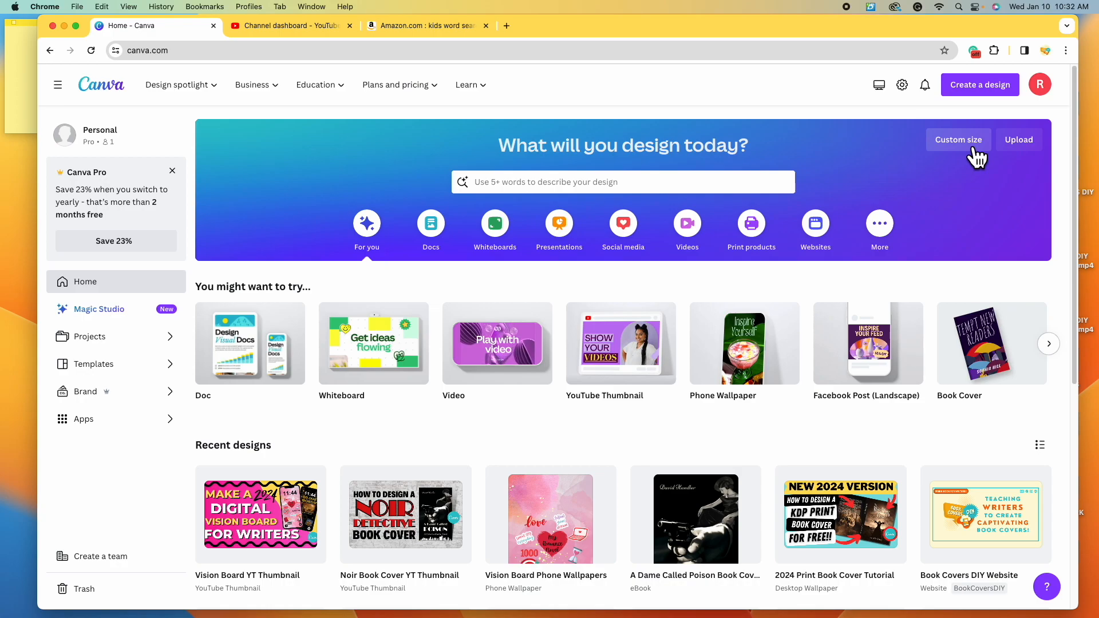
Create a new custom-size design 8.5 in wide and 11 in high.
{"action": "left_click", "coordinate": [974, 150]}
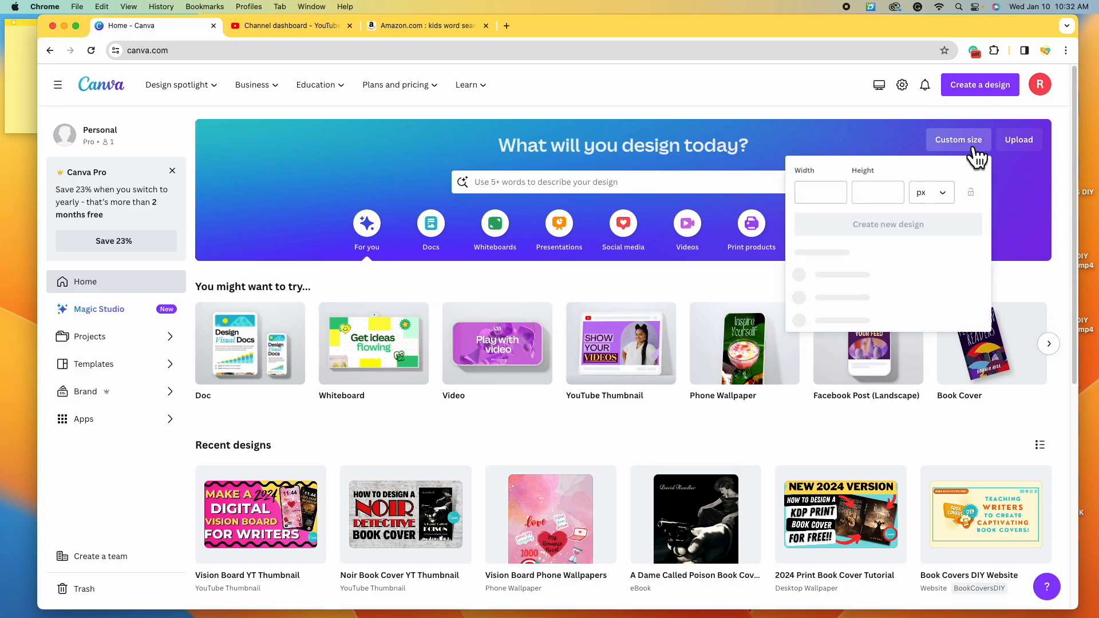
{"action": "left_click", "coordinate": [833, 192]}
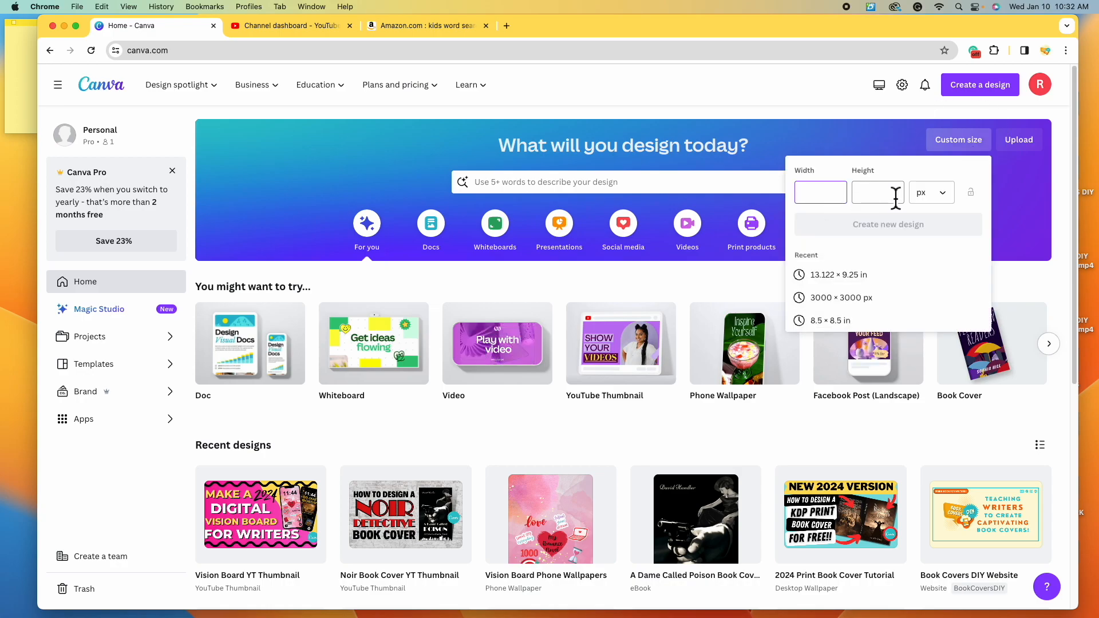
{"action": "left_click", "coordinate": [953, 197]}
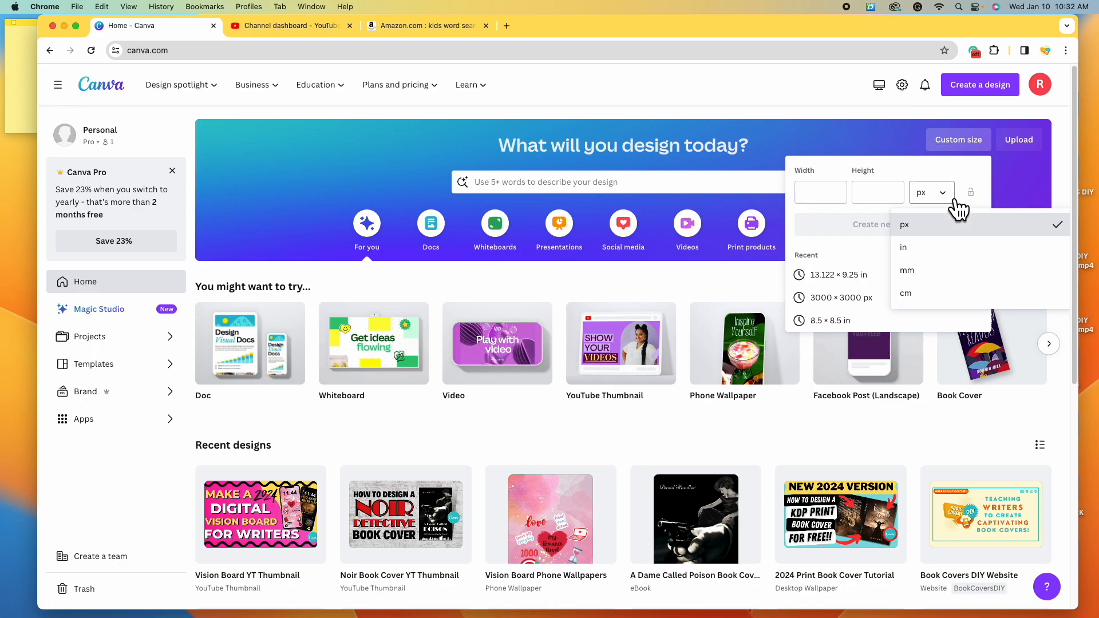
{"action": "left_click", "coordinate": [969, 259]}
{"action": "left_click", "coordinate": [827, 197]}
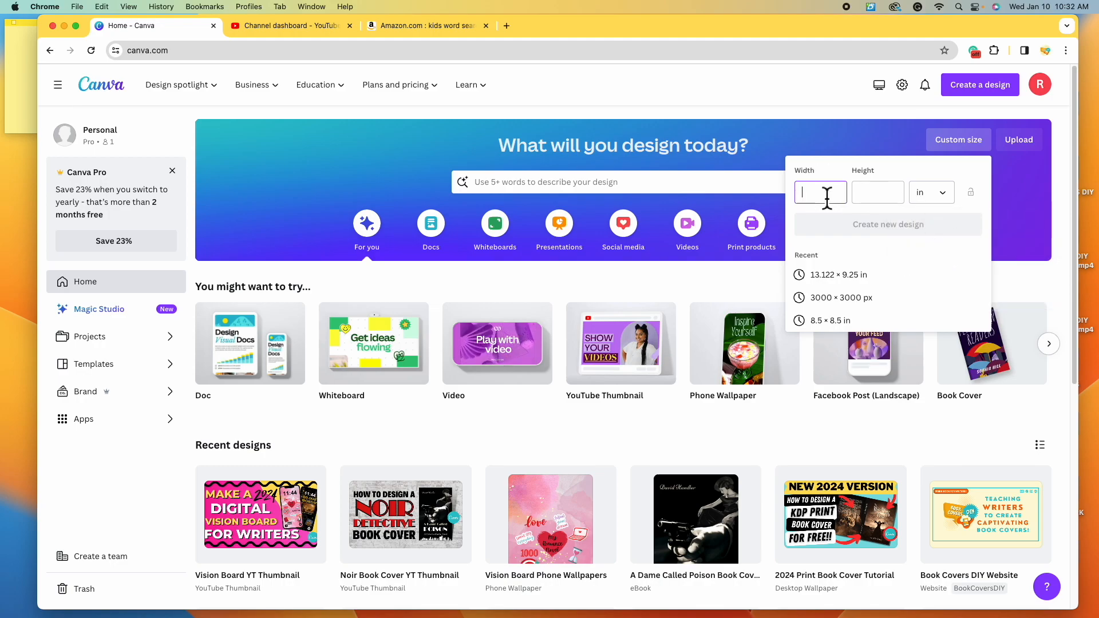
{"action": "type", "text": "8.5"}
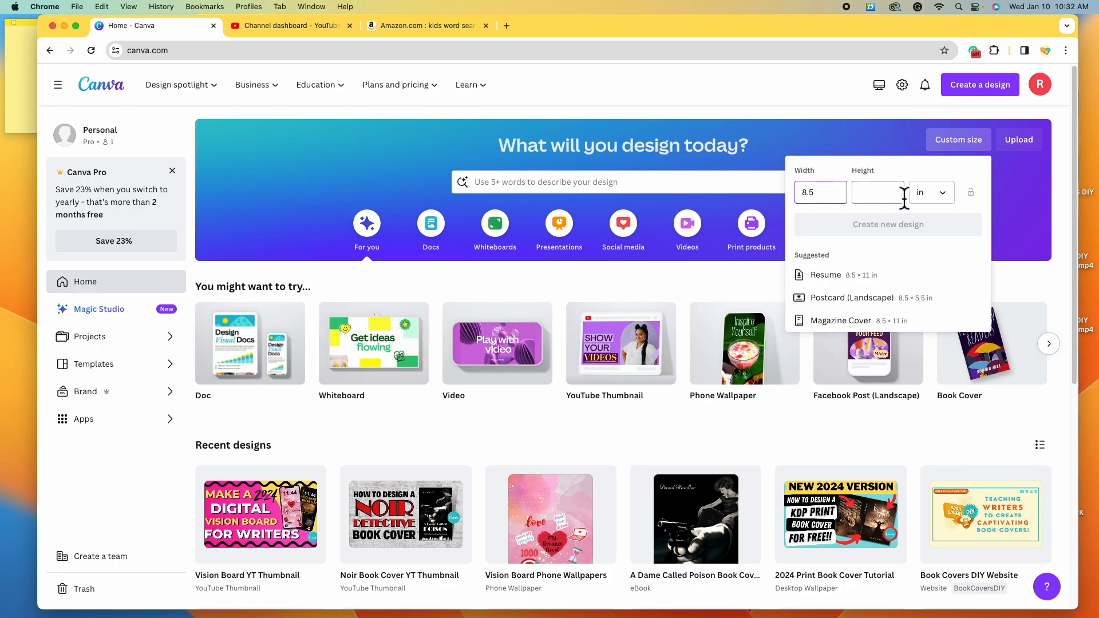
{"action": "left_click", "coordinate": [902, 194]}
{"action": "type", "text": "11"}
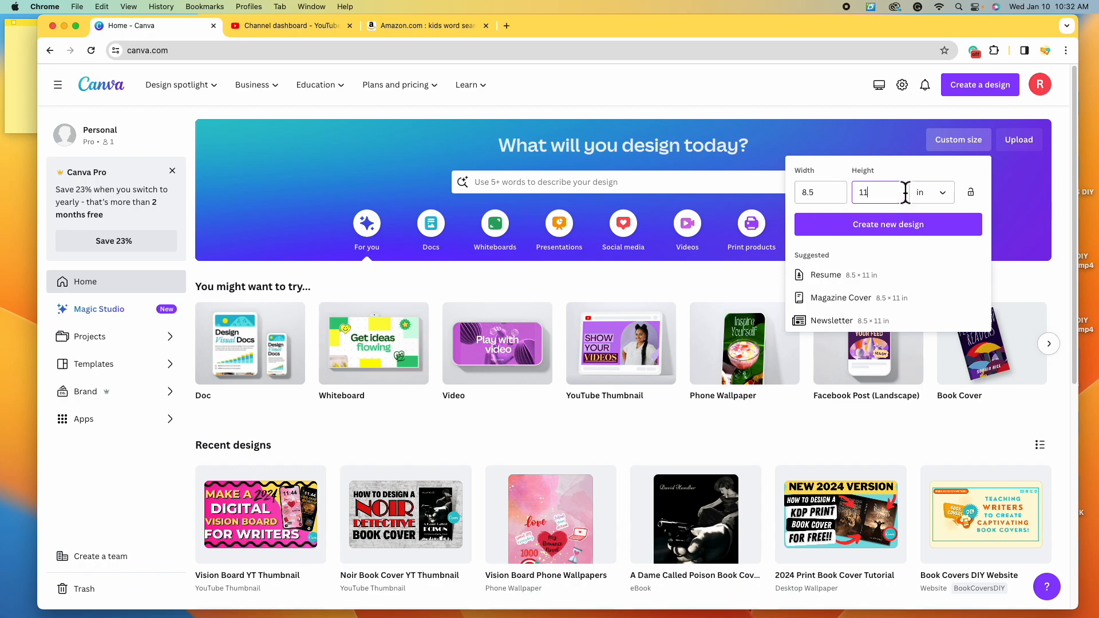
{"action": "left_click", "coordinate": [900, 229]}
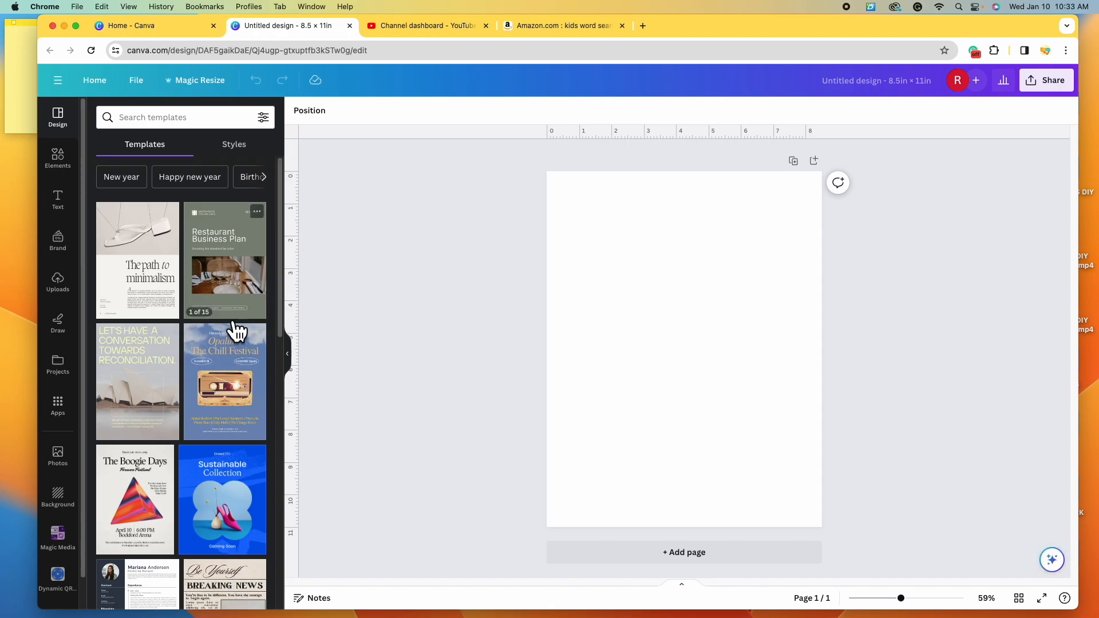
Search the design templates for "word search".
{"action": "scroll", "coordinate": [208, 393], "scroll_direction": "down", "scroll_amount": 10}
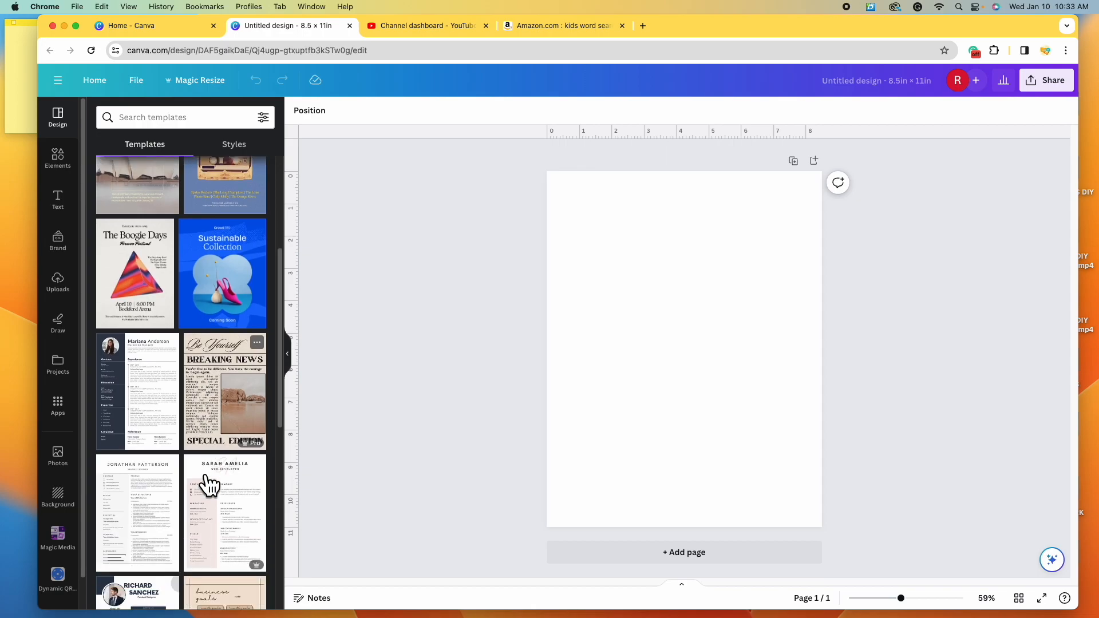
{"action": "scroll", "coordinate": [198, 469], "scroll_direction": "down", "scroll_amount": 1}
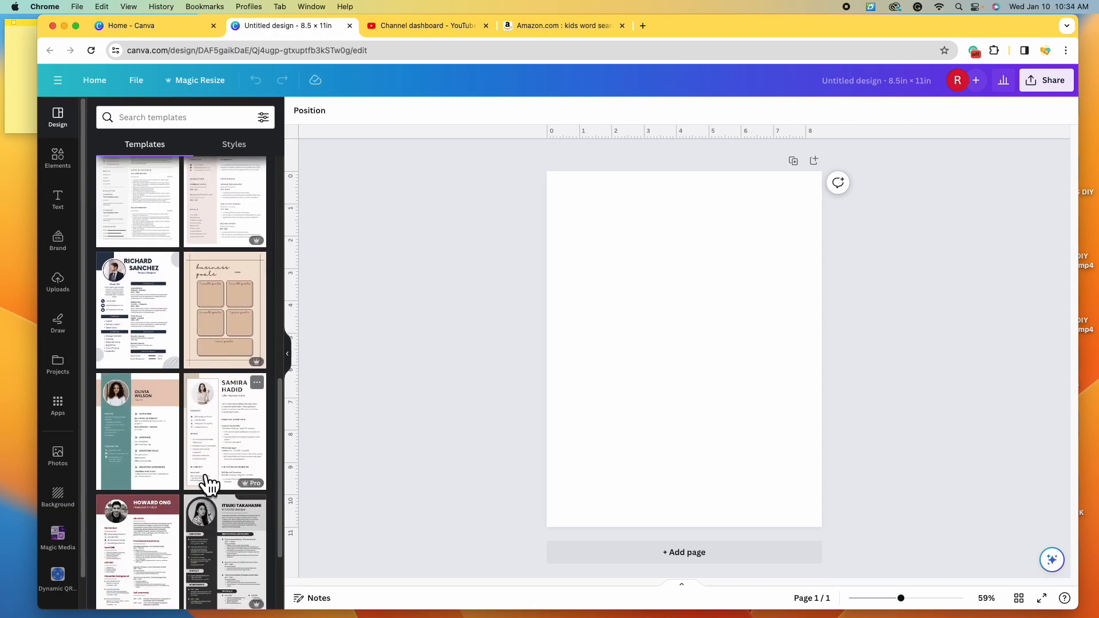
{"action": "scroll", "coordinate": [209, 484], "scroll_direction": "up", "scroll_amount": 10}
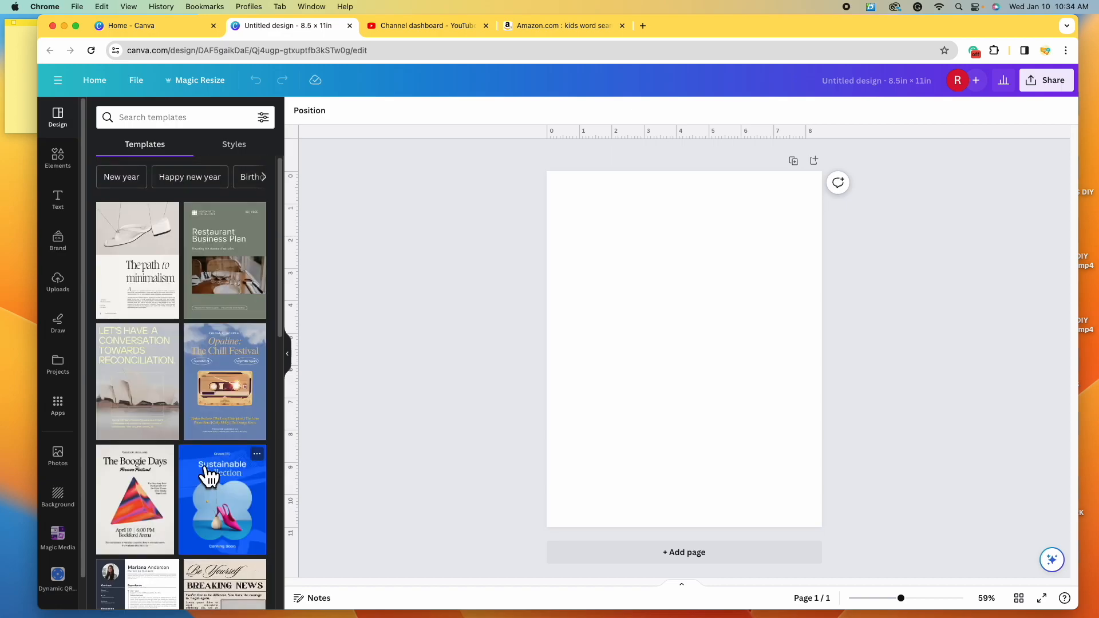
{"action": "left_click", "coordinate": [197, 123]}
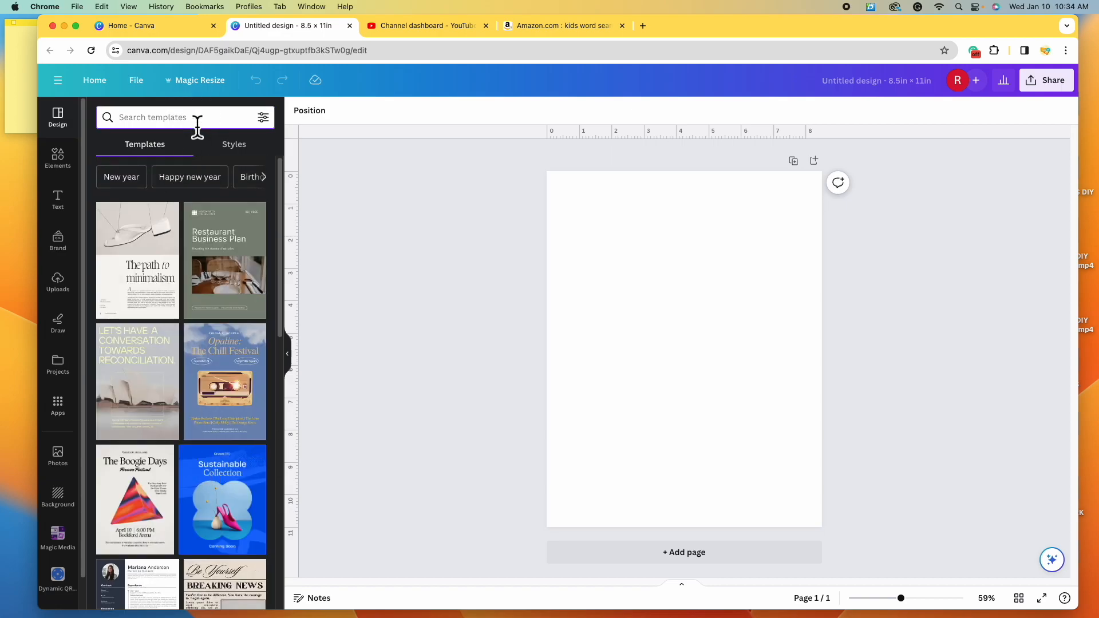
{"action": "type", "text": "word"}
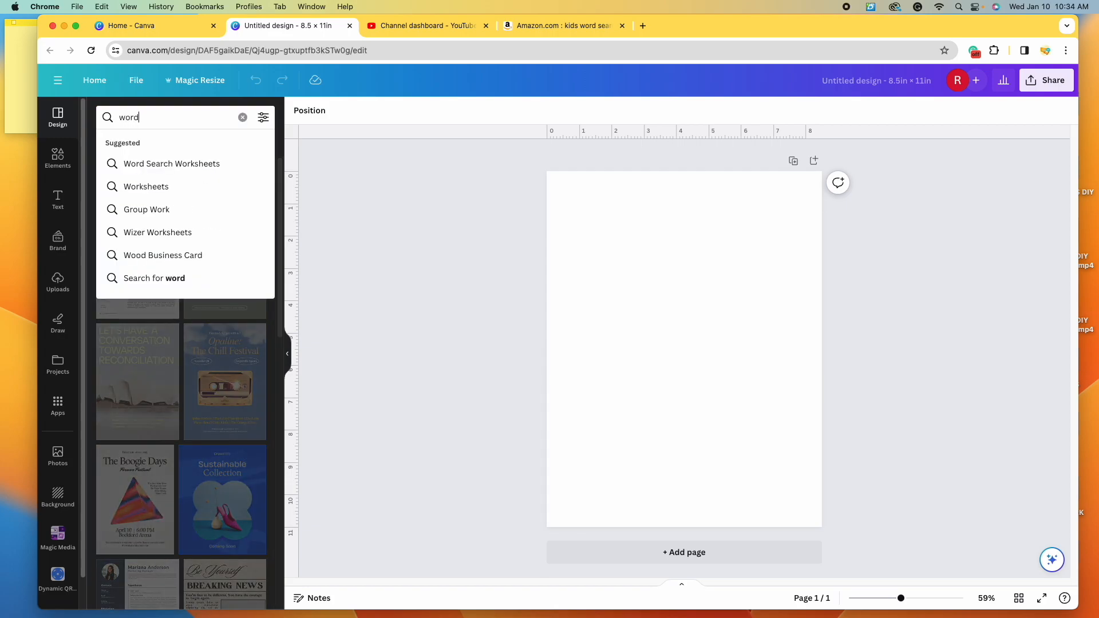
{"action": "type", "text": " searc"}
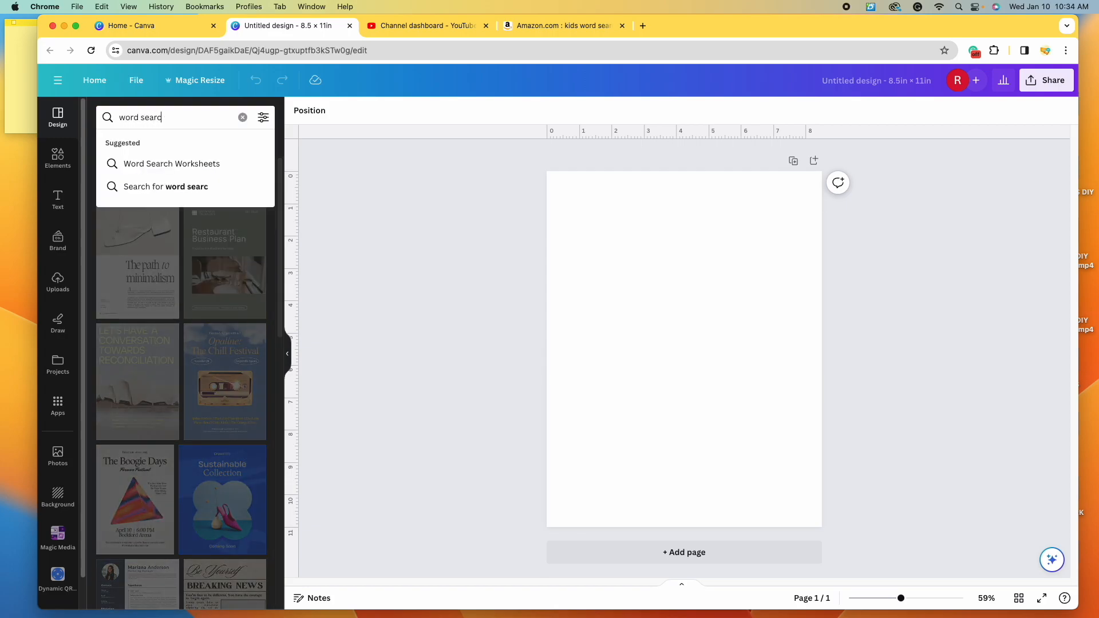
{"action": "type", "text": "h"}
{"action": "key", "text": "Return"}
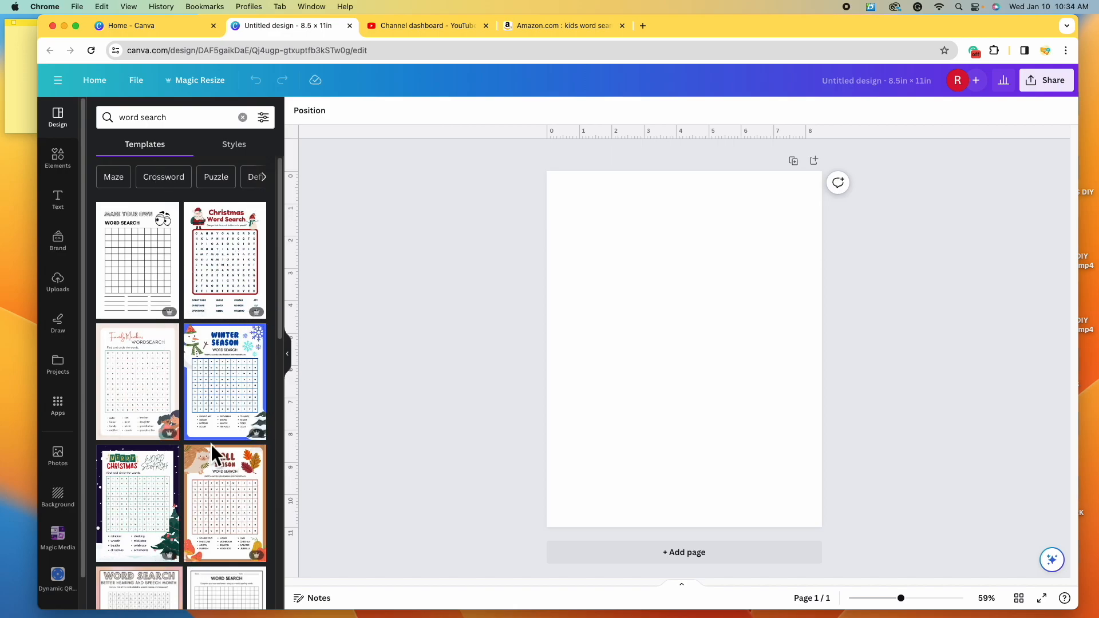
Look through the word search templates and compare their themes, grids and word lists for a suitable page.
{"action": "scroll", "coordinate": [225, 519], "scroll_direction": "down", "scroll_amount": 5}
{"action": "scroll", "coordinate": [224, 518], "scroll_direction": "down", "scroll_amount": 6}
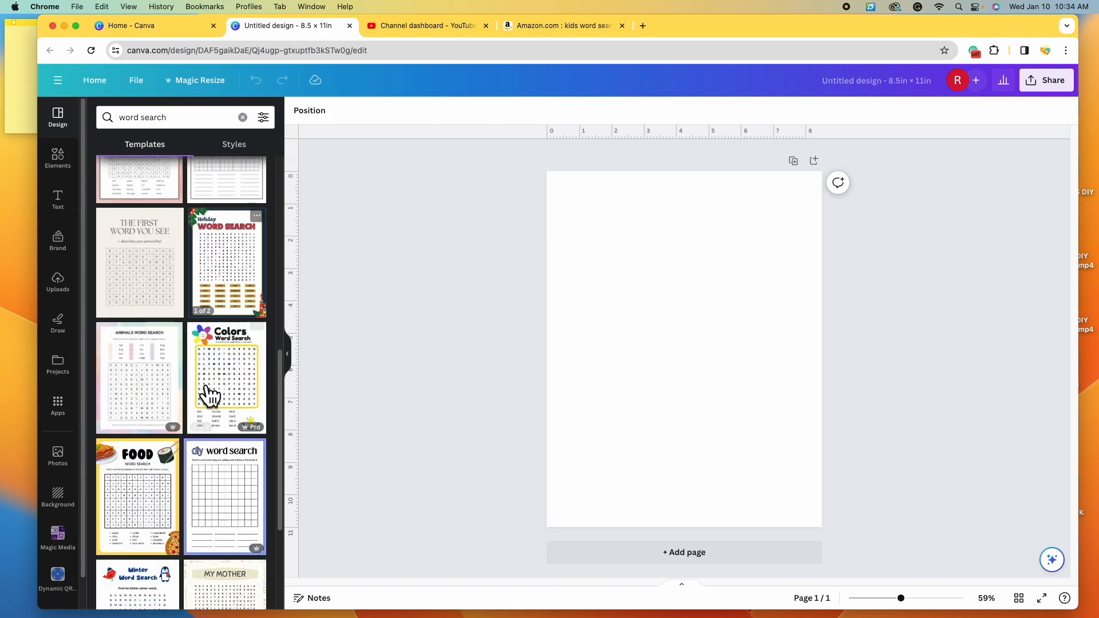
{"action": "scroll", "coordinate": [200, 435], "scroll_direction": "down", "scroll_amount": 1}
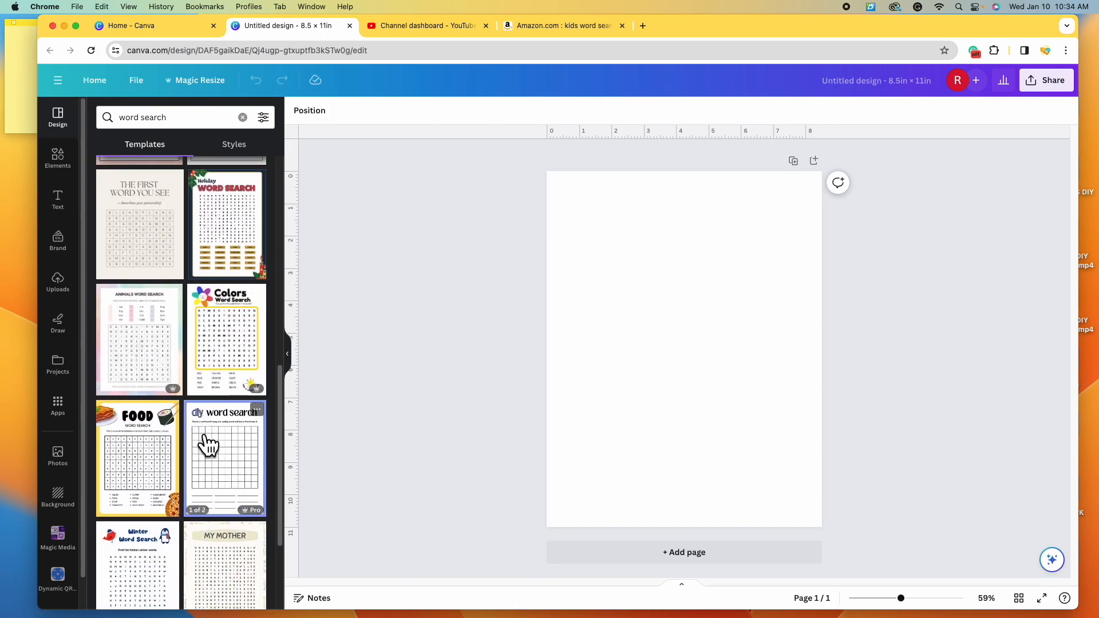
{"action": "scroll", "coordinate": [200, 435], "scroll_direction": "up", "scroll_amount": 10}
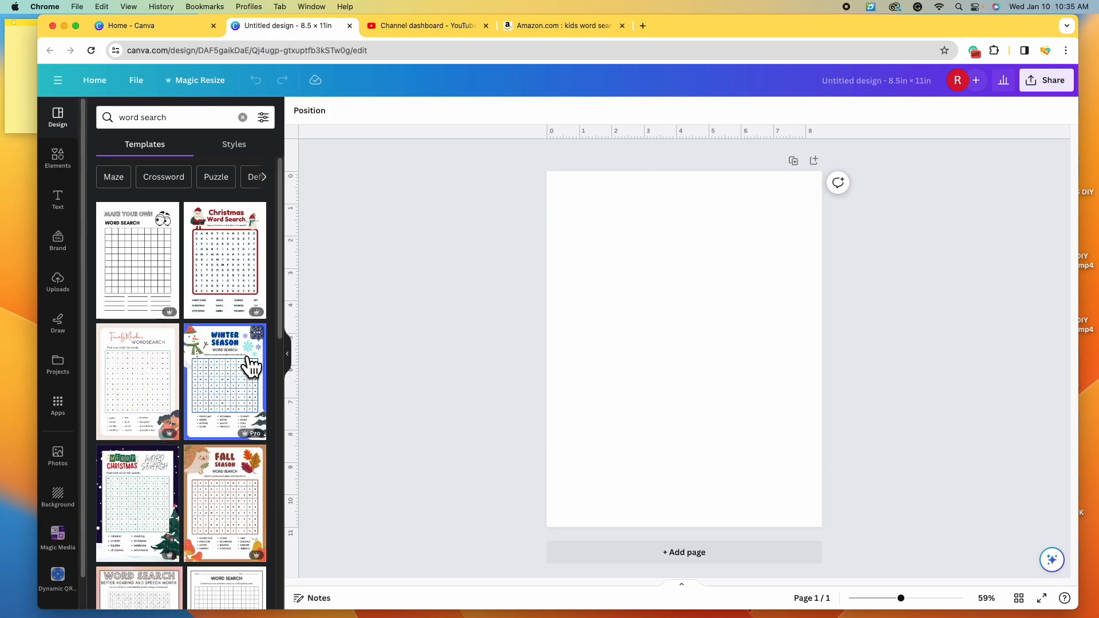
{"action": "scroll", "coordinate": [252, 360], "scroll_direction": "down", "scroll_amount": 4}
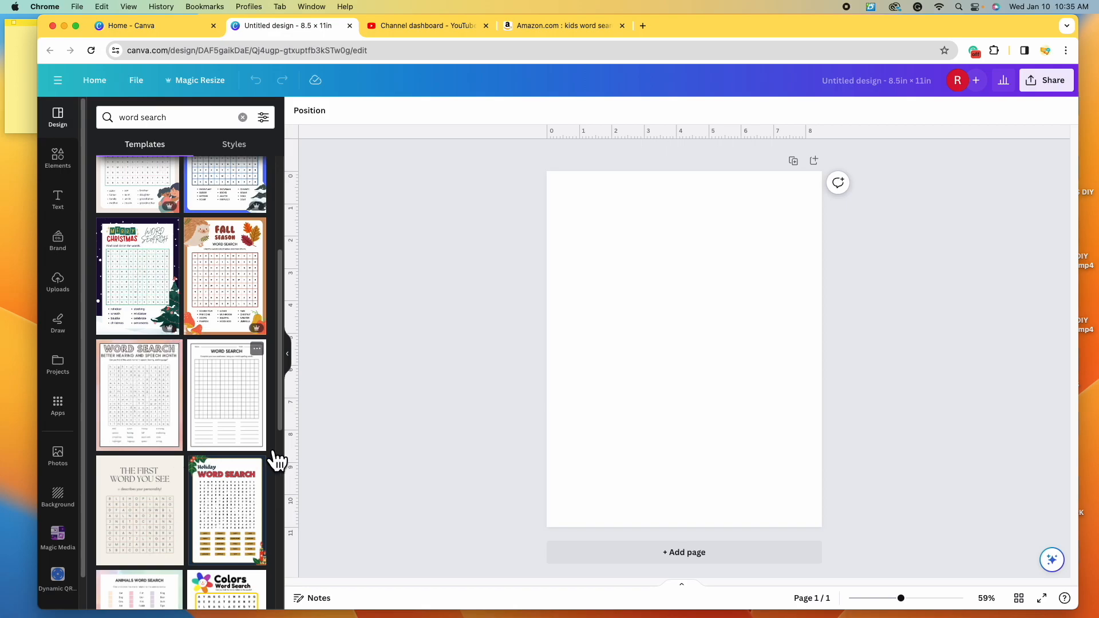
{"action": "scroll", "coordinate": [183, 535], "scroll_direction": "down", "scroll_amount": 2}
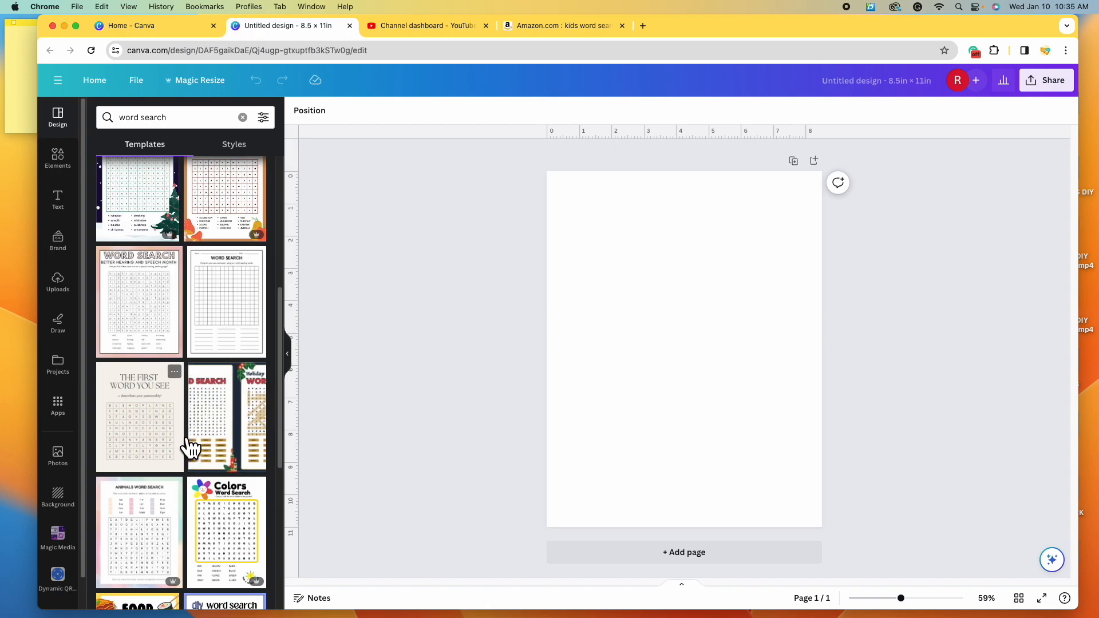
{"action": "scroll", "coordinate": [184, 458], "scroll_direction": "down", "scroll_amount": 2}
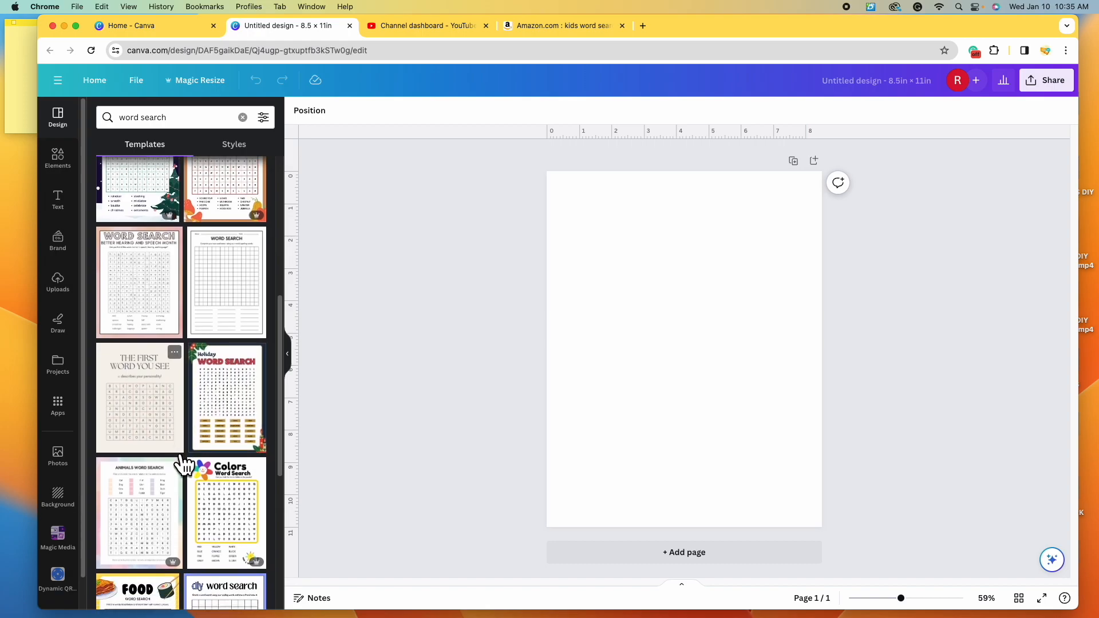
{"action": "scroll", "coordinate": [191, 463], "scroll_direction": "down", "scroll_amount": 5}
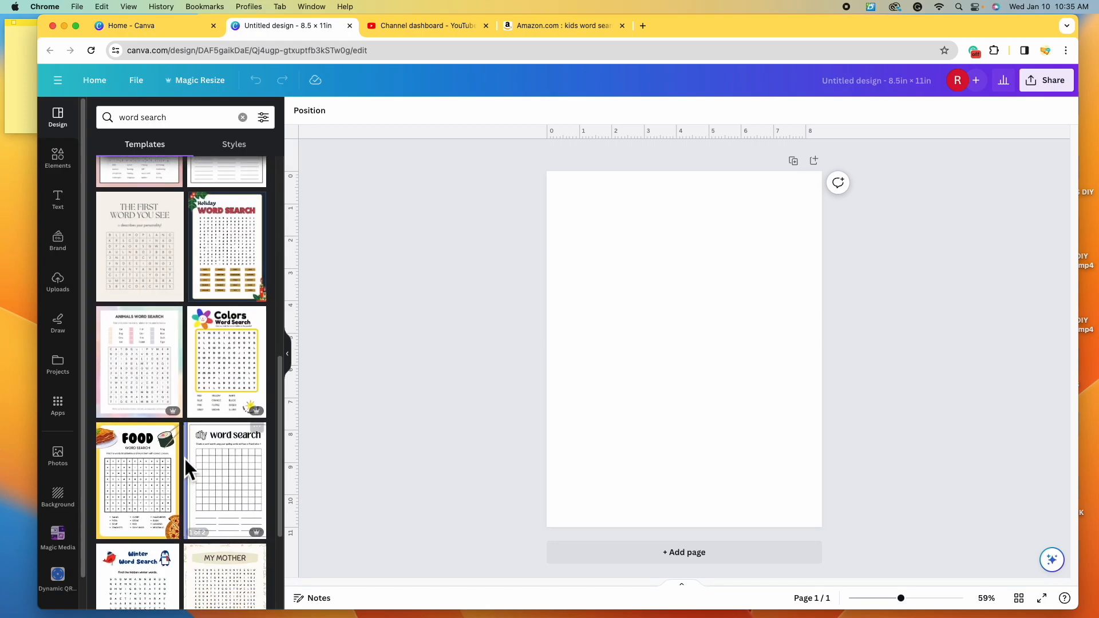
{"action": "scroll", "coordinate": [193, 475], "scroll_direction": "down", "scroll_amount": 5}
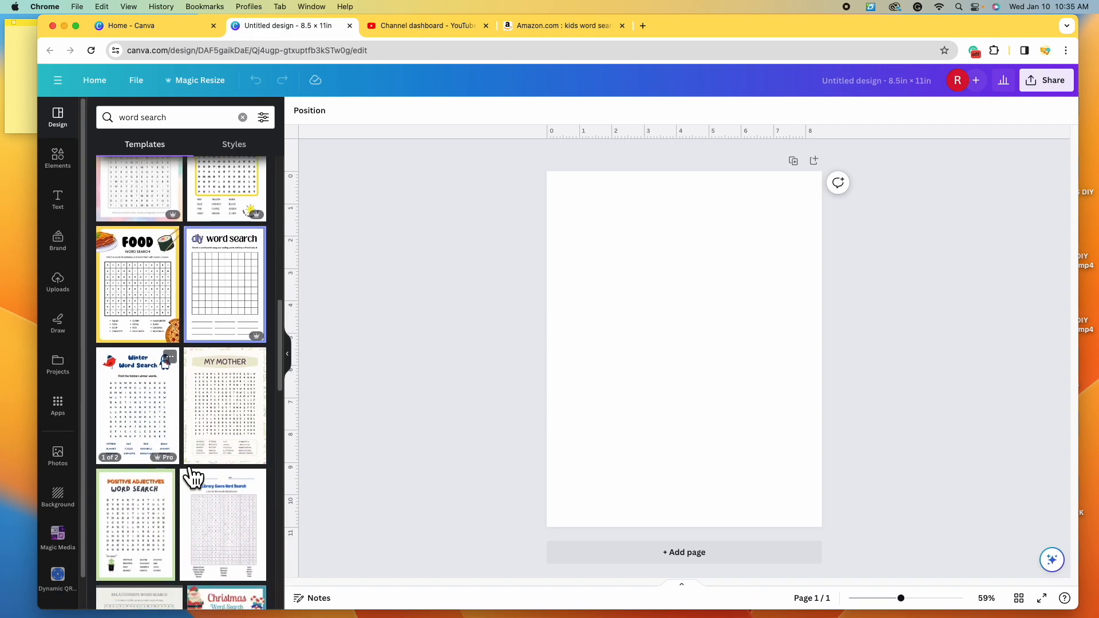
{"action": "scroll", "coordinate": [187, 274], "scroll_direction": "up", "scroll_amount": 4}
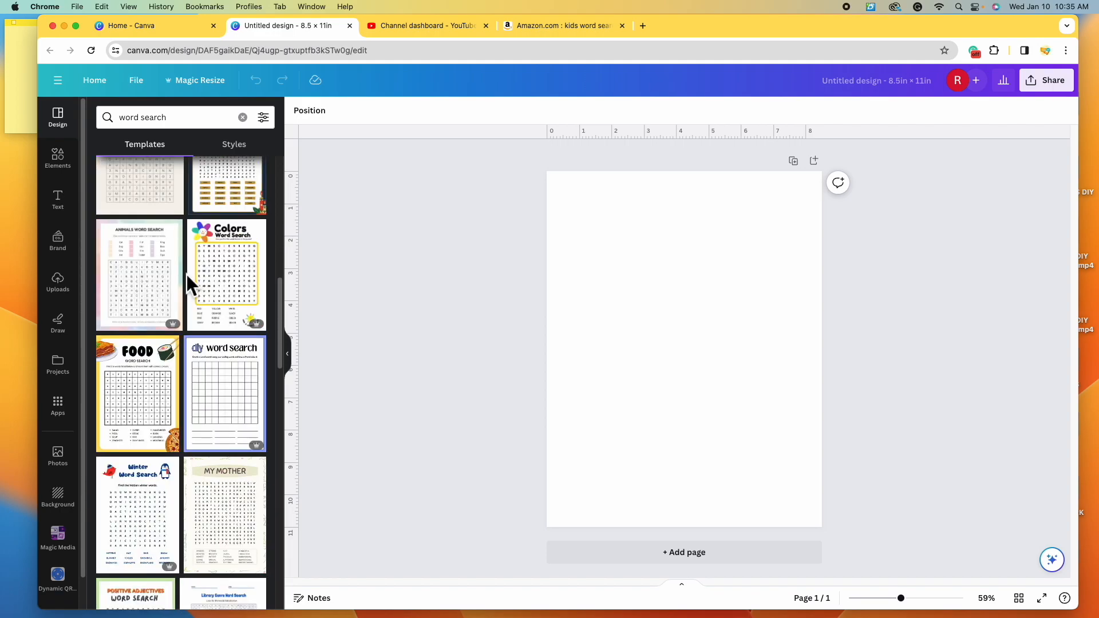
{"action": "mouse_move", "coordinate": [250, 264]}
{"action": "scroll", "coordinate": [186, 447], "scroll_direction": "down", "scroll_amount": 5}
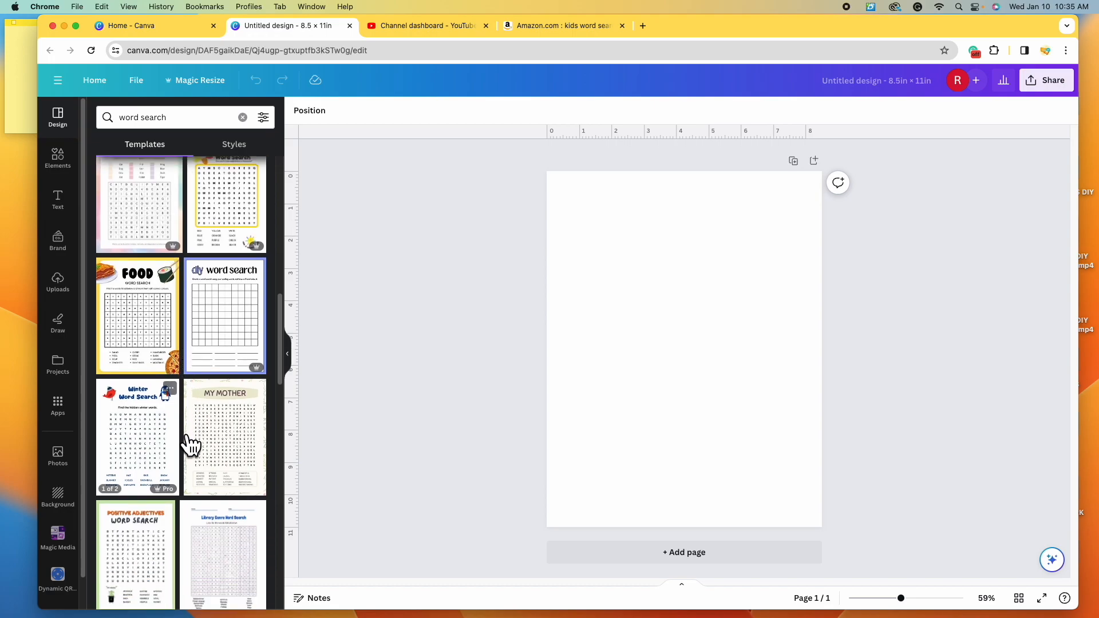
{"action": "scroll", "coordinate": [188, 444], "scroll_direction": "down", "scroll_amount": 3}
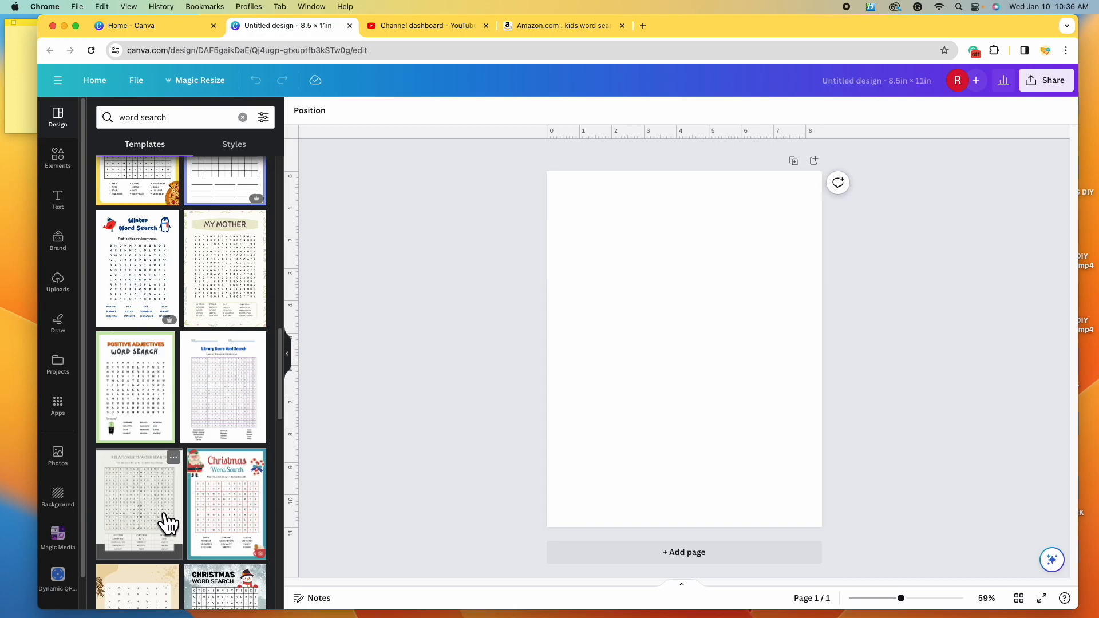
{"action": "scroll", "coordinate": [184, 518], "scroll_direction": "down", "scroll_amount": 1}
{"action": "scroll", "coordinate": [186, 521], "scroll_direction": "down", "scroll_amount": 10}
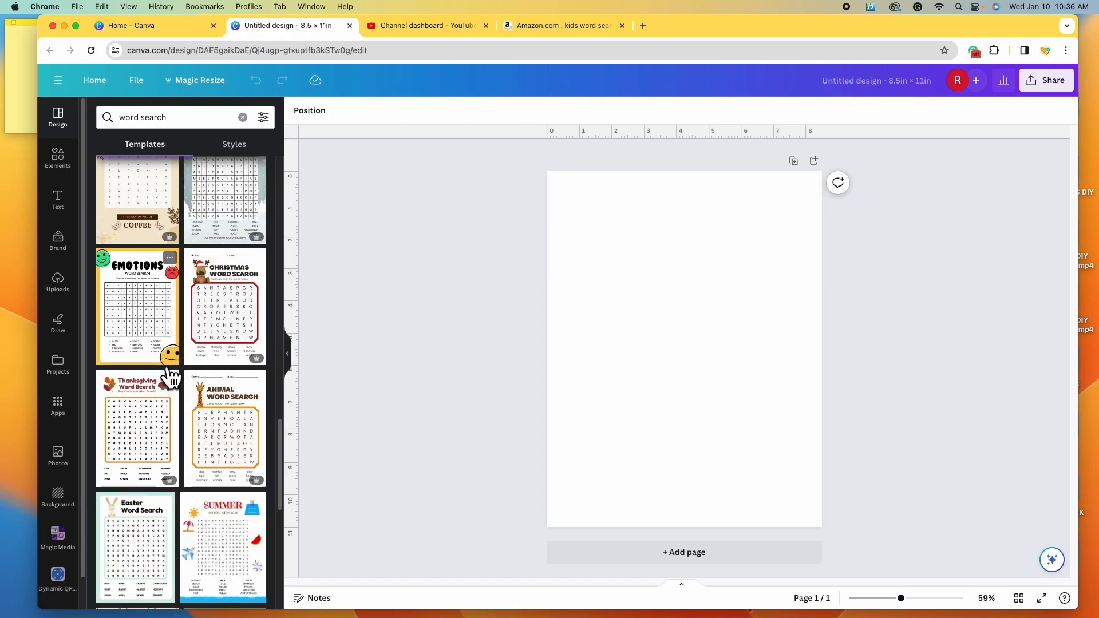
{"action": "scroll", "coordinate": [148, 435], "scroll_direction": "down", "scroll_amount": 3}
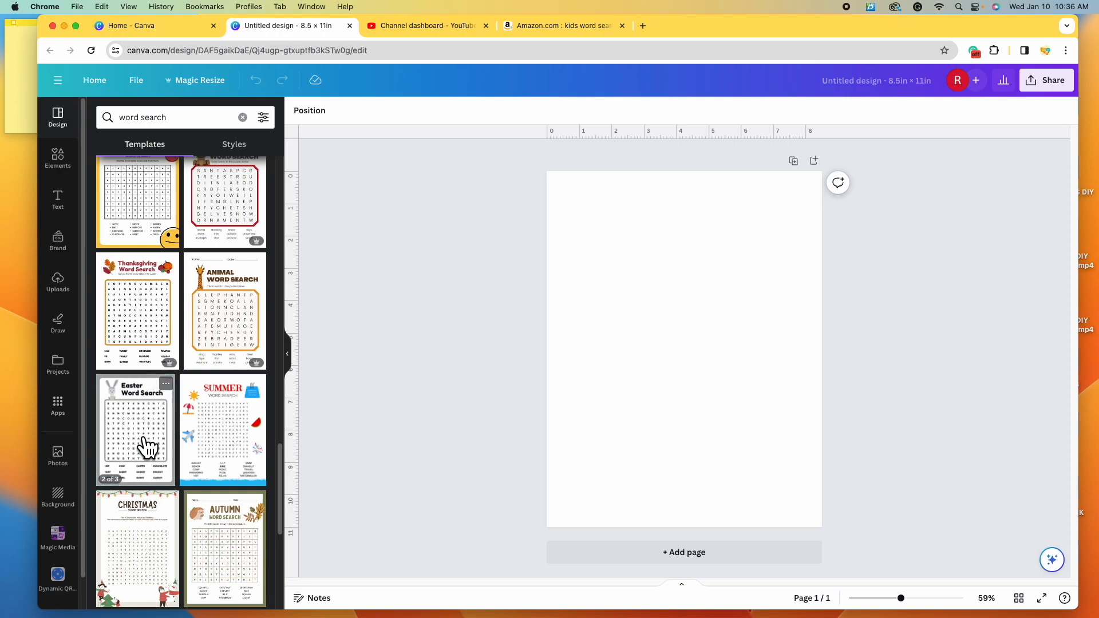
{"action": "scroll", "coordinate": [183, 502], "scroll_direction": "down", "scroll_amount": 3}
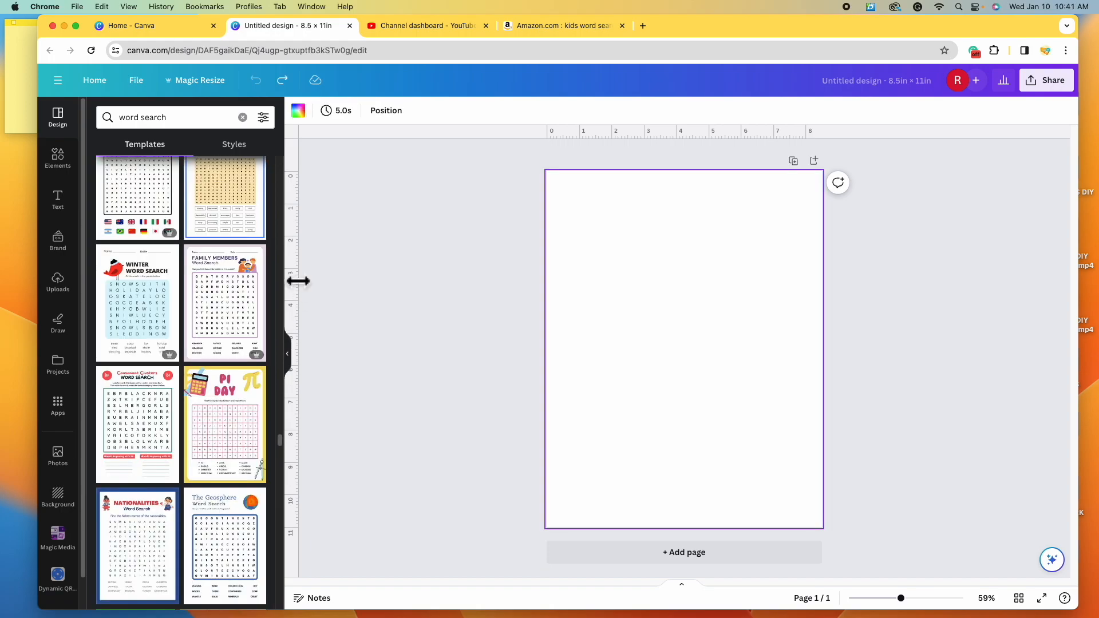
Apply only the coloured puzzle page of the Winter Word Search Worksheet template to the blank page.
{"action": "left_click", "coordinate": [139, 307]}
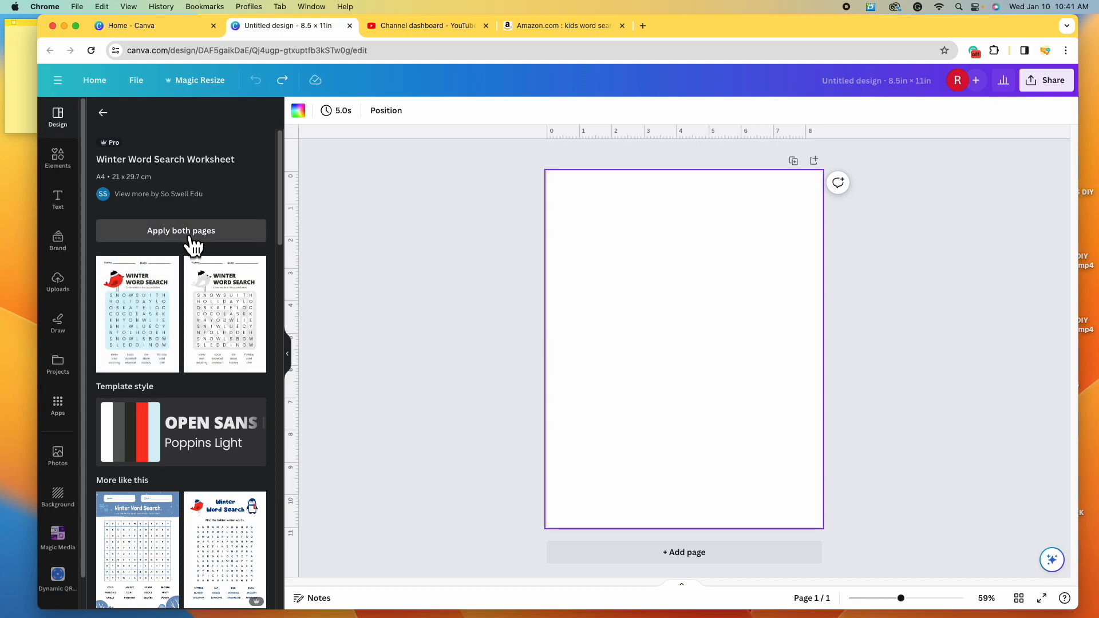
{"action": "left_click", "coordinate": [150, 324]}
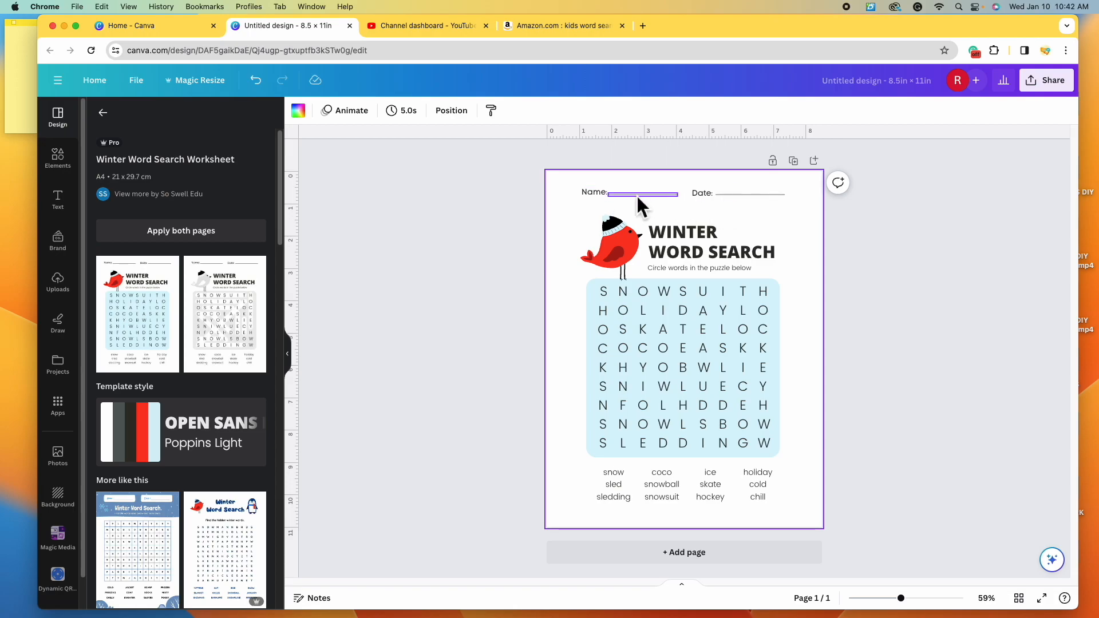
Delete the Name and Date labels and their blank lines above the Winter Word Search title.
{"action": "left_click", "coordinate": [598, 193]}
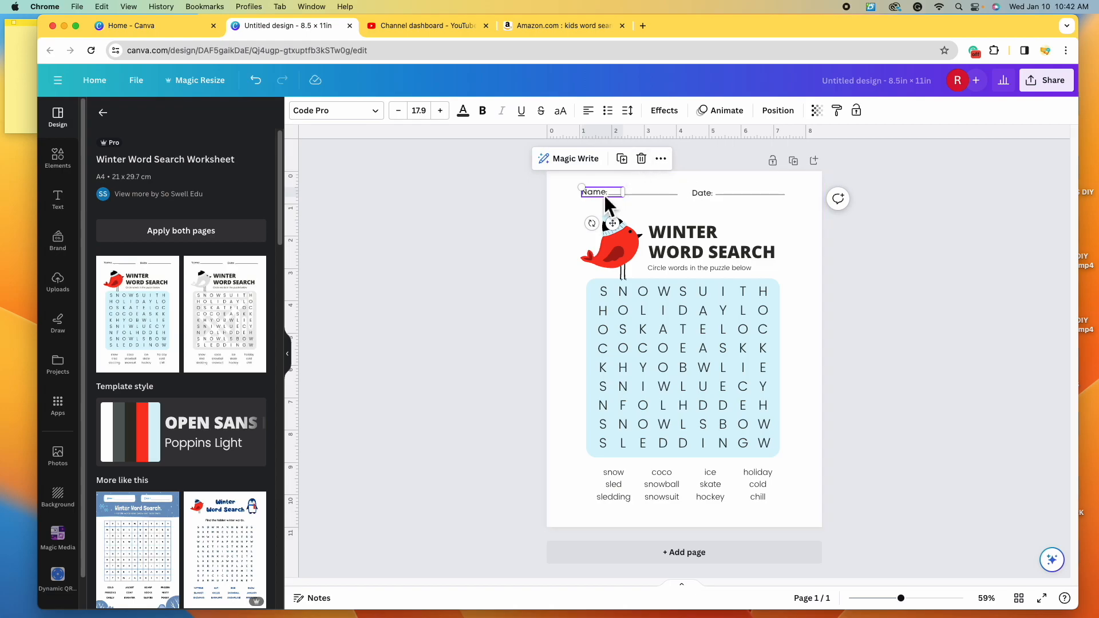
{"action": "left_click", "coordinate": [642, 160]}
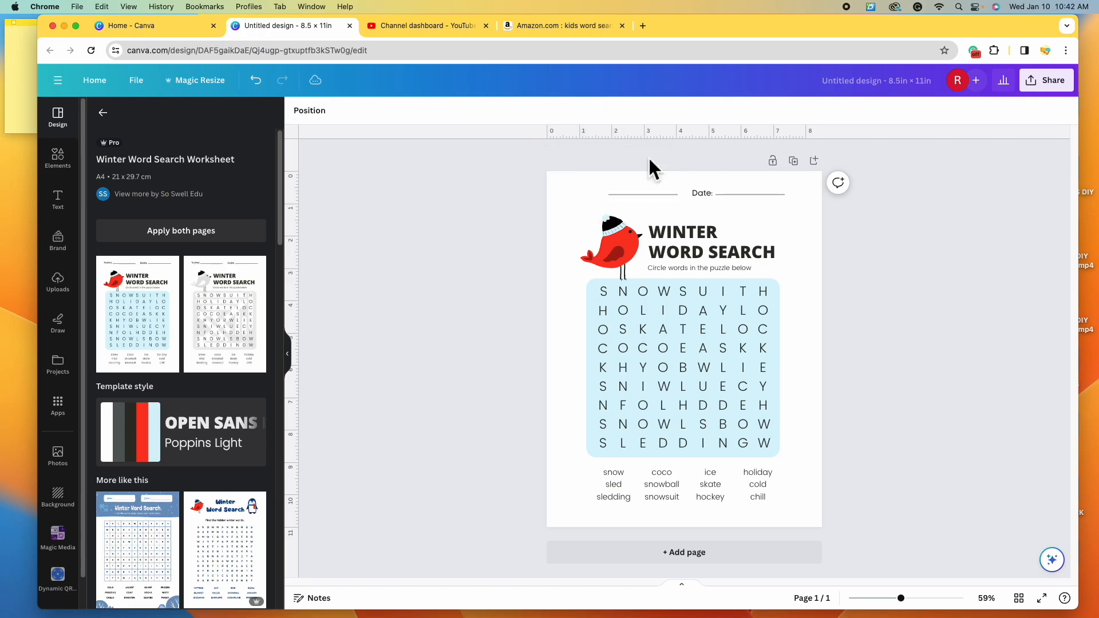
{"action": "left_click", "coordinate": [658, 195]}
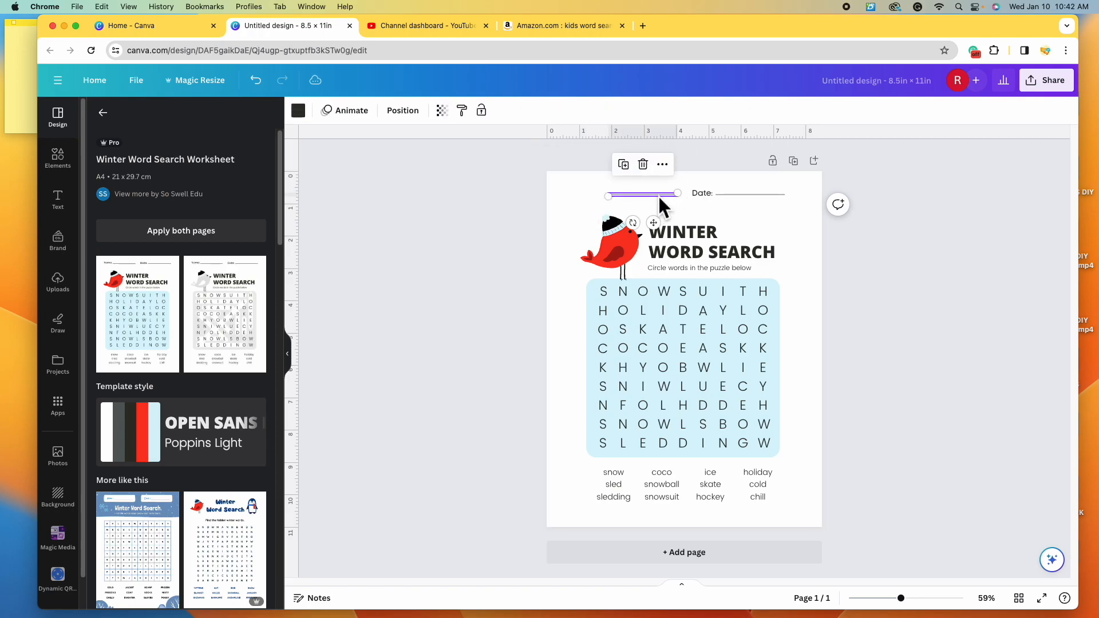
{"action": "left_click", "coordinate": [645, 166]}
{"action": "left_click", "coordinate": [704, 198]}
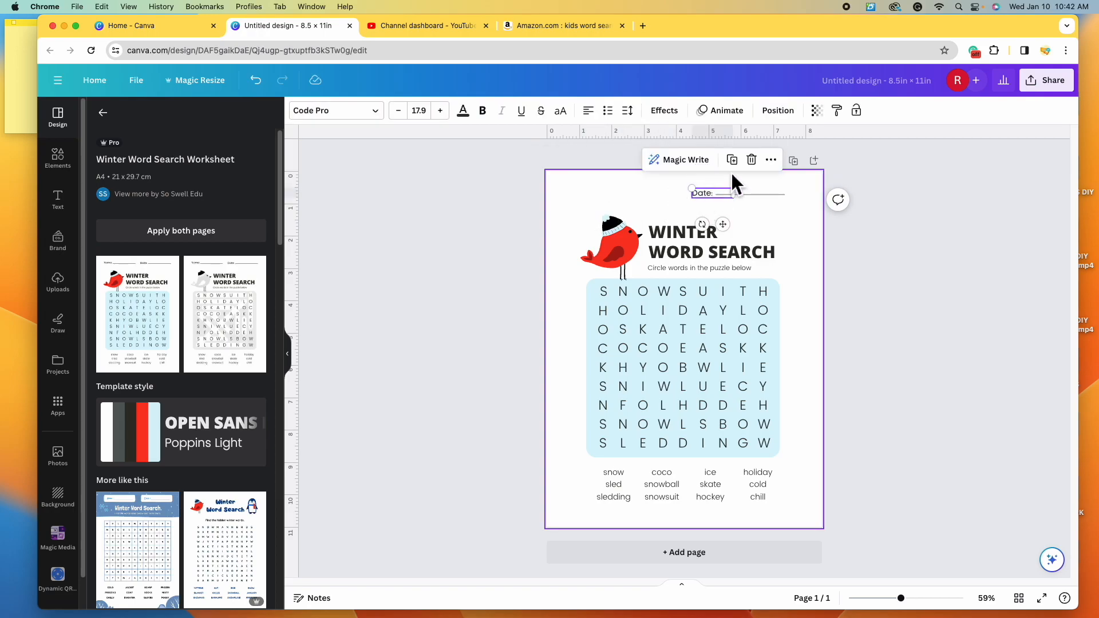
{"action": "left_click", "coordinate": [752, 161]}
{"action": "left_click", "coordinate": [771, 196]}
{"action": "left_click", "coordinate": [750, 164]}
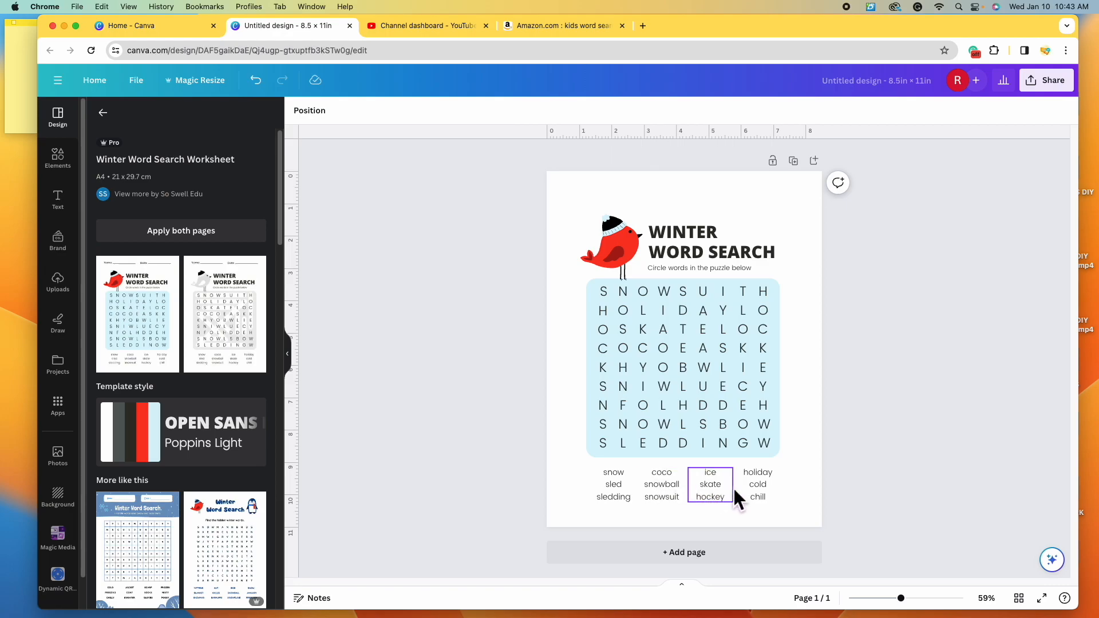
Delete all four columns of the word list below the puzzle grid.
{"action": "left_click", "coordinate": [627, 493]}
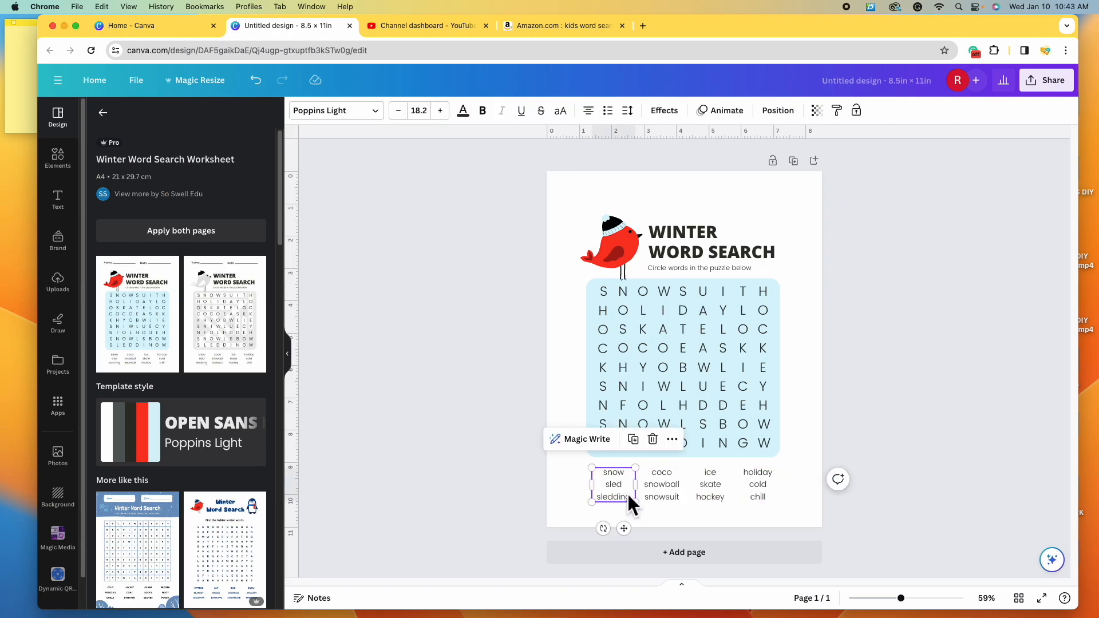
{"action": "left_click", "coordinate": [652, 439]}
{"action": "left_click_drag", "start_coordinate": [620, 477], "coordinate": [796, 495]}
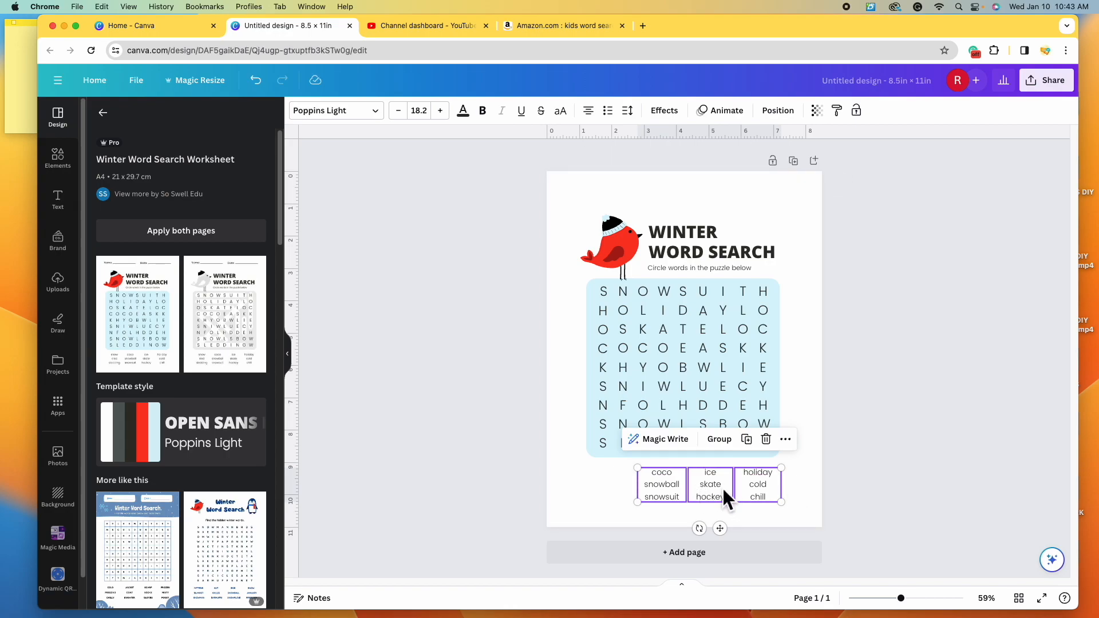
{"action": "left_click", "coordinate": [766, 439]}
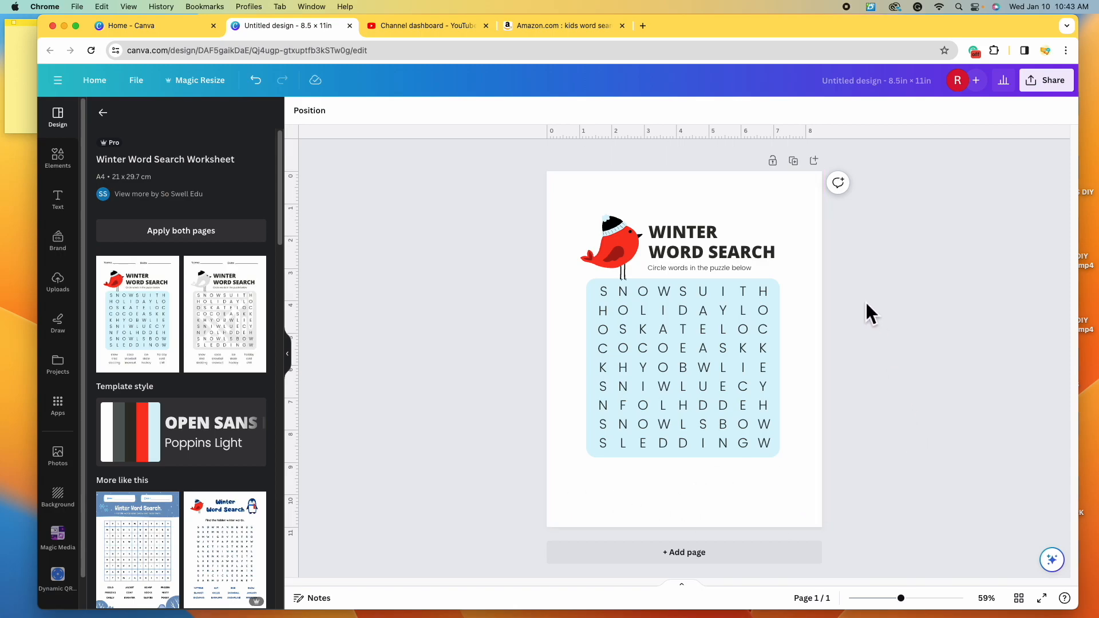
Delete the circle-words instruction line, the Winter Word Search title and the red bird illustration above the puzzle grid.
{"action": "left_click", "coordinate": [717, 269]}
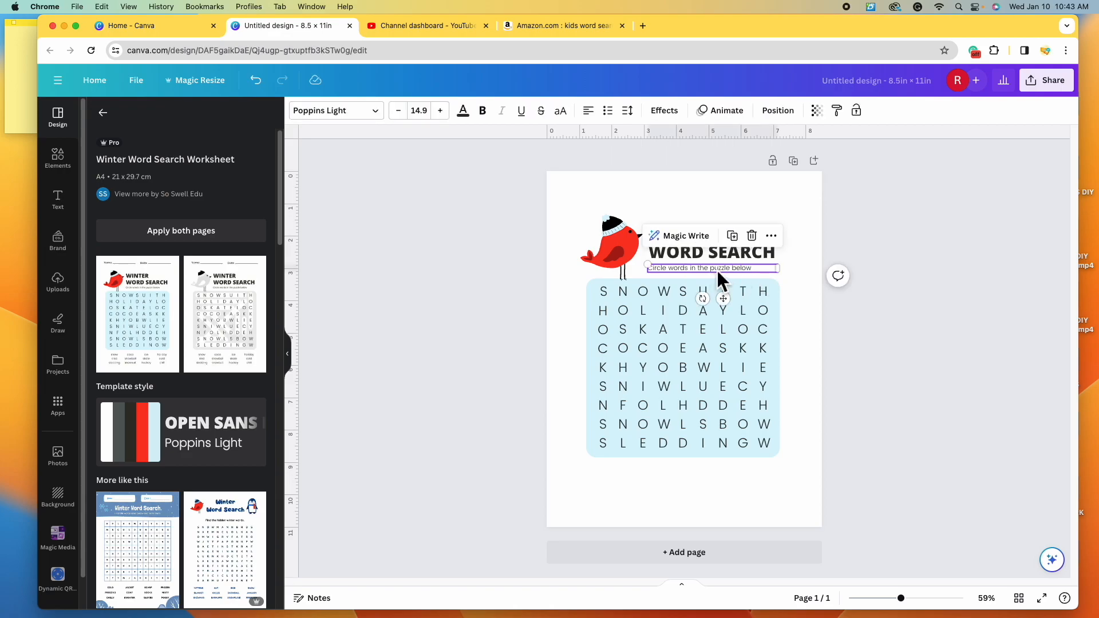
{"action": "left_click", "coordinate": [753, 237]}
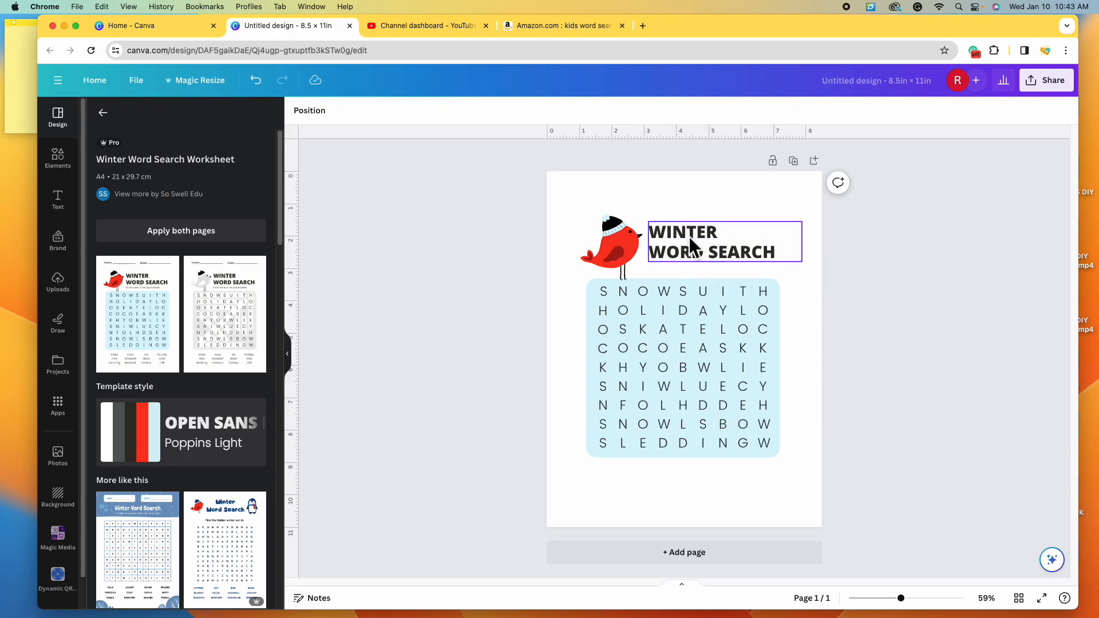
{"action": "left_click", "coordinate": [733, 256]}
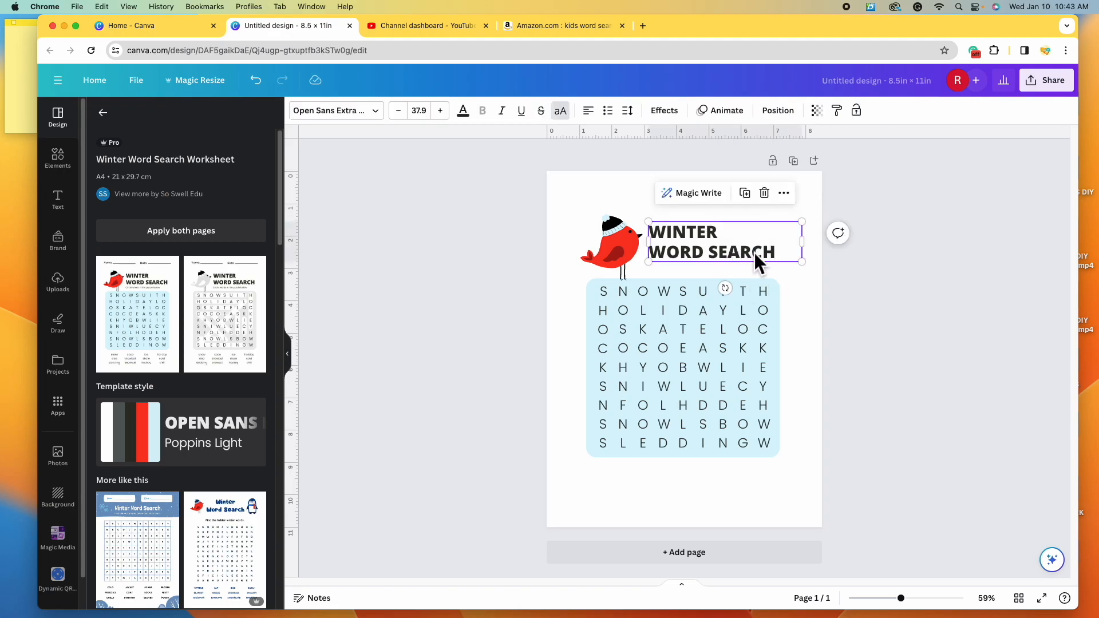
{"action": "left_click", "coordinate": [764, 193]}
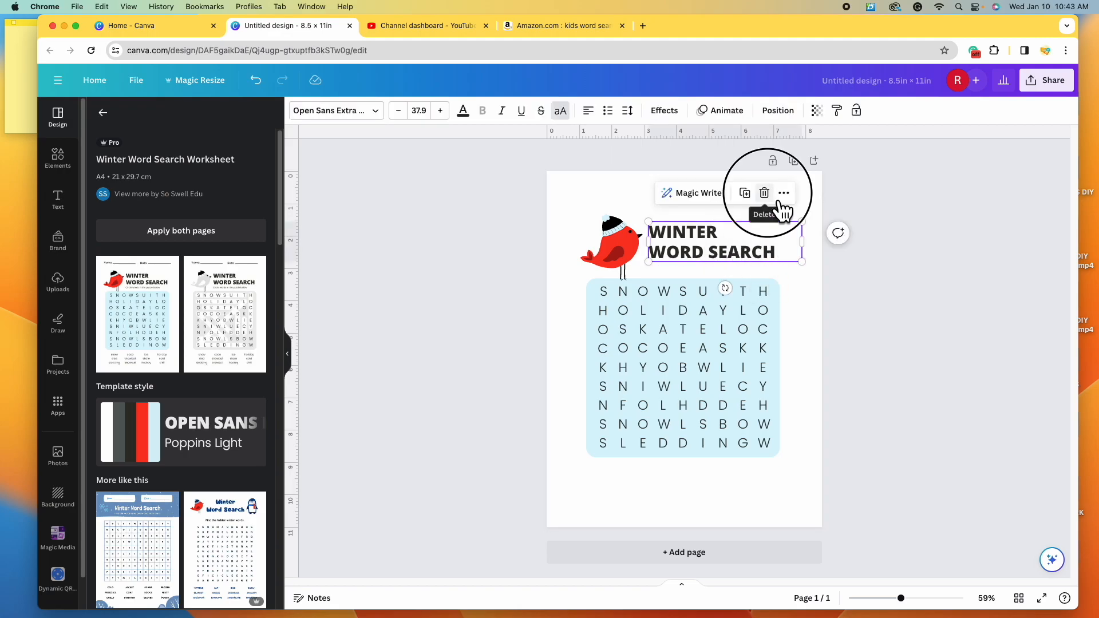
{"action": "left_click", "coordinate": [634, 252]}
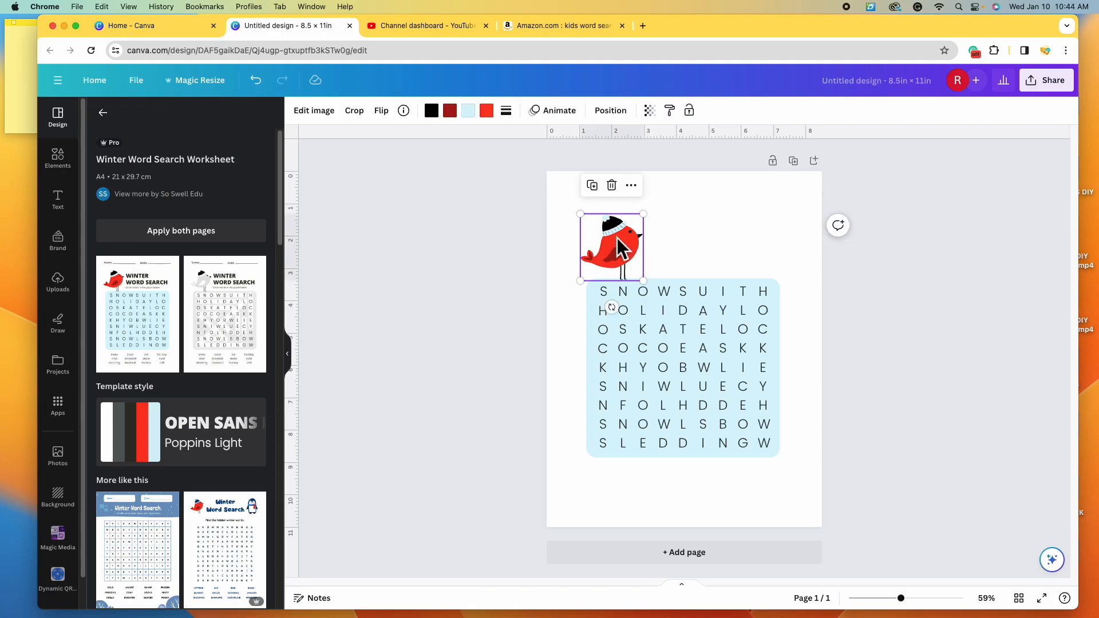
{"action": "left_click", "coordinate": [612, 185]}
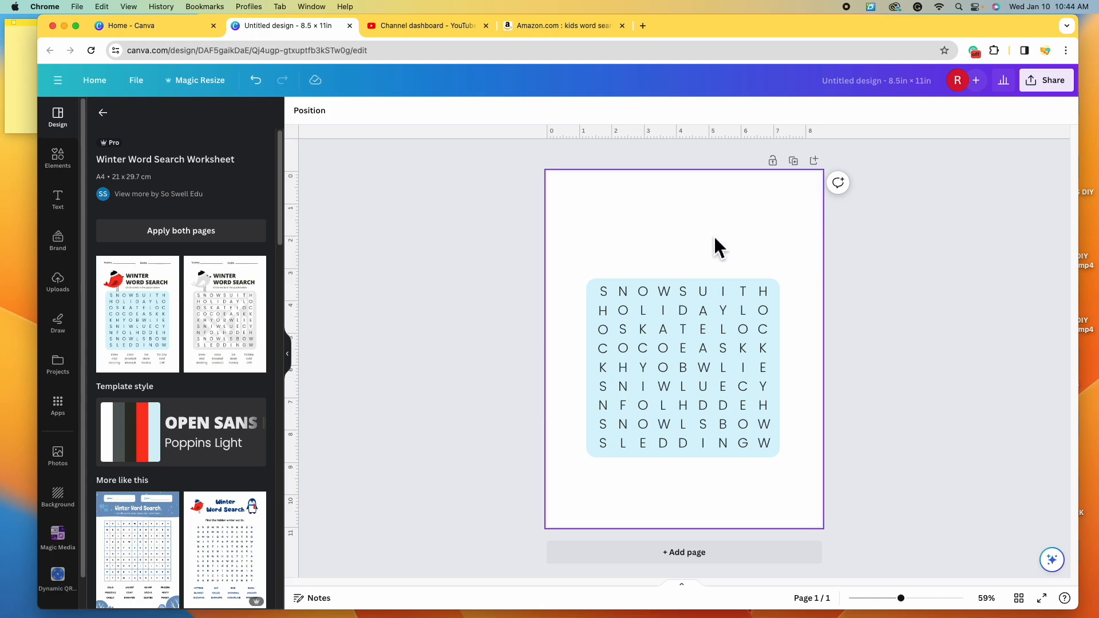
Try several default solid colours on the page background, including pink, yellow and lime green.
{"action": "left_click", "coordinate": [724, 223]}
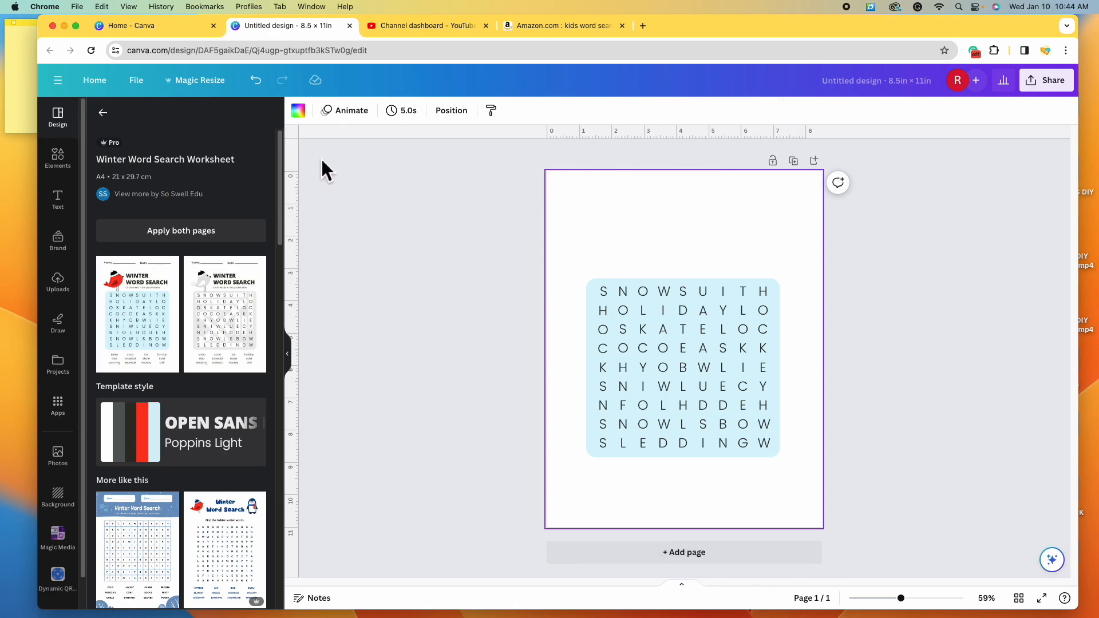
{"action": "left_click", "coordinate": [310, 114]}
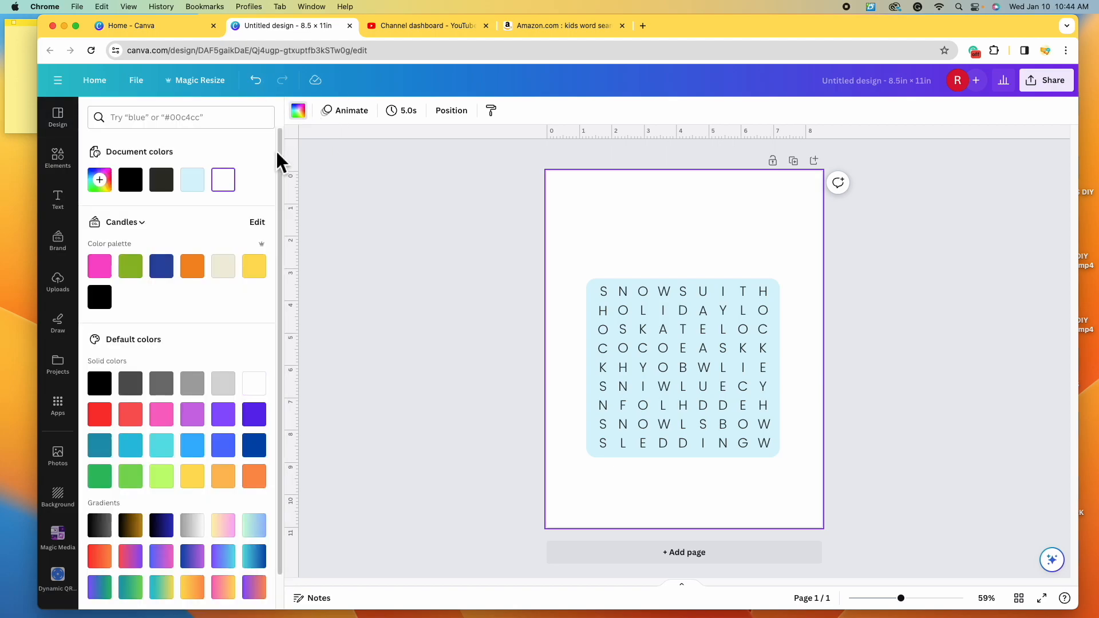
{"action": "scroll", "coordinate": [201, 400], "scroll_direction": "down", "scroll_amount": 2}
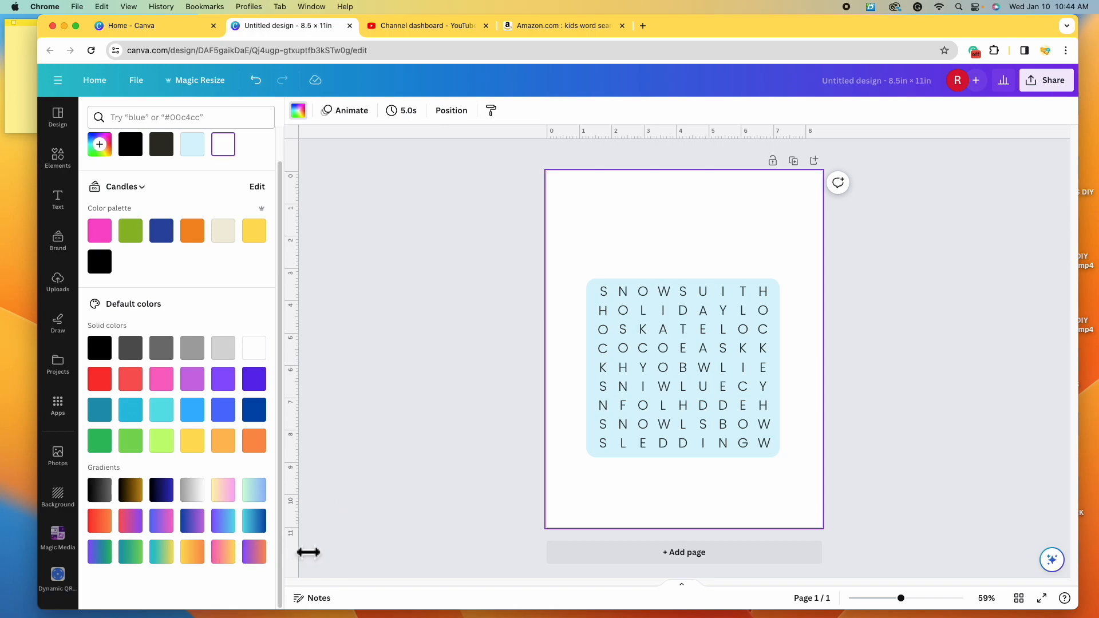
{"action": "left_click", "coordinate": [163, 380]}
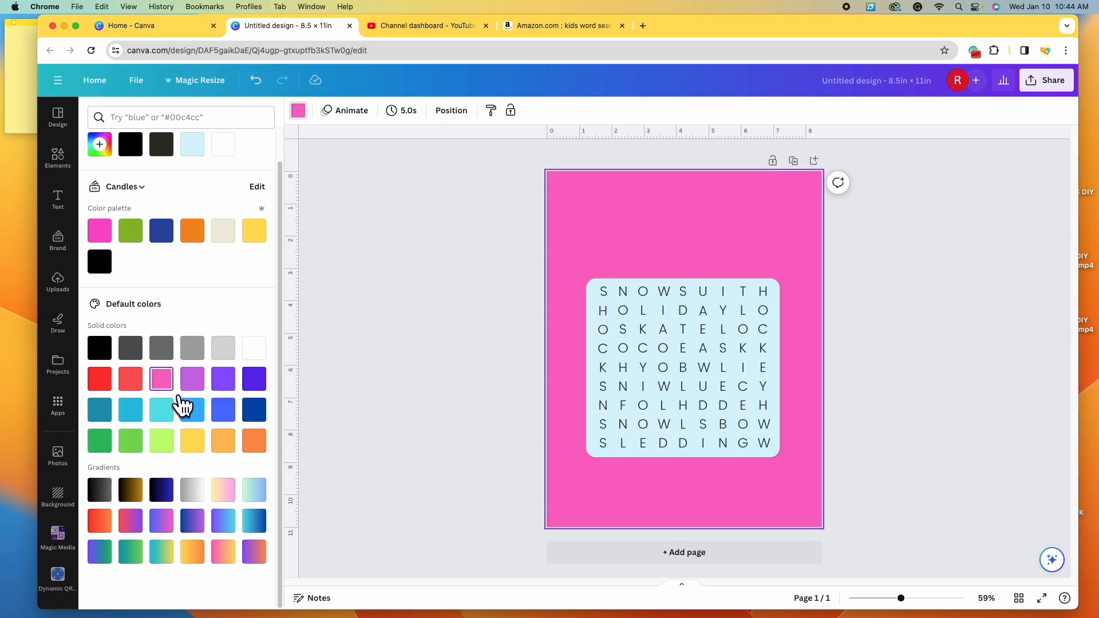
{"action": "left_click", "coordinate": [226, 381]}
{"action": "left_click", "coordinate": [194, 444]}
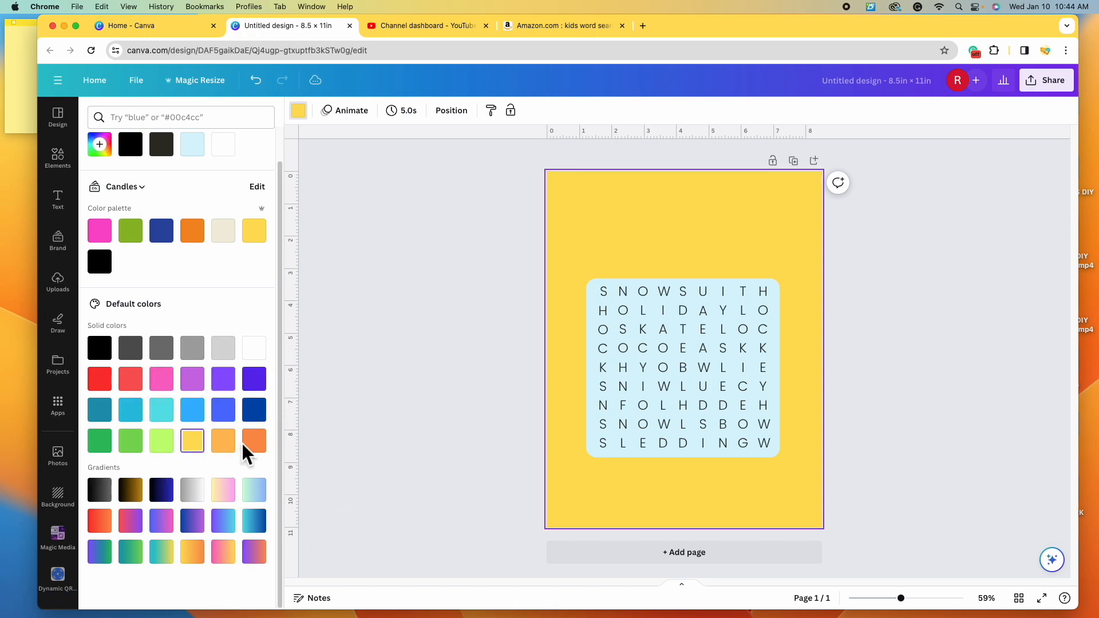
{"action": "left_click", "coordinate": [256, 446]}
{"action": "left_click", "coordinate": [139, 458]}
{"action": "left_click", "coordinate": [161, 444]}
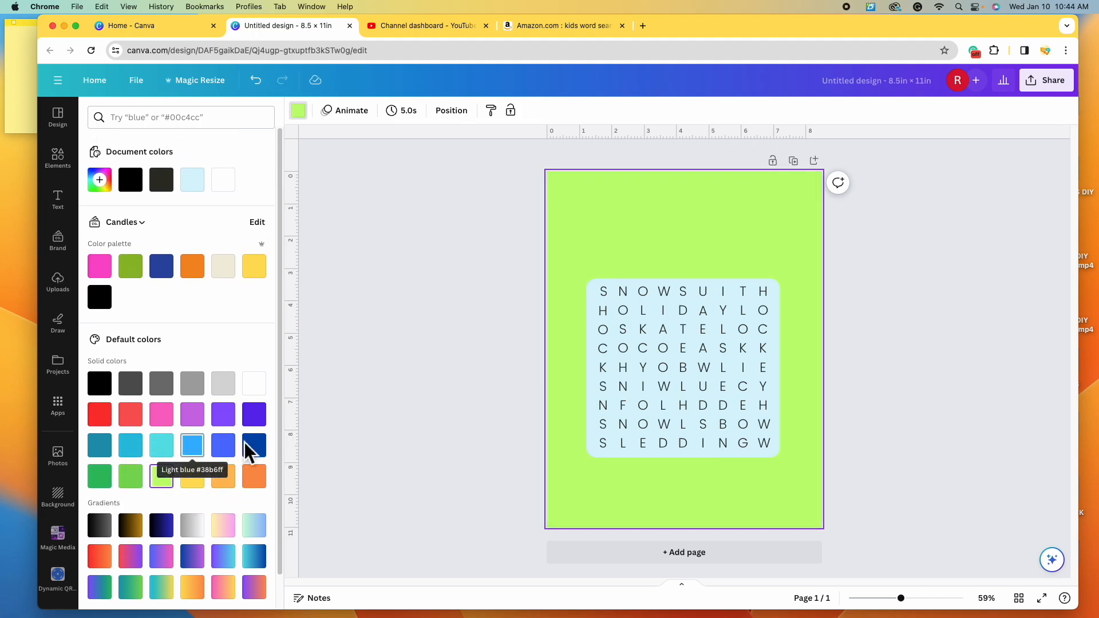
Mix the custom light pink #FFD8E5 as the page background colour.
{"action": "left_click", "coordinate": [112, 183]}
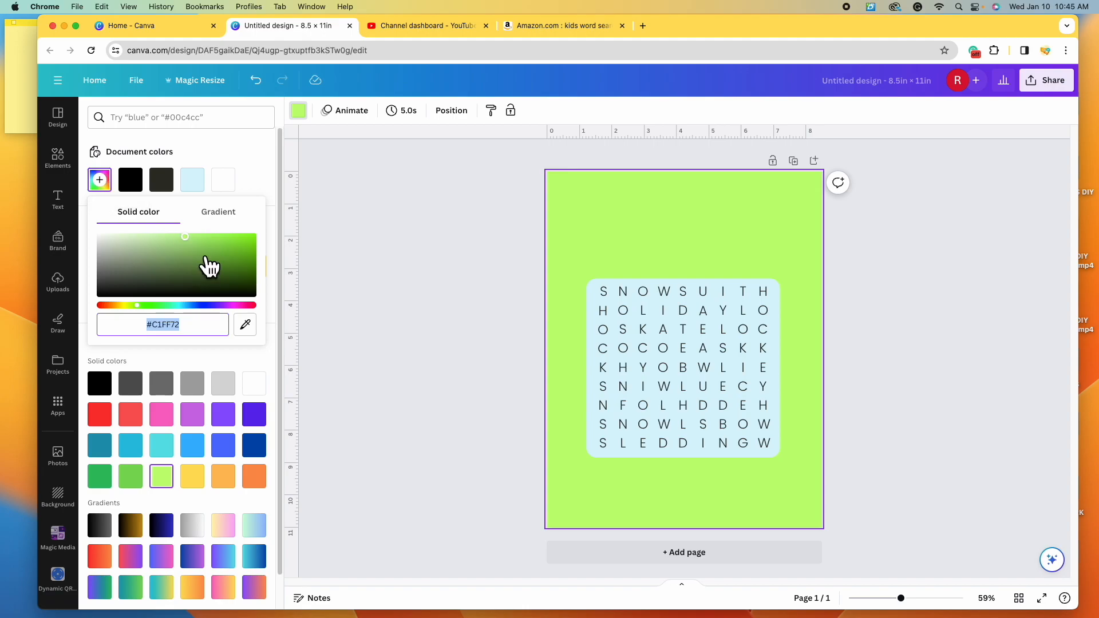
{"action": "left_click_drag", "start_coordinate": [150, 309], "coordinate": [245, 305]}
{"action": "left_click", "coordinate": [185, 236]}
{"action": "left_click_drag", "start_coordinate": [195, 243], "coordinate": [122, 237]}
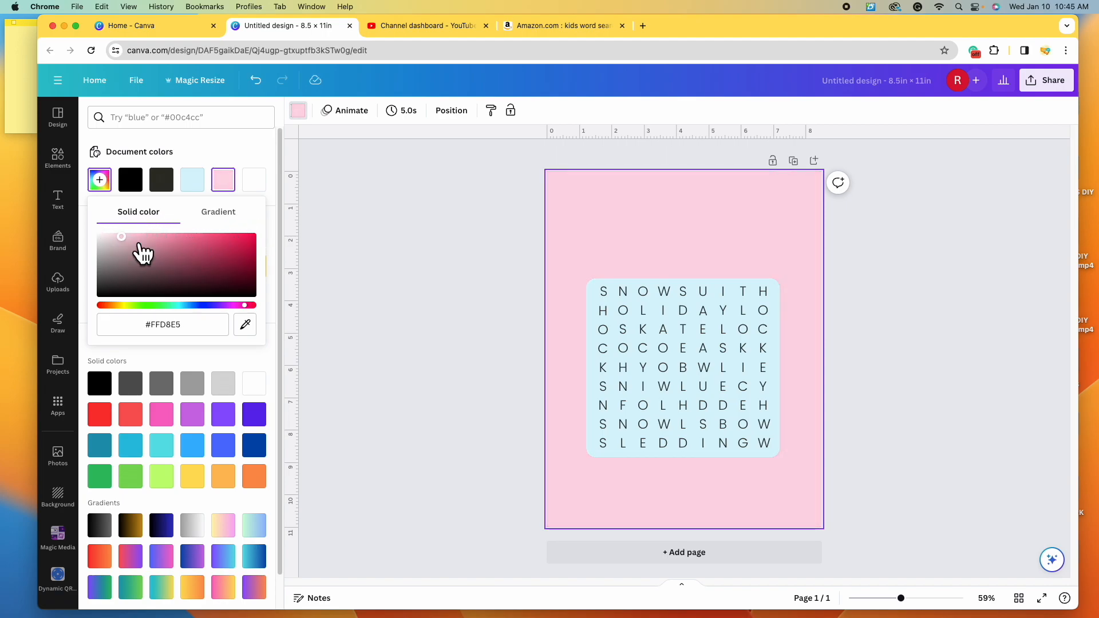
Set the page background to yellow and fill the rounded box behind the puzzle letters with white.
{"action": "left_click", "coordinate": [193, 477]}
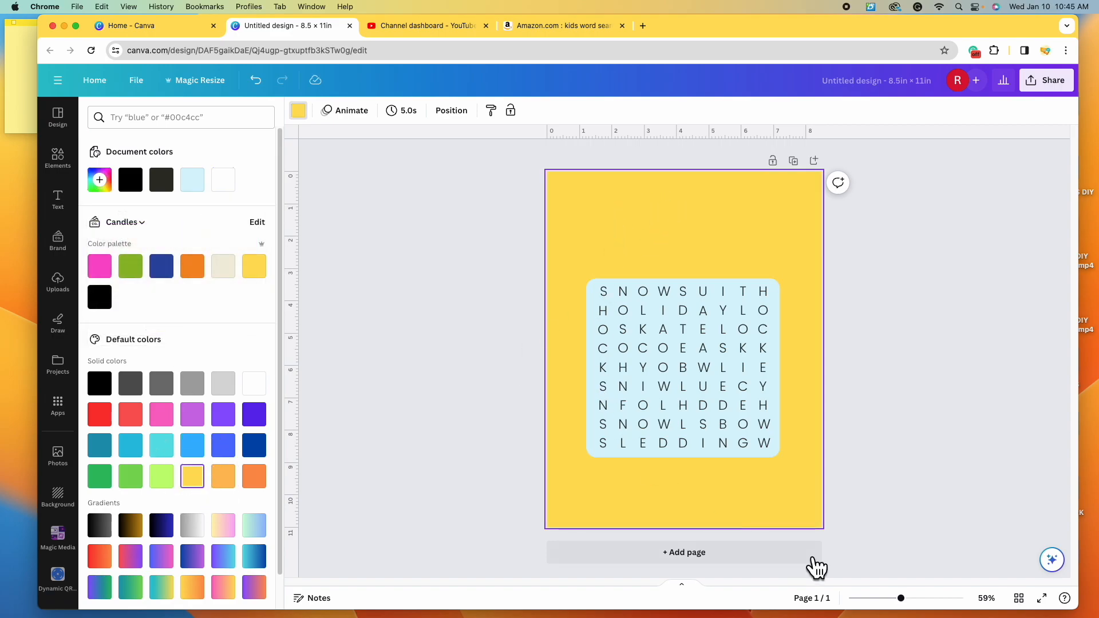
{"action": "left_click", "coordinate": [778, 322]}
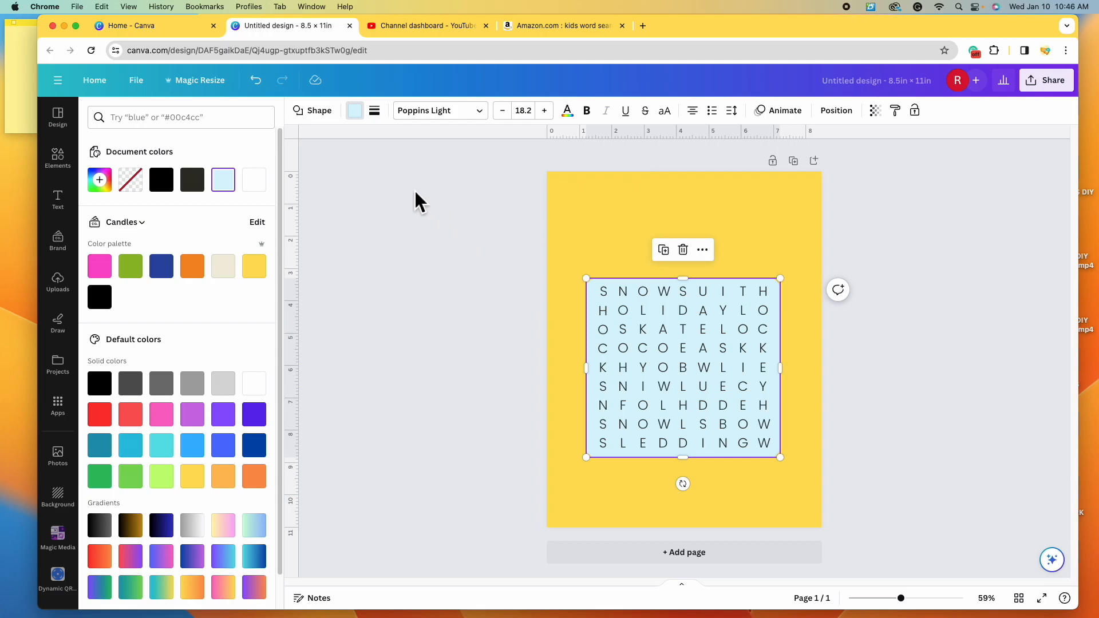
{"action": "left_click", "coordinate": [366, 127]}
{"action": "left_click", "coordinate": [365, 124]}
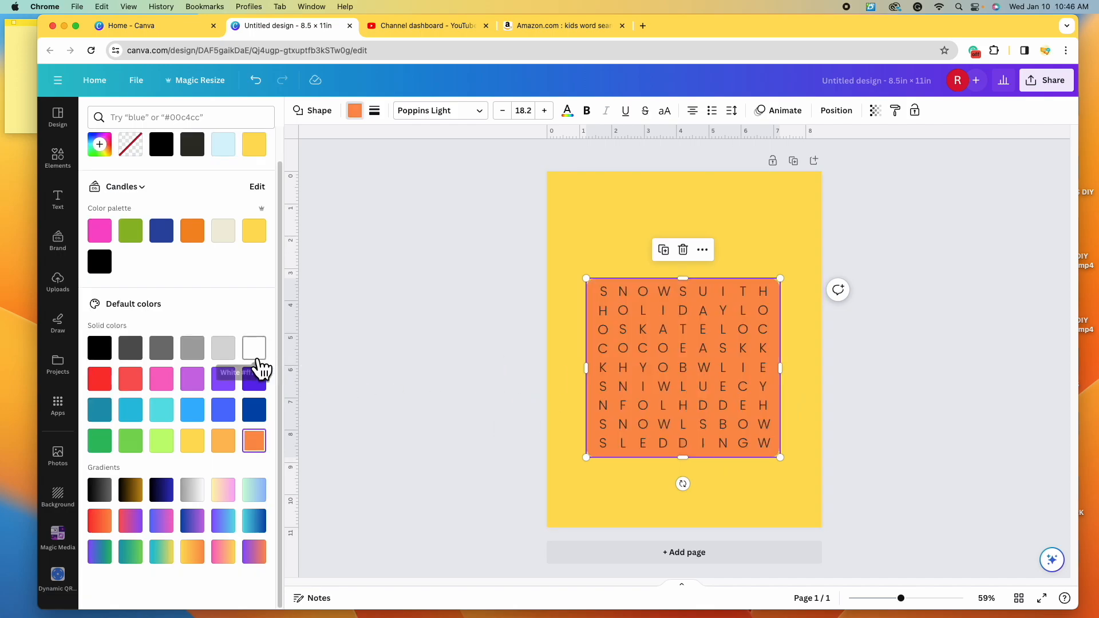
{"action": "left_click", "coordinate": [256, 350]}
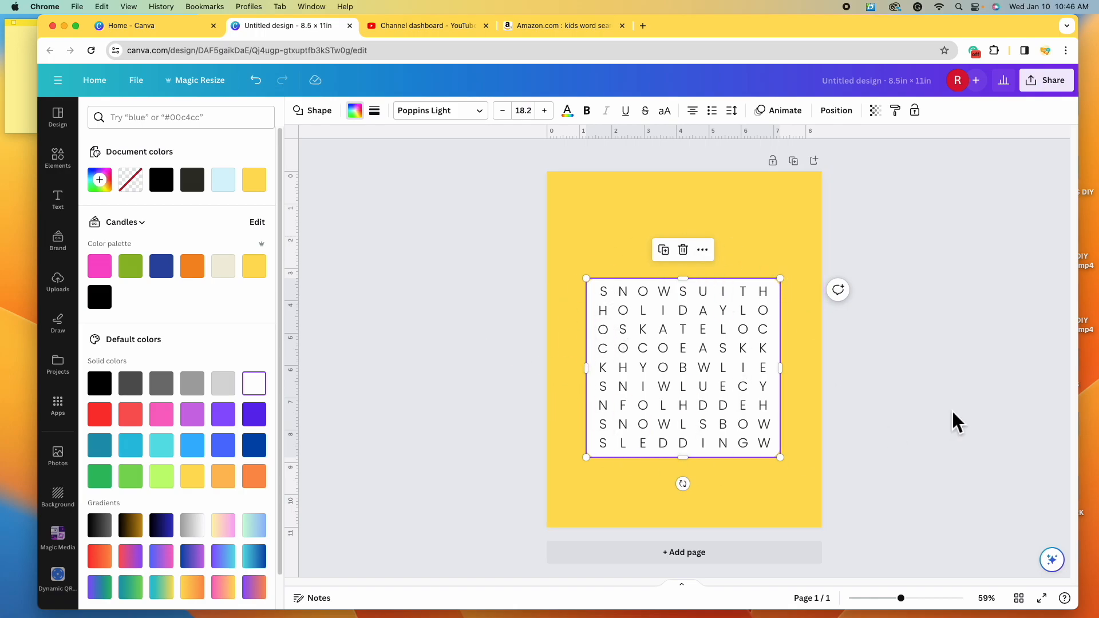
{"action": "left_click", "coordinate": [969, 366]}
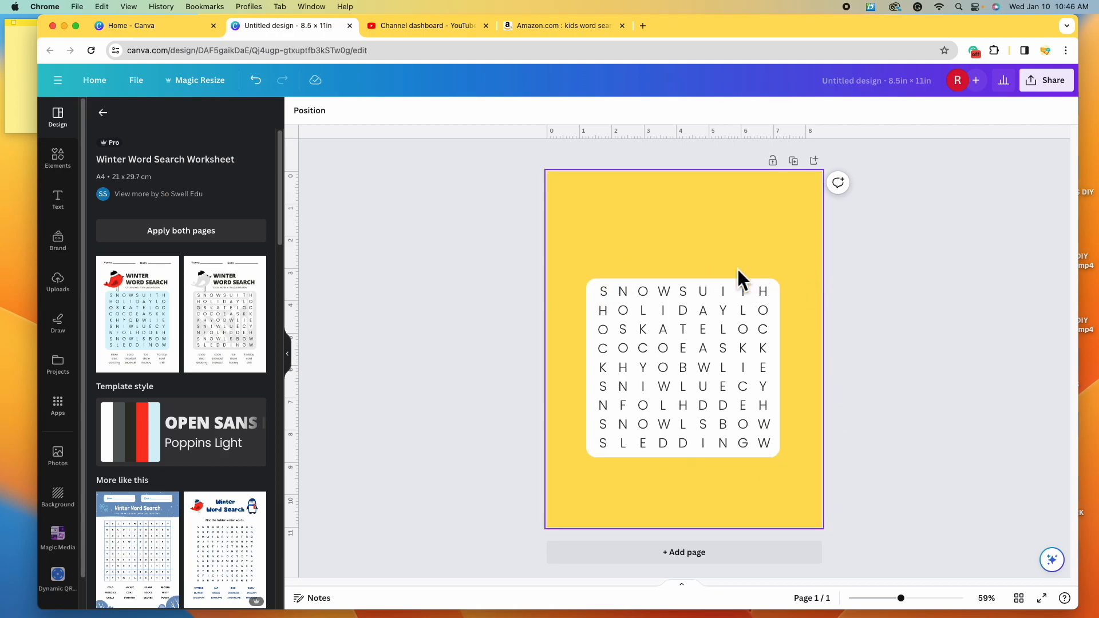
Add a solid line border to the white rounded box behind the puzzle letters.
{"action": "left_click", "coordinate": [777, 345]}
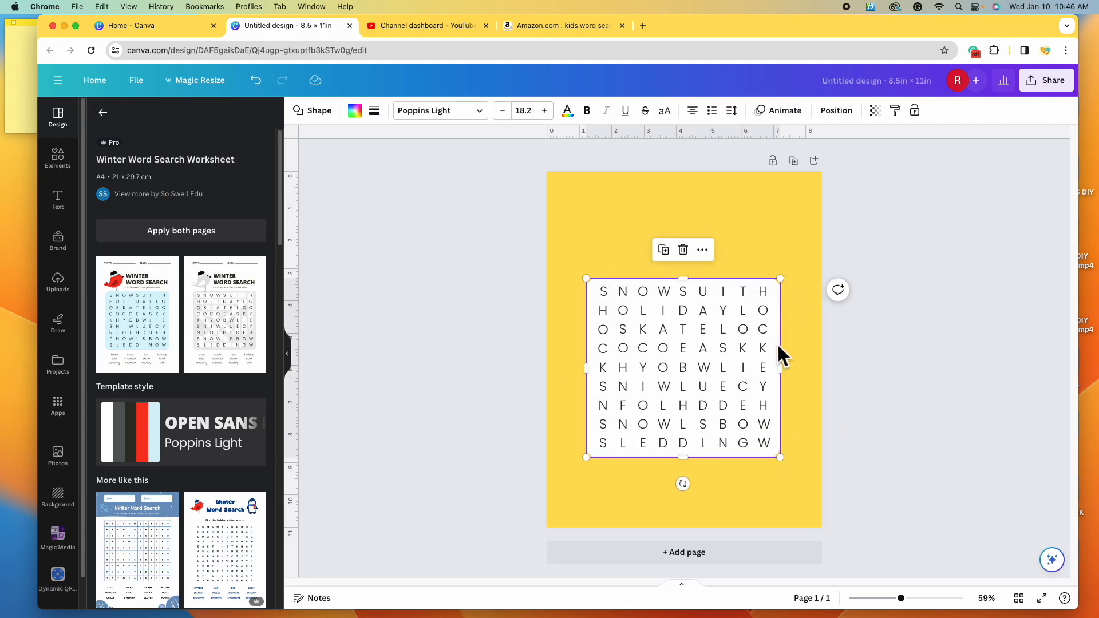
{"action": "left_click", "coordinate": [354, 111]}
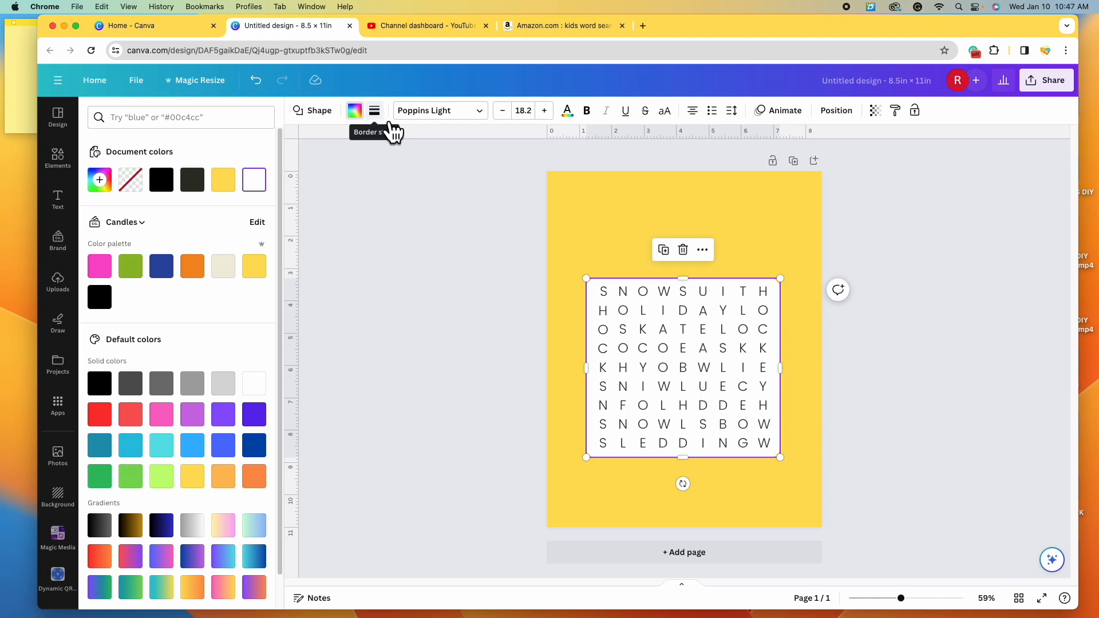
{"action": "left_click", "coordinate": [387, 121]}
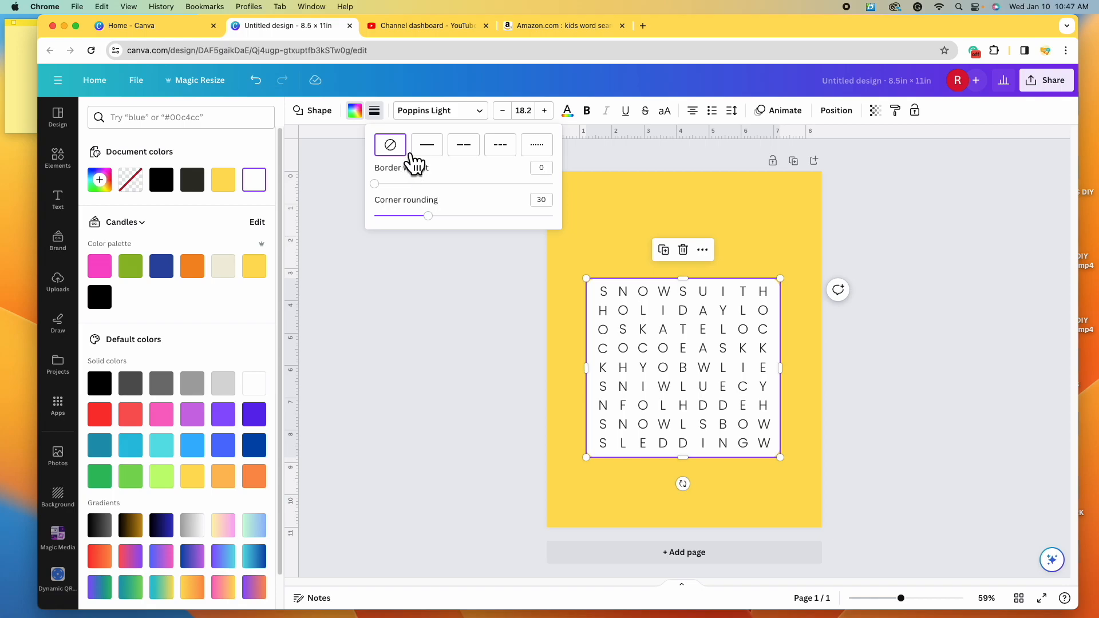
{"action": "left_click", "coordinate": [445, 165]}
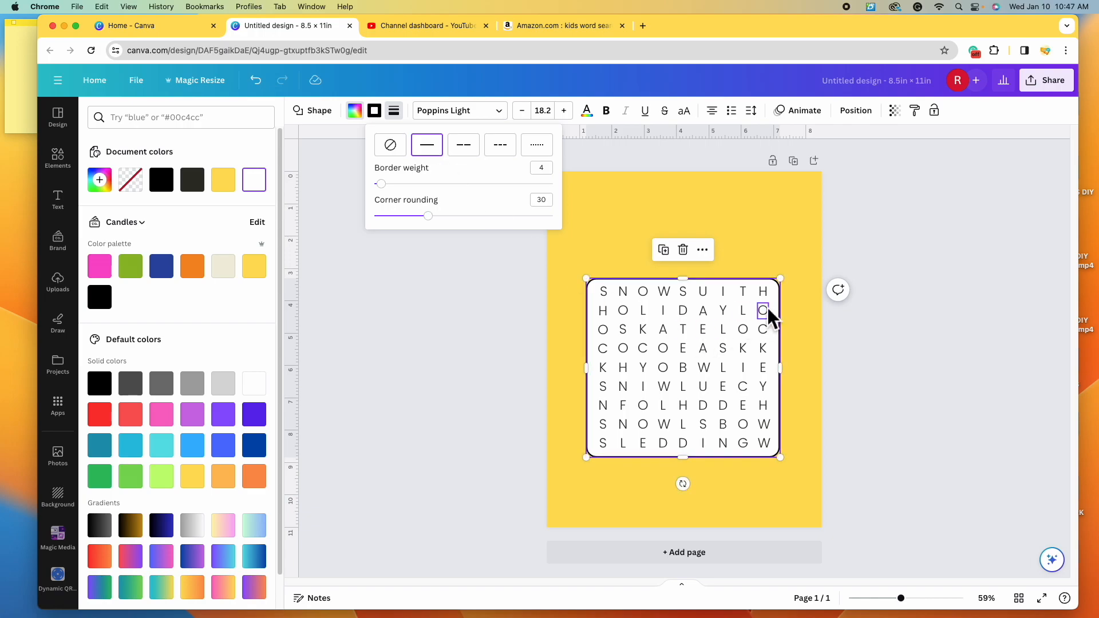
Try the dashed and dotted border styles on the puzzle box and return to the solid line.
{"action": "left_click", "coordinate": [473, 150]}
{"action": "left_click", "coordinate": [512, 156]}
{"action": "left_click", "coordinate": [541, 152]}
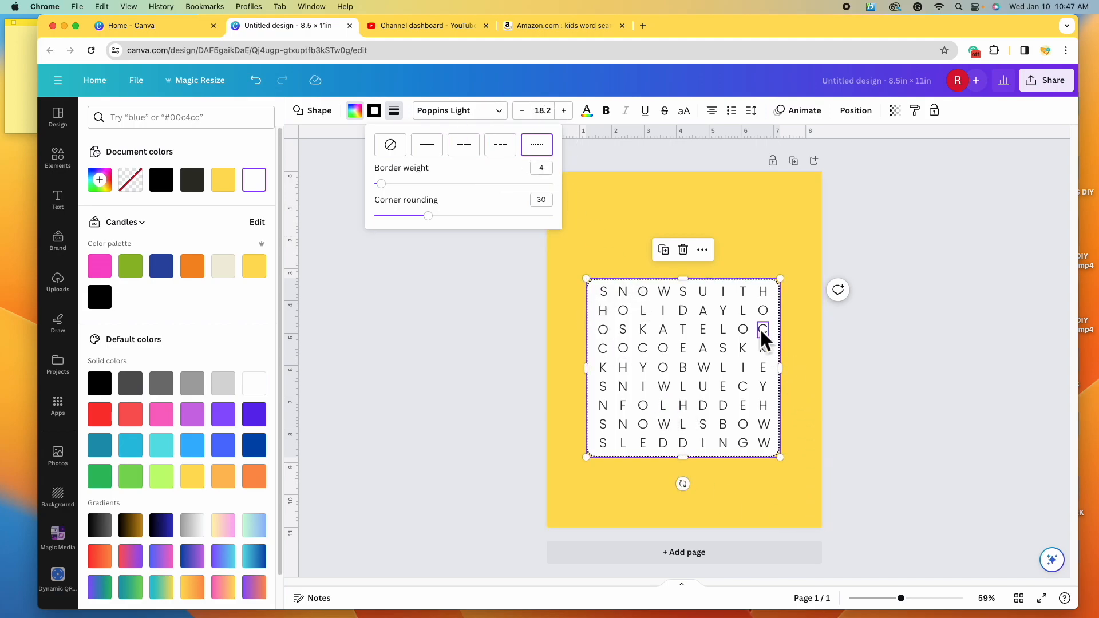
{"action": "left_click", "coordinate": [442, 153]}
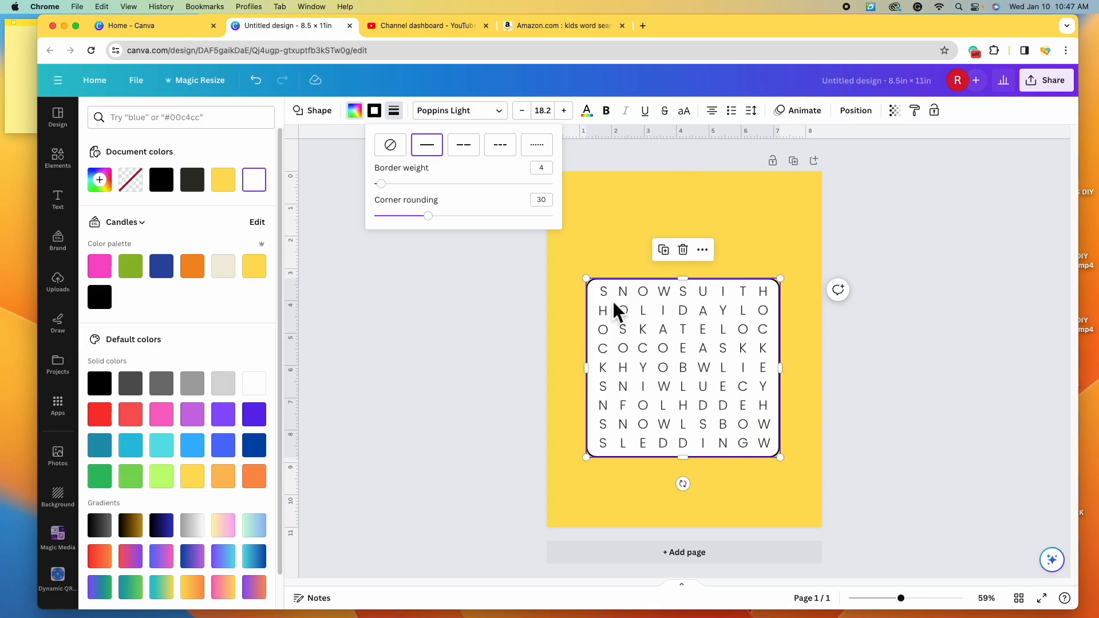
Set the border weight of the puzzle box to 10.
{"action": "left_click", "coordinate": [387, 184]}
{"action": "mouse_move", "coordinate": [403, 194]}
{"action": "left_mouse_down"}
{"action": "mouse_move", "coordinate": [534, 216]}
{"action": "mouse_move", "coordinate": [407, 209]}
{"action": "left_mouse_up"}
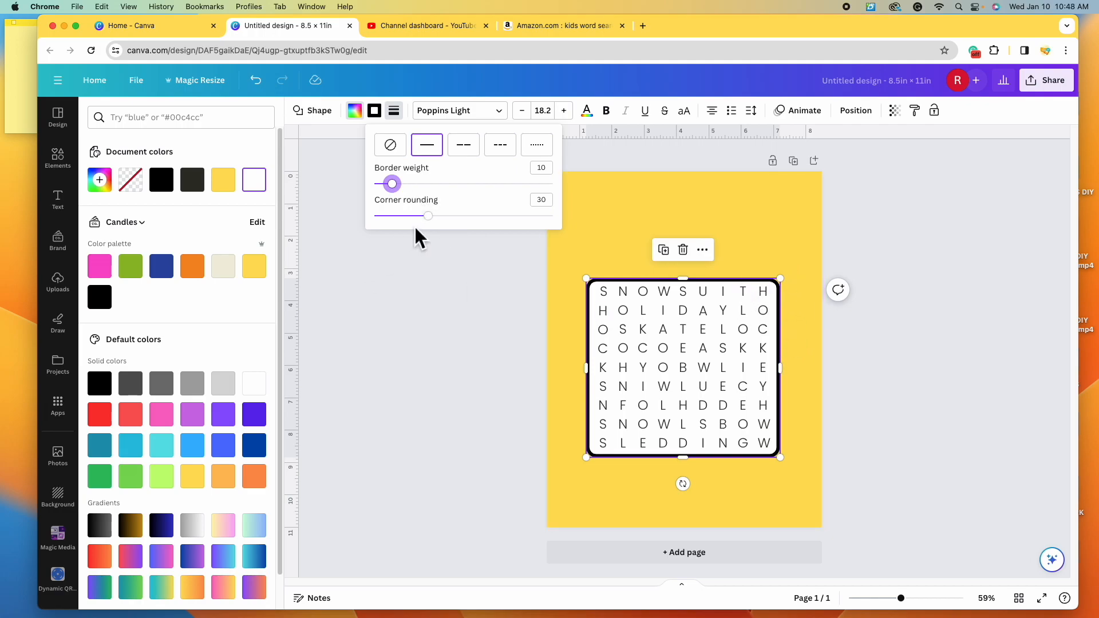
Try a corner rounding of 0 on the puzzle box, restore it to 30, and deselect the box.
{"action": "left_click_drag", "start_coordinate": [428, 216], "coordinate": [384, 226]}
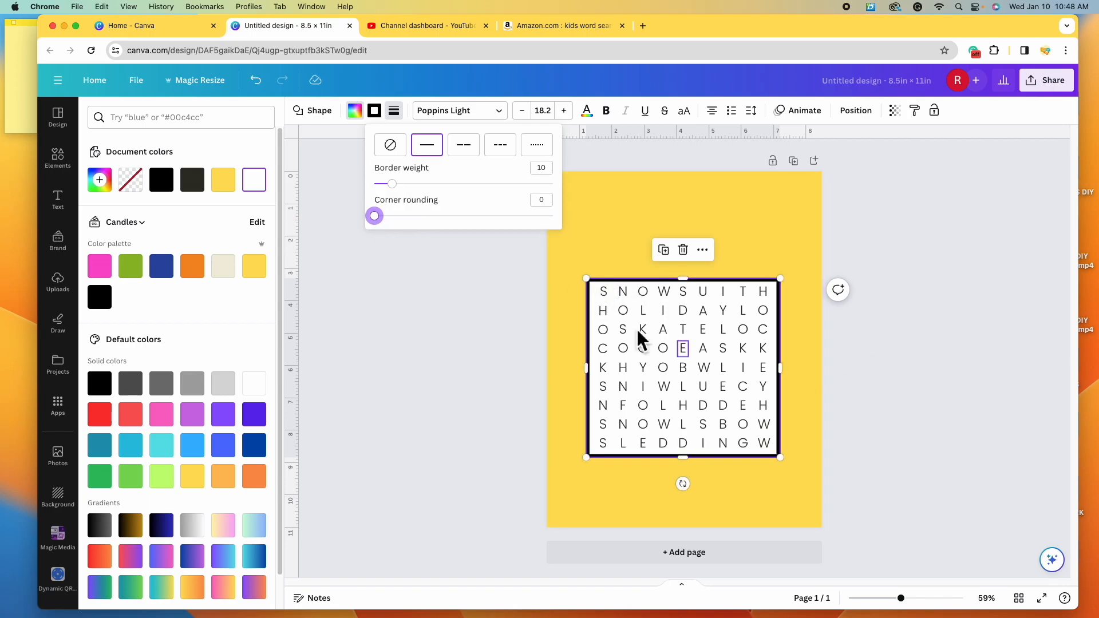
{"action": "left_click_drag", "start_coordinate": [385, 227], "coordinate": [441, 232]}
{"action": "left_click_drag", "start_coordinate": [441, 226], "coordinate": [440, 226]}
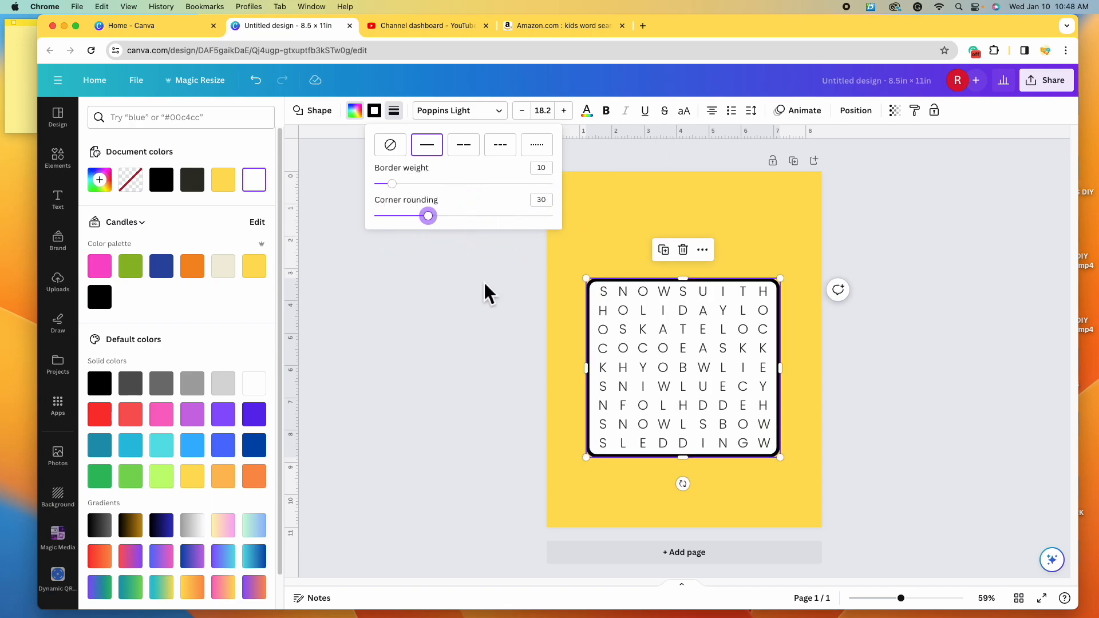
{"action": "left_click", "coordinate": [926, 360]}
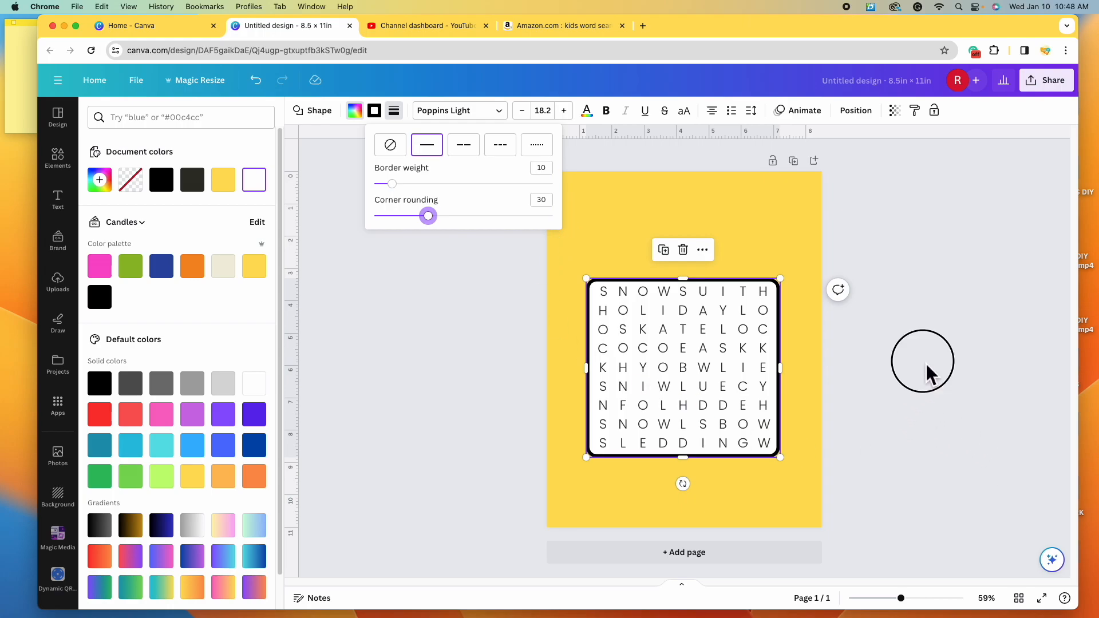
{"action": "left_click", "coordinate": [942, 366]}
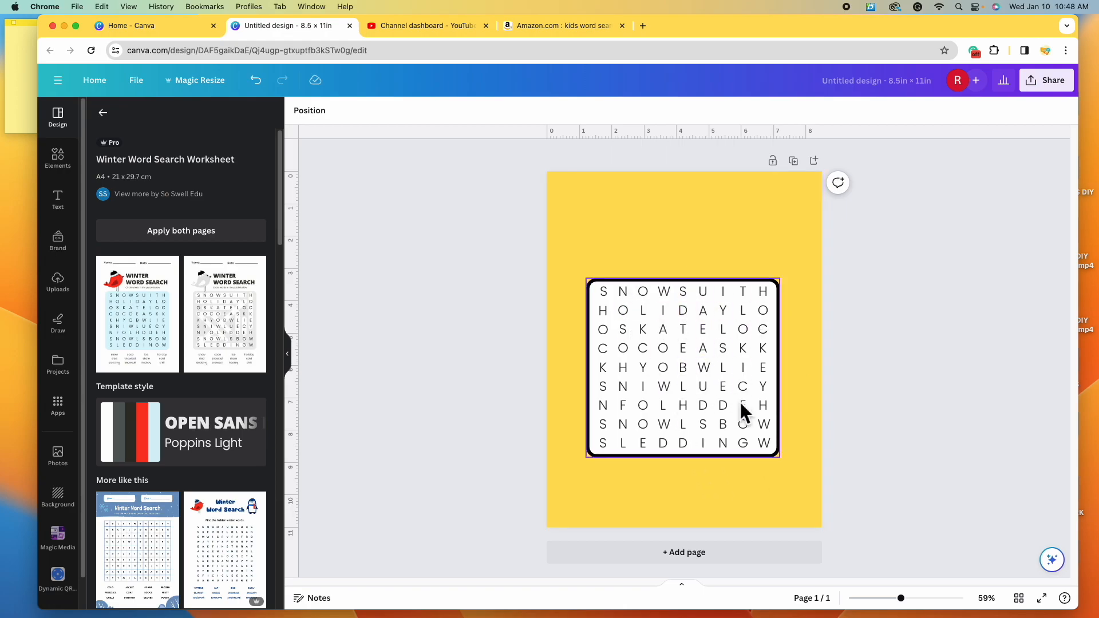
Replace letters in the puzzle grid to spell JUMBO across the third row and WORD down the sixth column.
{"action": "left_click", "coordinate": [667, 293]}
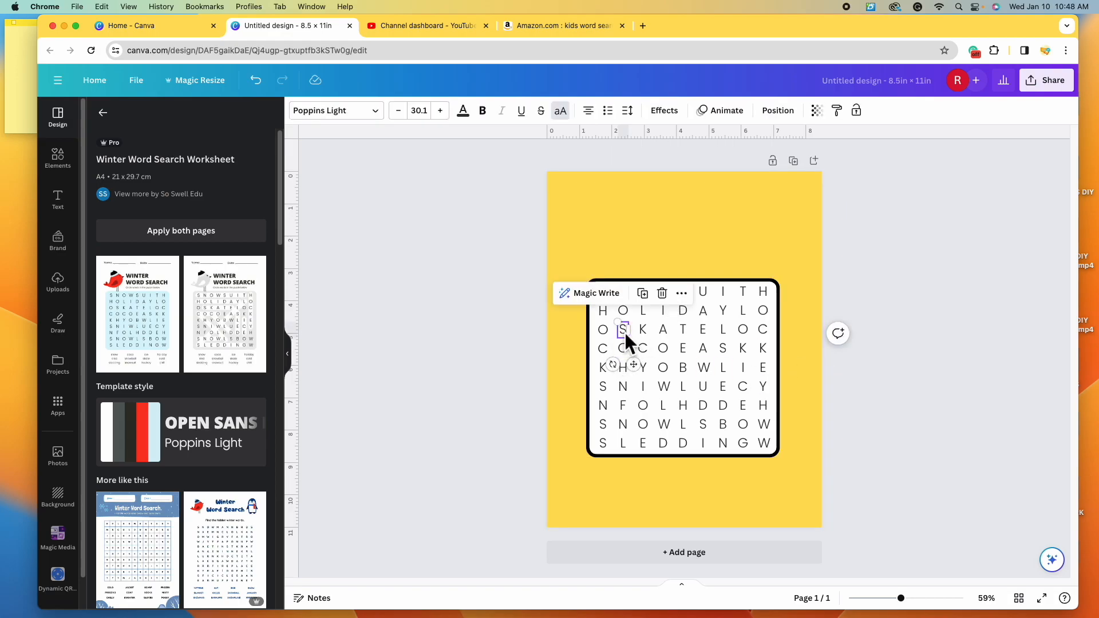
{"action": "double_click", "coordinate": [624, 331]}
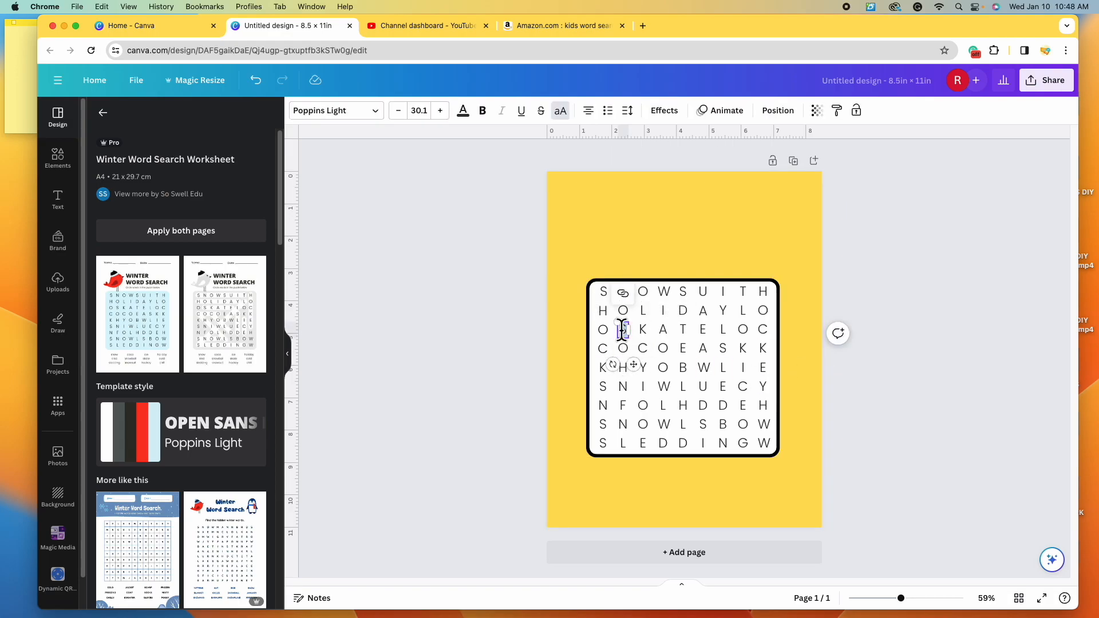
{"action": "type", "text": "J"}
{"action": "double_click", "coordinate": [648, 332]}
{"action": "type", "text": "U"}
{"action": "double_click", "coordinate": [665, 331]}
{"action": "type", "text": "M"}
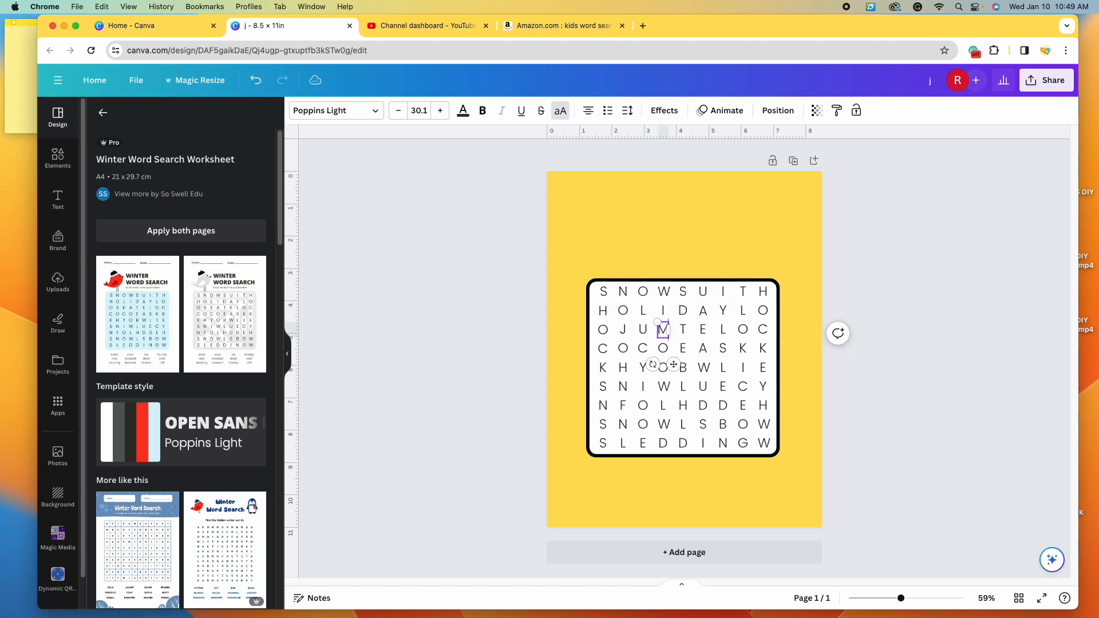
{"action": "double_click", "coordinate": [685, 331]}
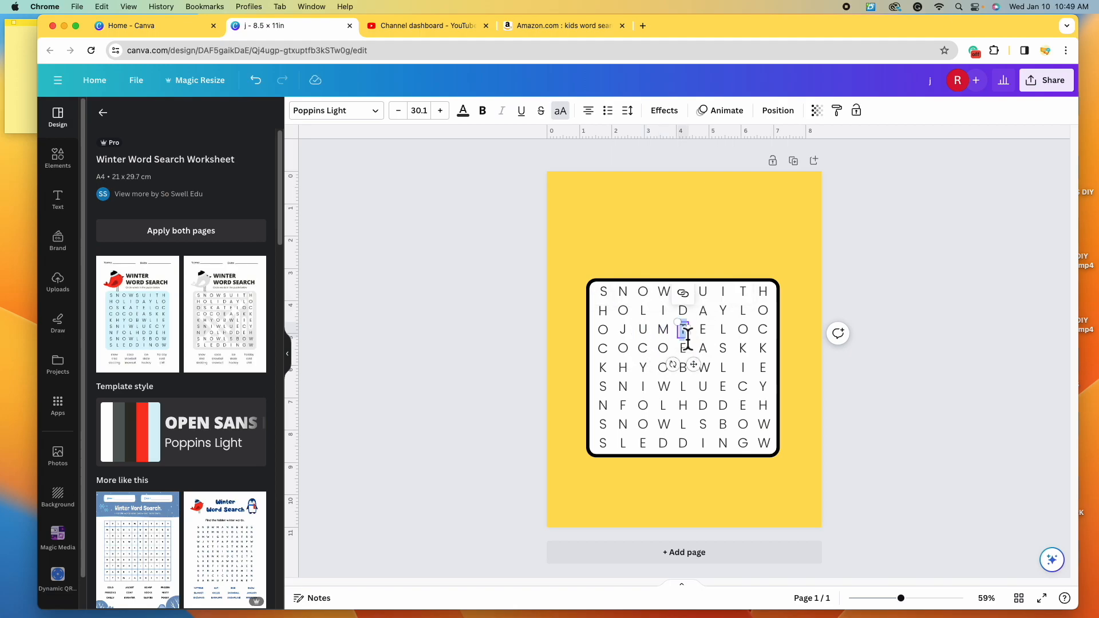
{"action": "type", "text": "B"}
{"action": "double_click", "coordinate": [704, 331]}
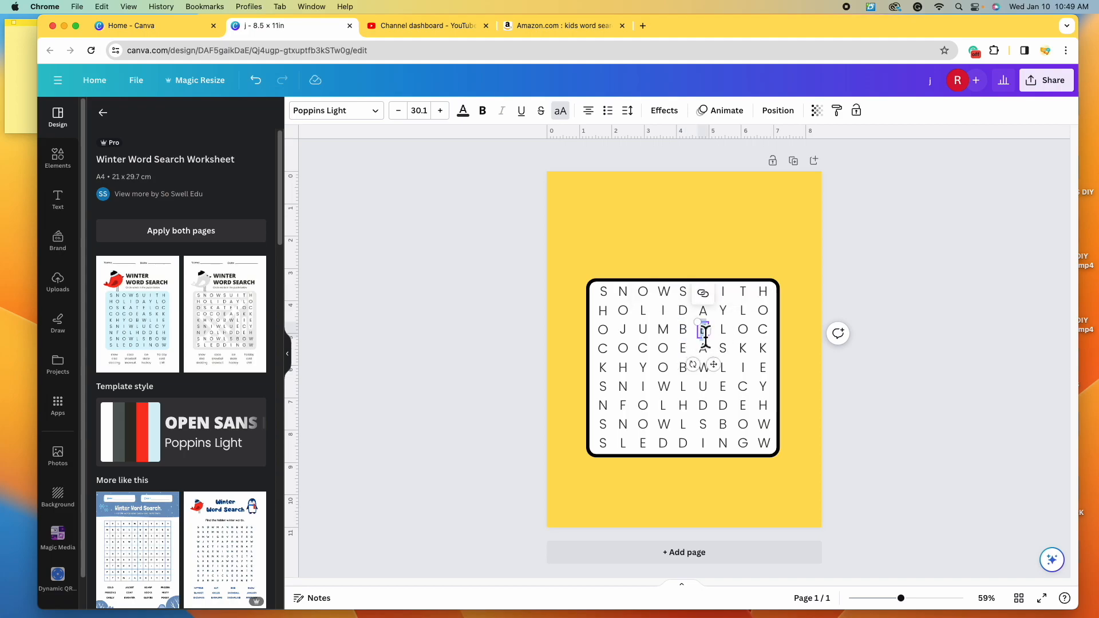
{"action": "type", "text": "O"}
{"action": "left_click", "coordinate": [903, 406]}
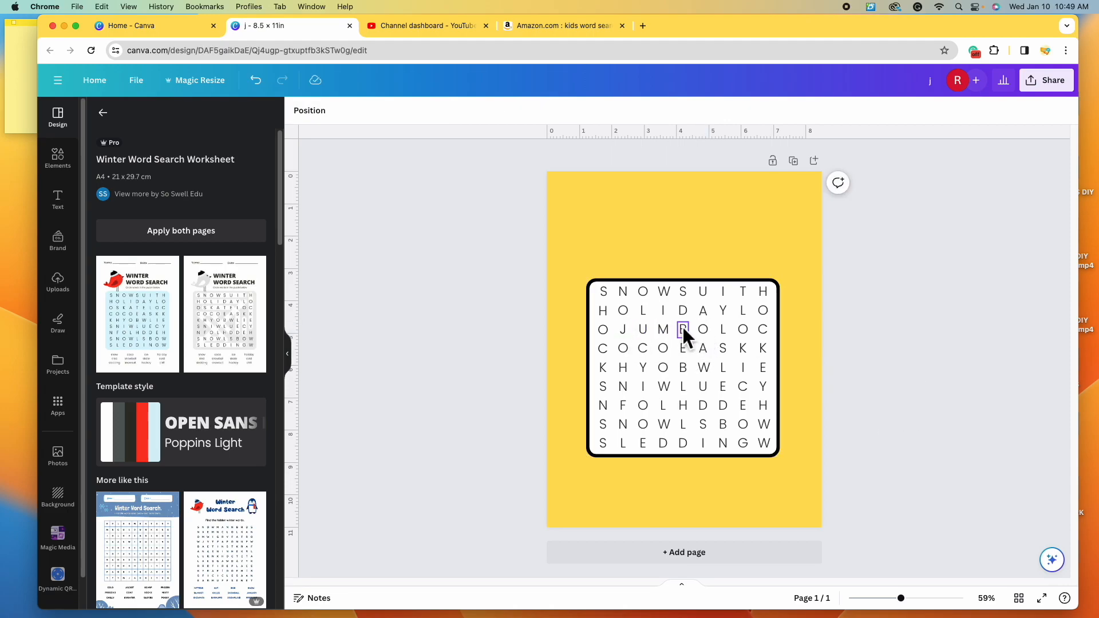
{"action": "double_click", "coordinate": [703, 311]}
Make the five letters of JUMBO in the third row bold and deselect them.
{"action": "left_click", "coordinate": [626, 331]}
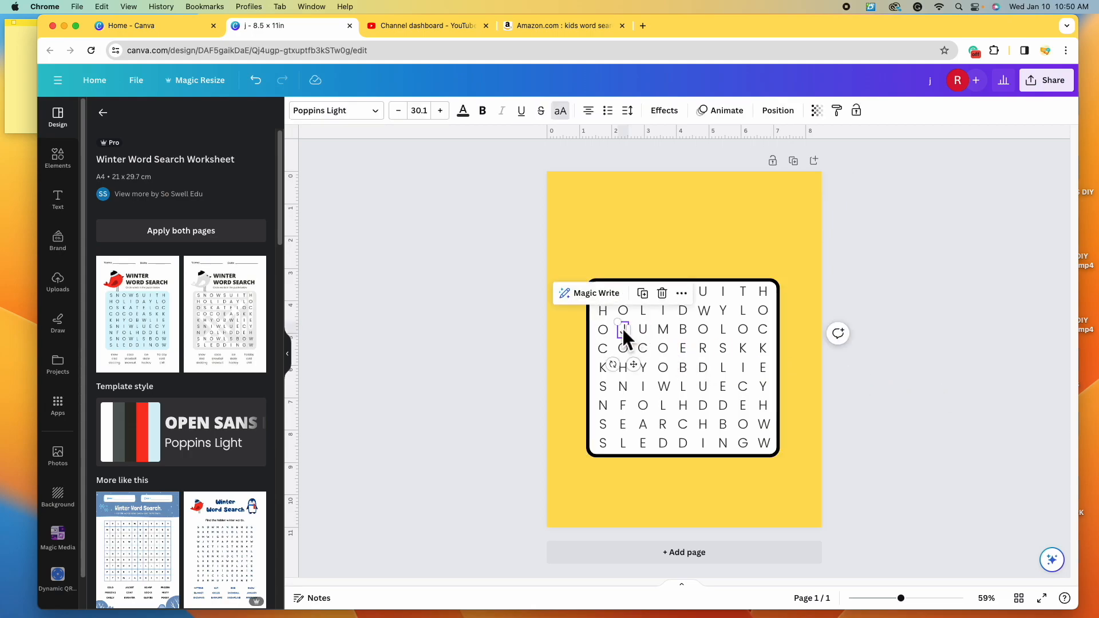
{"action": "left_click", "coordinate": [646, 331], "text": "shift"}
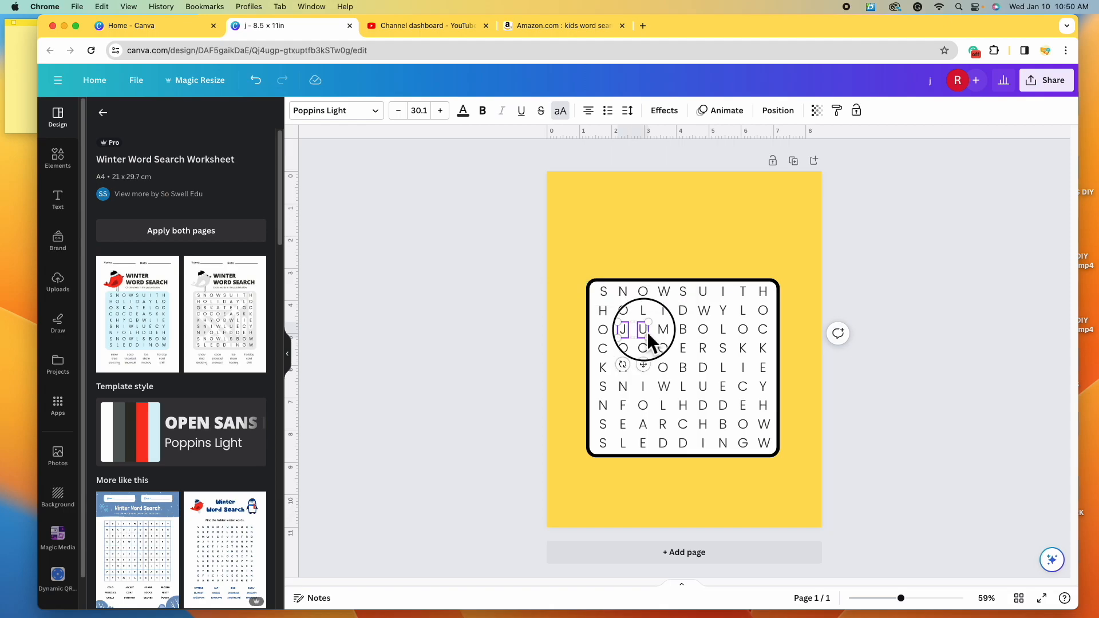
{"action": "left_click", "coordinate": [667, 331], "text": "shift"}
{"action": "left_click", "coordinate": [687, 332], "text": "shift"}
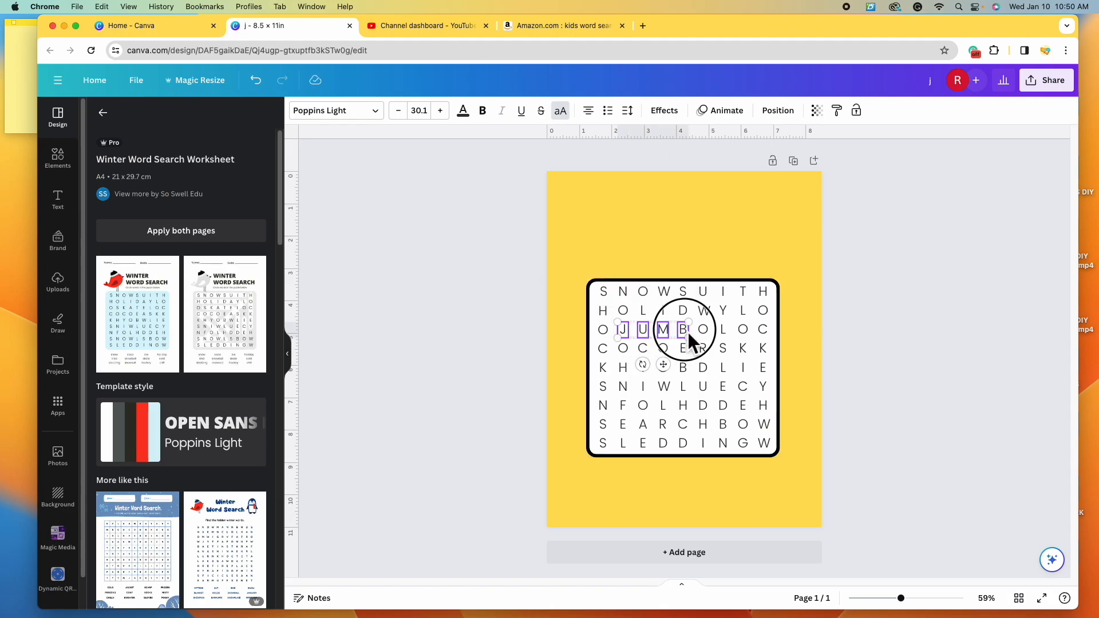
{"action": "left_click", "coordinate": [704, 331], "text": "shift"}
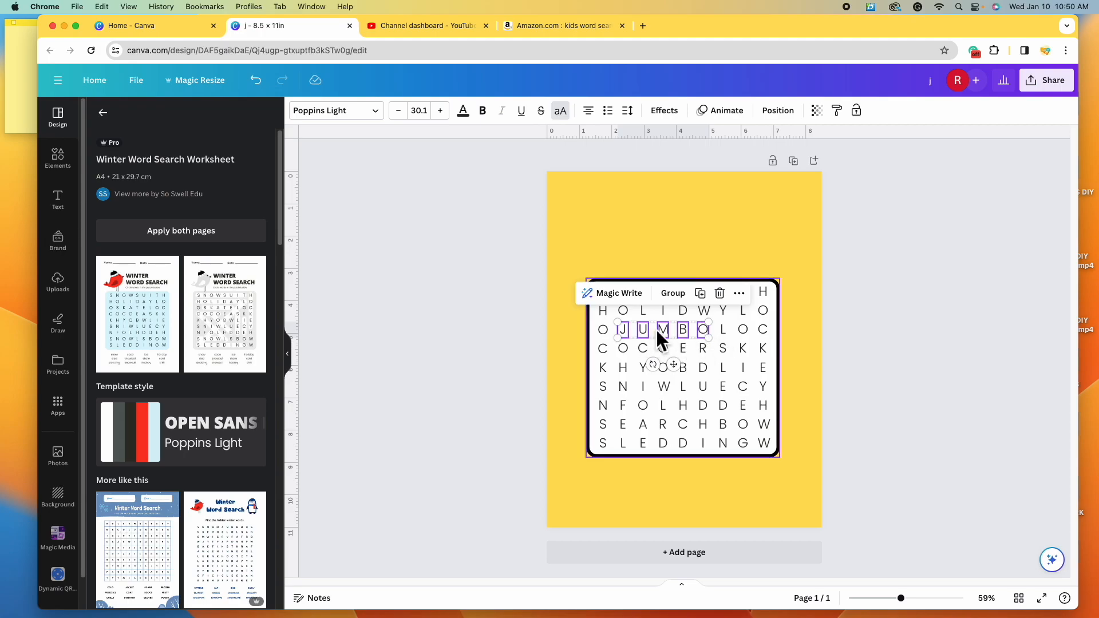
{"action": "left_click", "coordinate": [482, 110]}
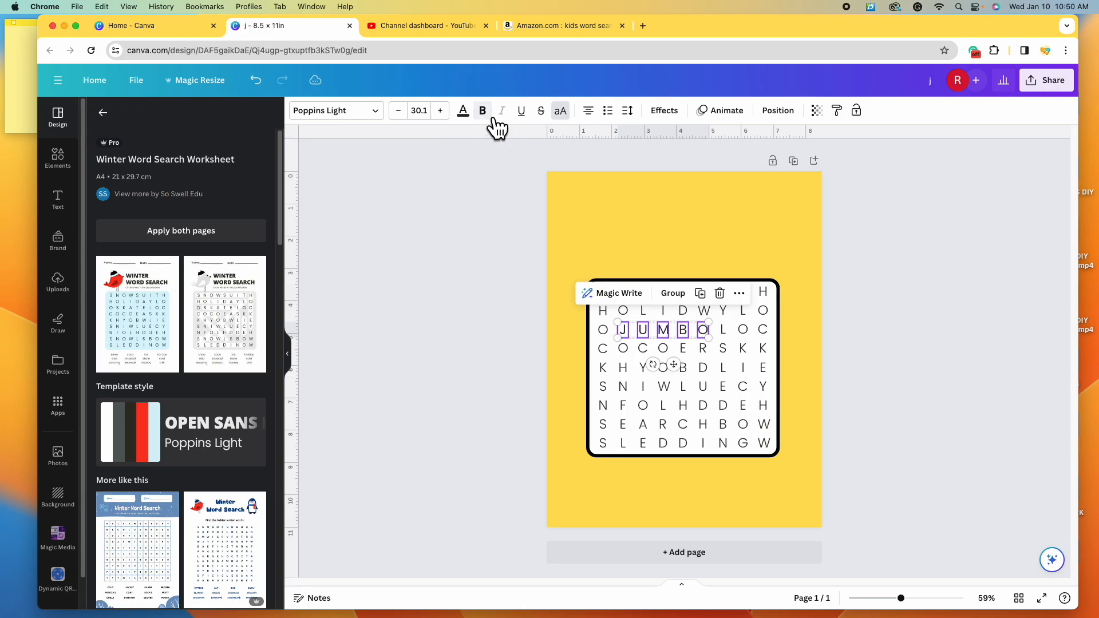
{"action": "left_click", "coordinate": [1001, 404]}
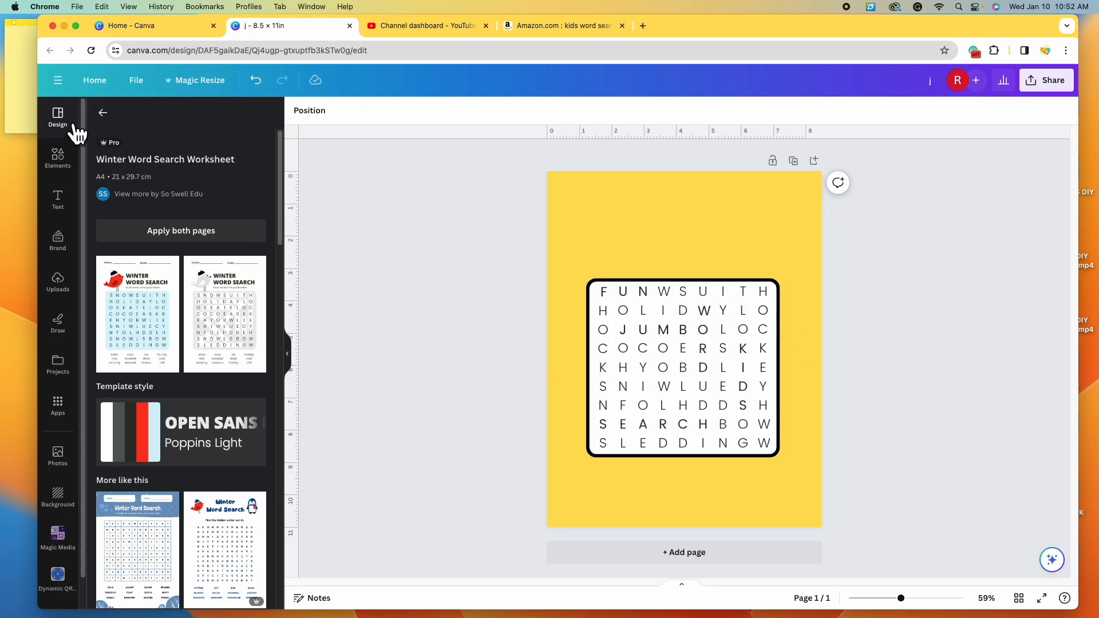
Search the elements for OVAL and add the long, thin rounded outline graphic to the page.
{"action": "left_click", "coordinate": [75, 171]}
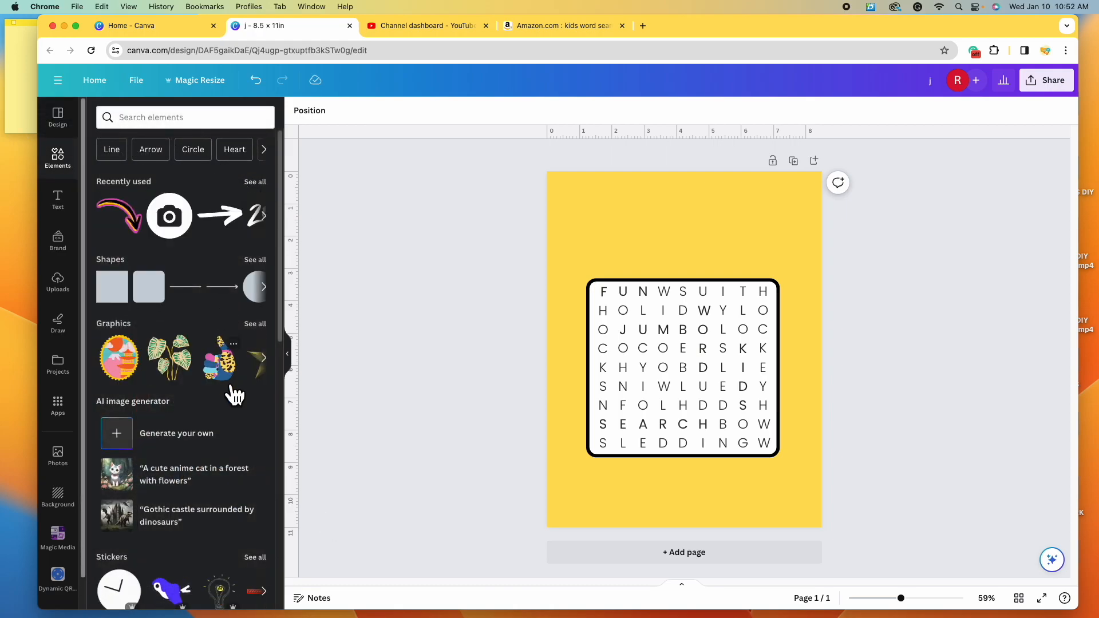
{"action": "left_click", "coordinate": [181, 120]}
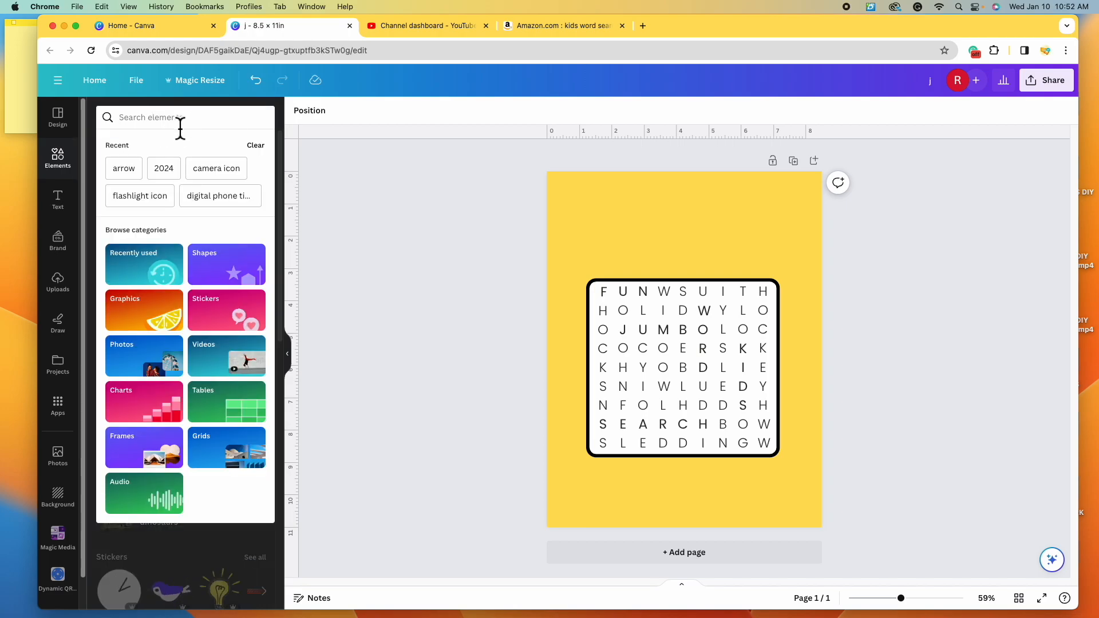
{"action": "type", "text": "OVAL"}
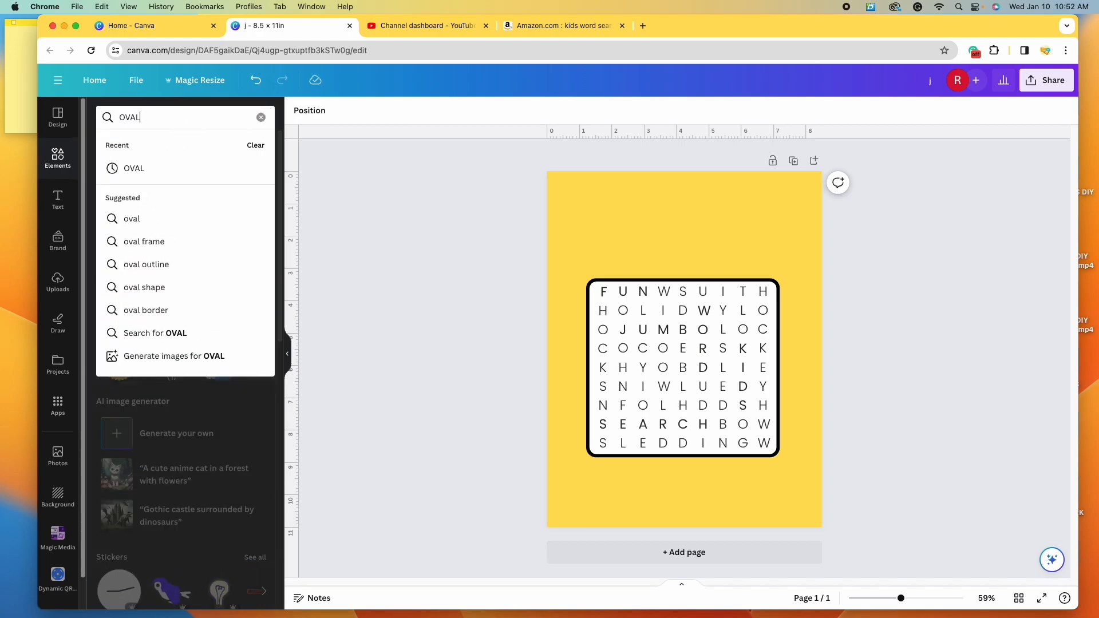
{"action": "key", "text": "Return"}
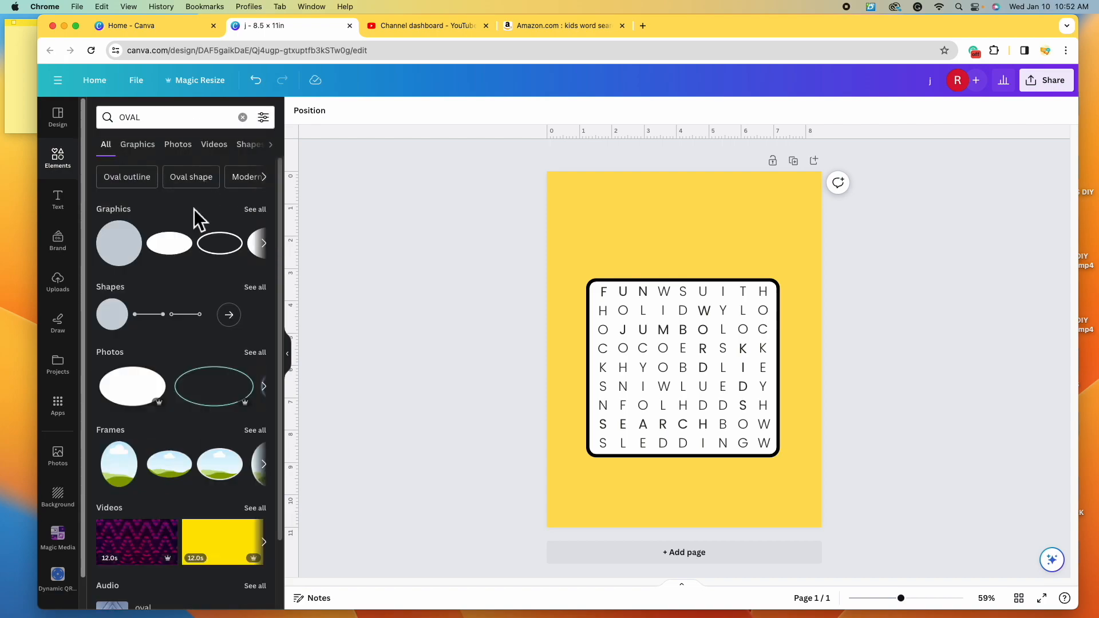
{"action": "left_click", "coordinate": [263, 211]}
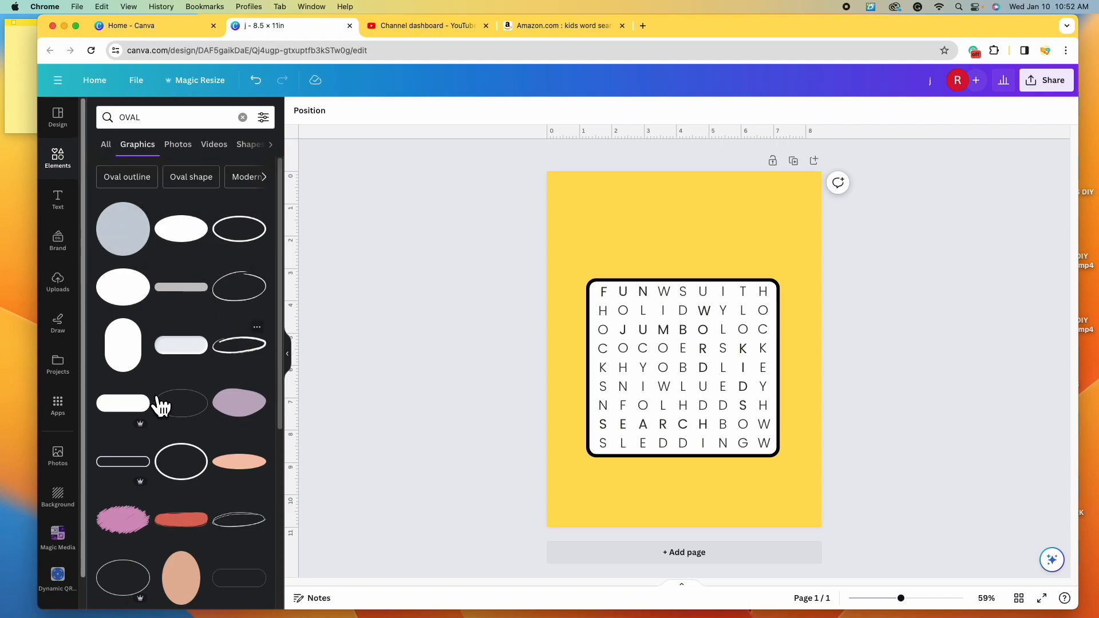
{"action": "left_click", "coordinate": [129, 475]}
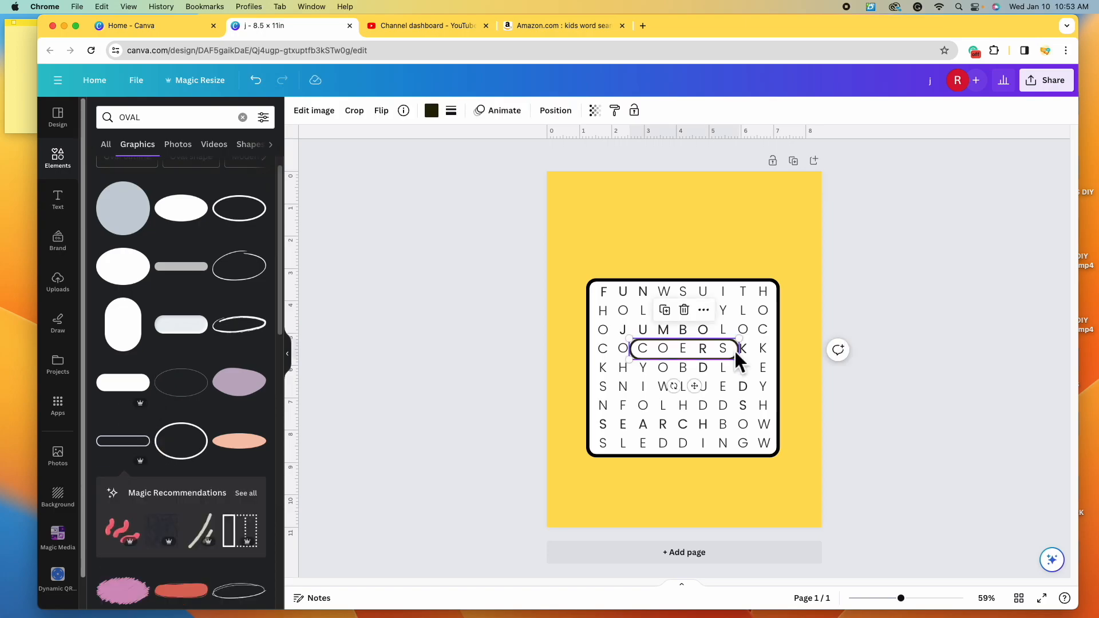
Recolour the rounded outline red and fit it around the word FUN in the grid's first row.
{"action": "left_click", "coordinate": [446, 122]}
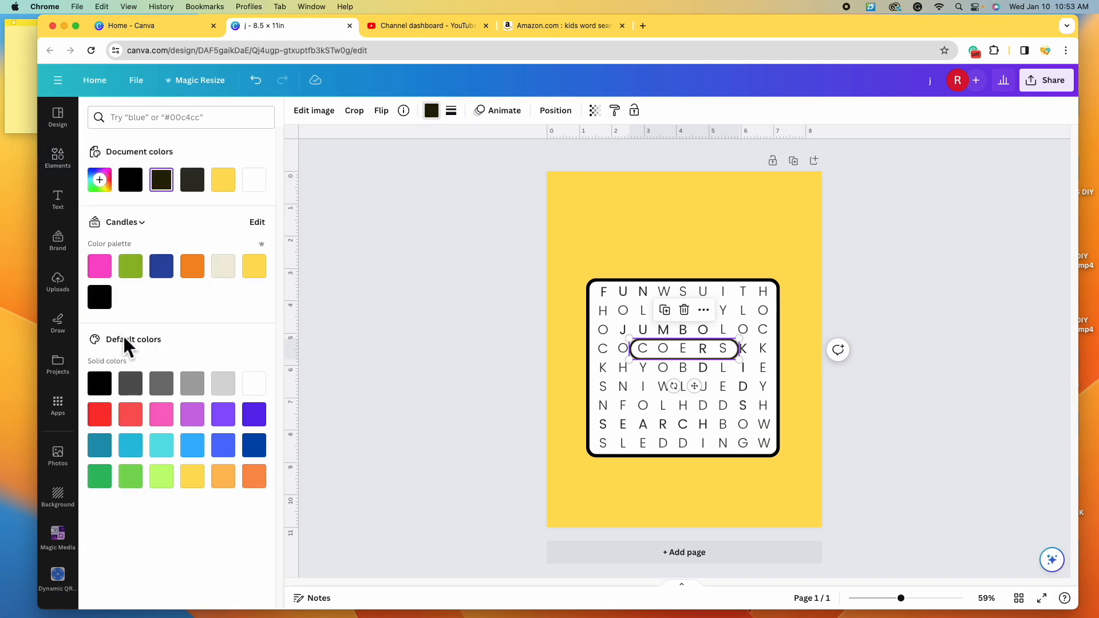
{"action": "left_click", "coordinate": [112, 424]}
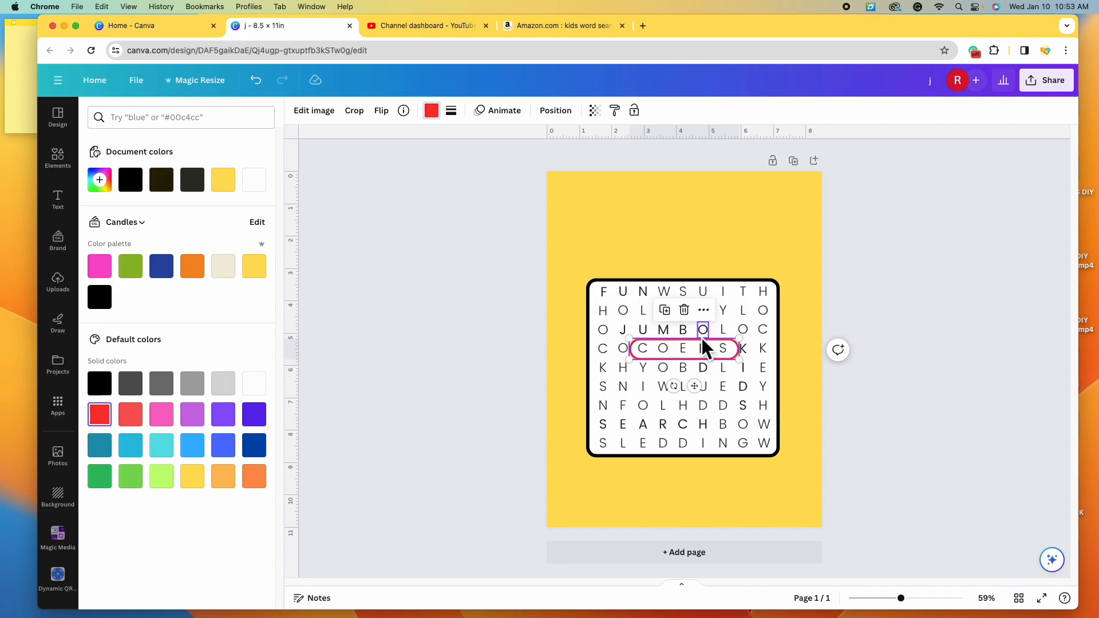
{"action": "left_click", "coordinate": [717, 358]}
{"action": "left_click_drag", "start_coordinate": [716, 357], "coordinate": [662, 312]}
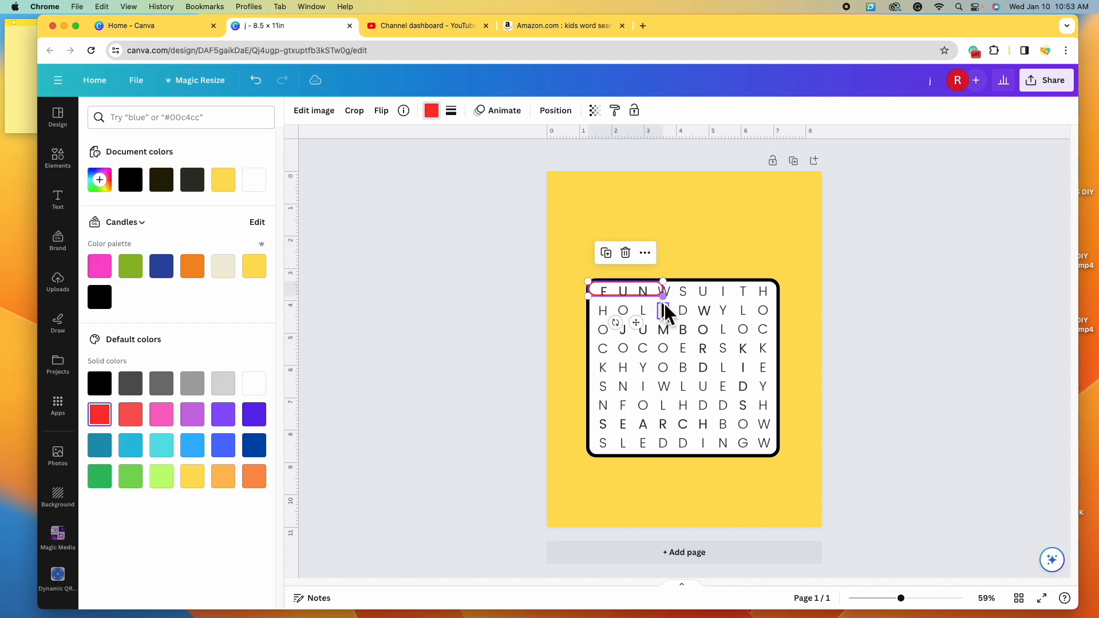
{"action": "left_click", "coordinate": [658, 301]}
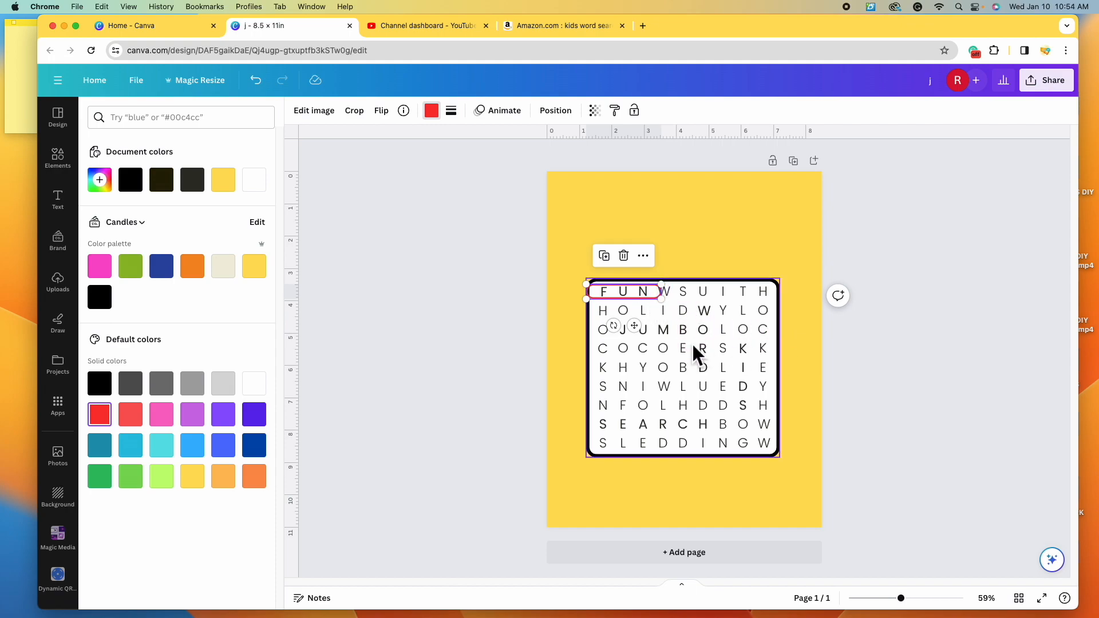
Duplicate the red outline and fit copies around JUMBO in the third row and SEARCH in the eighth row.
{"action": "left_click", "coordinate": [610, 259]}
{"action": "left_click_drag", "start_coordinate": [652, 314], "coordinate": [722, 333]}
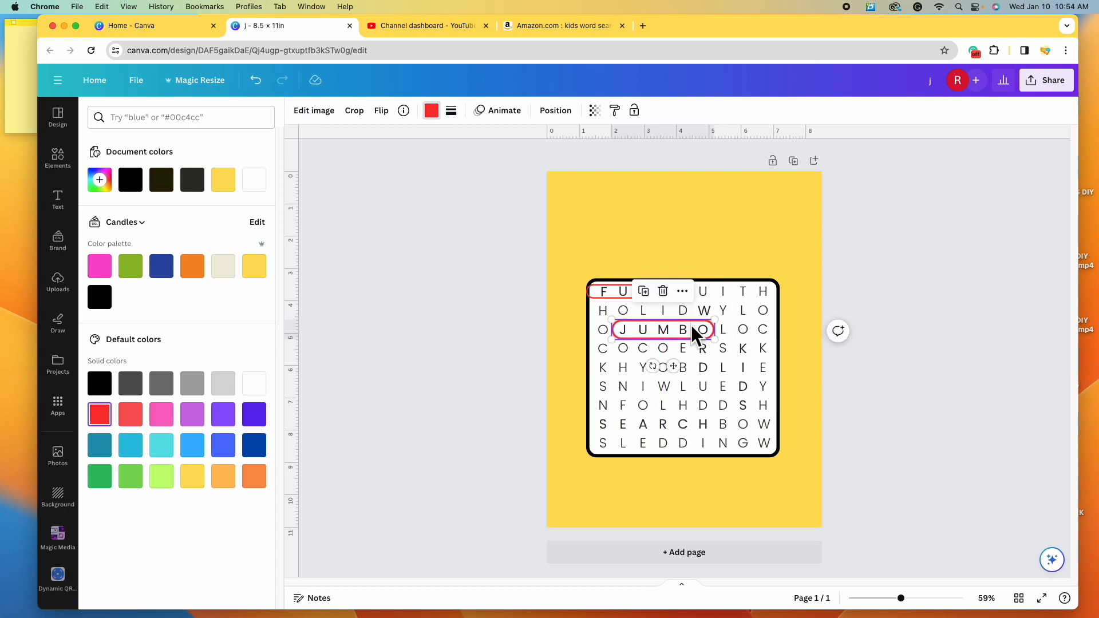
{"action": "left_click", "coordinate": [643, 291]}
{"action": "left_click_drag", "start_coordinate": [681, 347], "coordinate": [702, 424]}
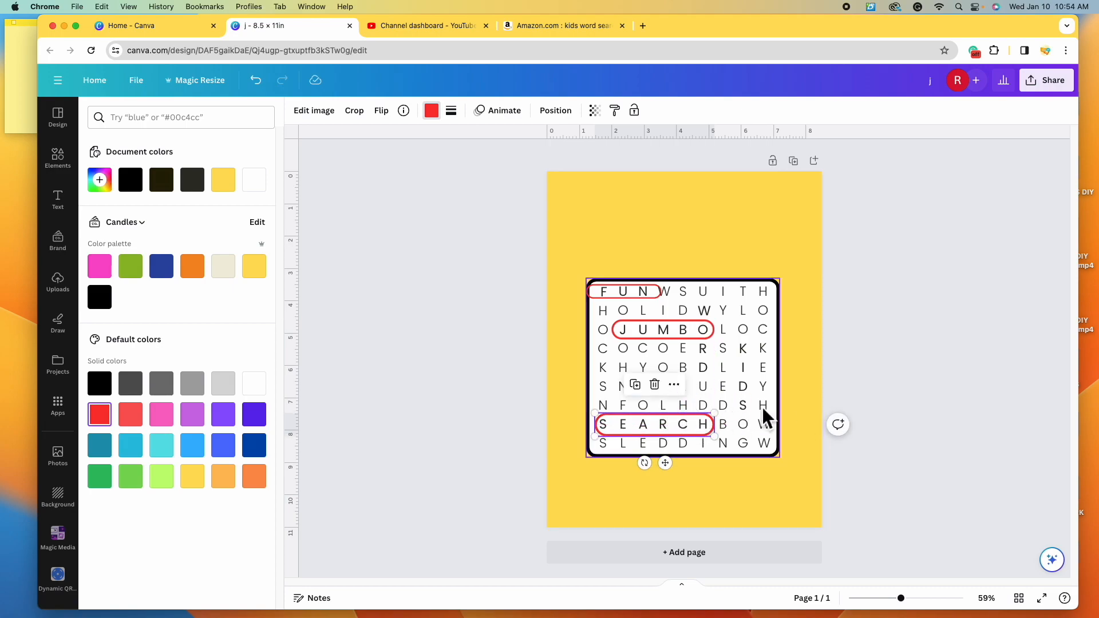
Duplicate the outline around JUMBO, rotate the copy to vertical and fit it around WORD in the sixth column.
{"action": "left_click", "coordinate": [665, 332]}
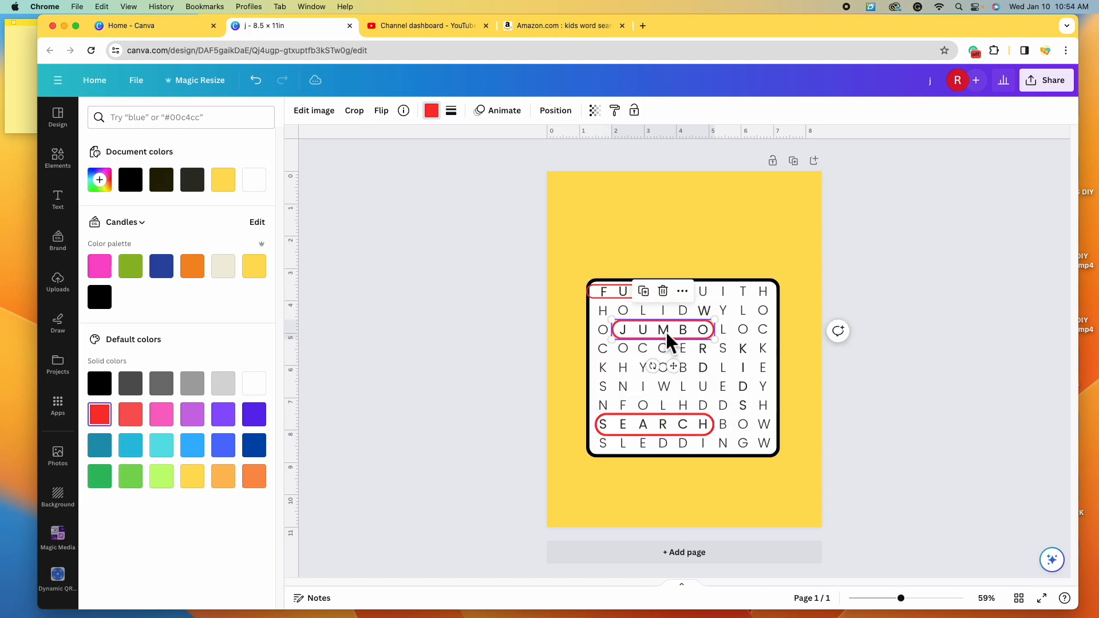
{"action": "left_click", "coordinate": [651, 294]}
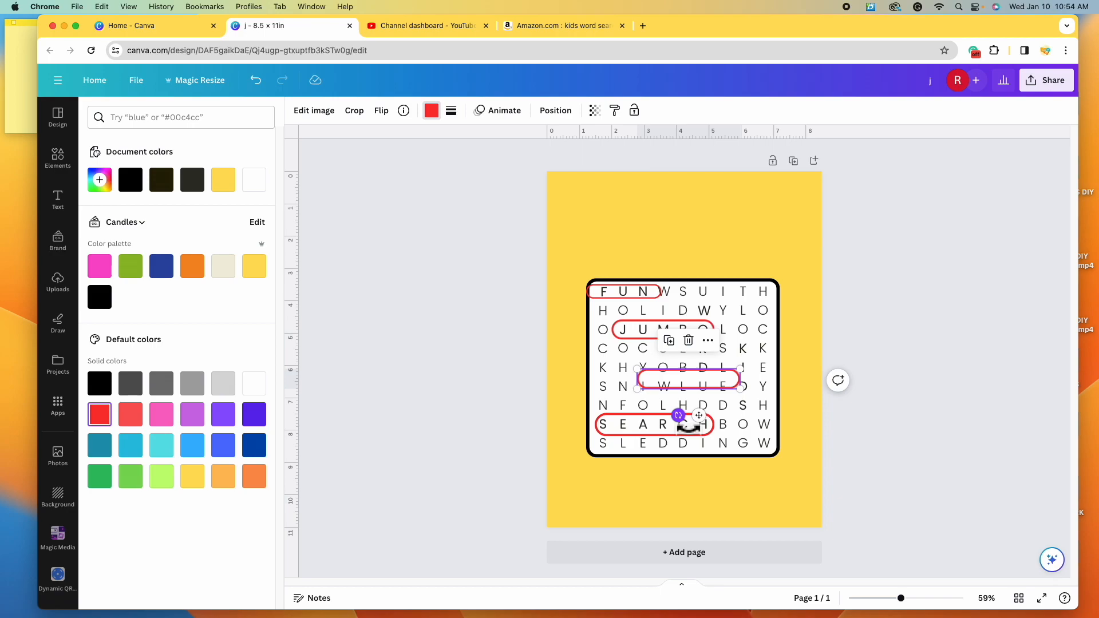
{"action": "left_click_drag", "start_coordinate": [677, 415], "coordinate": [711, 359]}
{"action": "left_click_drag", "start_coordinate": [711, 412], "coordinate": [720, 389]}
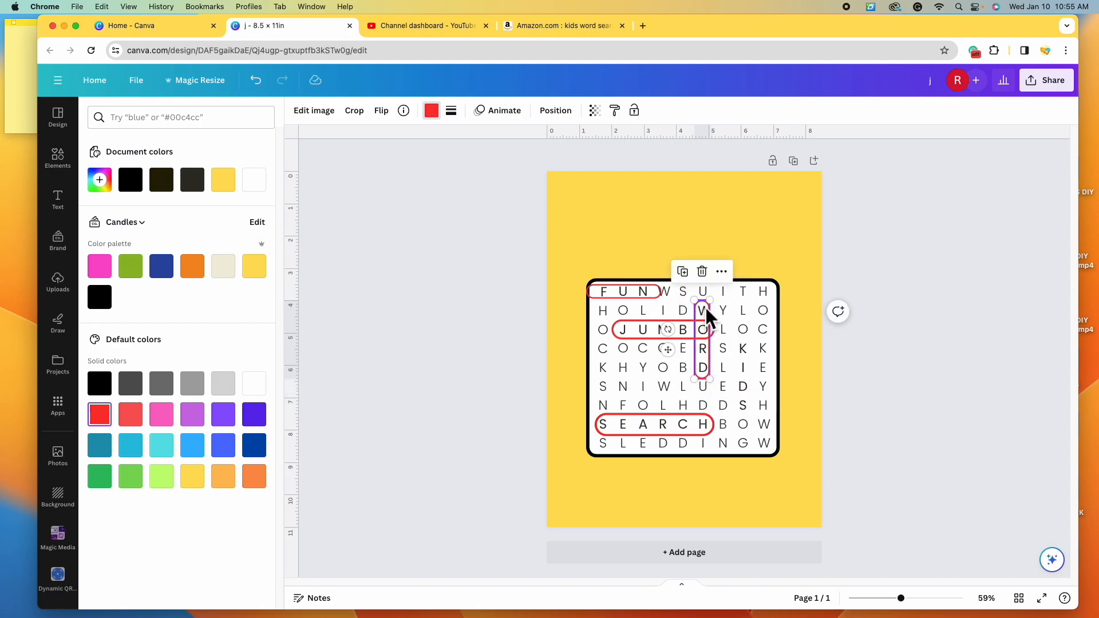
{"action": "left_click_drag", "start_coordinate": [708, 313], "coordinate": [705, 307]}
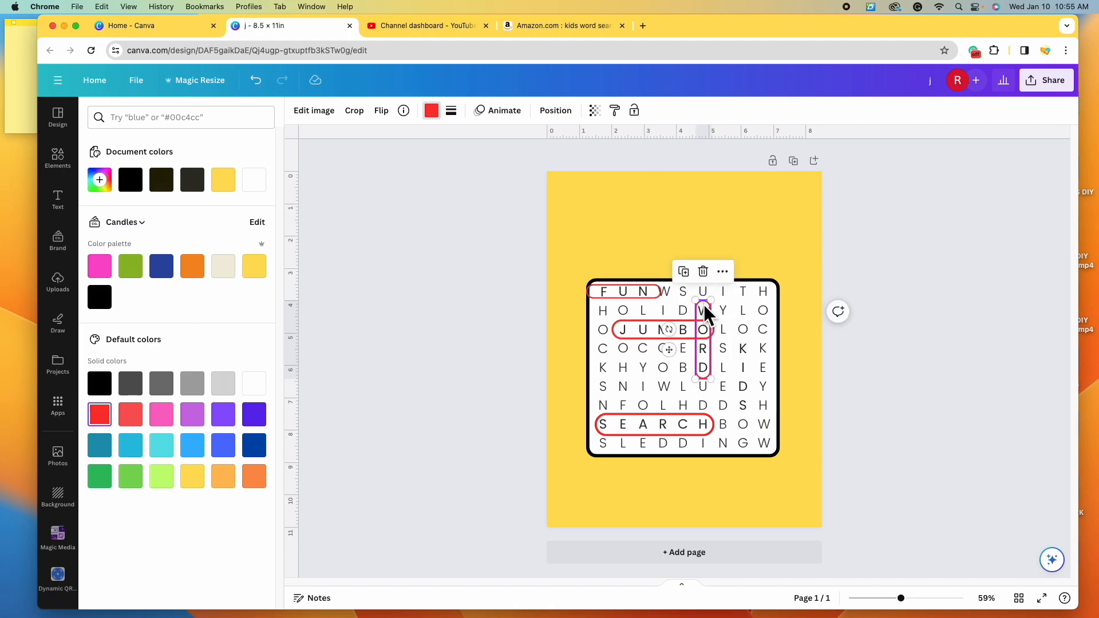
Duplicate the vertical outline, place the copy around KIDS in the eighth column and deselect it.
{"action": "left_click", "coordinate": [683, 271]}
{"action": "left_click_drag", "start_coordinate": [758, 366], "coordinate": [751, 390]}
{"action": "left_click", "coordinate": [925, 428]}
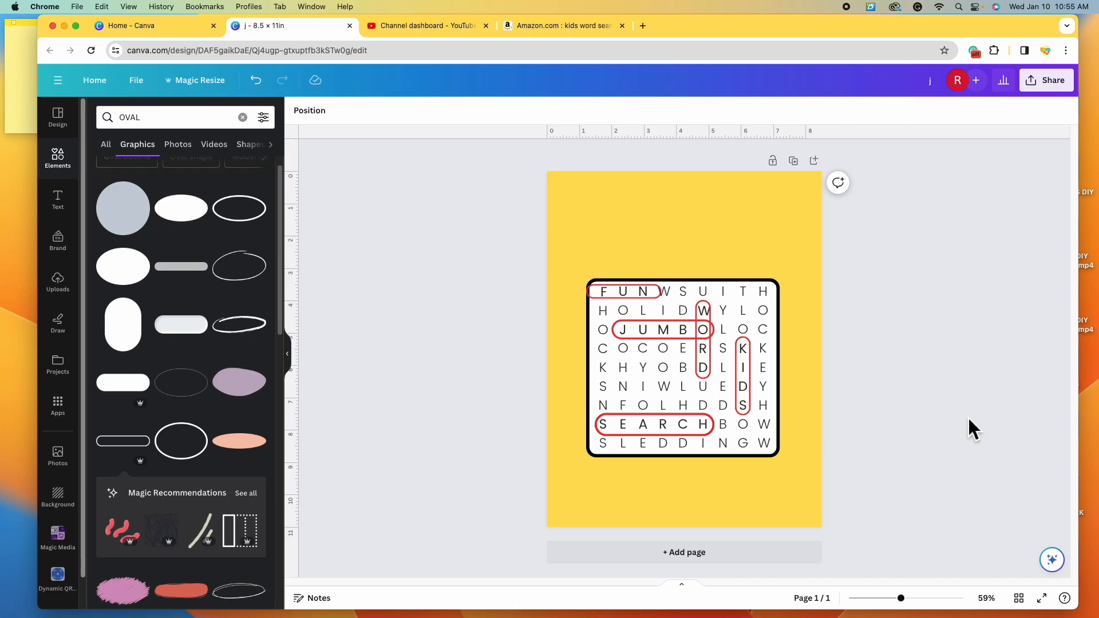
Search the elements for "cute kids character" and look through all the matching graphics.
{"action": "left_click", "coordinate": [243, 117]}
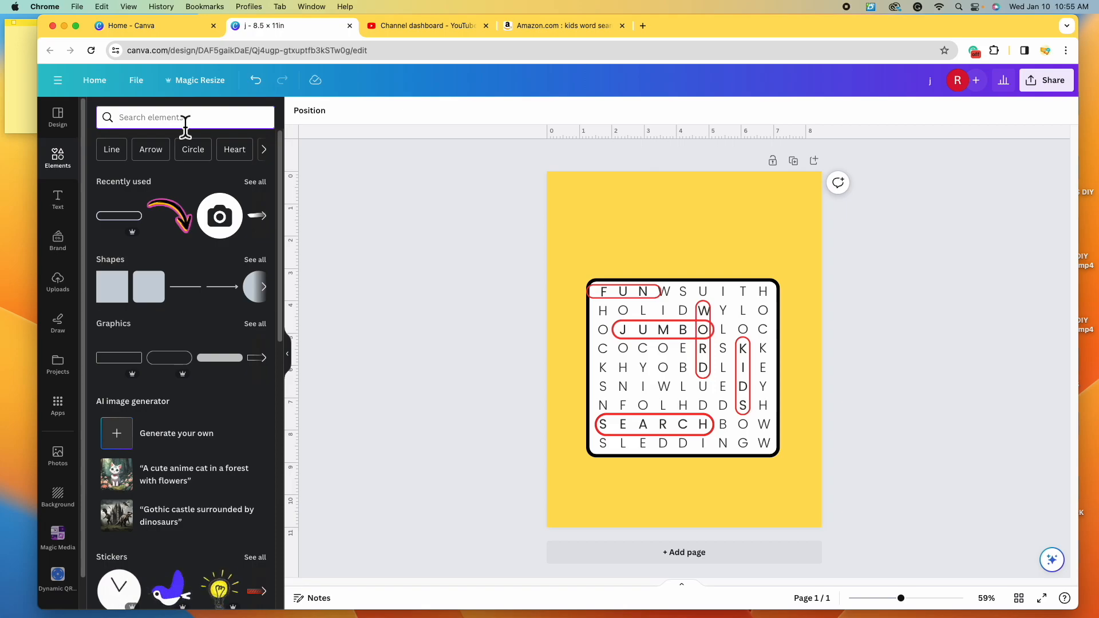
{"action": "type", "text": "cute k"}
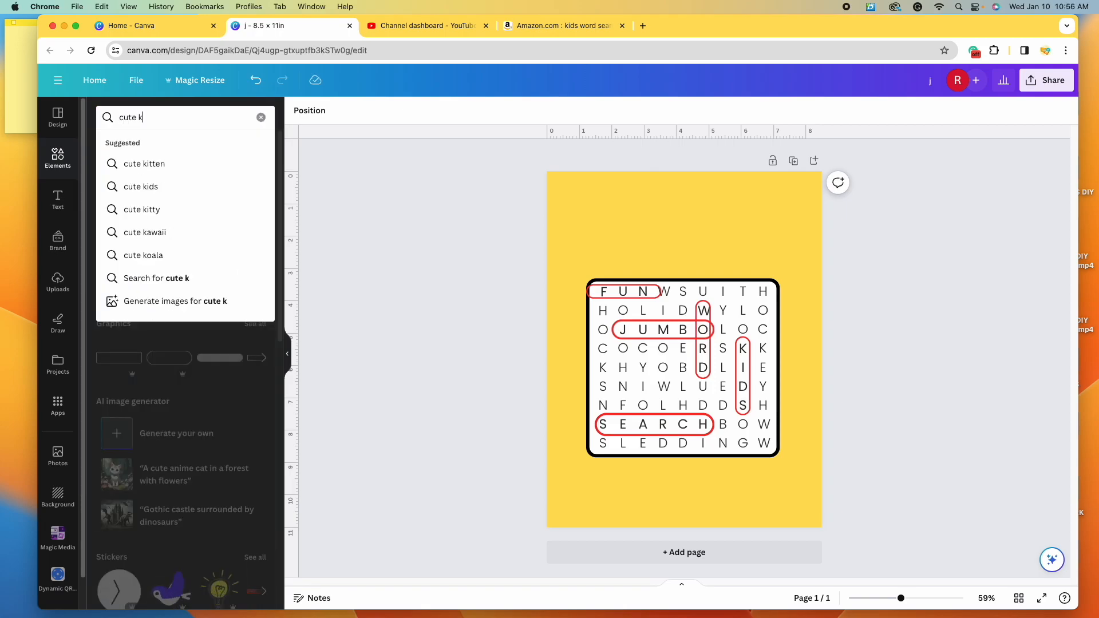
{"action": "type", "text": "ids character"}
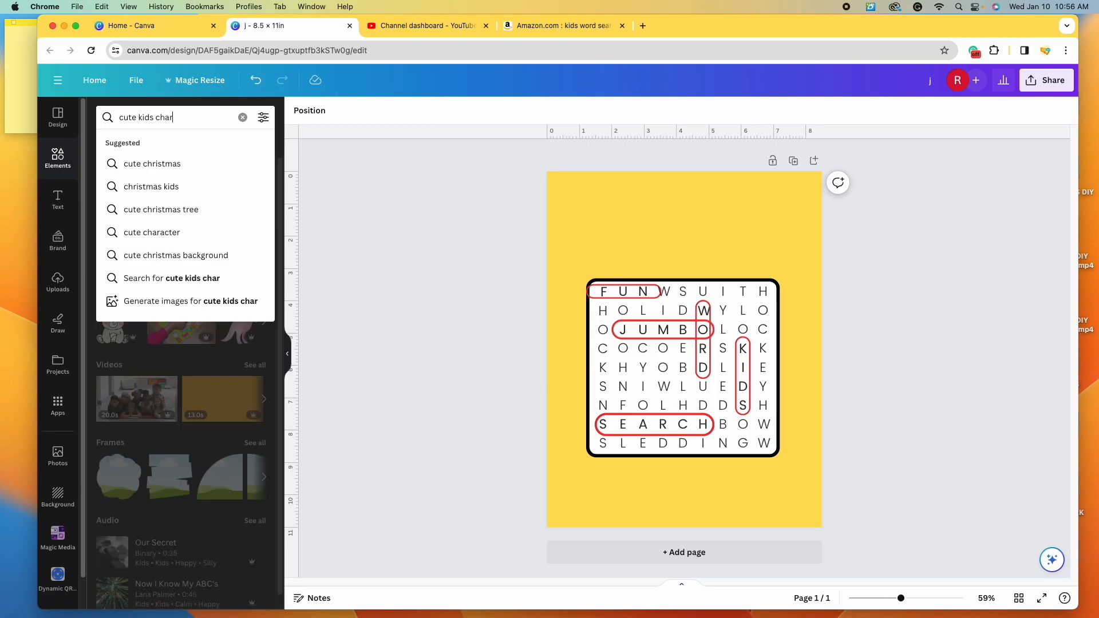
{"action": "key", "text": "Return"}
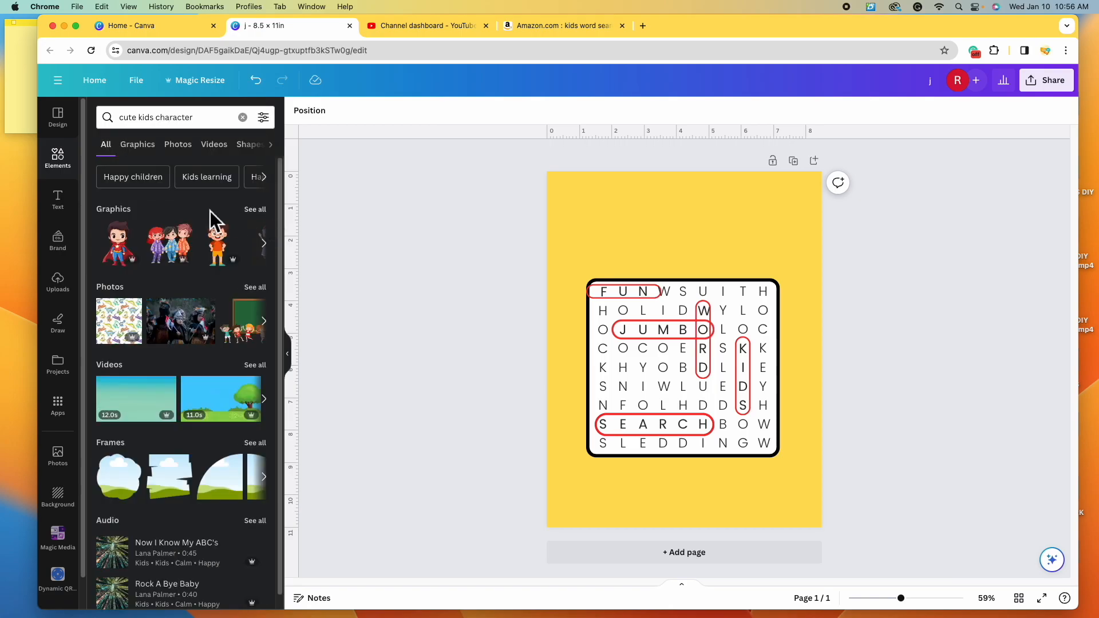
{"action": "left_click", "coordinate": [255, 210]}
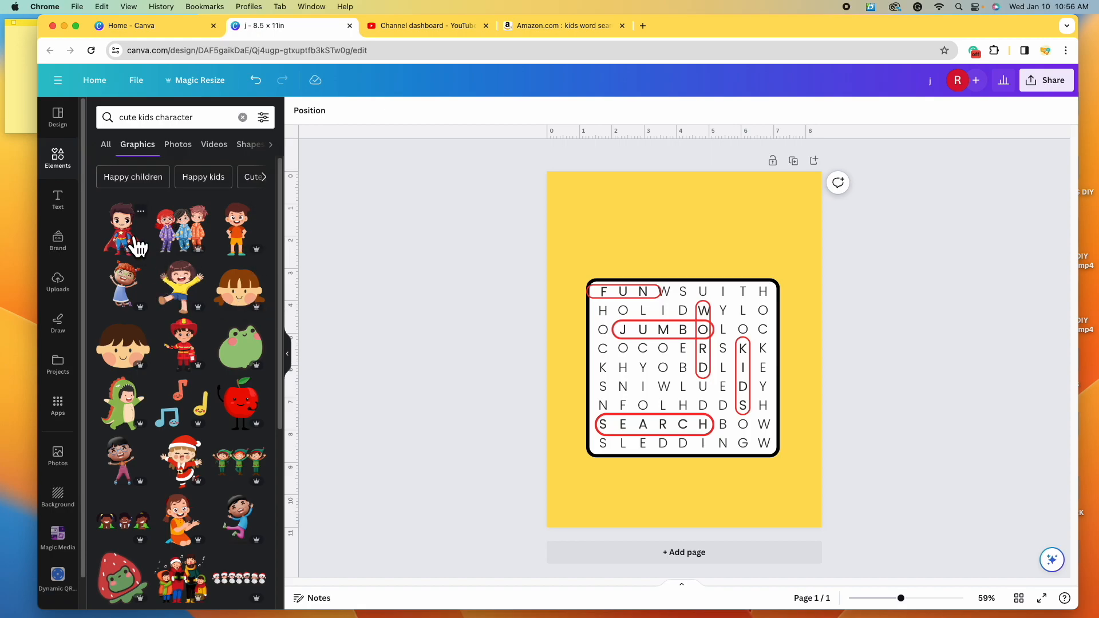
{"action": "scroll", "coordinate": [191, 355], "scroll_direction": "down", "scroll_amount": 1}
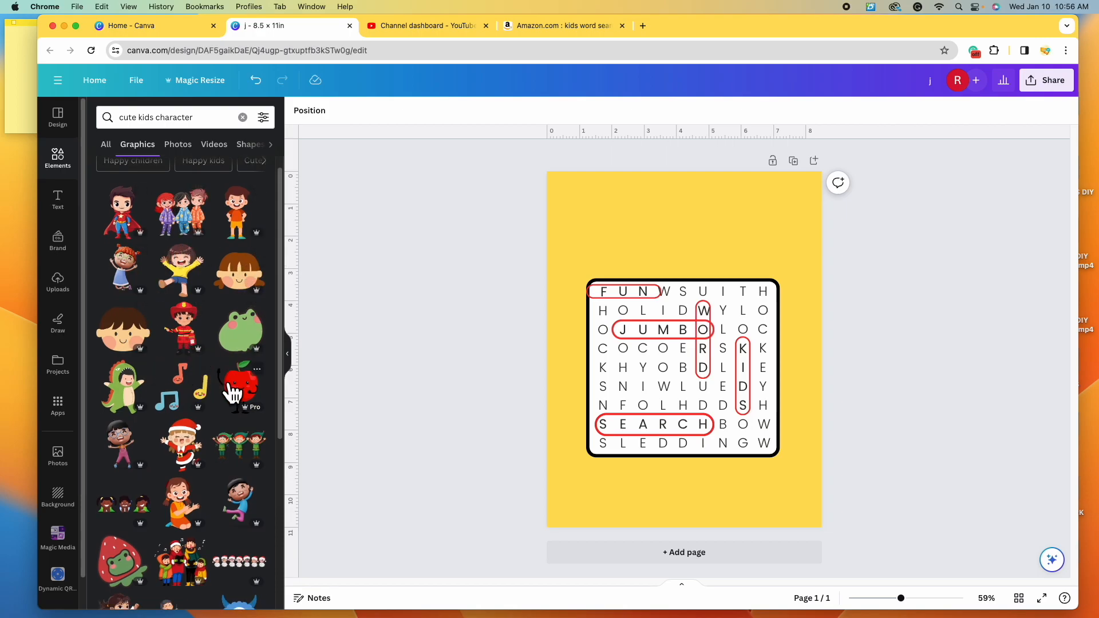
{"action": "scroll", "coordinate": [199, 389], "scroll_direction": "down", "scroll_amount": 5}
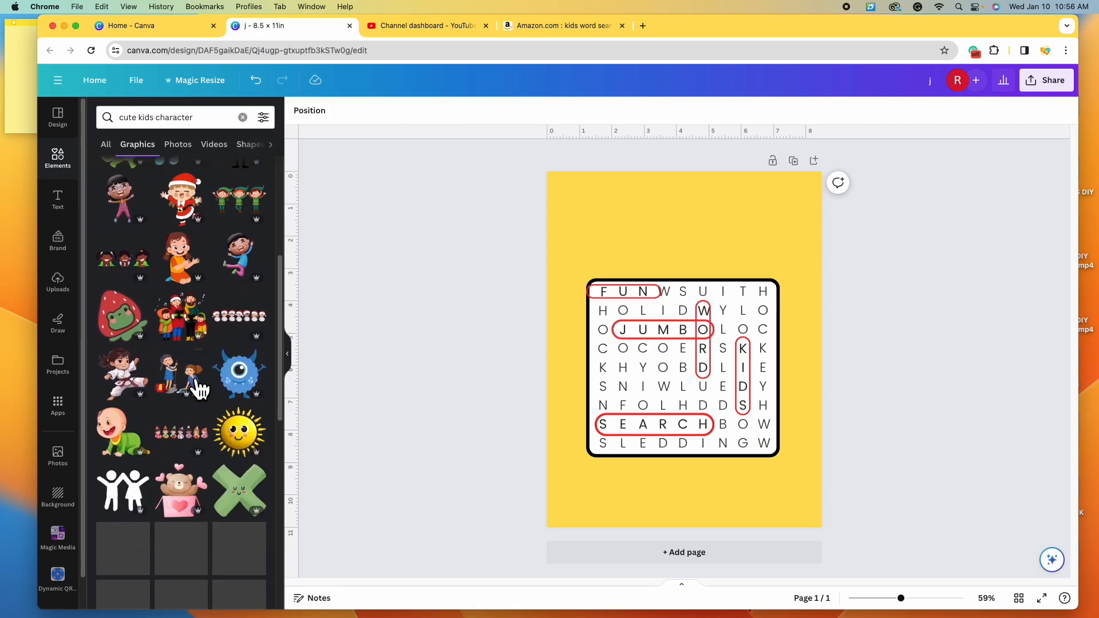
{"action": "scroll", "coordinate": [199, 389], "scroll_direction": "down", "scroll_amount": 5}
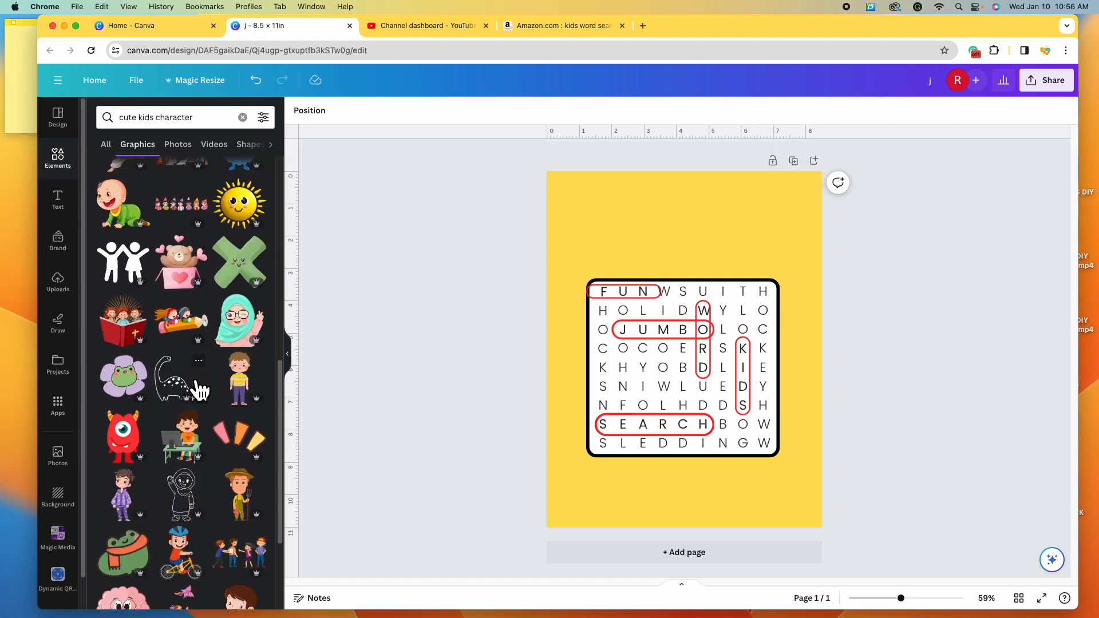
{"action": "scroll", "coordinate": [182, 466], "scroll_direction": "down", "scroll_amount": 5}
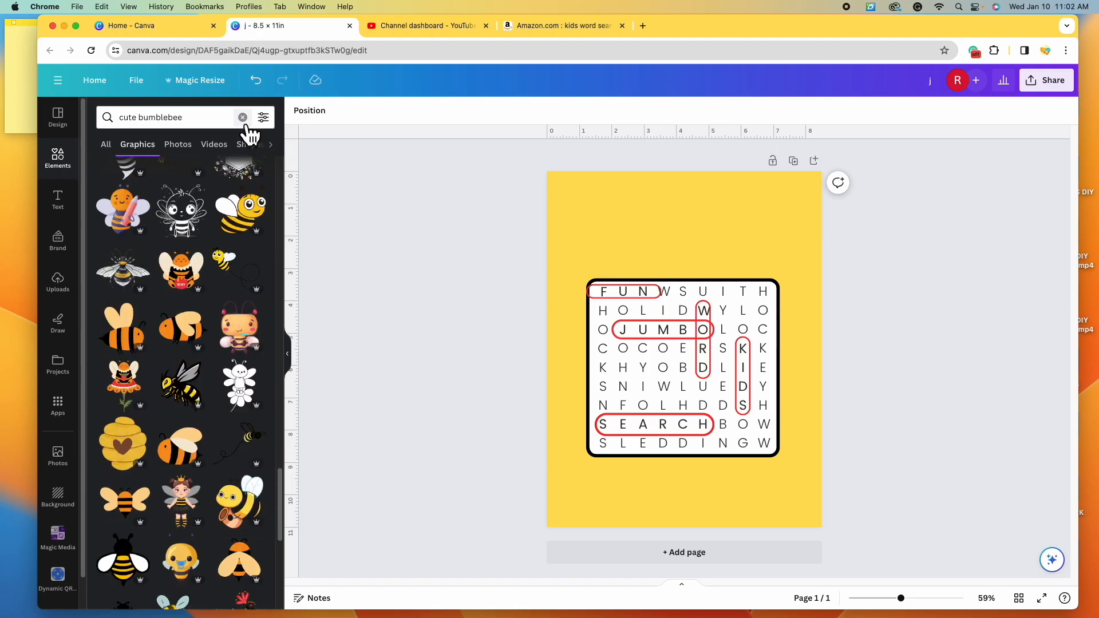
Search the elements for "pencil" and show all the matching graphics.
{"action": "left_click", "coordinate": [242, 117]}
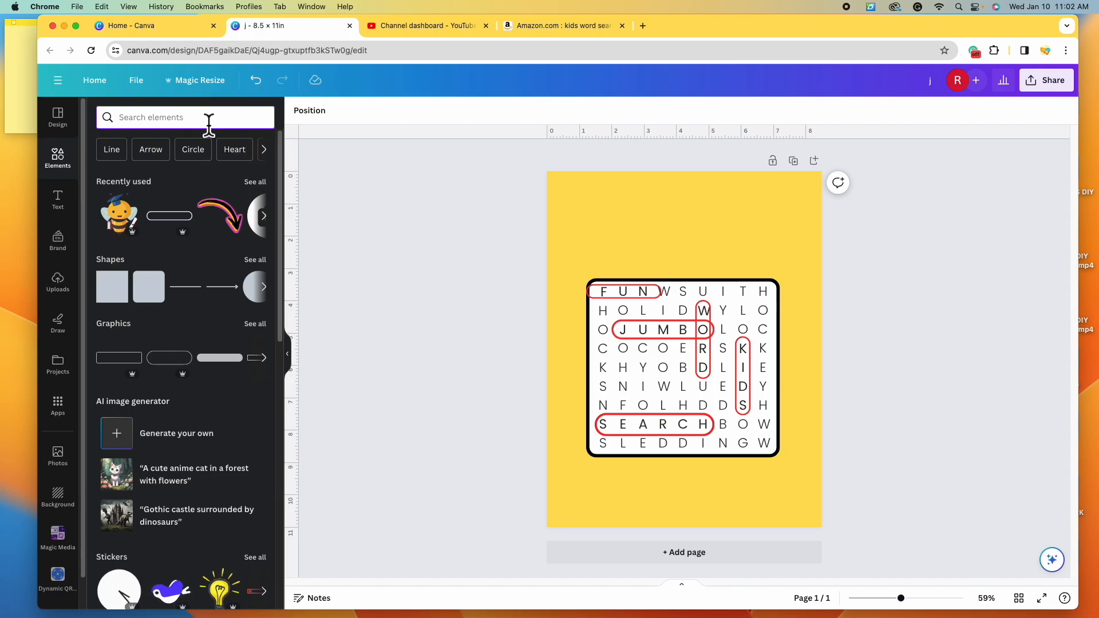
{"action": "type", "text": "penci"}
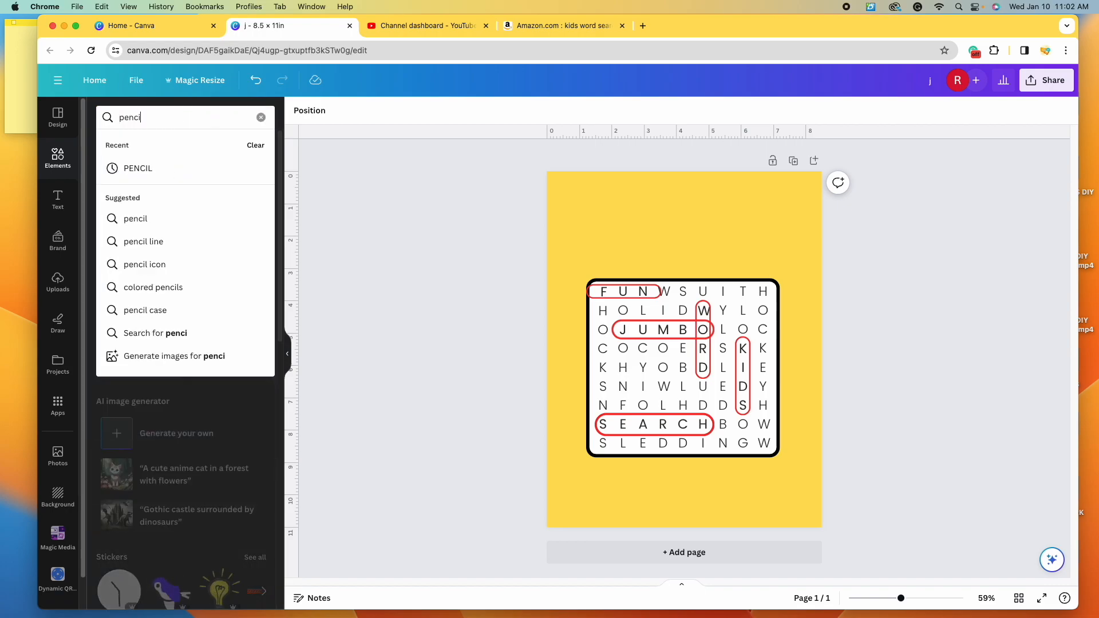
{"action": "type", "text": "l"}
{"action": "key", "text": "Return"}
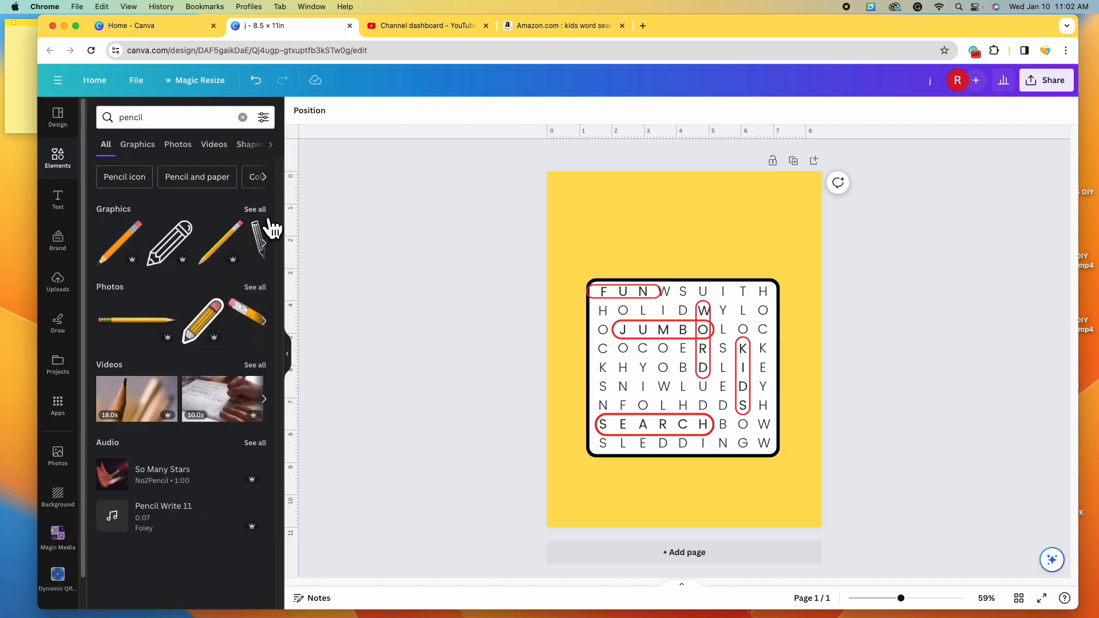
{"action": "left_click", "coordinate": [266, 209]}
Add the bee holding a red pencil, shrink it to about 2 in wide and place it above the grid's upper-left corner.
{"action": "scroll", "coordinate": [163, 297], "scroll_direction": "down", "scroll_amount": 1}
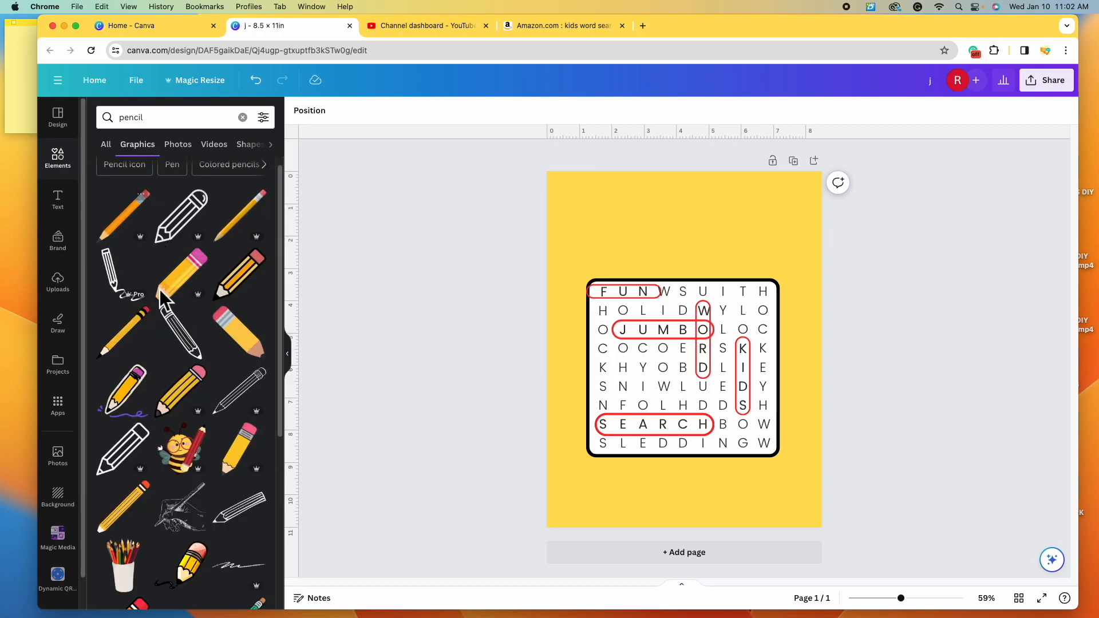
{"action": "scroll", "coordinate": [262, 421], "scroll_direction": "down", "scroll_amount": 2}
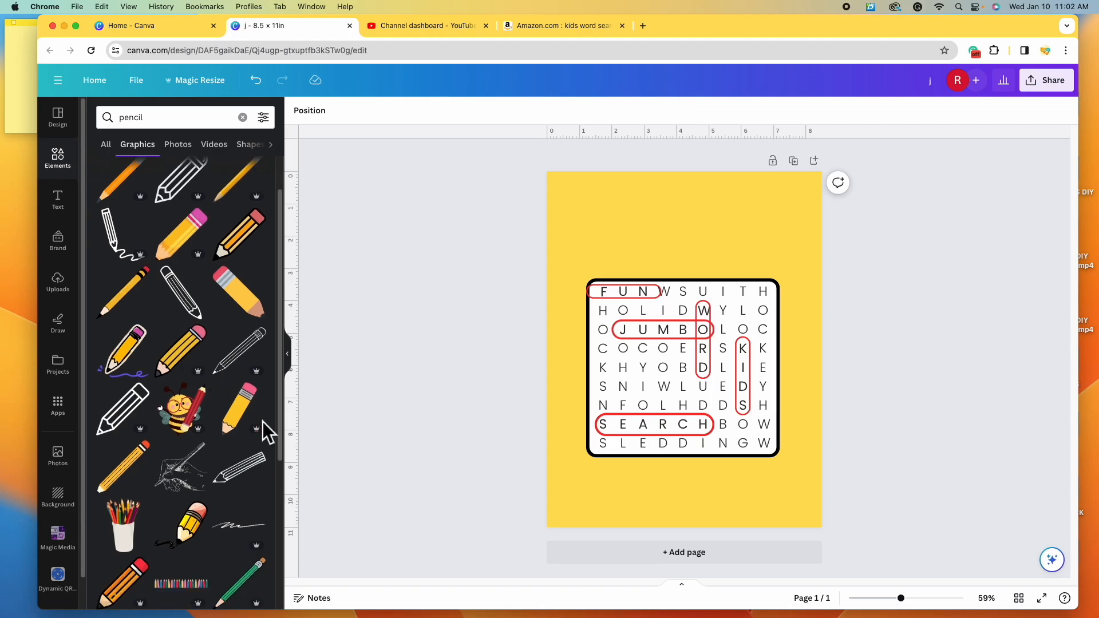
{"action": "scroll", "coordinate": [262, 421], "scroll_direction": "down", "scroll_amount": 2}
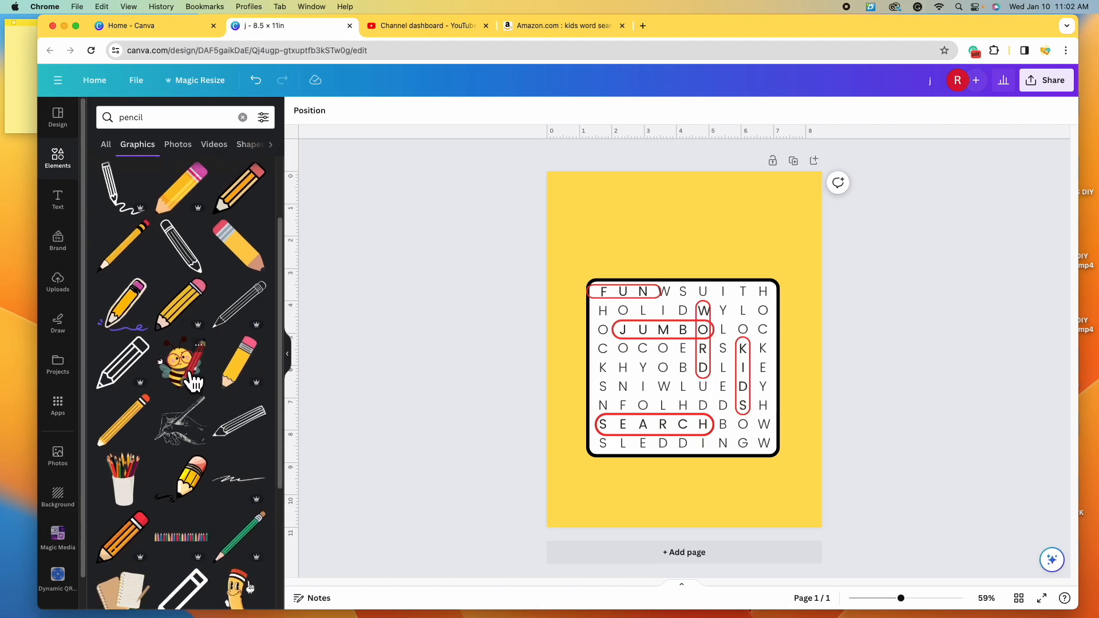
{"action": "scroll", "coordinate": [195, 380], "scroll_direction": "down", "scroll_amount": 3}
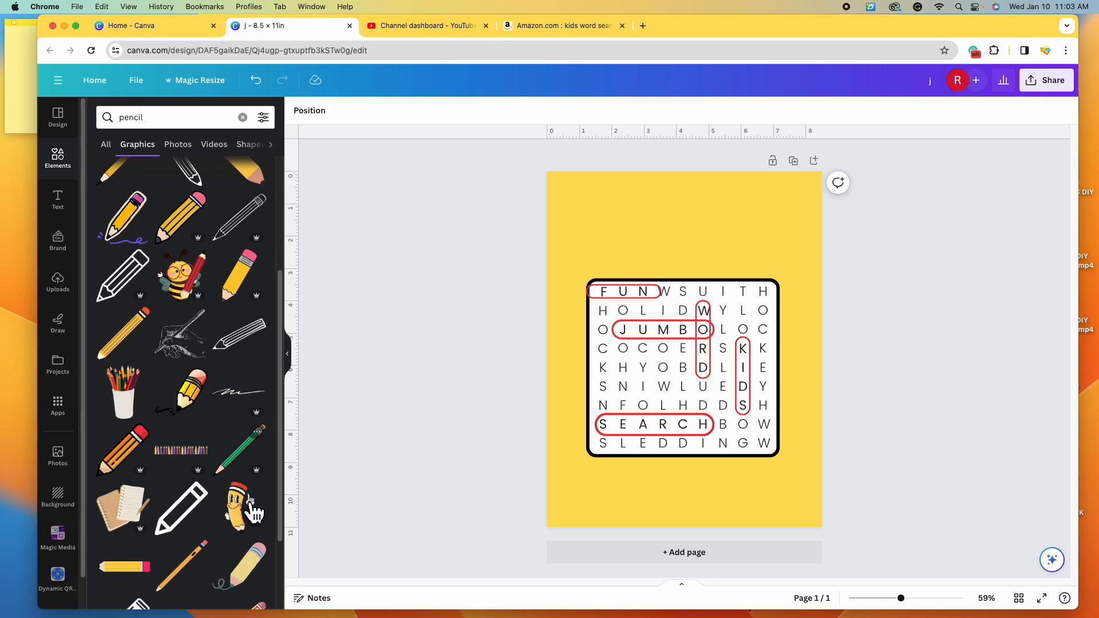
{"action": "scroll", "coordinate": [263, 509], "scroll_direction": "down", "scroll_amount": 1}
{"action": "scroll", "coordinate": [252, 412], "scroll_direction": "down", "scroll_amount": 10}
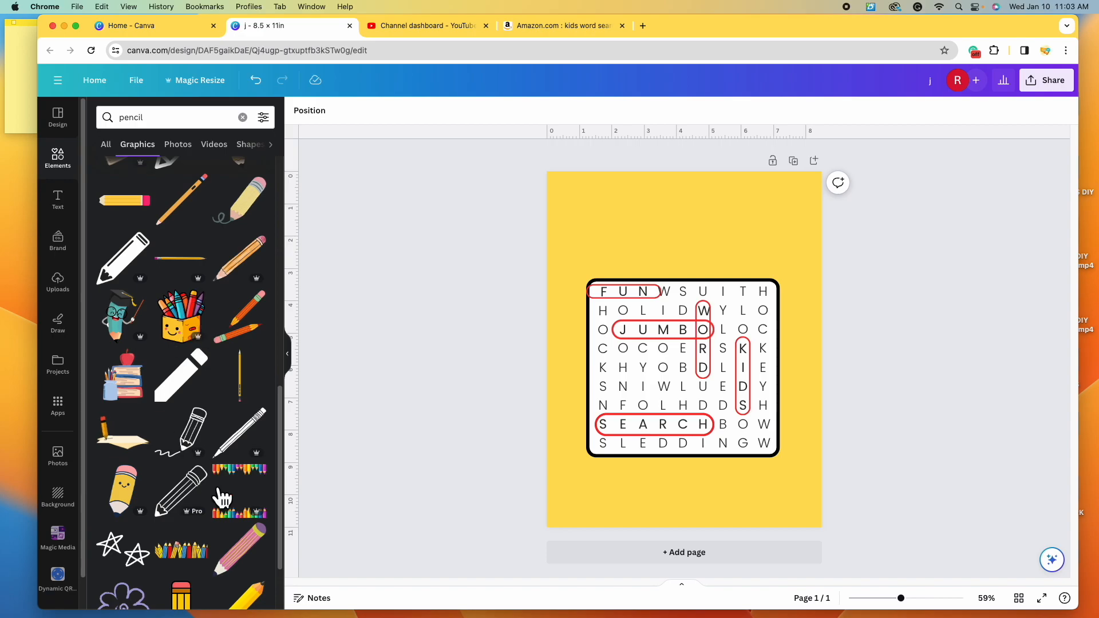
{"action": "scroll", "coordinate": [215, 496], "scroll_direction": "up", "scroll_amount": 10}
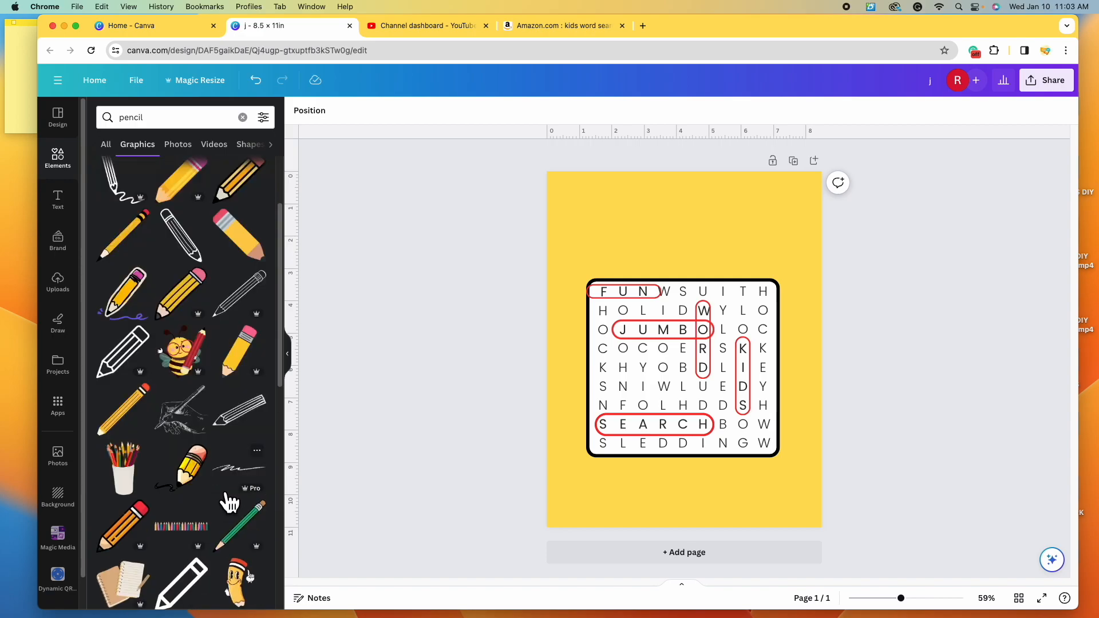
{"action": "left_click", "coordinate": [183, 361]}
{"action": "left_click_drag", "start_coordinate": [794, 469], "coordinate": [779, 453]}
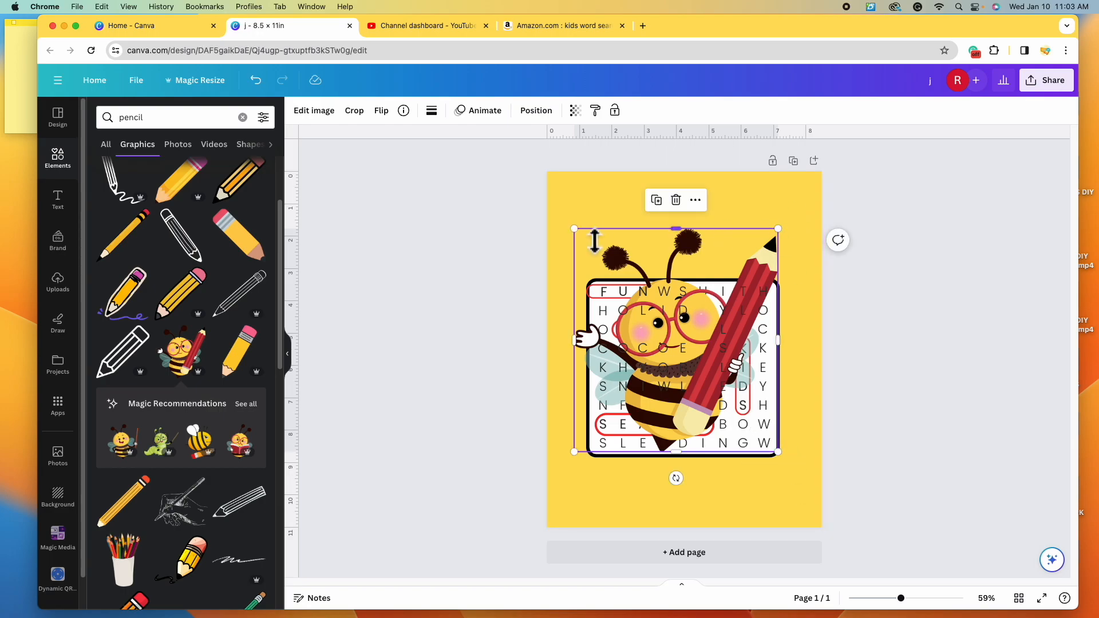
{"action": "left_click_drag", "start_coordinate": [779, 452], "coordinate": [658, 312]}
{"action": "left_click_drag", "start_coordinate": [617, 258], "coordinate": [624, 236]}
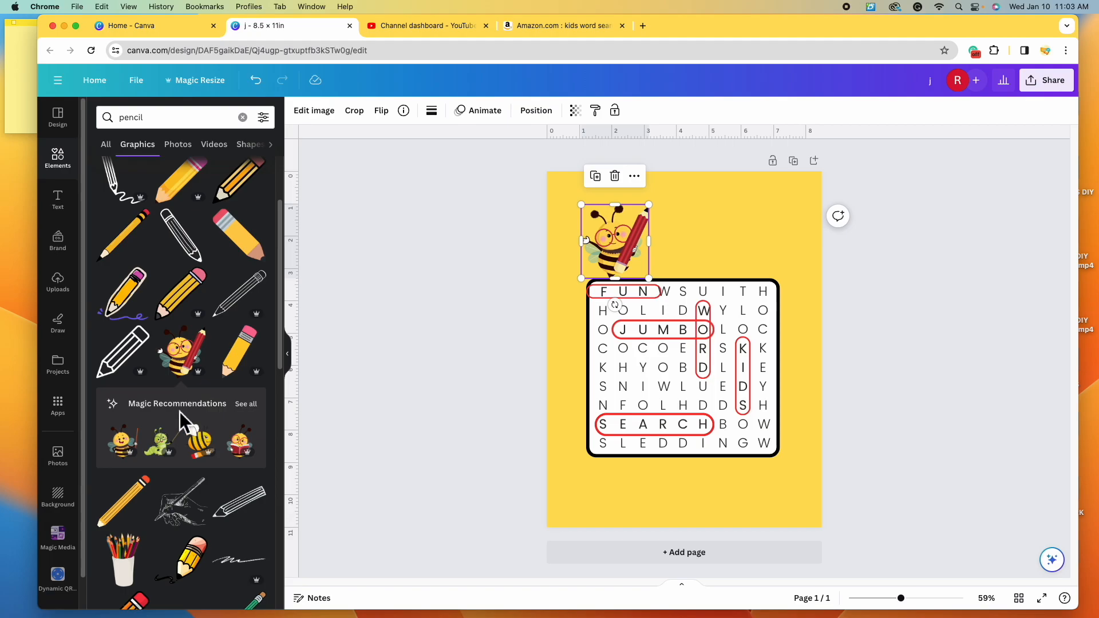
From the pencil bee's recommendations, add the bee reading a red book, shrink it to about 1.5 in wide and place it below the grid's lower-right corner.
{"action": "left_click", "coordinate": [246, 404]}
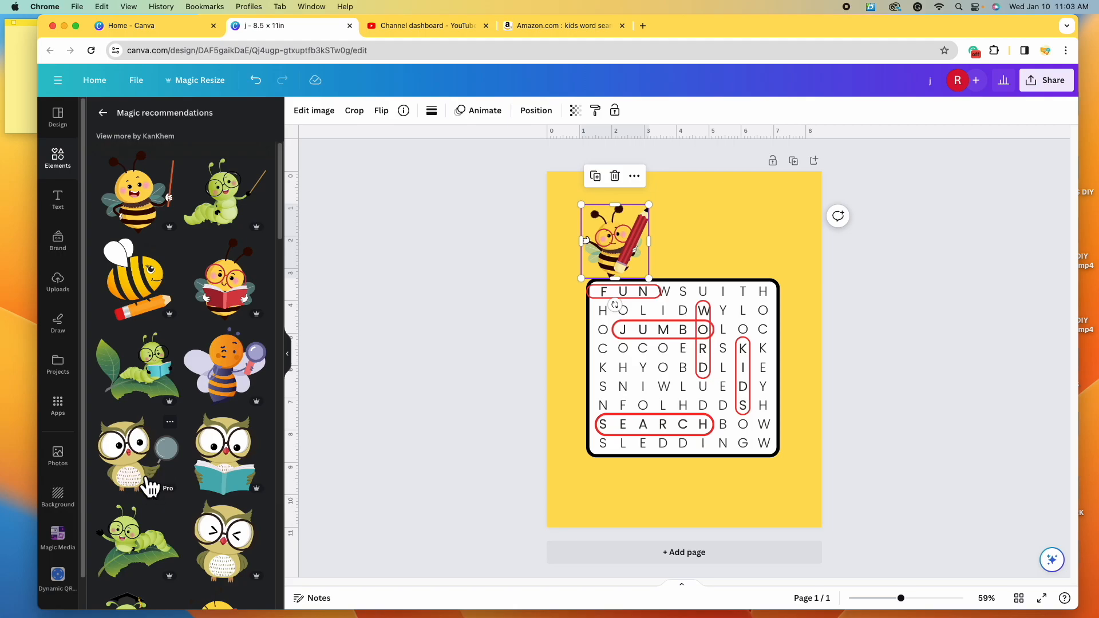
{"action": "scroll", "coordinate": [182, 351], "scroll_direction": "down", "scroll_amount": 10}
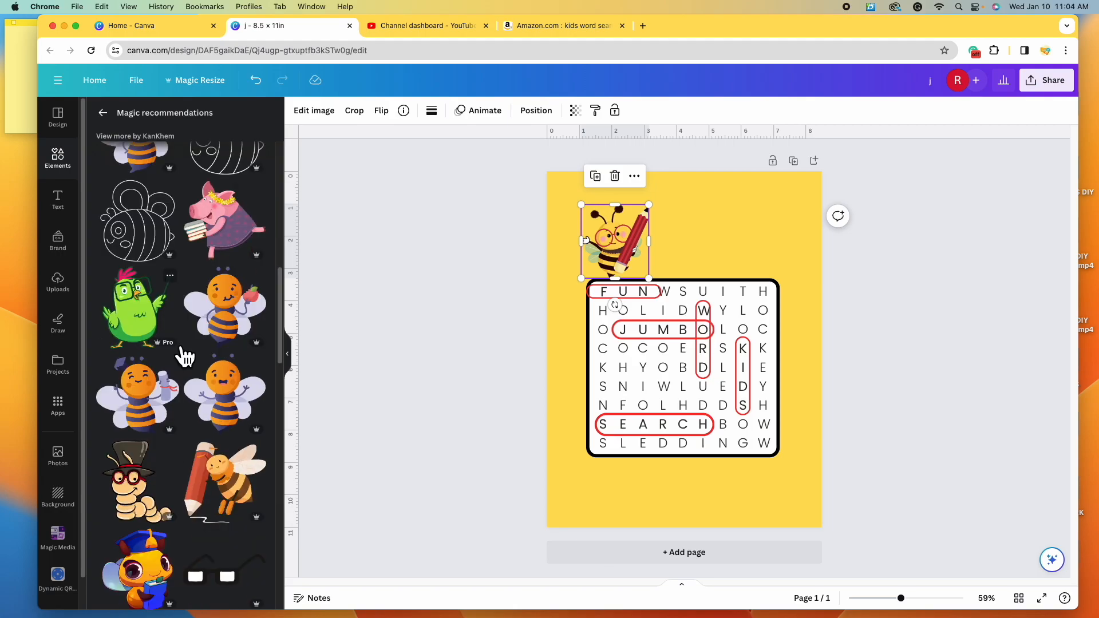
{"action": "scroll", "coordinate": [185, 354], "scroll_direction": "down", "scroll_amount": 6}
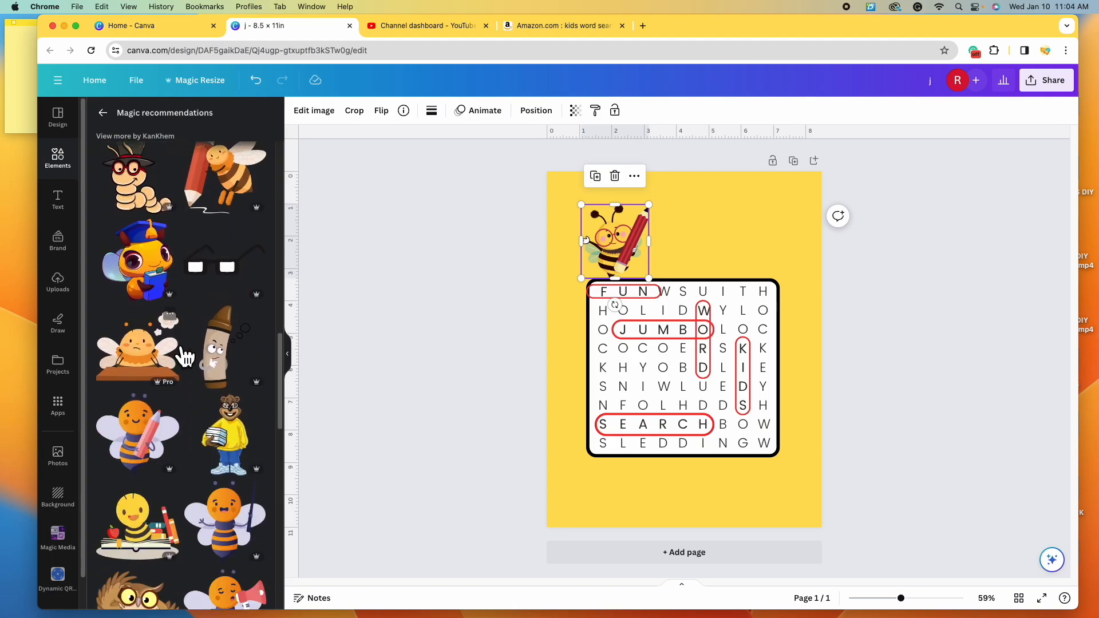
{"action": "scroll", "coordinate": [186, 357], "scroll_direction": "down", "scroll_amount": 2}
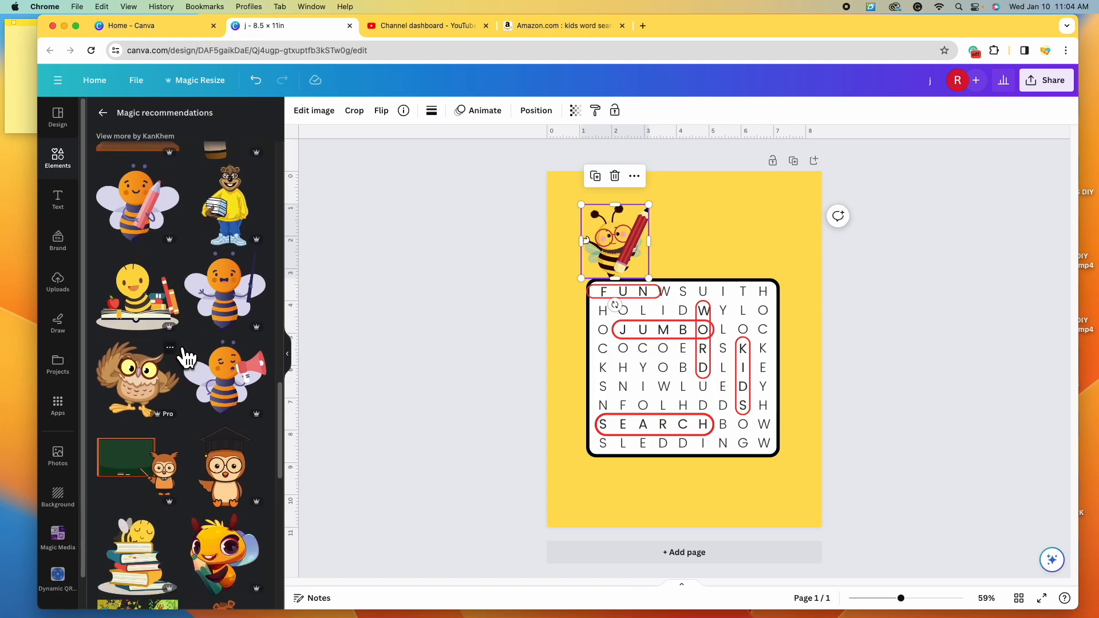
{"action": "scroll", "coordinate": [186, 358], "scroll_direction": "down", "scroll_amount": 4}
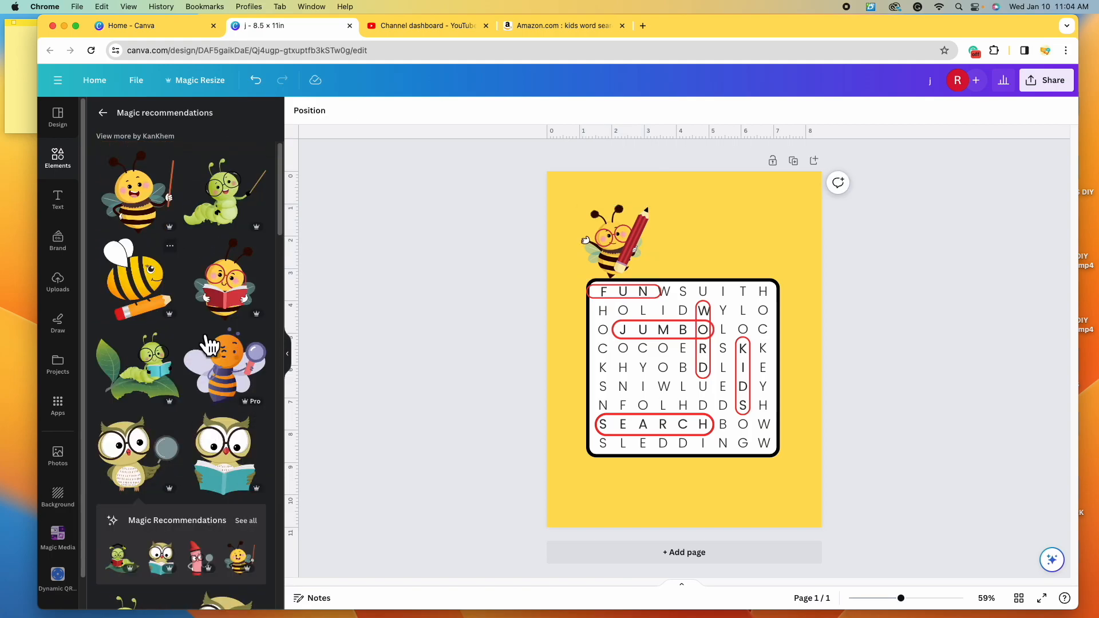
{"action": "left_click", "coordinate": [241, 298]}
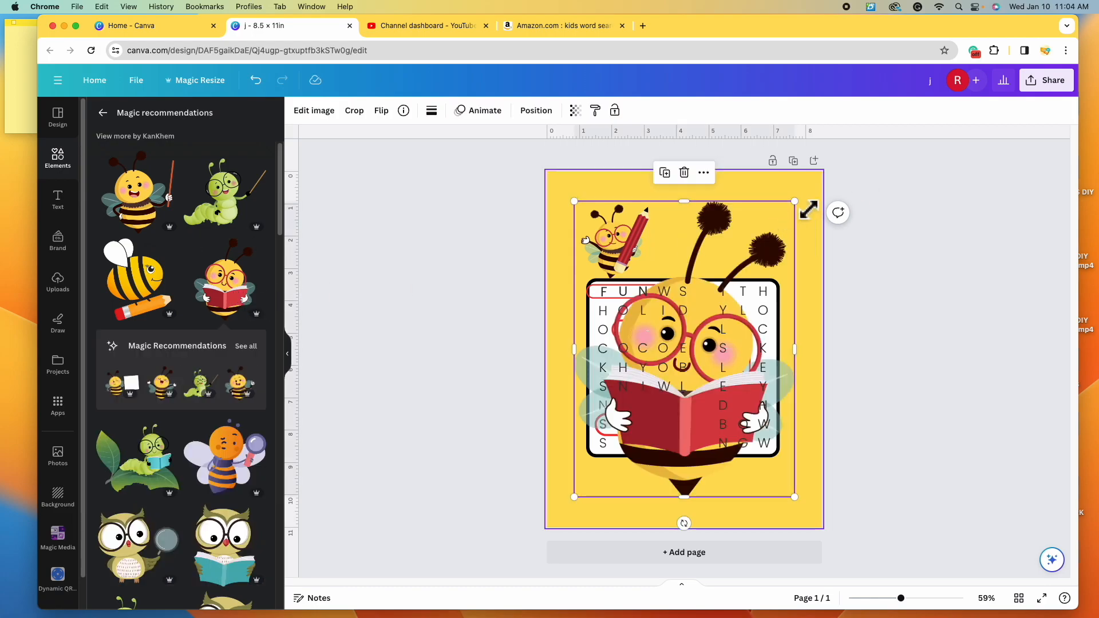
{"action": "left_click_drag", "start_coordinate": [795, 201], "coordinate": [624, 430]}
{"action": "mouse_move", "coordinate": [611, 471]}
{"action": "left_mouse_down"}
{"action": "mouse_move", "coordinate": [694, 492]}
{"action": "mouse_move", "coordinate": [769, 491]}
{"action": "left_mouse_up"}
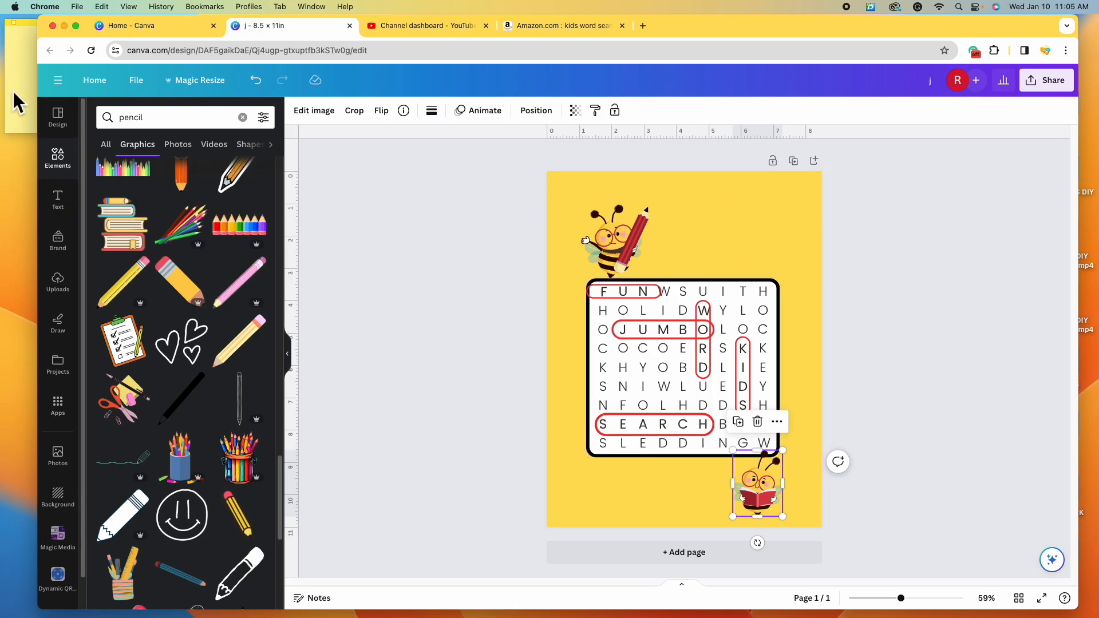
Look through the preset text styles and font combinations for a title style.
{"action": "left_click", "coordinate": [60, 200]}
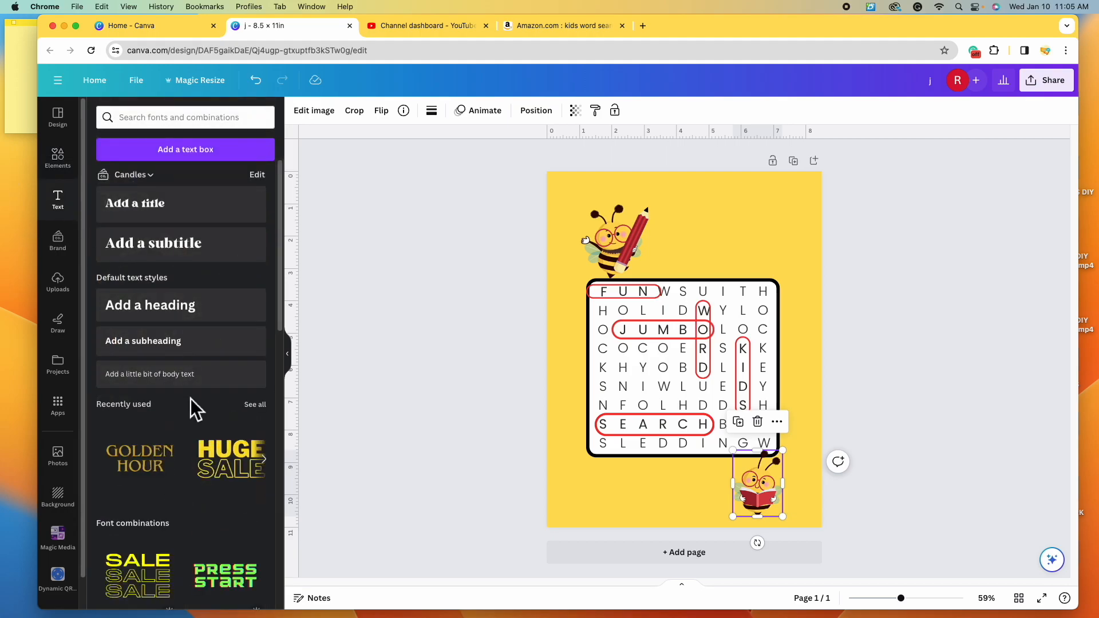
{"action": "scroll", "coordinate": [190, 398], "scroll_direction": "down", "scroll_amount": 5}
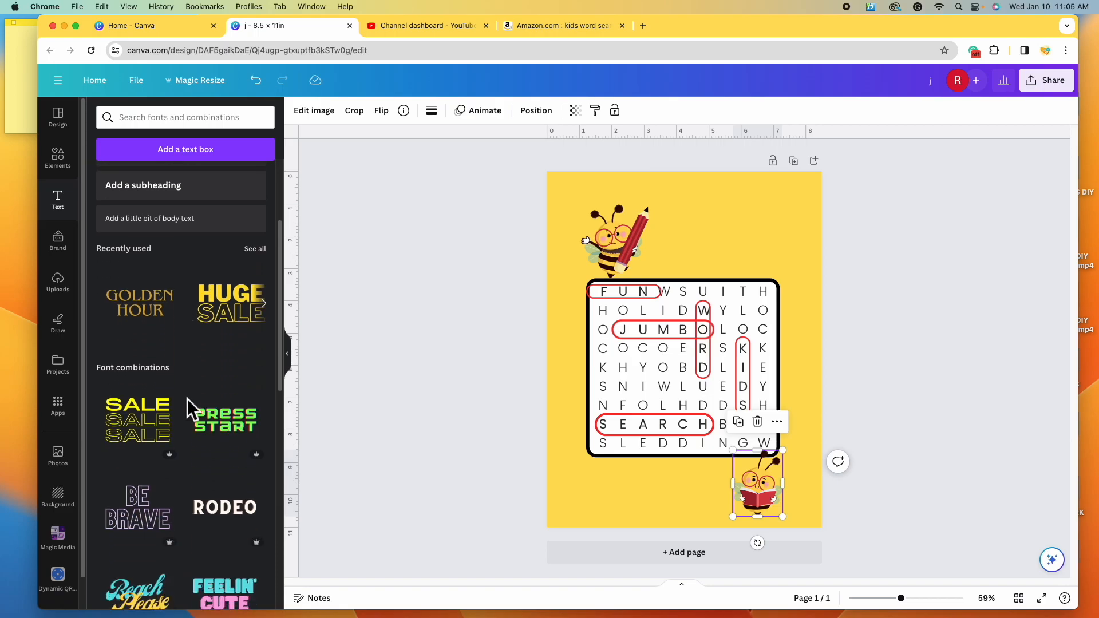
{"action": "scroll", "coordinate": [195, 407], "scroll_direction": "down", "scroll_amount": 3}
{"action": "scroll", "coordinate": [199, 412], "scroll_direction": "down", "scroll_amount": 3}
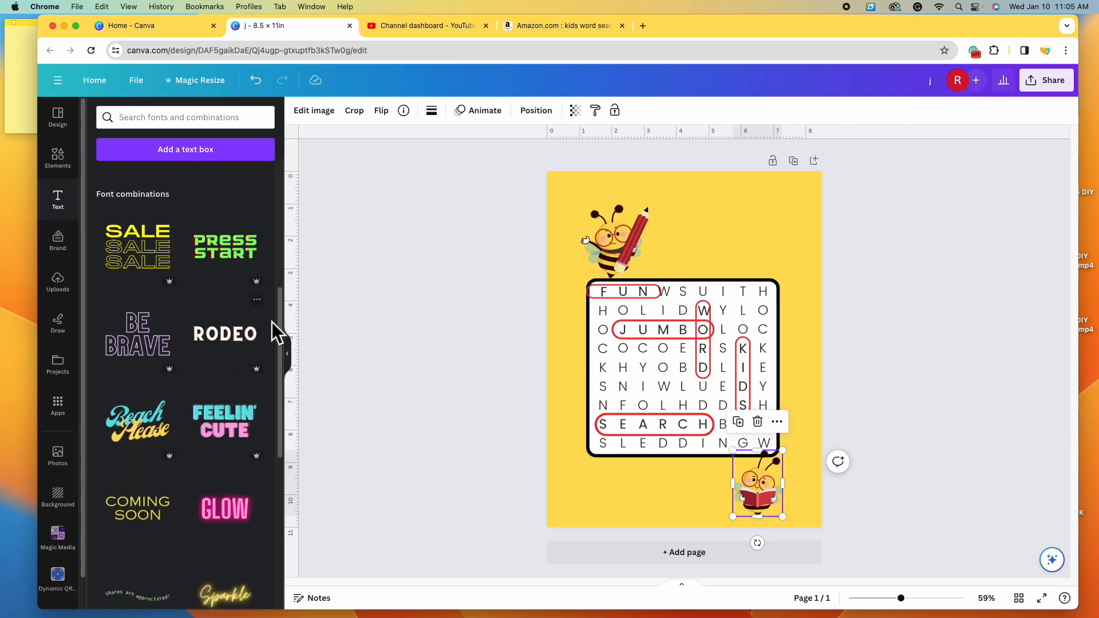
{"action": "scroll", "coordinate": [204, 404], "scroll_direction": "down", "scroll_amount": 7}
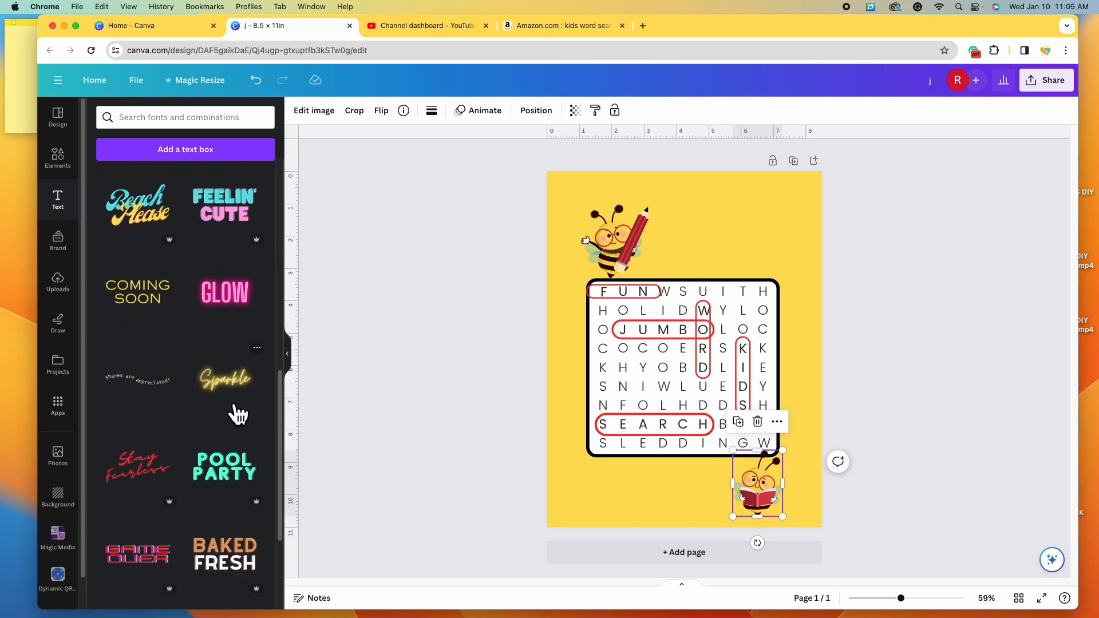
{"action": "scroll", "coordinate": [248, 418], "scroll_direction": "down", "scroll_amount": 4}
{"action": "scroll", "coordinate": [206, 413], "scroll_direction": "up", "scroll_amount": 5}
{"action": "scroll", "coordinate": [200, 411], "scroll_direction": "up", "scroll_amount": 15}
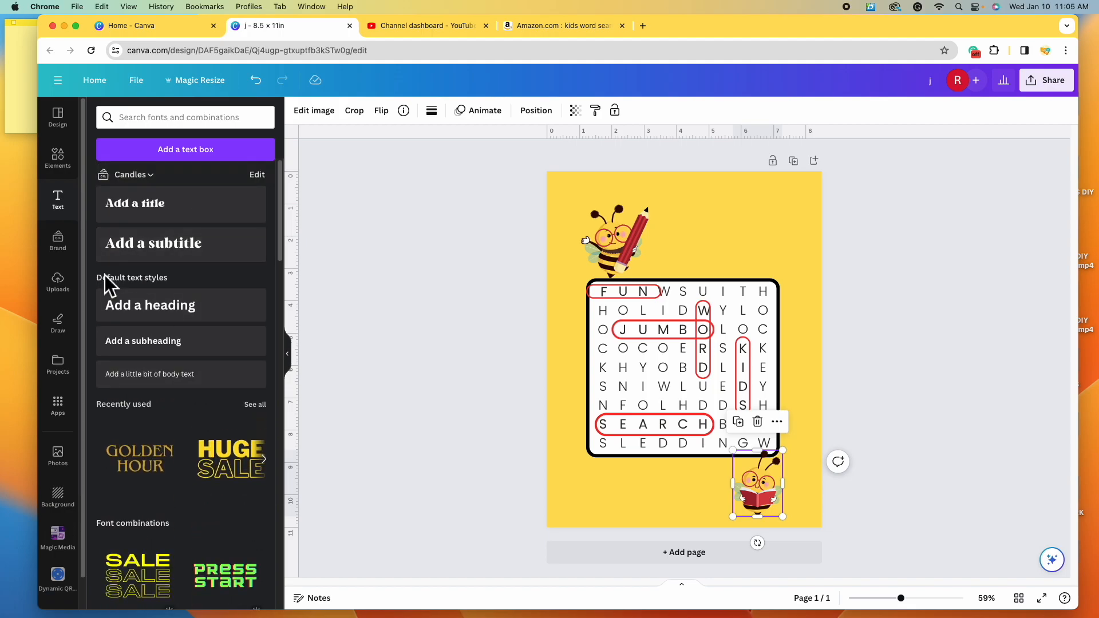
Add a heading text above the grid, beside the pencil bee, reading "JUMBO".
{"action": "left_click", "coordinate": [187, 321]}
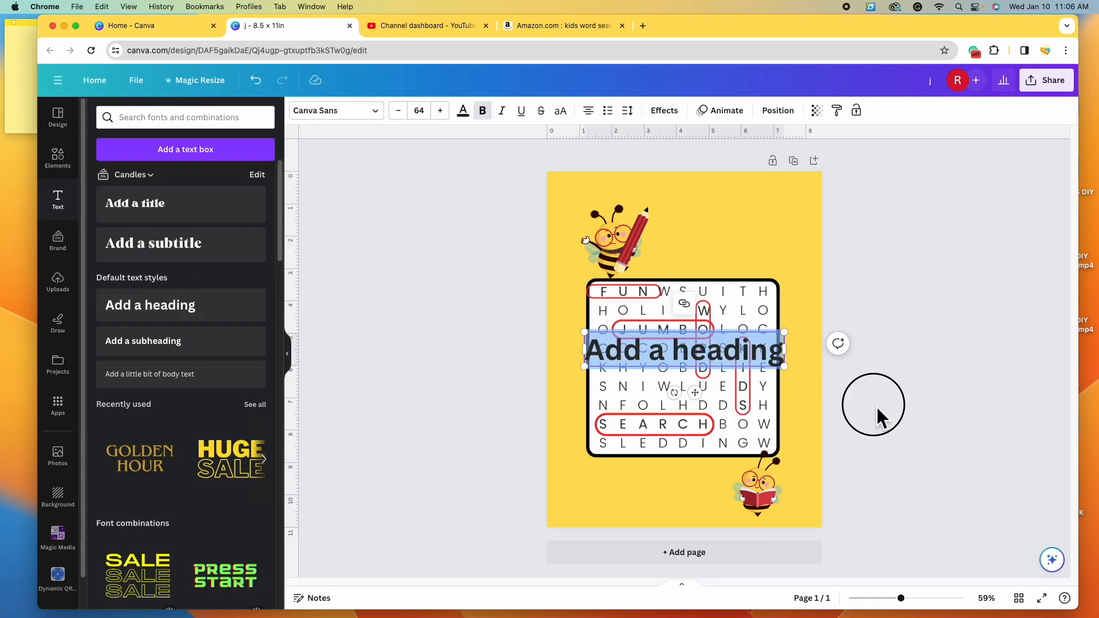
{"action": "left_click_drag", "start_coordinate": [757, 355], "coordinate": [772, 246]}
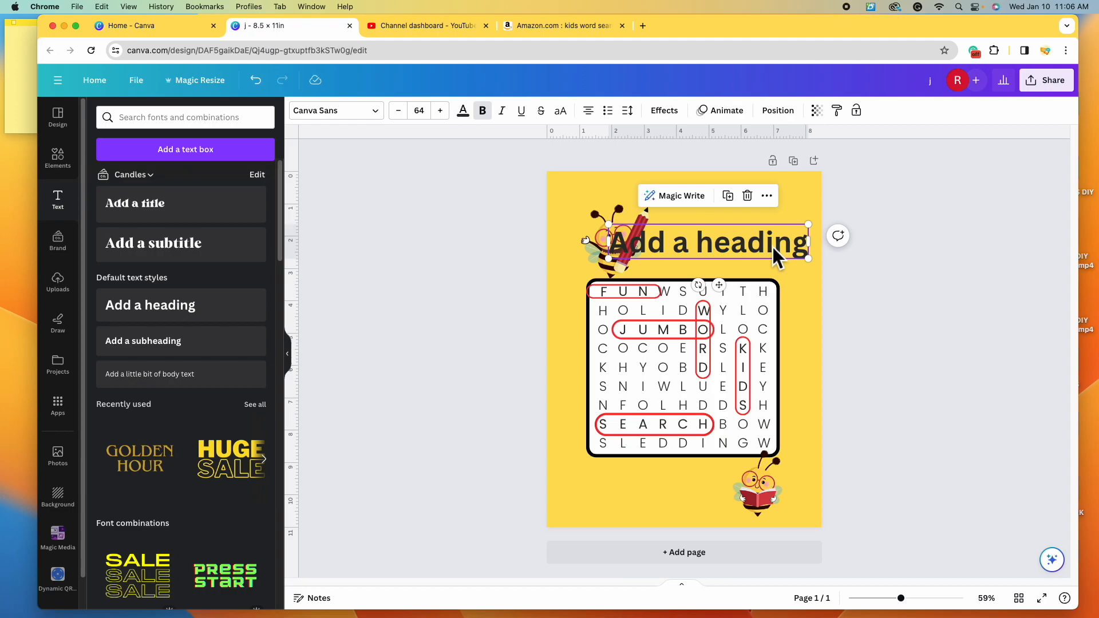
{"action": "left_click", "coordinate": [770, 245]}
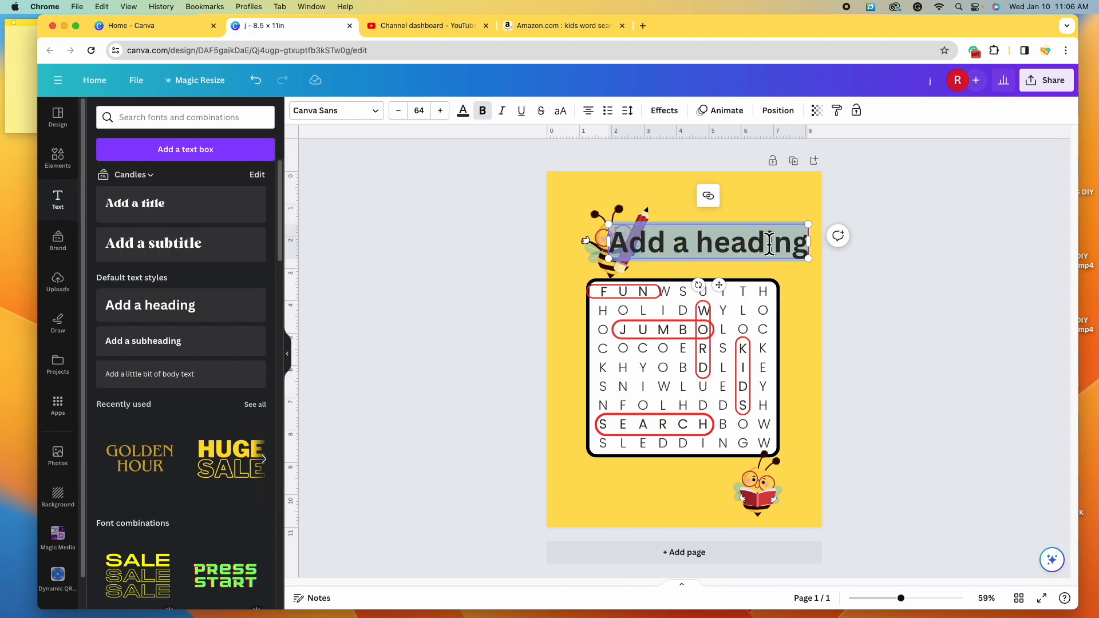
{"action": "type", "text": "JUMBO"}
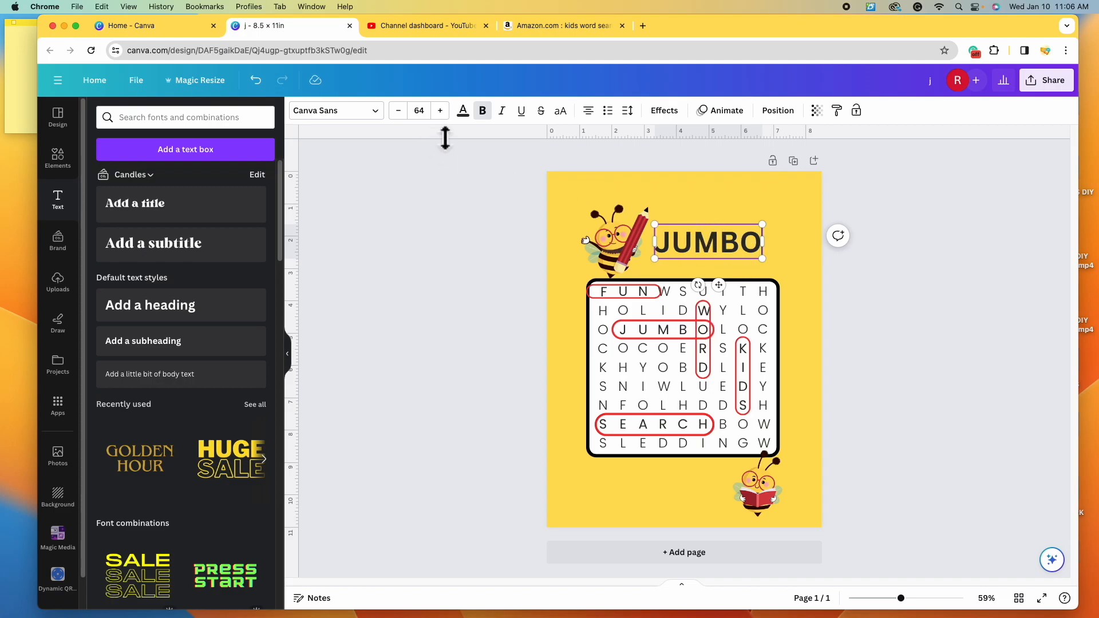
Try the Gagalin and Horizon fonts on the JUMBO heading.
{"action": "left_click", "coordinate": [378, 115]}
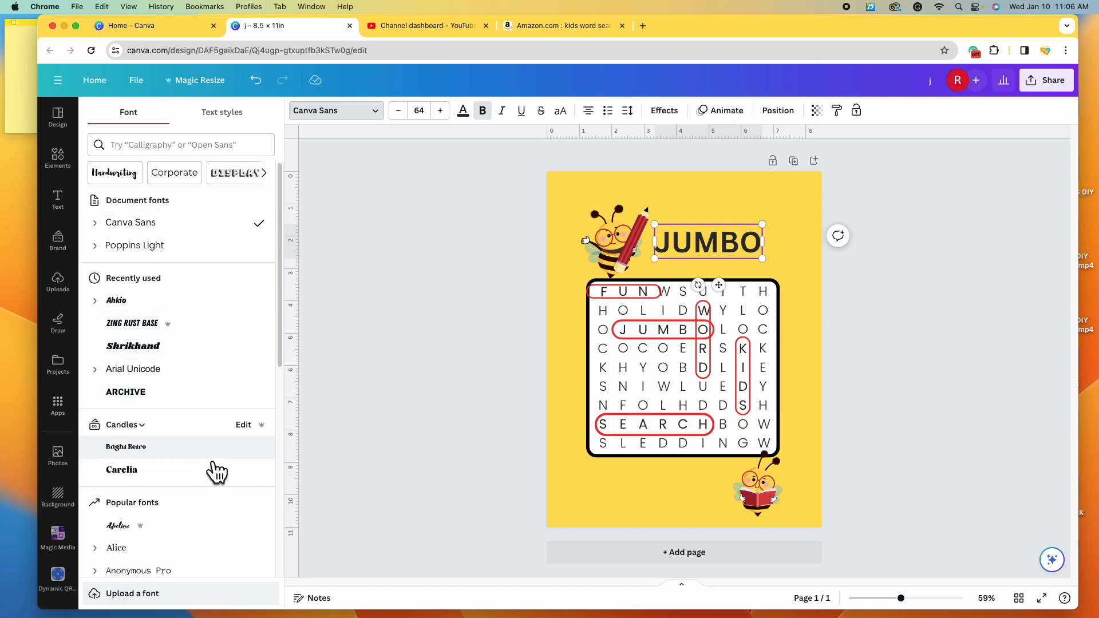
{"action": "scroll", "coordinate": [216, 472], "scroll_direction": "down", "scroll_amount": 5}
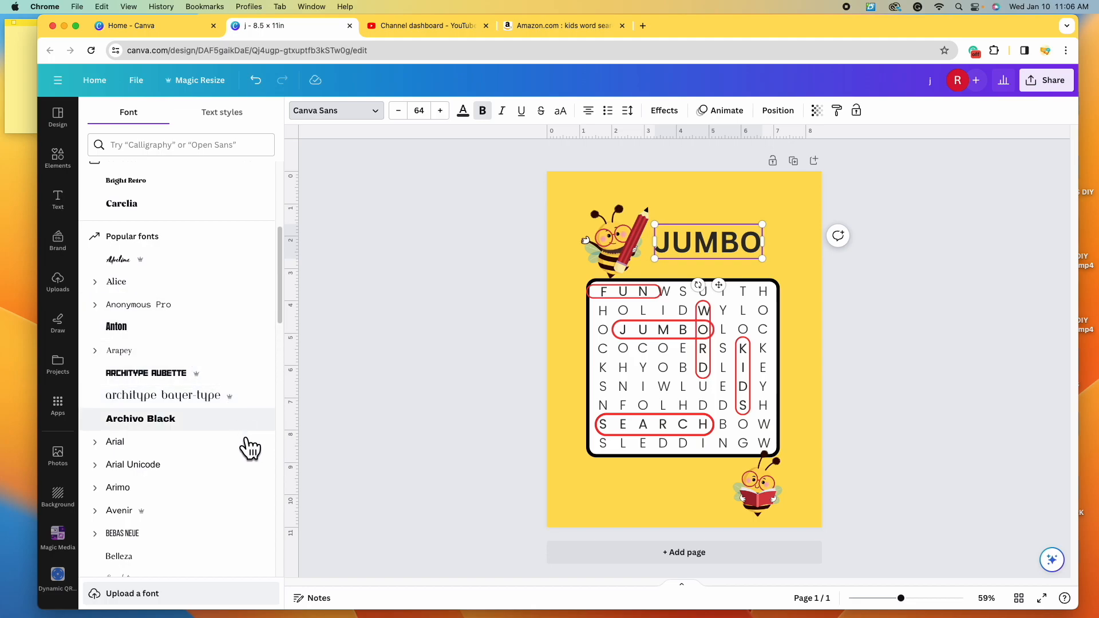
{"action": "scroll", "coordinate": [245, 449], "scroll_direction": "down", "scroll_amount": 4}
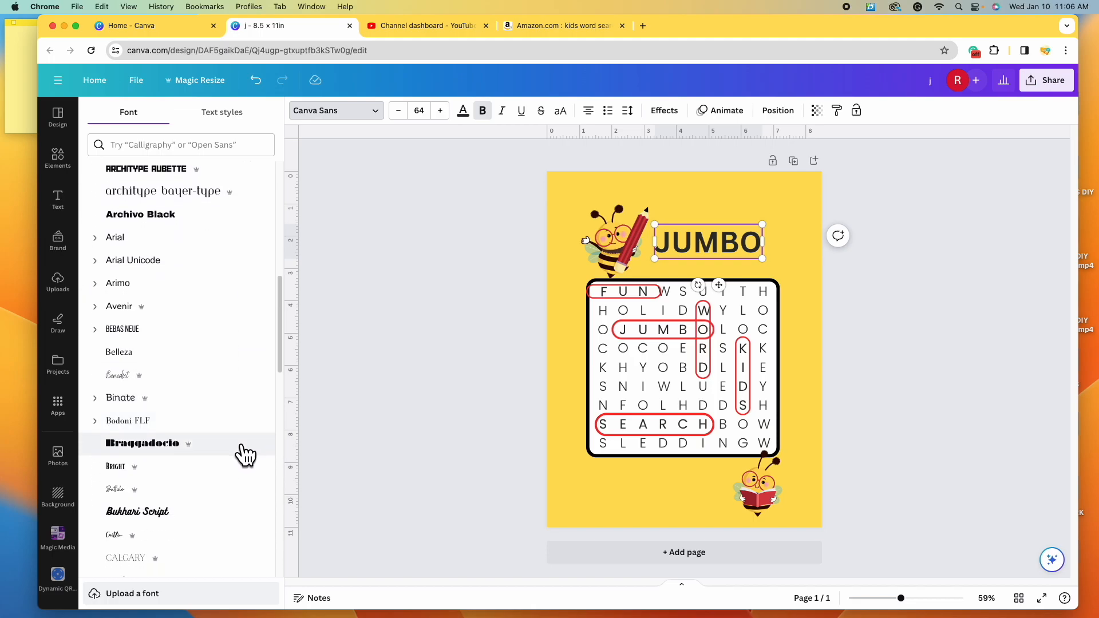
{"action": "scroll", "coordinate": [258, 460], "scroll_direction": "down", "scroll_amount": 5}
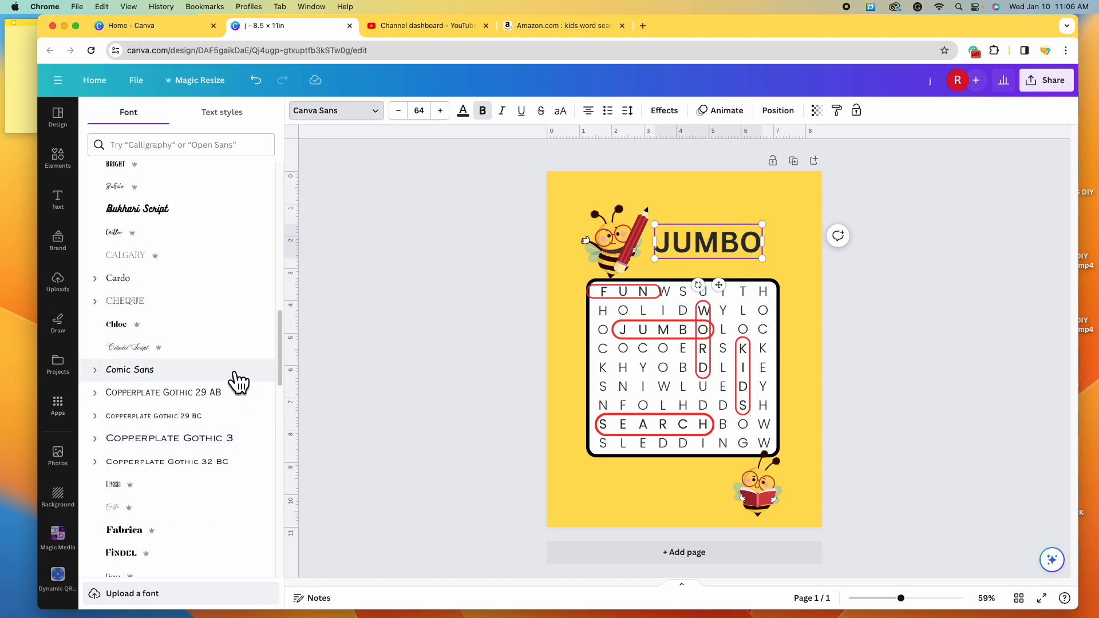
{"action": "scroll", "coordinate": [253, 498], "scroll_direction": "down", "scroll_amount": 4}
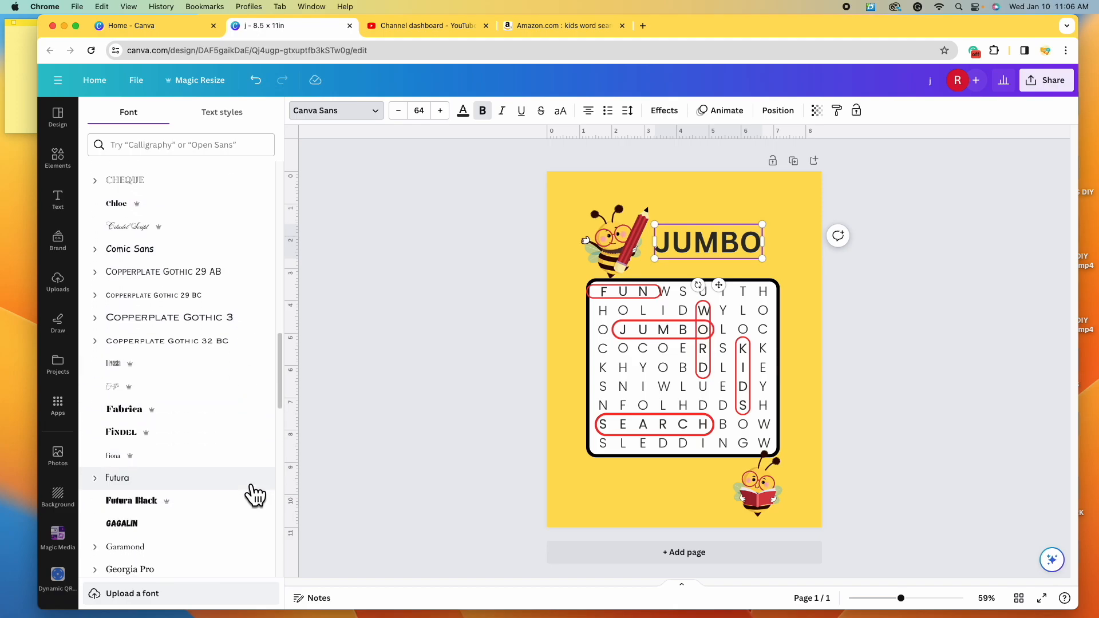
{"action": "left_click", "coordinate": [213, 529]}
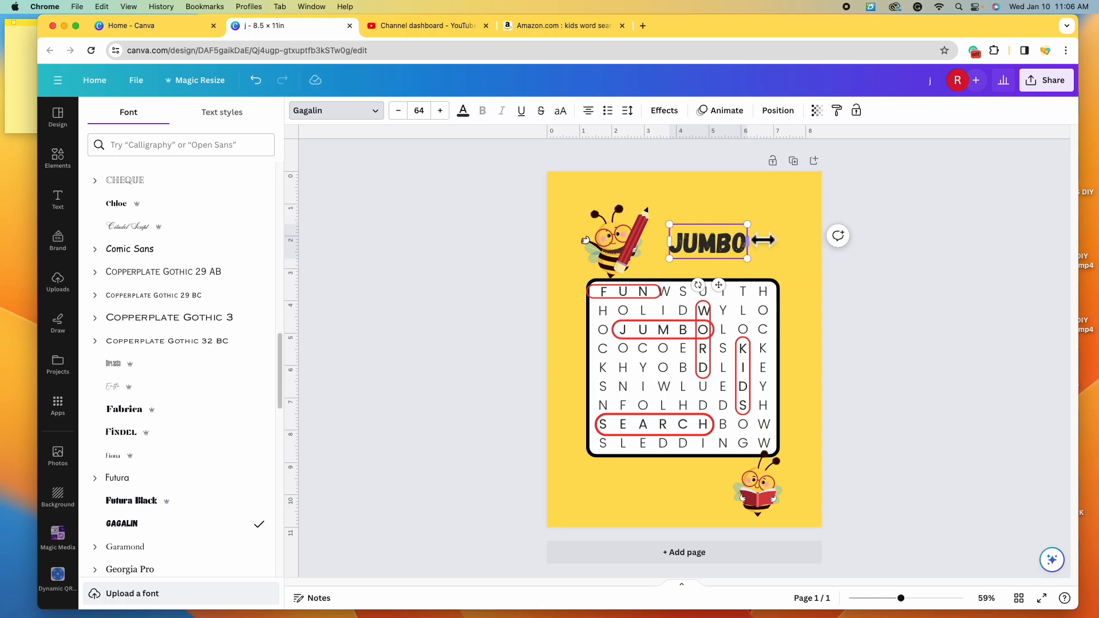
{"action": "scroll", "coordinate": [240, 431], "scroll_direction": "down", "scroll_amount": 3}
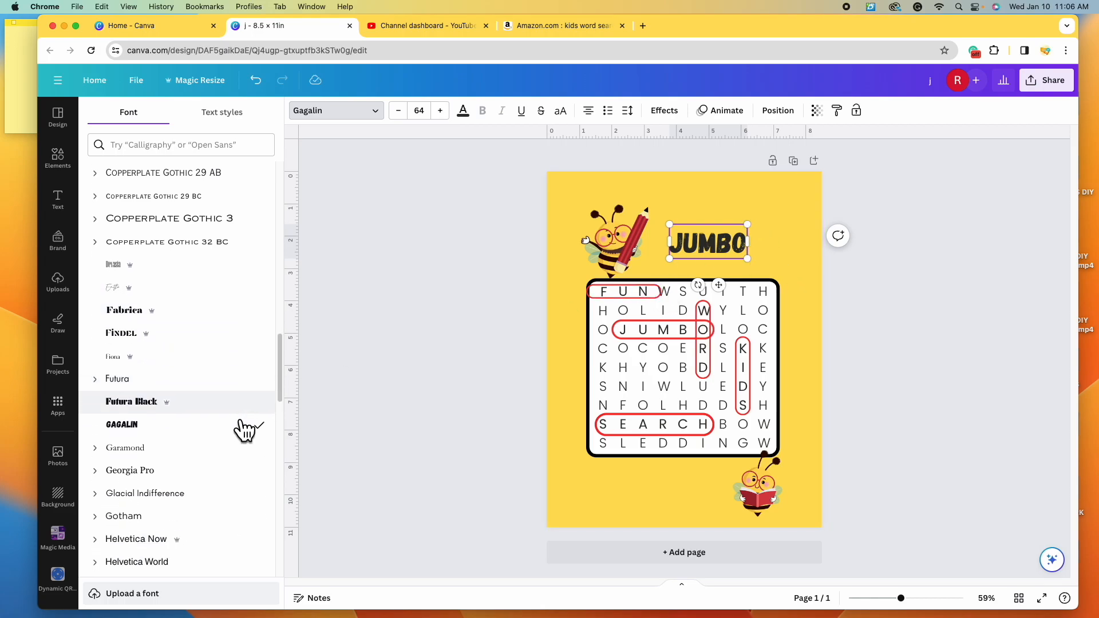
{"action": "scroll", "coordinate": [236, 309], "scroll_direction": "down", "scroll_amount": 4}
{"action": "left_click", "coordinate": [228, 373]}
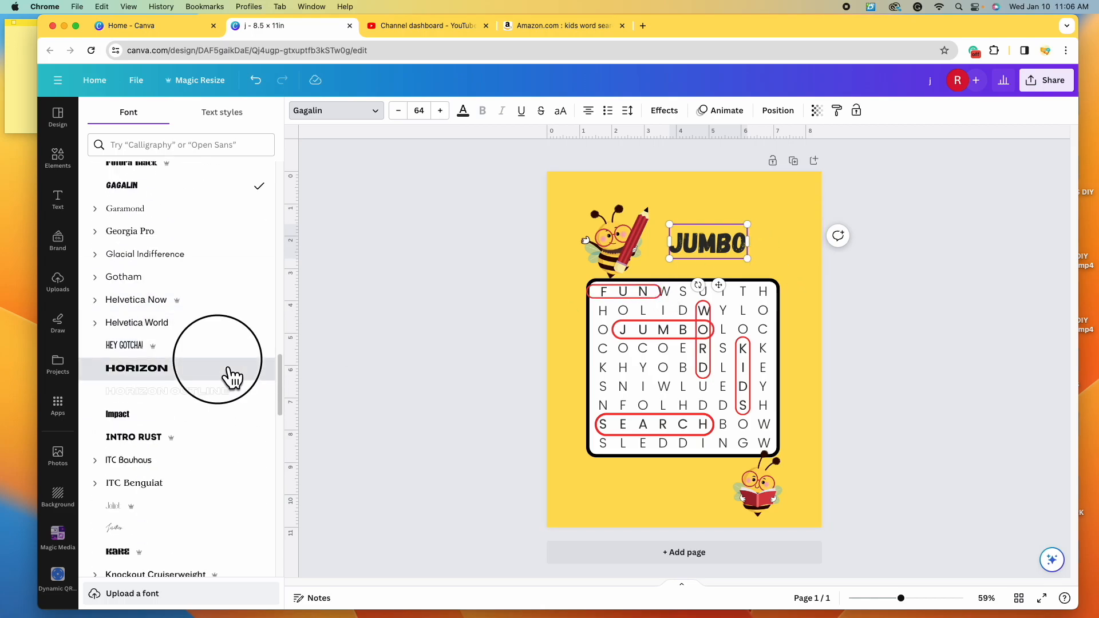
Try further bold fonts on the JUMBO heading, including Lovelo and PL Barnum Block.
{"action": "scroll", "coordinate": [235, 509], "scroll_direction": "down", "scroll_amount": 6}
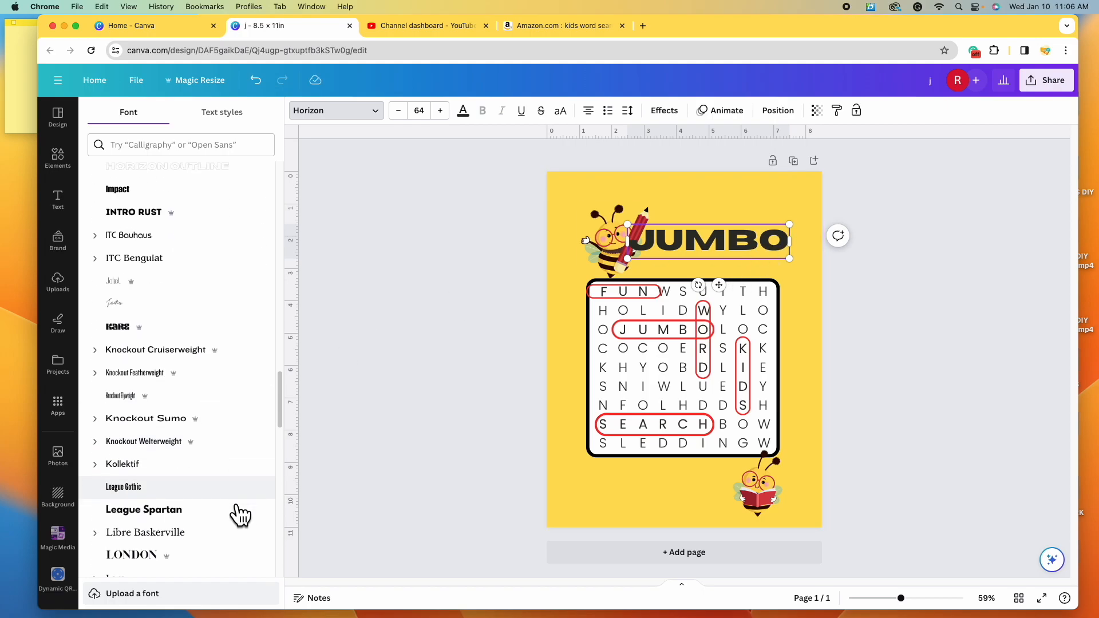
{"action": "left_click", "coordinate": [238, 395]}
{"action": "left_click", "coordinate": [217, 483]}
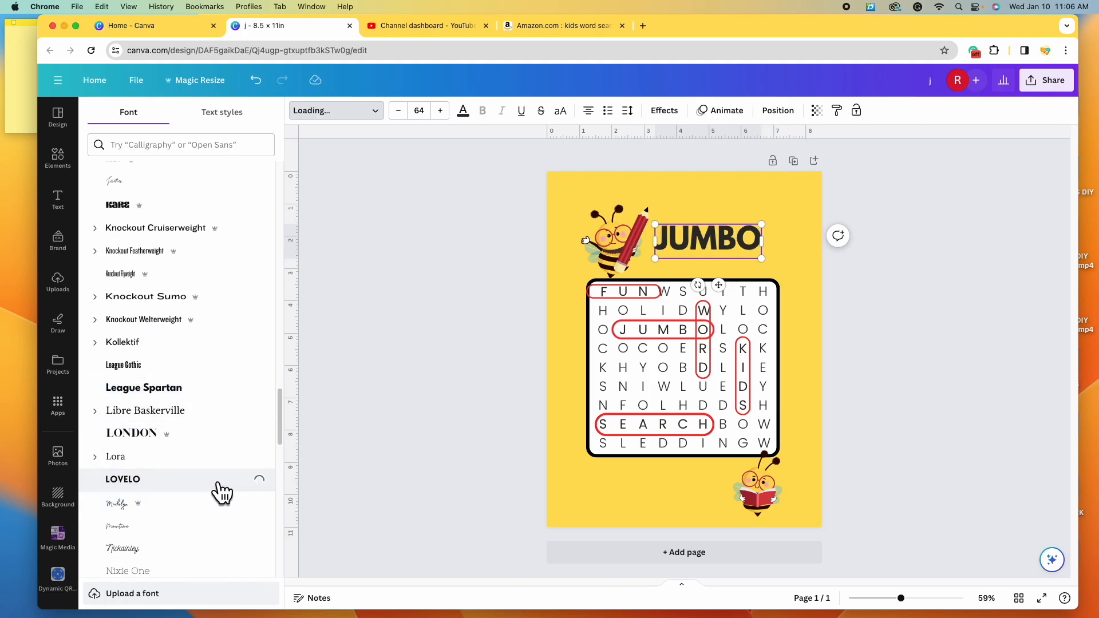
{"action": "scroll", "coordinate": [234, 435], "scroll_direction": "down", "scroll_amount": 4}
{"action": "left_click", "coordinate": [233, 424]}
{"action": "left_click", "coordinate": [206, 506]}
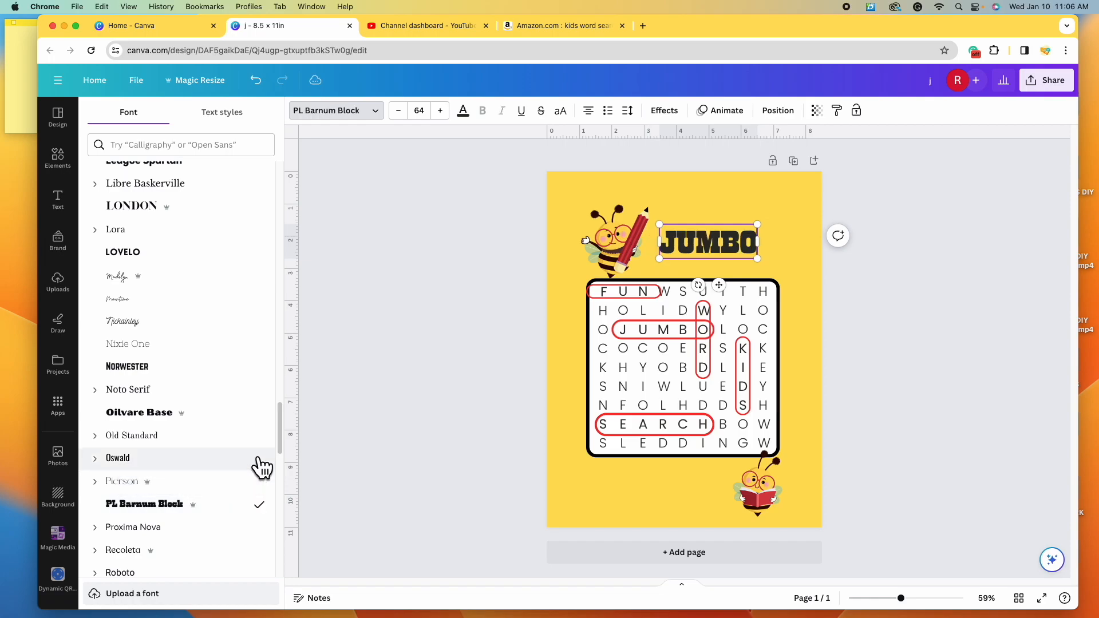
Try Sunborn on the JUMBO heading, and settle on the Borsok font.
{"action": "scroll", "coordinate": [252, 460], "scroll_direction": "down", "scroll_amount": 5}
{"action": "left_click", "coordinate": [246, 446]}
{"action": "scroll", "coordinate": [252, 412], "scroll_direction": "down", "scroll_amount": 5}
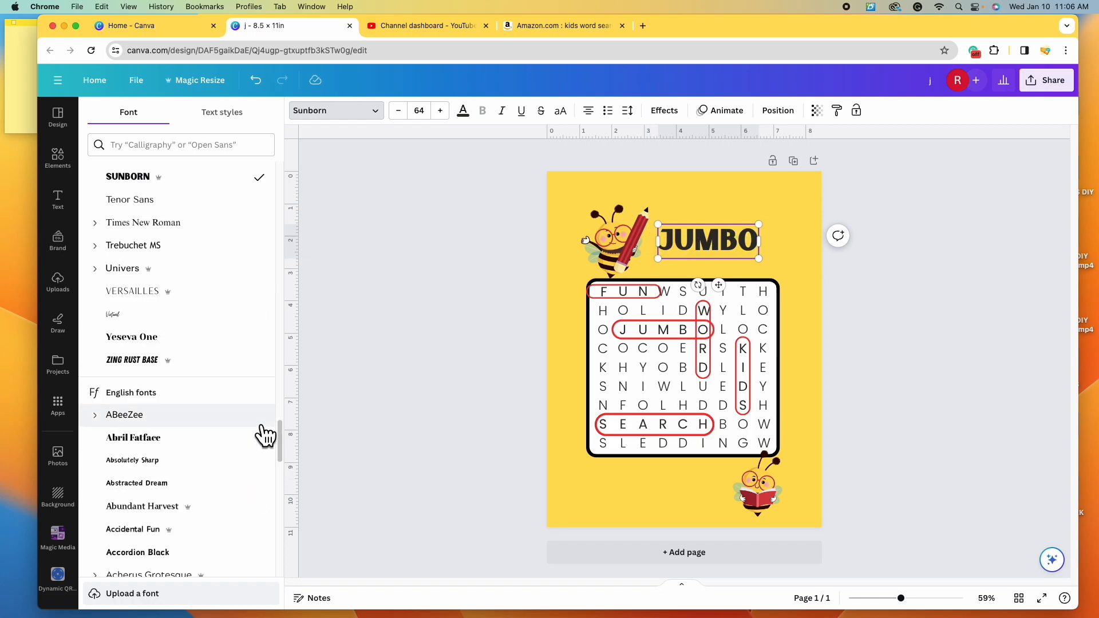
{"action": "scroll", "coordinate": [265, 436], "scroll_direction": "down", "scroll_amount": 10}
{"action": "left_click", "coordinate": [214, 459]}
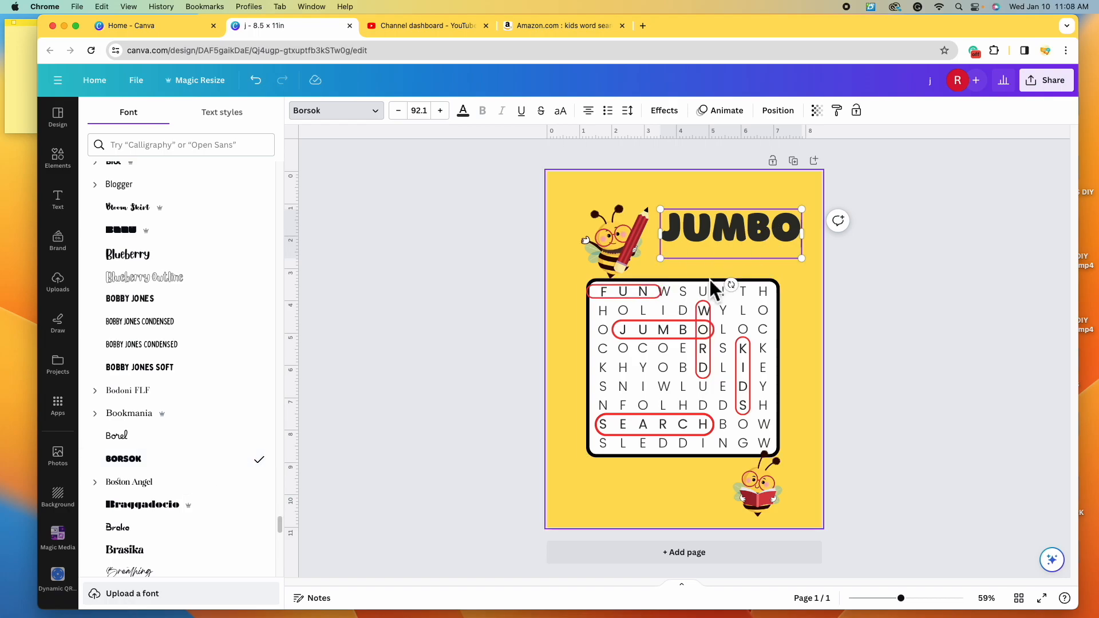
Set the JUMBO heading's font size to 96 and shift the pencil bee and heading slightly so they sit side by side.
{"action": "mouse_move", "coordinate": [660, 258]}
{"action": "left_mouse_down"}
{"action": "mouse_move", "coordinate": [662, 243]}
{"action": "mouse_move", "coordinate": [711, 255]}
{"action": "mouse_move", "coordinate": [618, 294]}
{"action": "mouse_move", "coordinate": [673, 274]}
{"action": "left_mouse_up"}
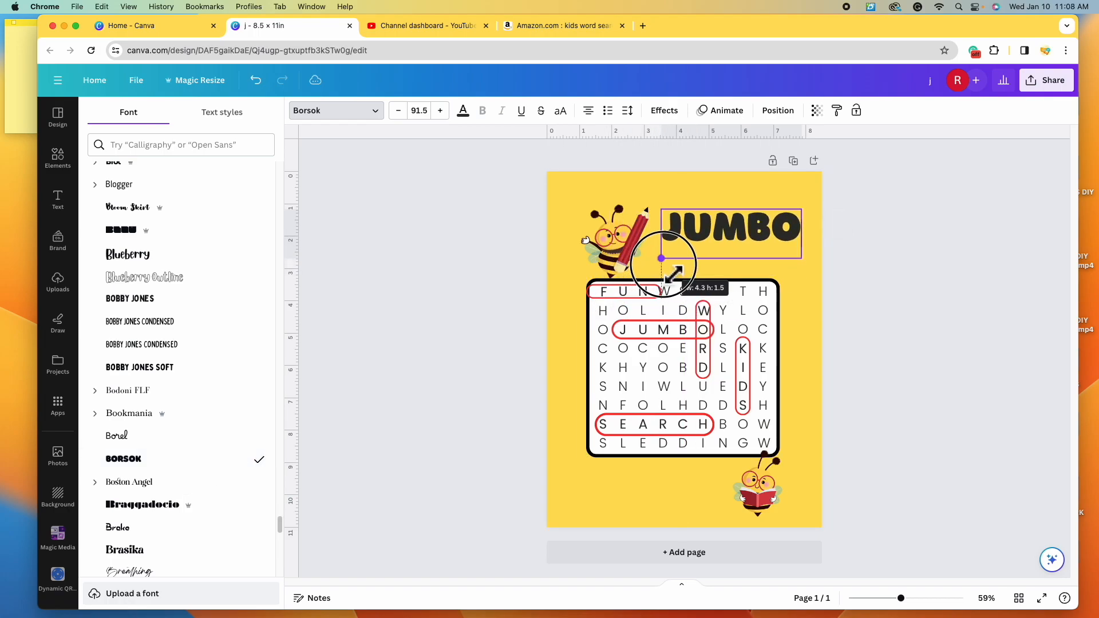
{"action": "left_click", "coordinate": [430, 114]}
{"action": "scroll", "coordinate": [458, 377], "scroll_direction": "down", "scroll_amount": 3}
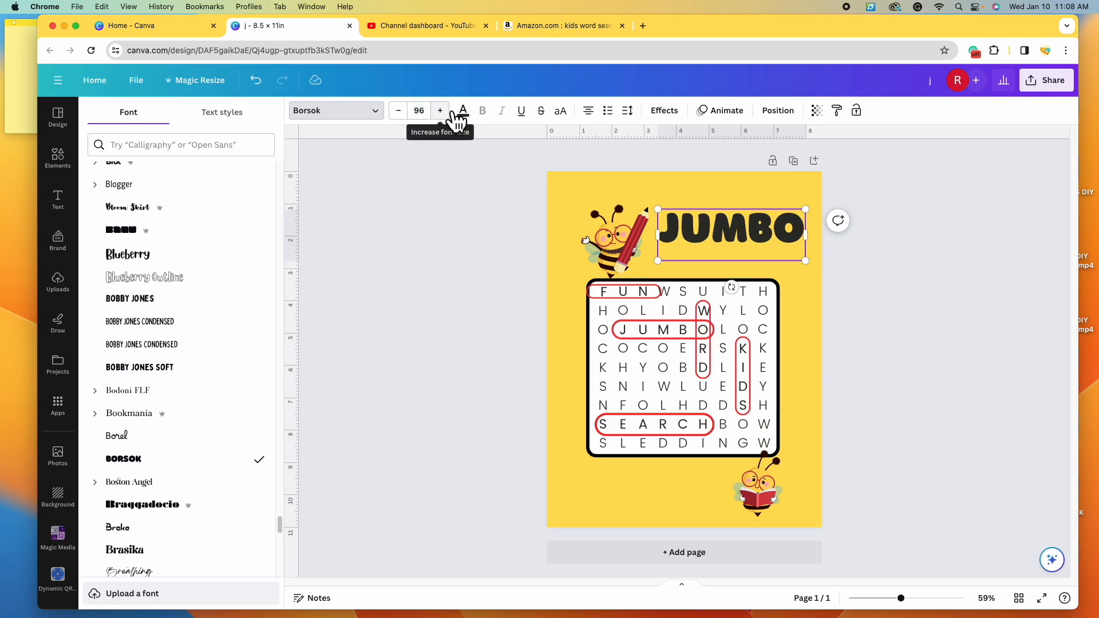
{"action": "left_click_drag", "start_coordinate": [630, 253], "coordinate": [626, 258]}
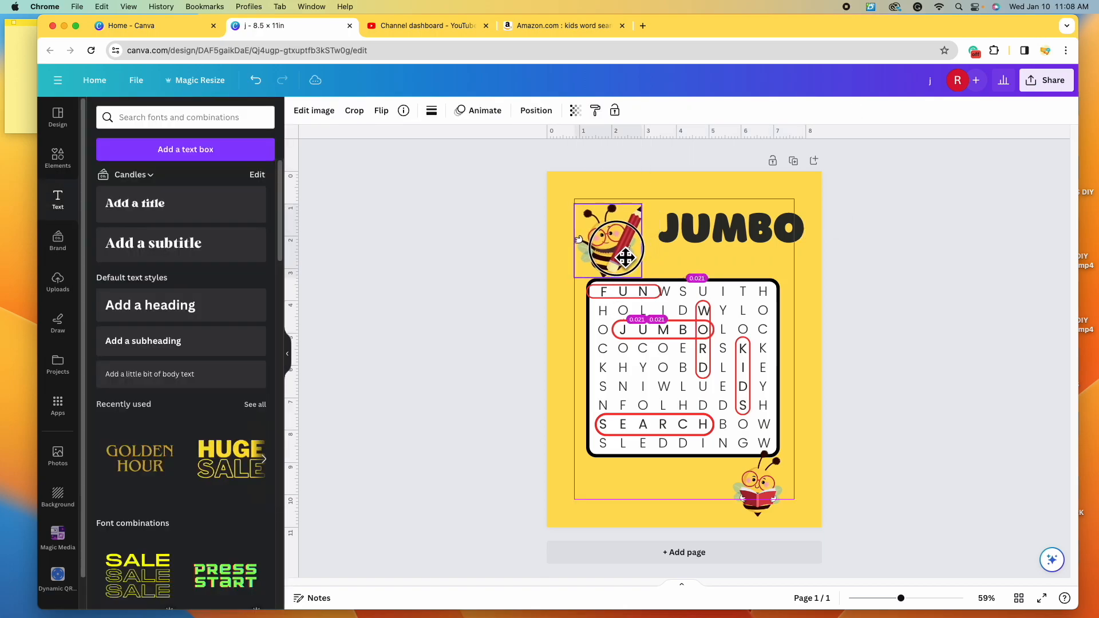
{"action": "left_click_drag", "start_coordinate": [760, 238], "coordinate": [749, 235]}
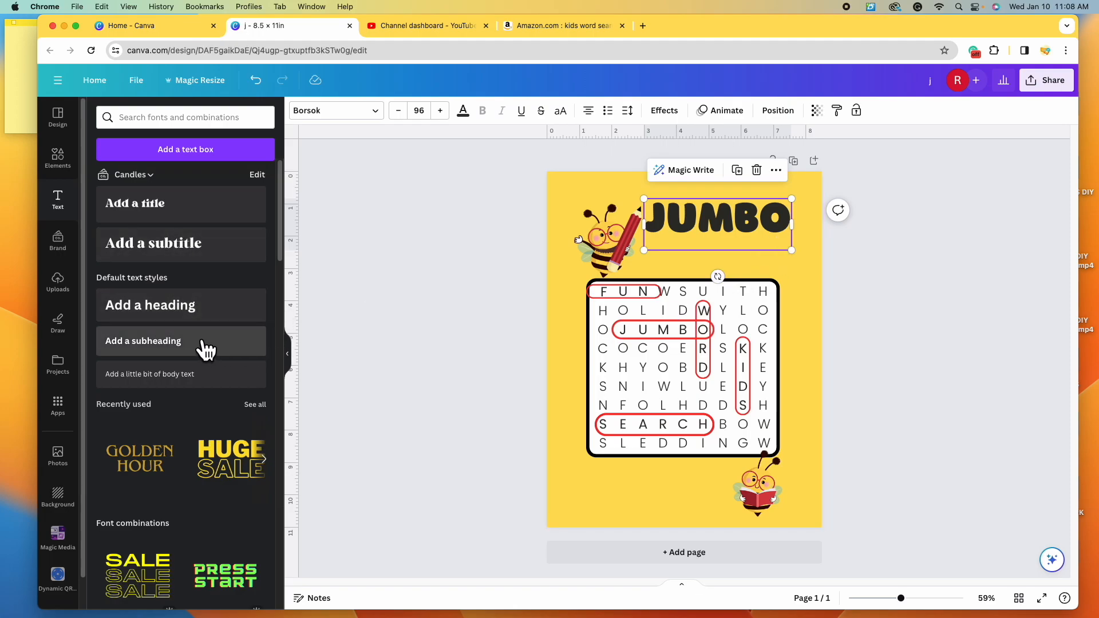
Add a subheading below JUMBO reading "WORD SEARCH".
{"action": "left_click", "coordinate": [222, 359]}
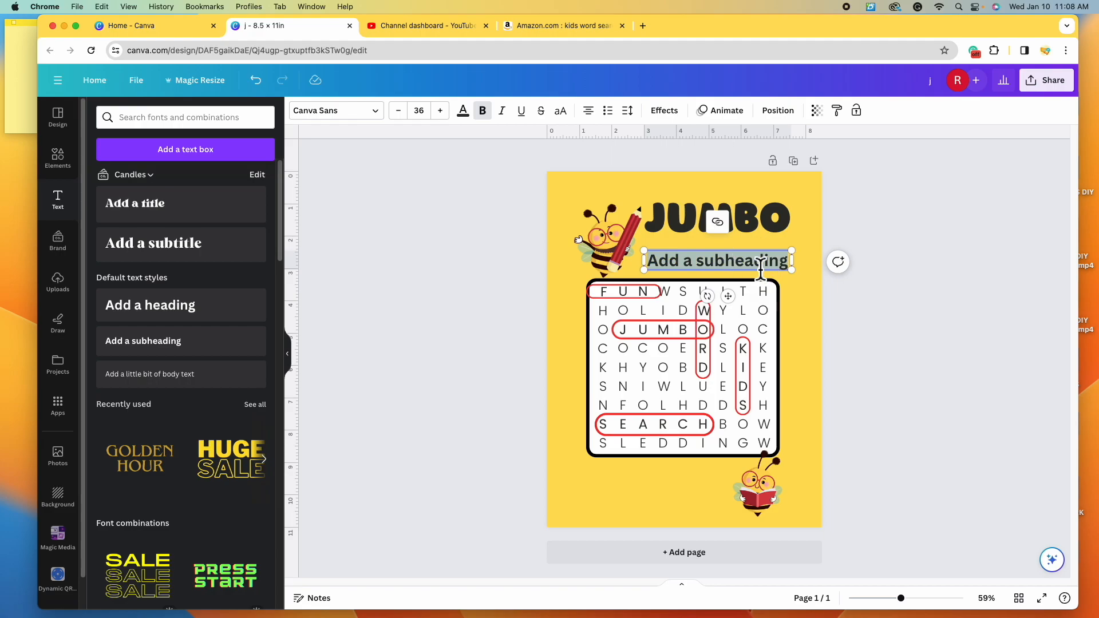
{"action": "type", "text": "WORD"}
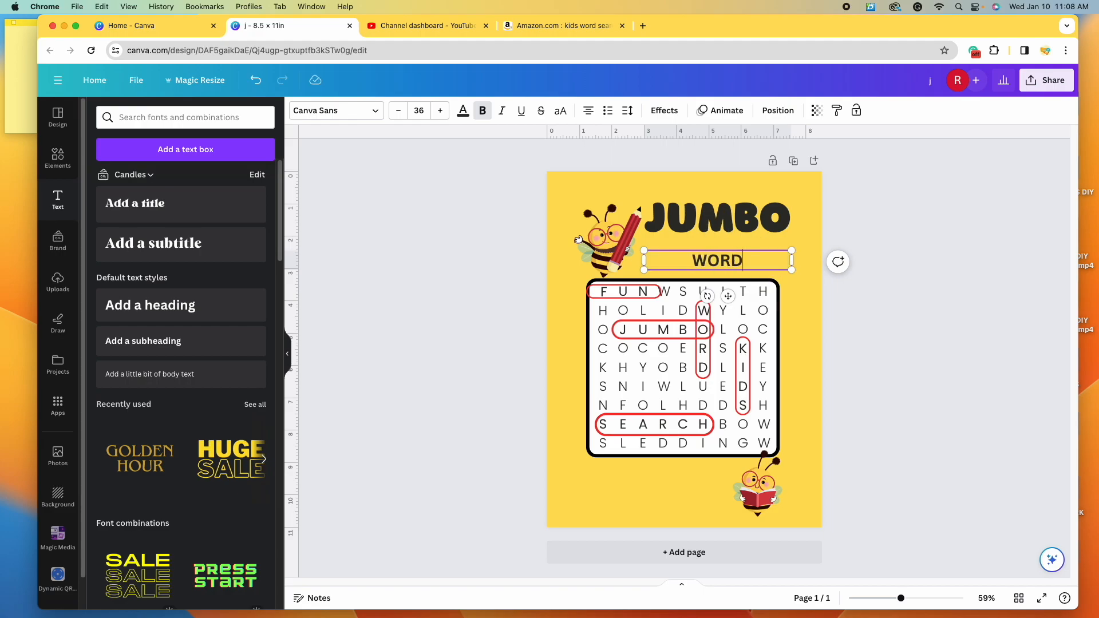
{"action": "type", "text": " SEARCH"}
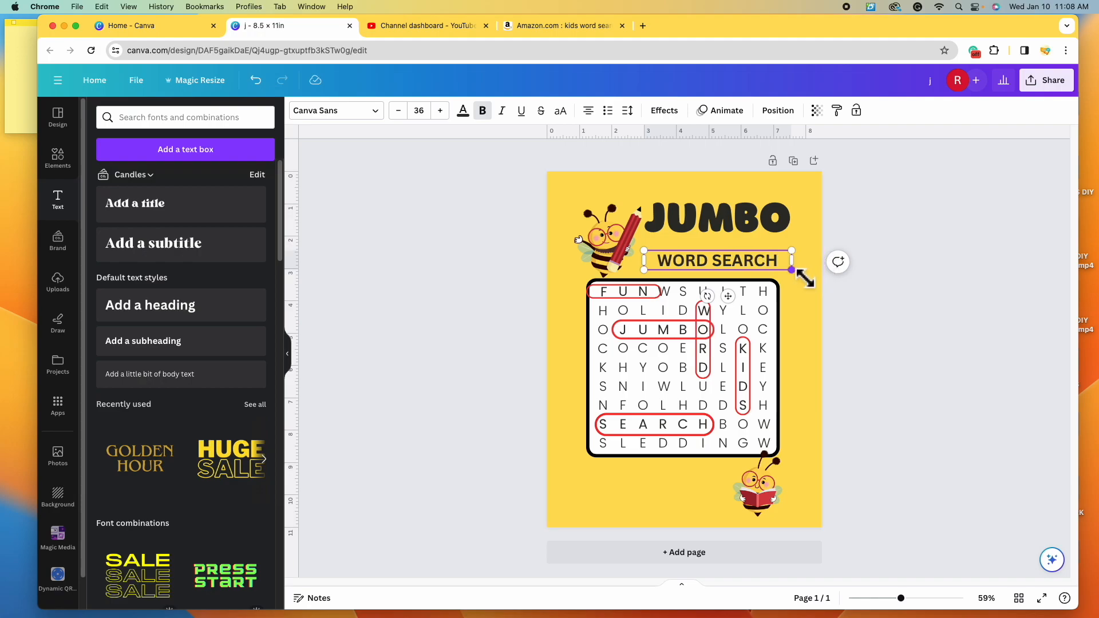
{"action": "left_click", "coordinate": [909, 317]}
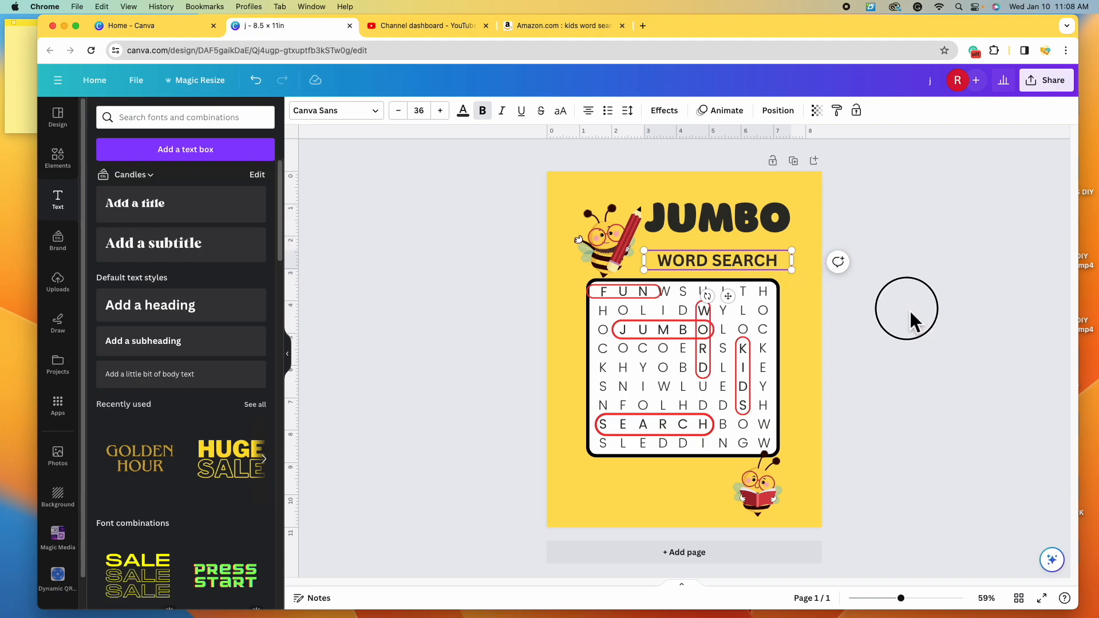
Change the WORD SEARCH subheading to a bold geometric sans-serif font.
{"action": "left_click", "coordinate": [771, 267]}
{"action": "left_click", "coordinate": [374, 112]}
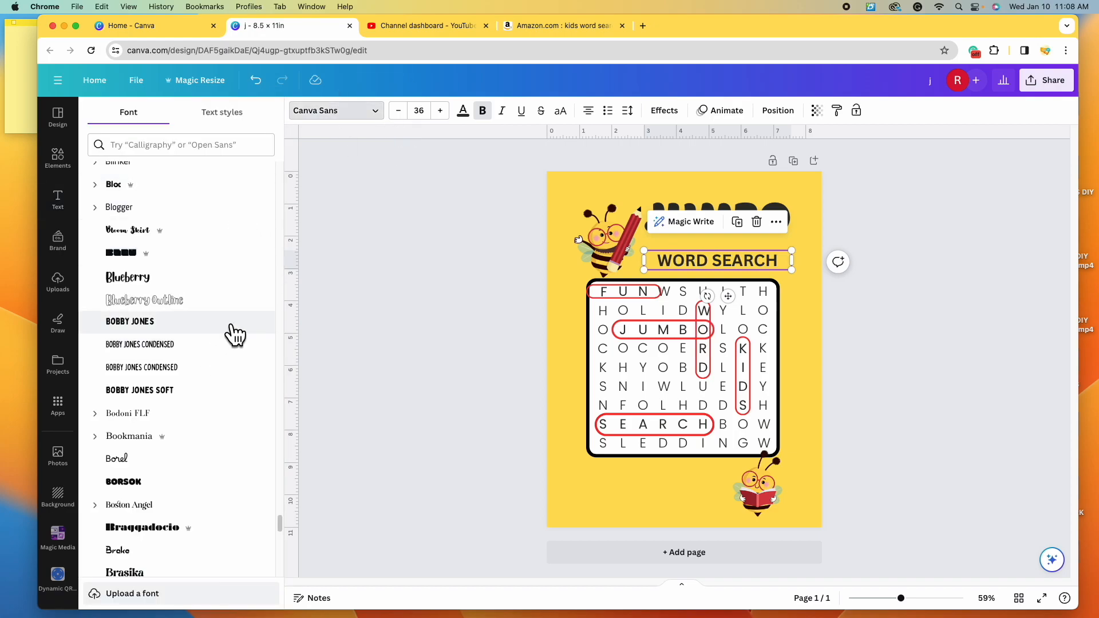
{"action": "scroll", "coordinate": [238, 343], "scroll_direction": "down", "scroll_amount": 20}
{"action": "left_click", "coordinate": [255, 419]}
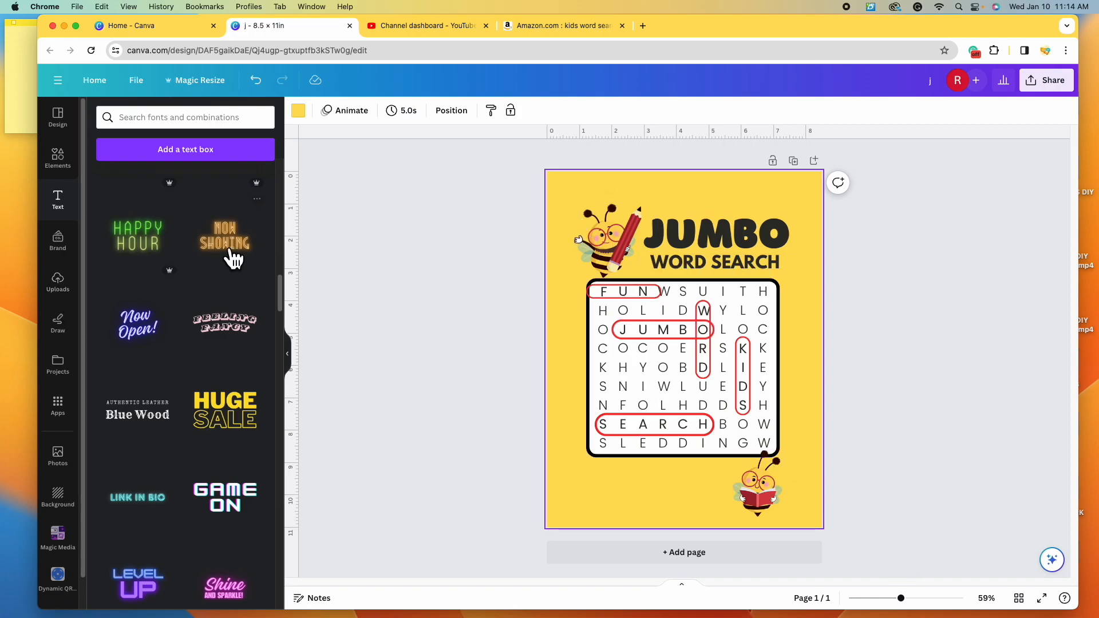
Add a square shape and stretch it into a full-page-width band over the title area, just above the grid.
{"action": "left_click", "coordinate": [58, 159]}
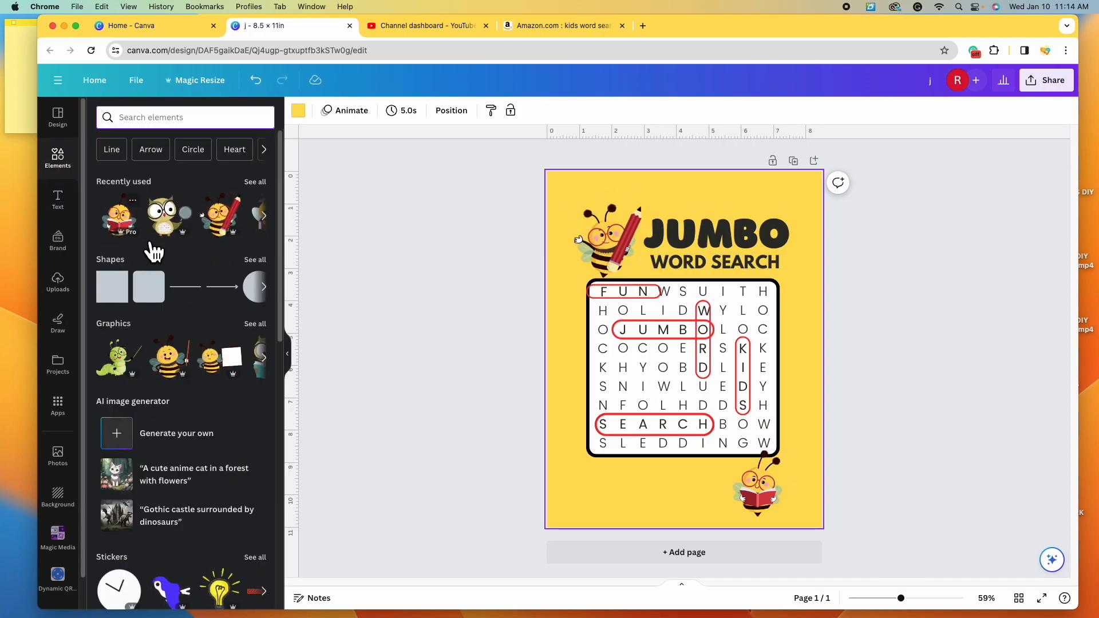
{"action": "left_click", "coordinate": [264, 281]}
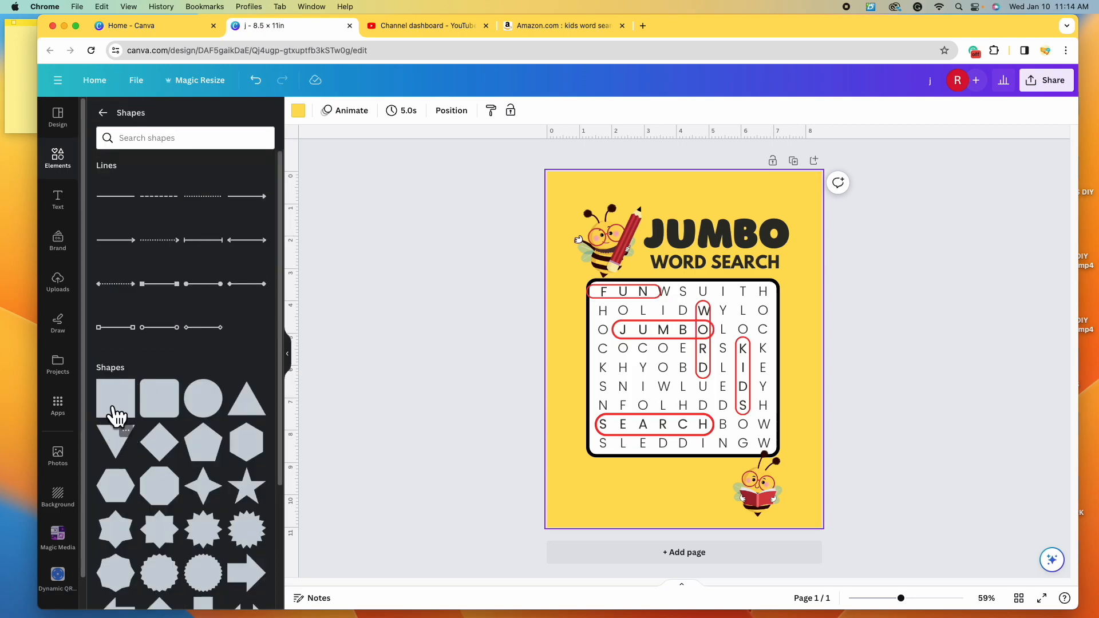
{"action": "left_click", "coordinate": [120, 408]}
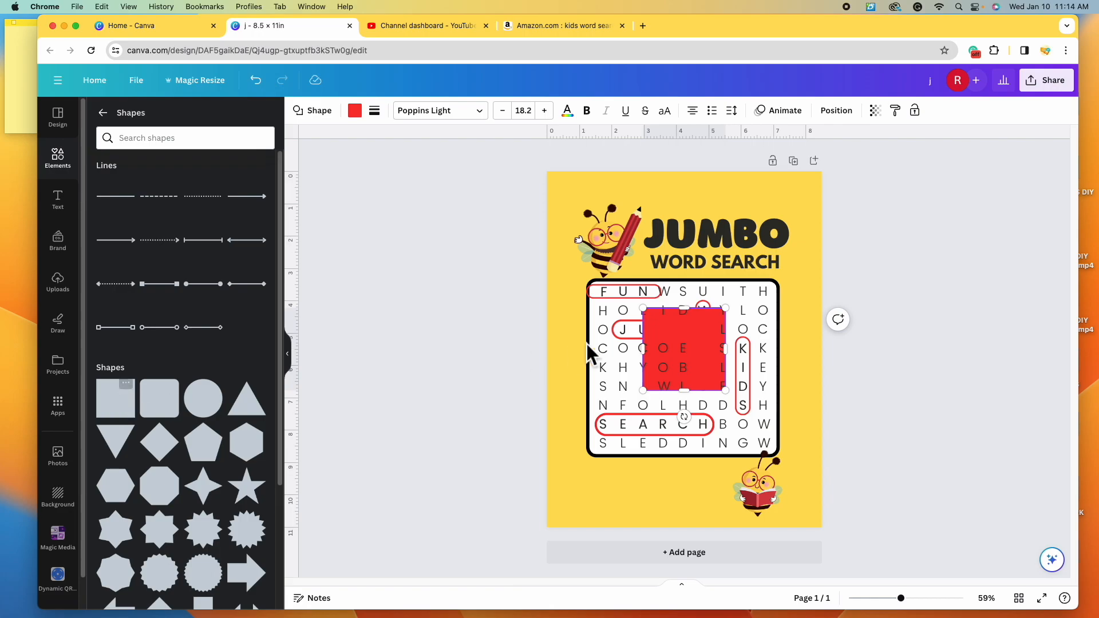
{"action": "left_click_drag", "start_coordinate": [704, 346], "coordinate": [829, 230]}
{"action": "left_click_drag", "start_coordinate": [703, 183], "coordinate": [709, 212]}
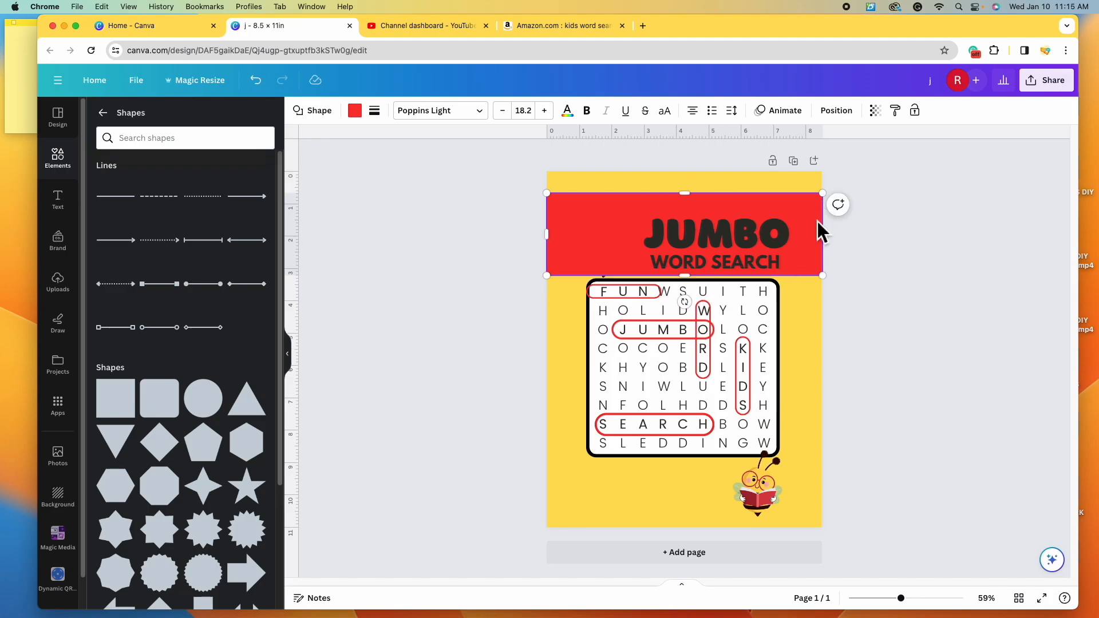
Fill the title band with black from the document colors.
{"action": "left_click", "coordinate": [364, 118]}
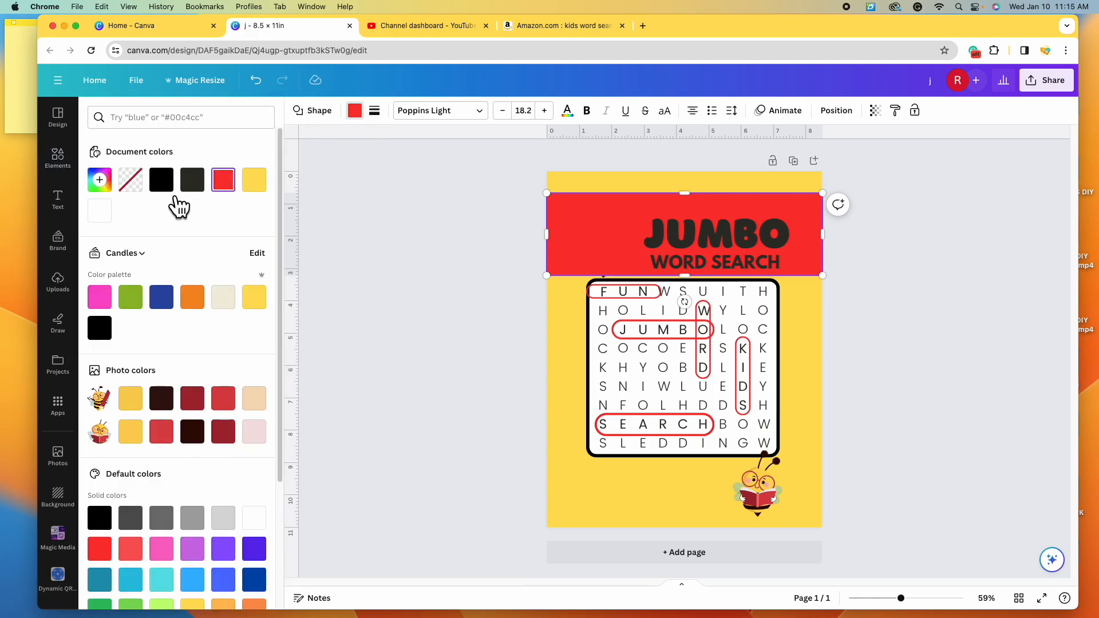
{"action": "left_click", "coordinate": [161, 181]}
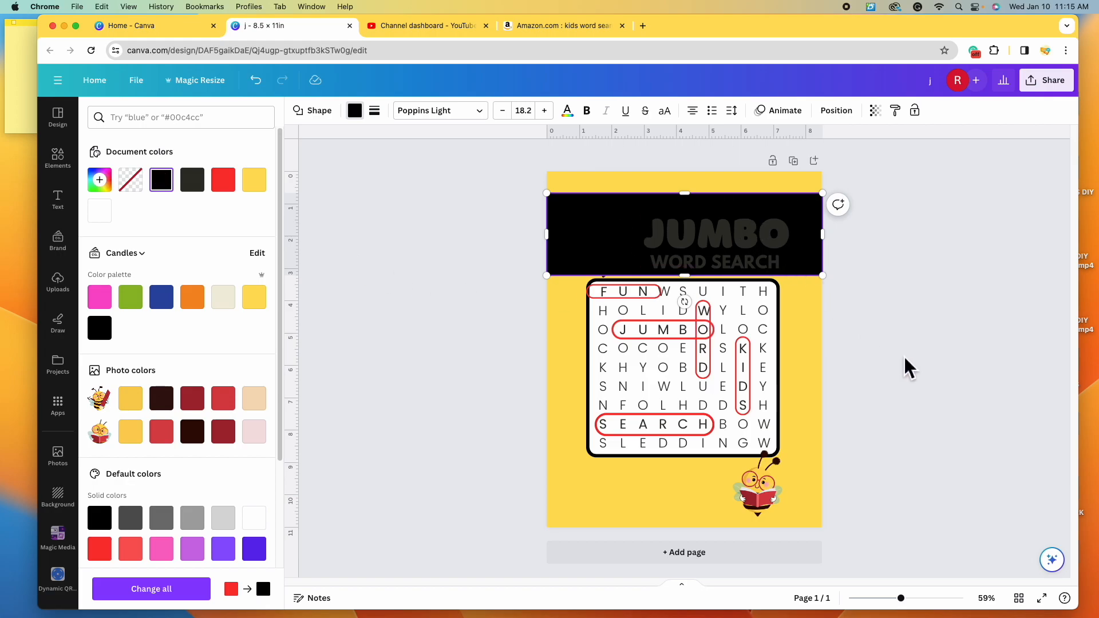
{"action": "key", "text": "Escape"}
Recolor the JUMBO title white and the WORD SEARCH subheading yellow using the document colors.
{"action": "left_click", "coordinate": [765, 245]}
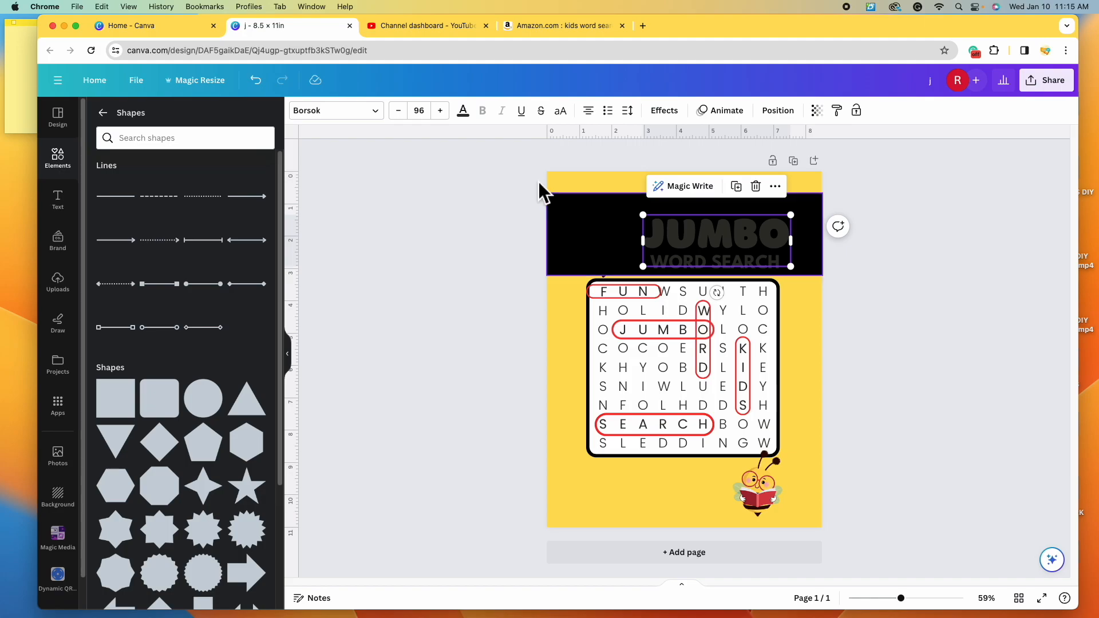
{"action": "left_click", "coordinate": [464, 112]}
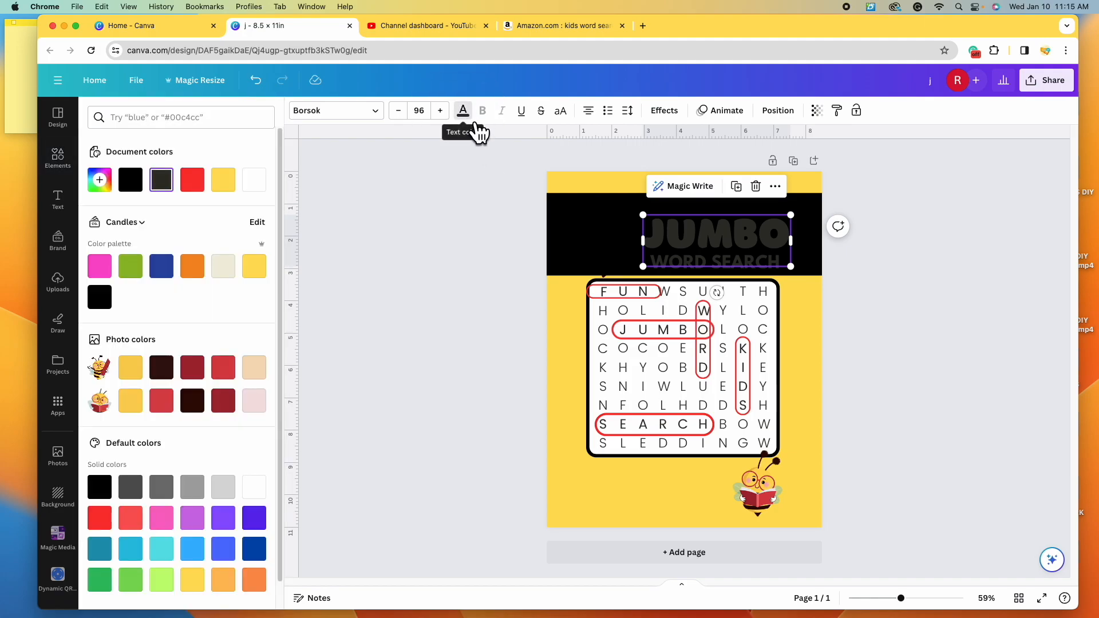
{"action": "left_click", "coordinate": [264, 187]}
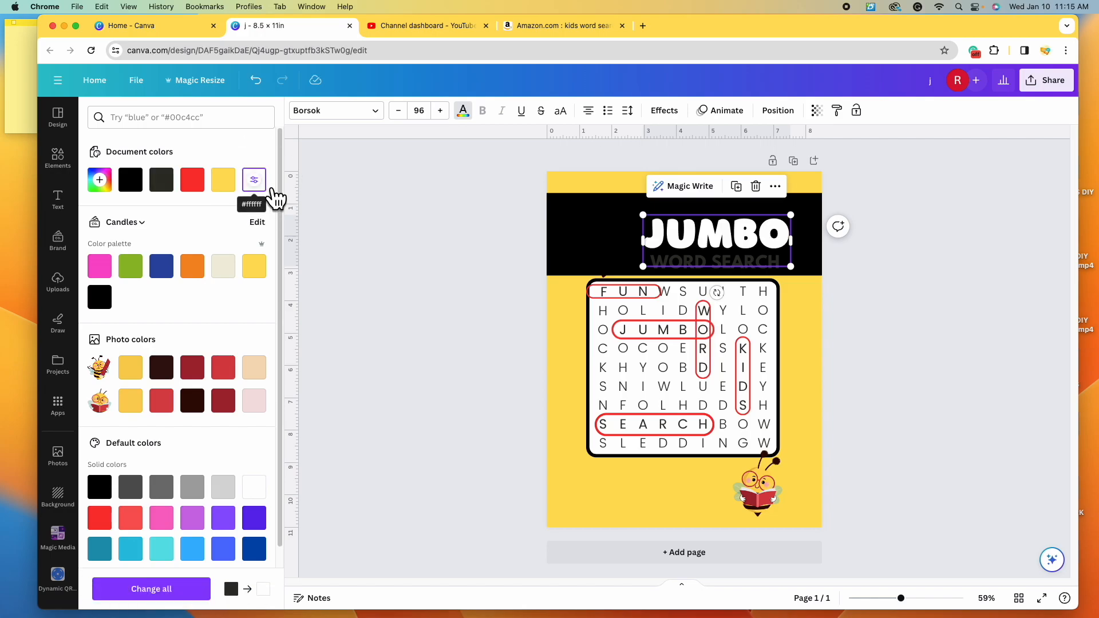
{"action": "left_click", "coordinate": [992, 340]}
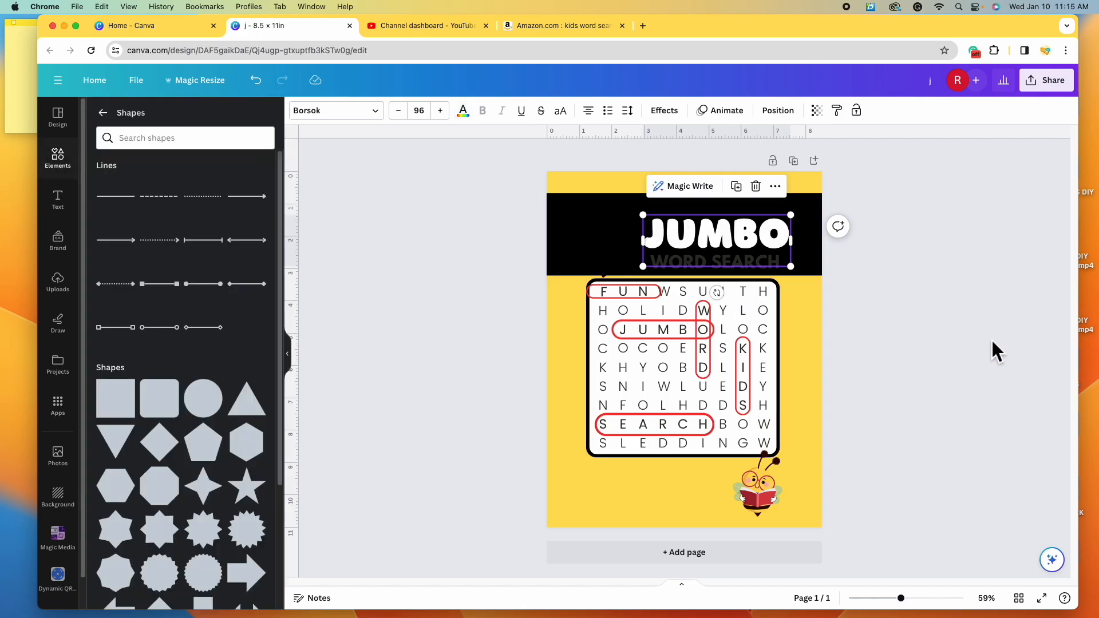
{"action": "left_click", "coordinate": [778, 269]}
{"action": "left_click", "coordinate": [465, 113]}
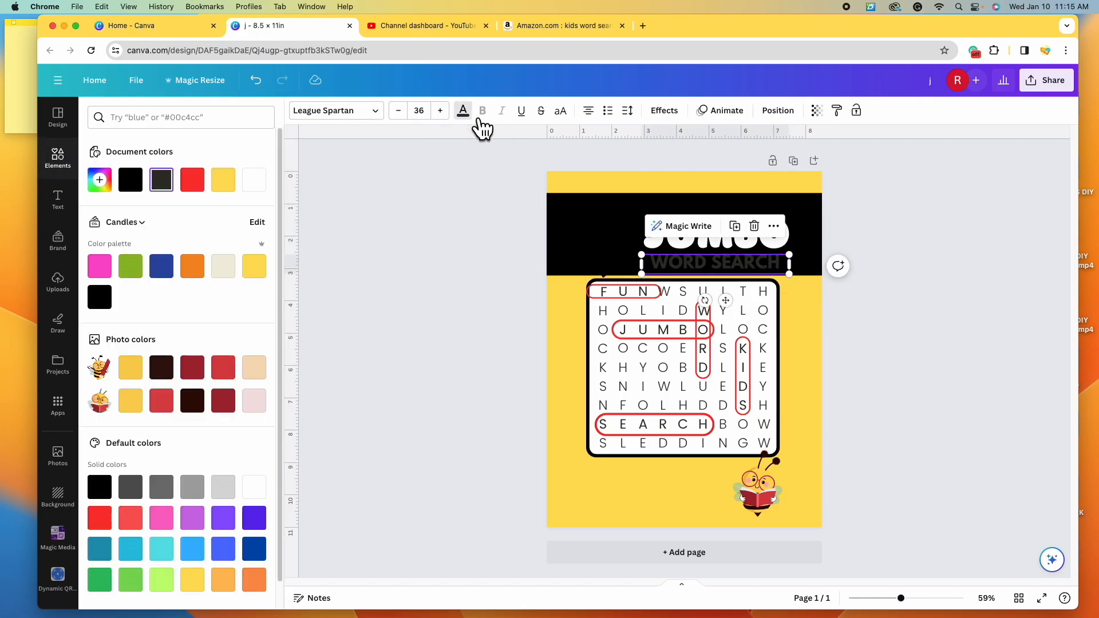
{"action": "left_click", "coordinate": [224, 182]}
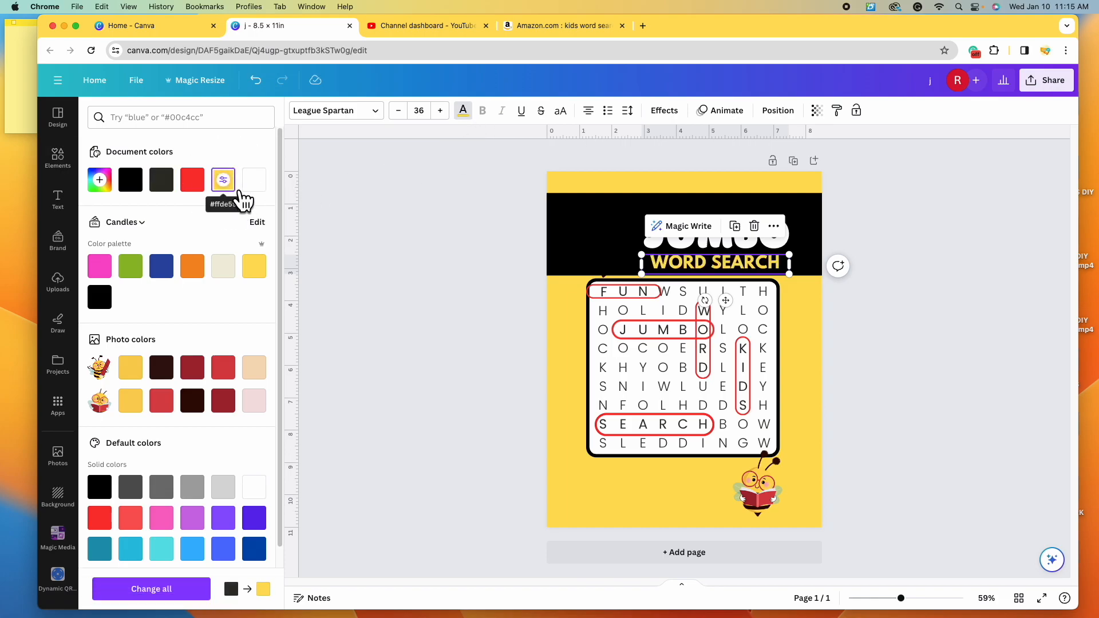
Reorder the layers so the black title band sits directly beneath both bee graphics.
{"action": "left_click", "coordinate": [624, 243]}
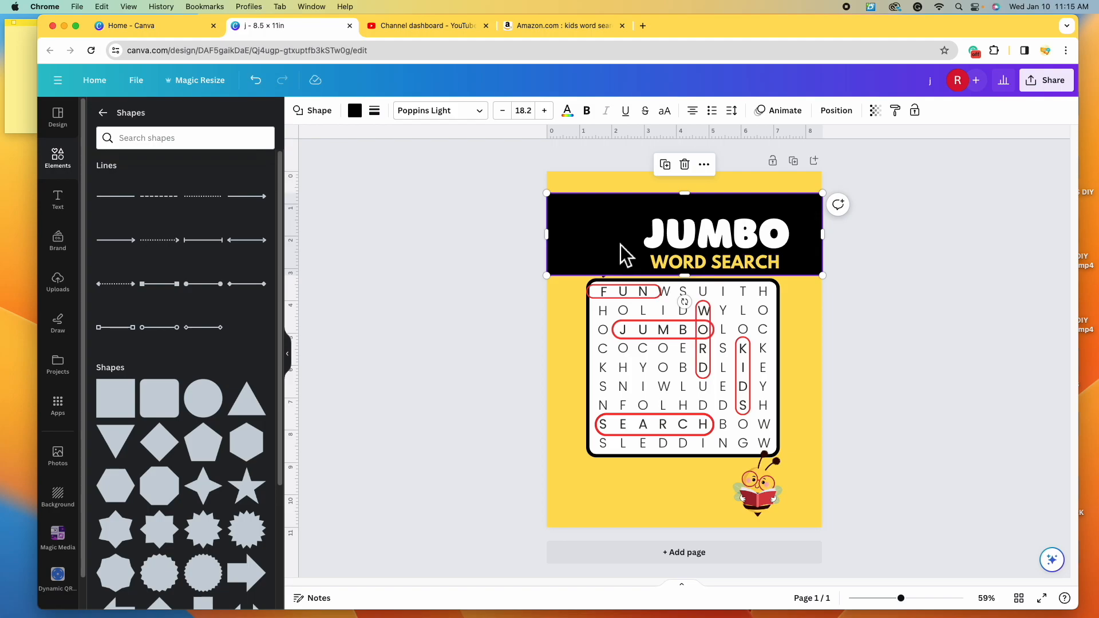
{"action": "left_click", "coordinate": [849, 118]}
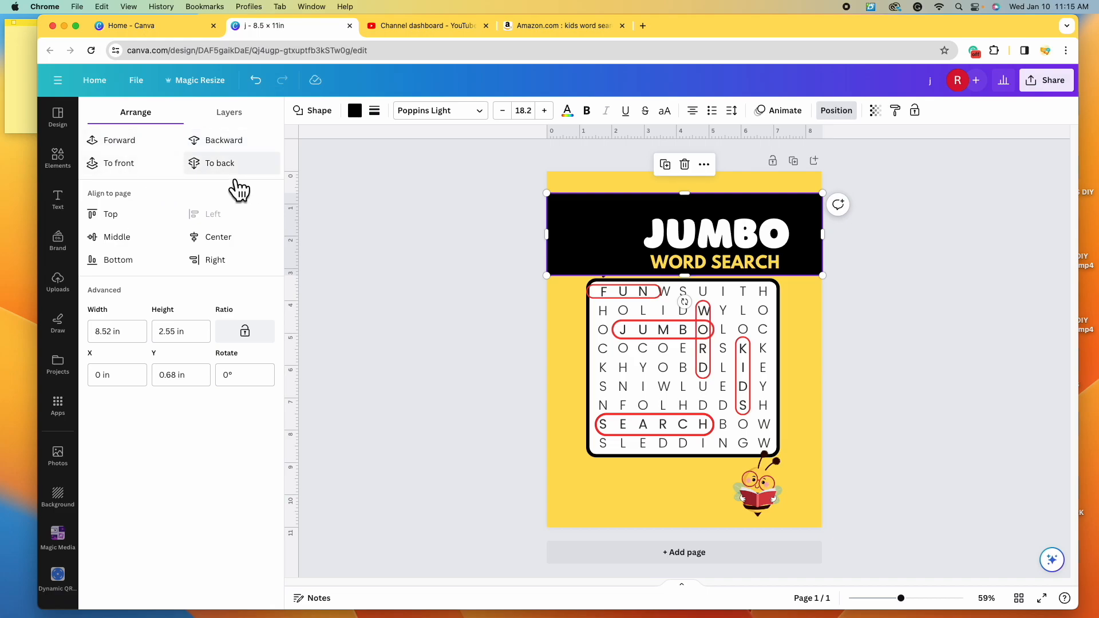
{"action": "left_click", "coordinate": [252, 126]}
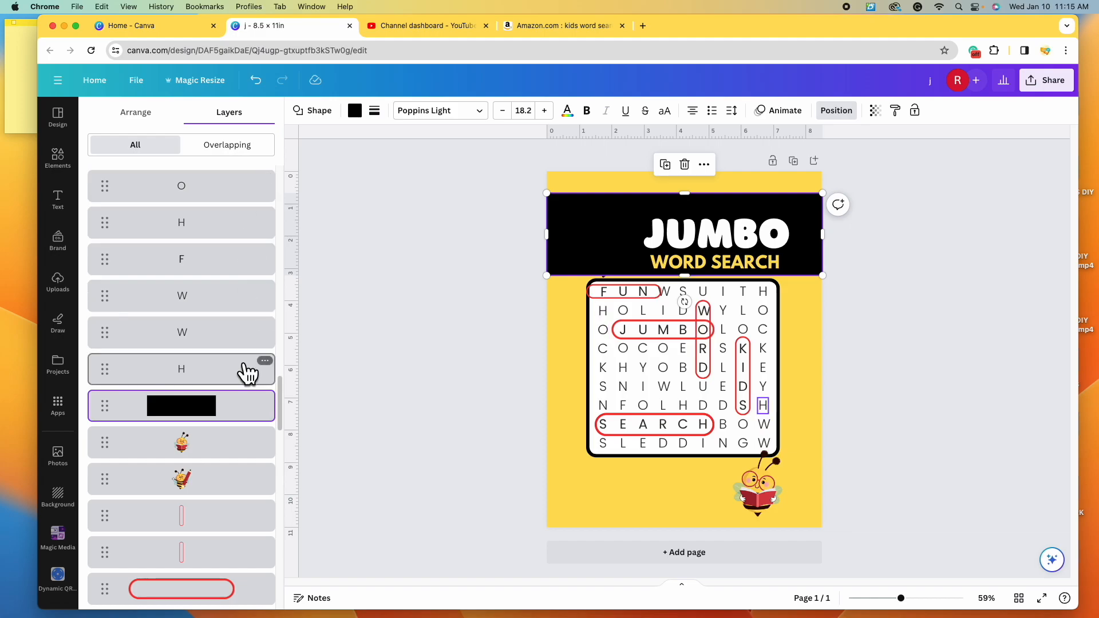
{"action": "scroll", "coordinate": [248, 372], "scroll_direction": "down", "scroll_amount": 1}
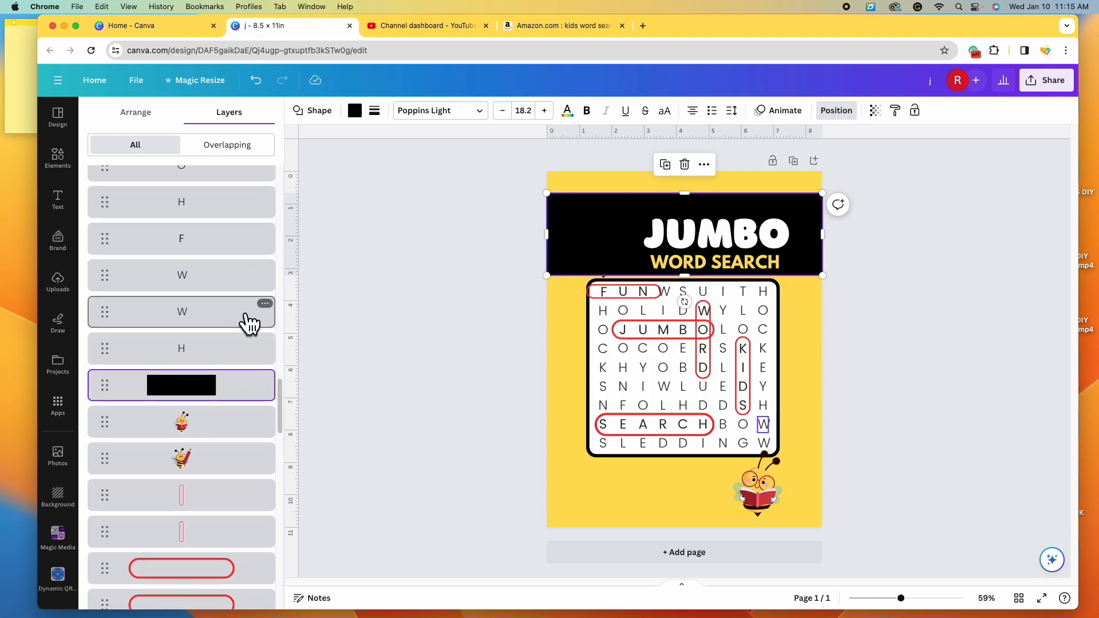
{"action": "scroll", "coordinate": [240, 352], "scroll_direction": "down", "scroll_amount": 1}
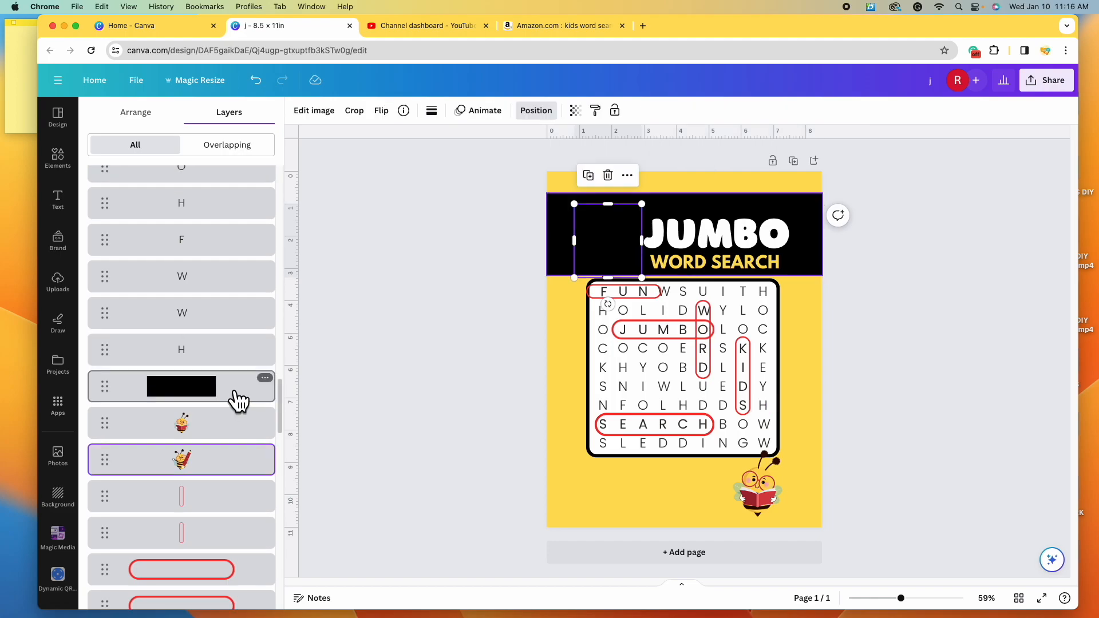
{"action": "scroll", "coordinate": [228, 394], "scroll_direction": "down", "scroll_amount": 1}
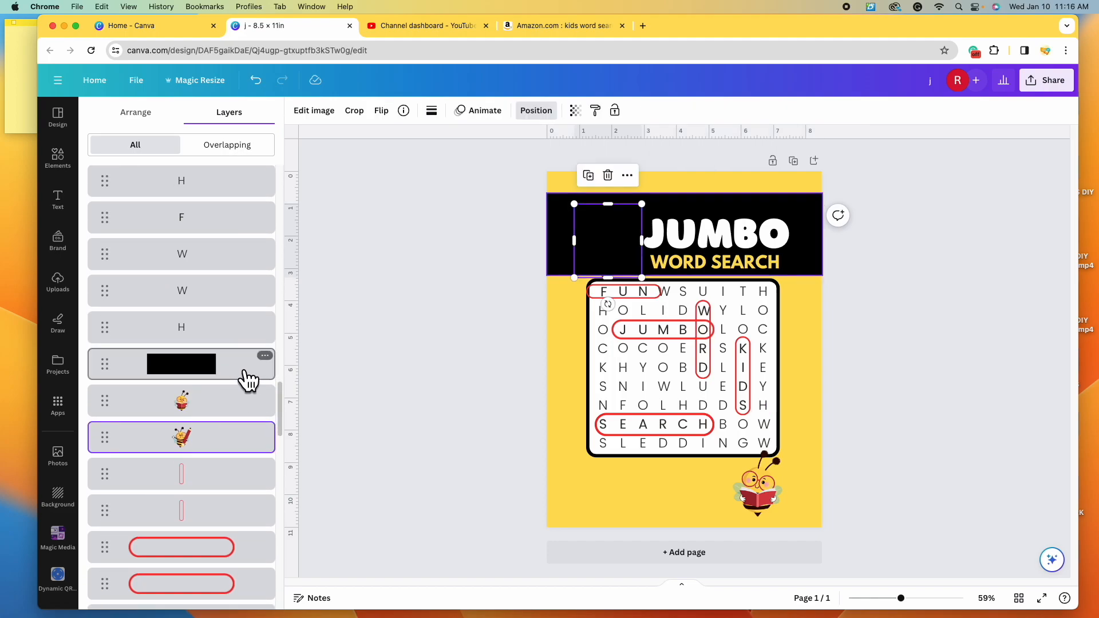
{"action": "mouse_move", "coordinate": [252, 379]}
{"action": "left_mouse_down"}
{"action": "mouse_move", "coordinate": [251, 465]}
{"action": "mouse_move", "coordinate": [241, 456]}
{"action": "left_mouse_up"}
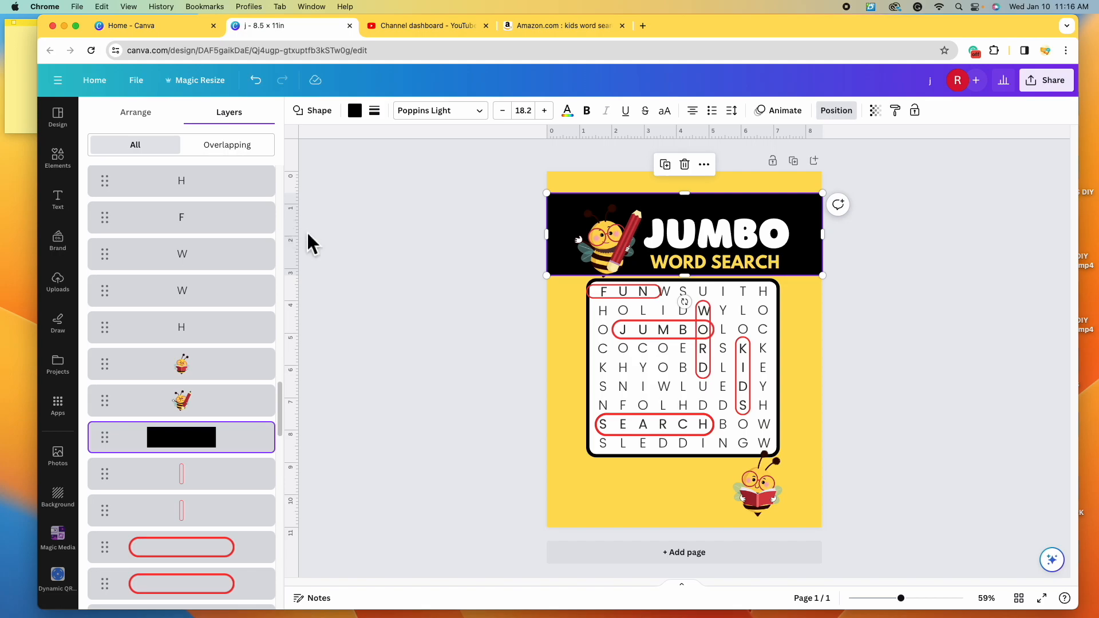
Nudge the pencil bee and the title text slightly upward within the black band.
{"action": "left_click", "coordinate": [624, 258]}
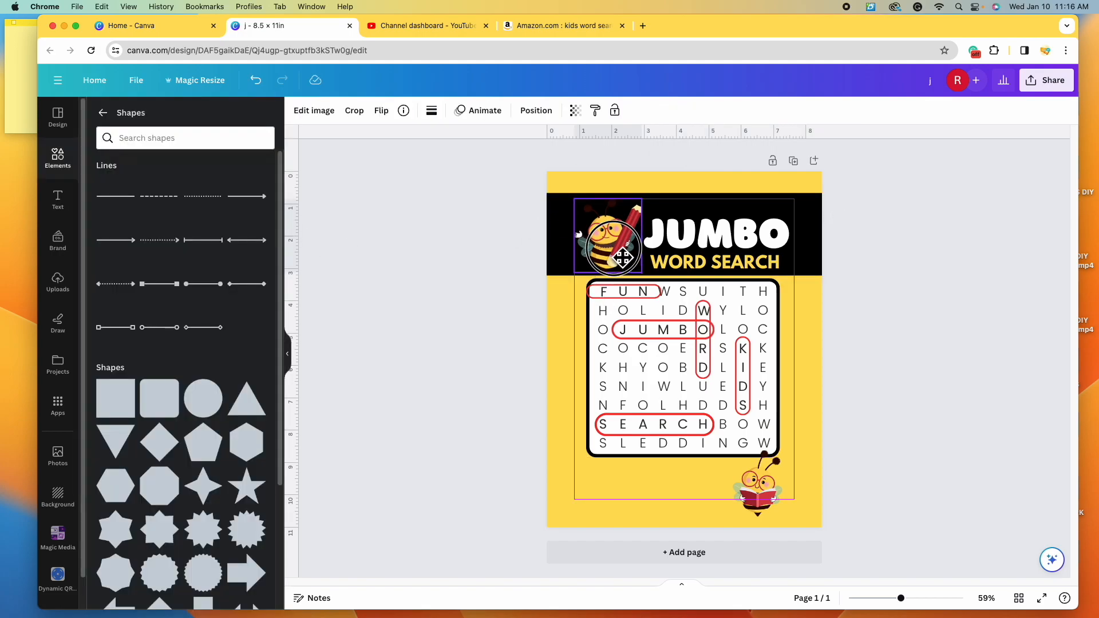
{"action": "left_click", "coordinate": [623, 255]}
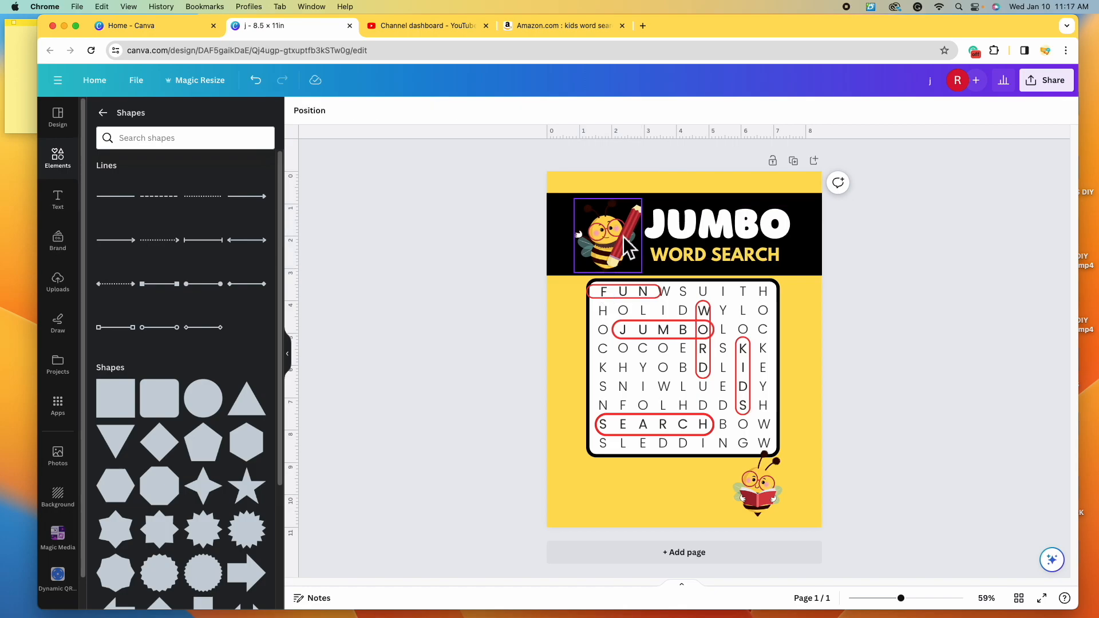
Add a Glow shadow effect to the pencil bee in the title band.
{"action": "left_click", "coordinate": [622, 236]}
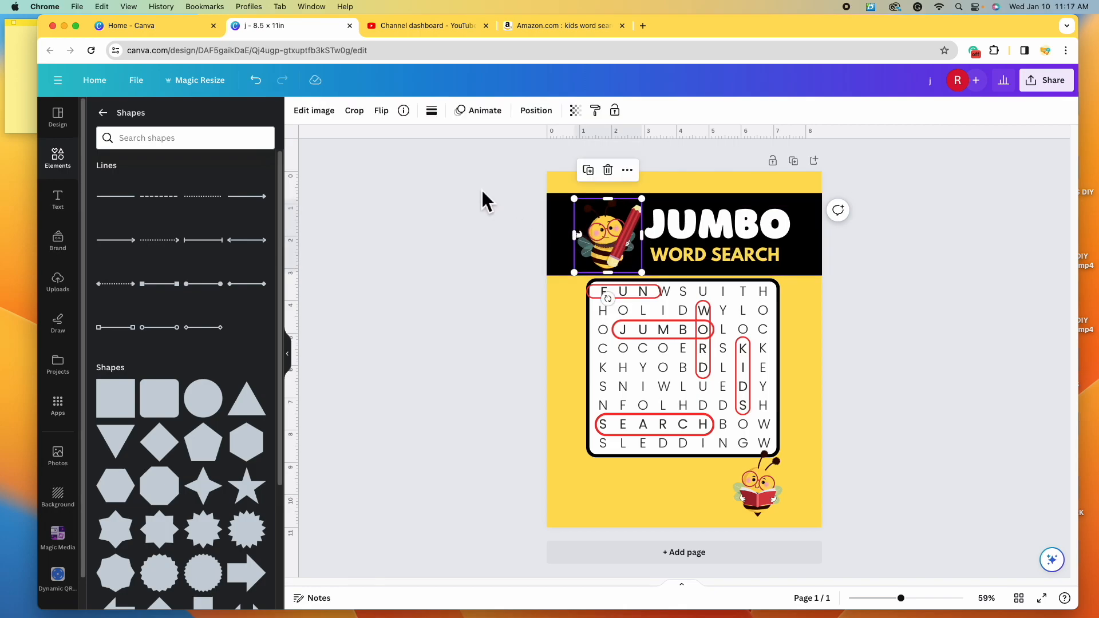
{"action": "left_click", "coordinate": [318, 114]}
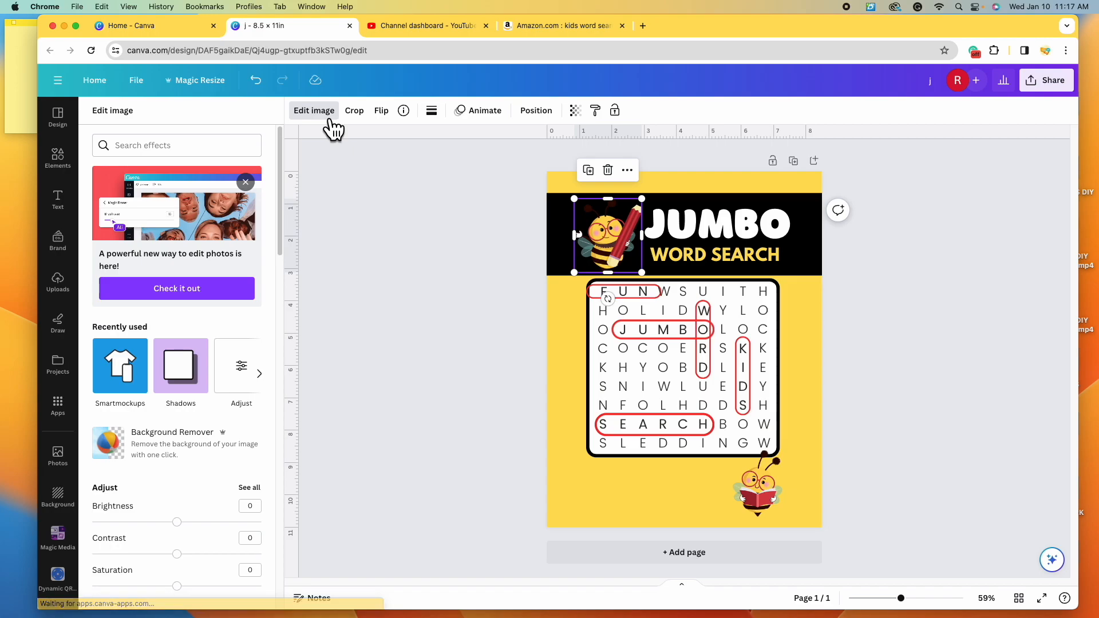
{"action": "scroll", "coordinate": [218, 293], "scroll_direction": "down", "scroll_amount": 3}
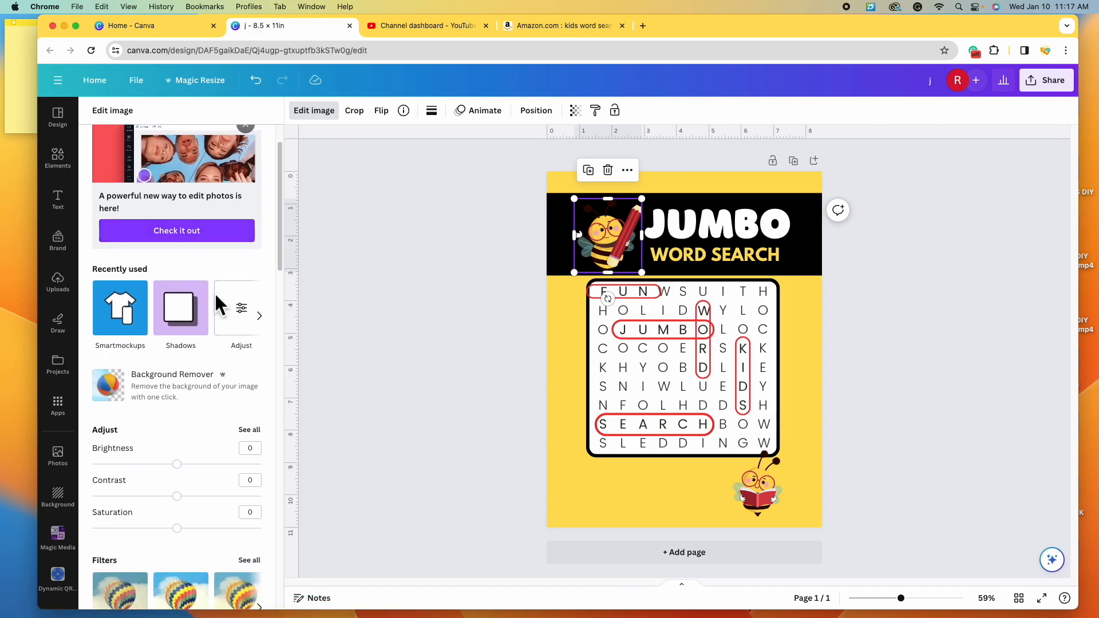
{"action": "scroll", "coordinate": [214, 292], "scroll_direction": "down", "scroll_amount": 7}
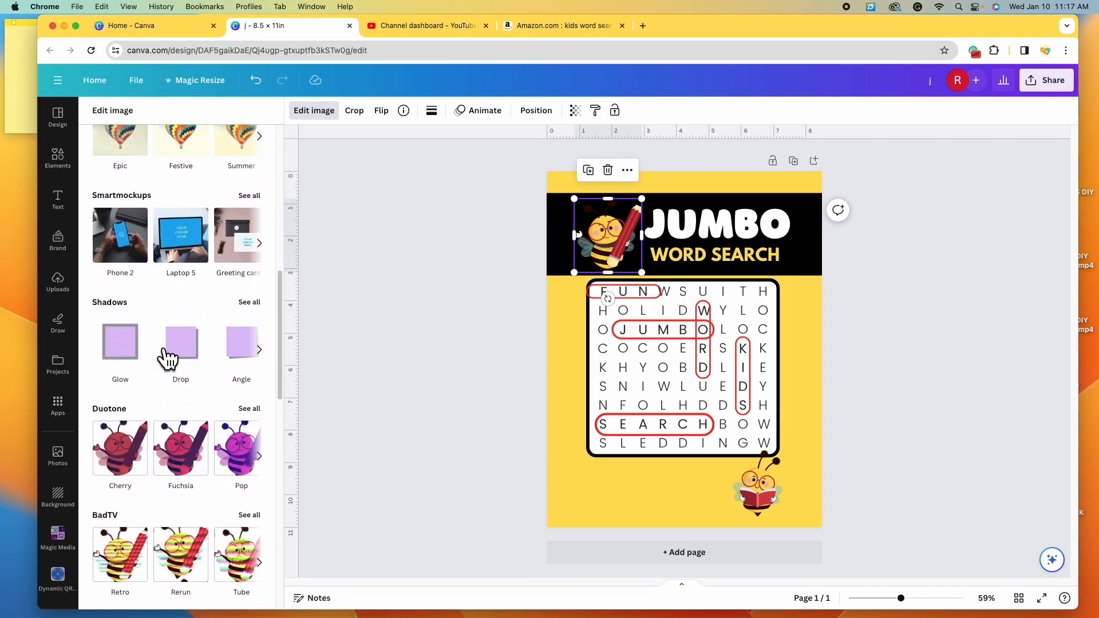
{"action": "left_click", "coordinate": [252, 302]}
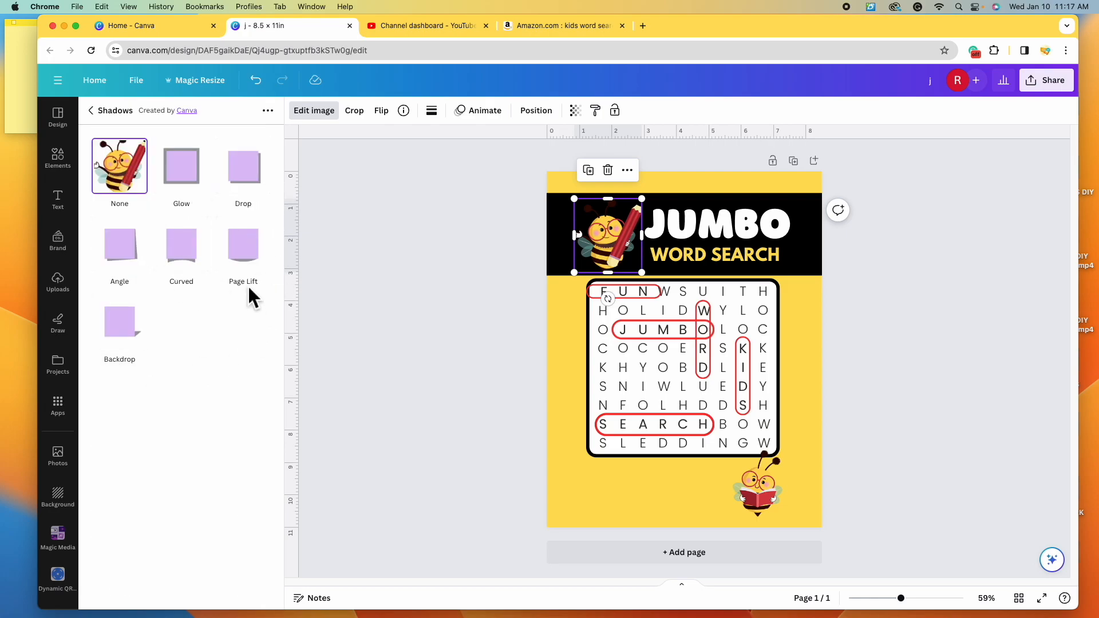
{"action": "left_click", "coordinate": [196, 180]}
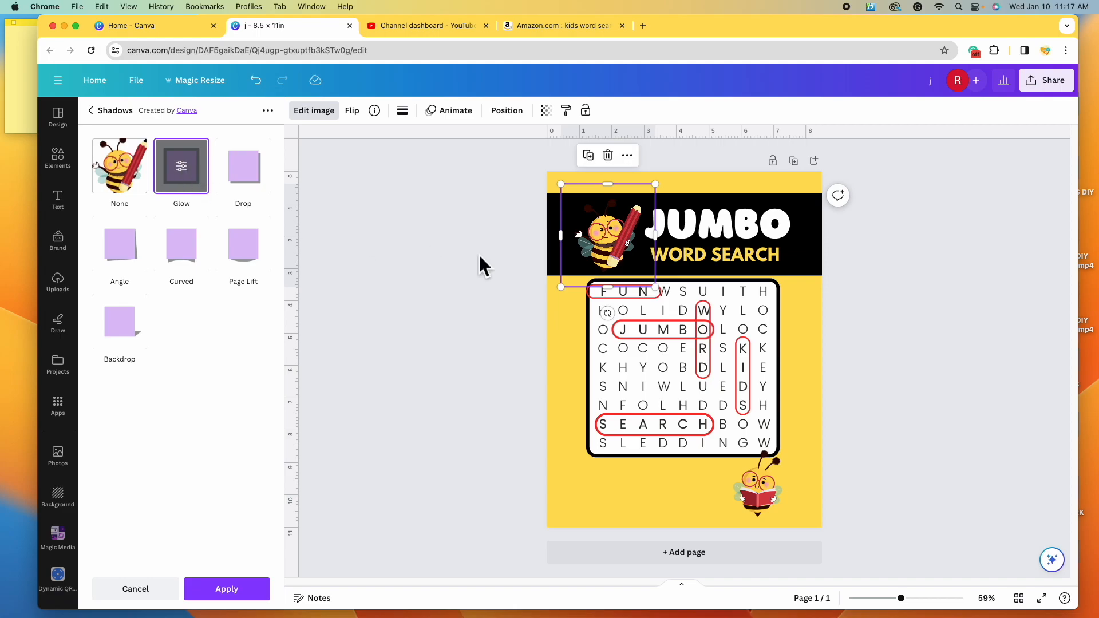
Try red and yellow for the pencil bee's glow, and settle on white from the document colors.
{"action": "left_click", "coordinate": [185, 171]}
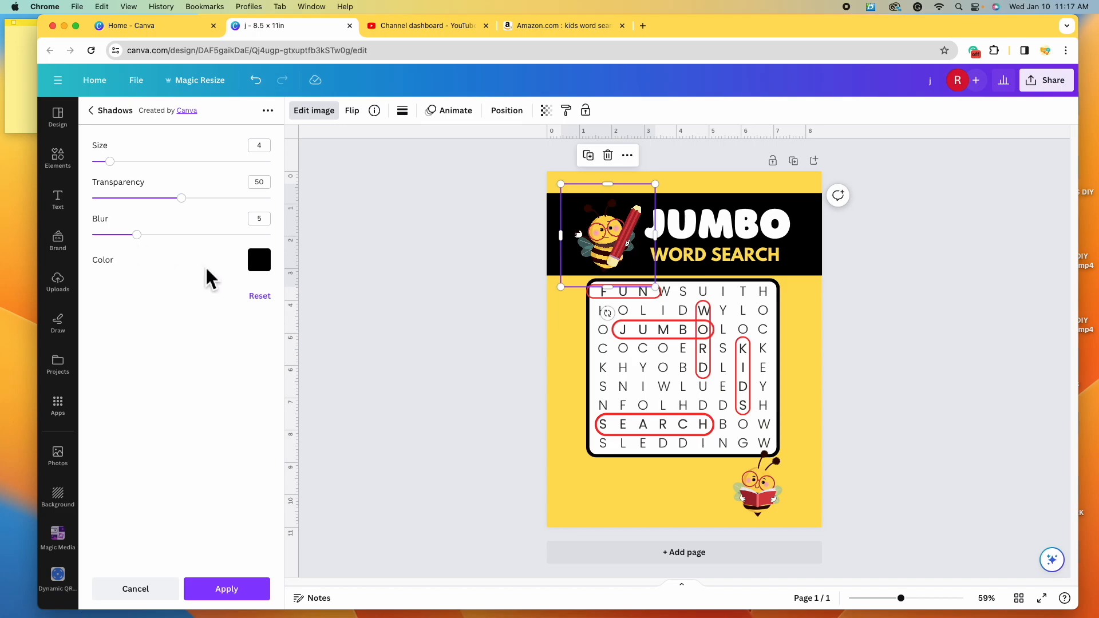
{"action": "left_click", "coordinate": [271, 274]}
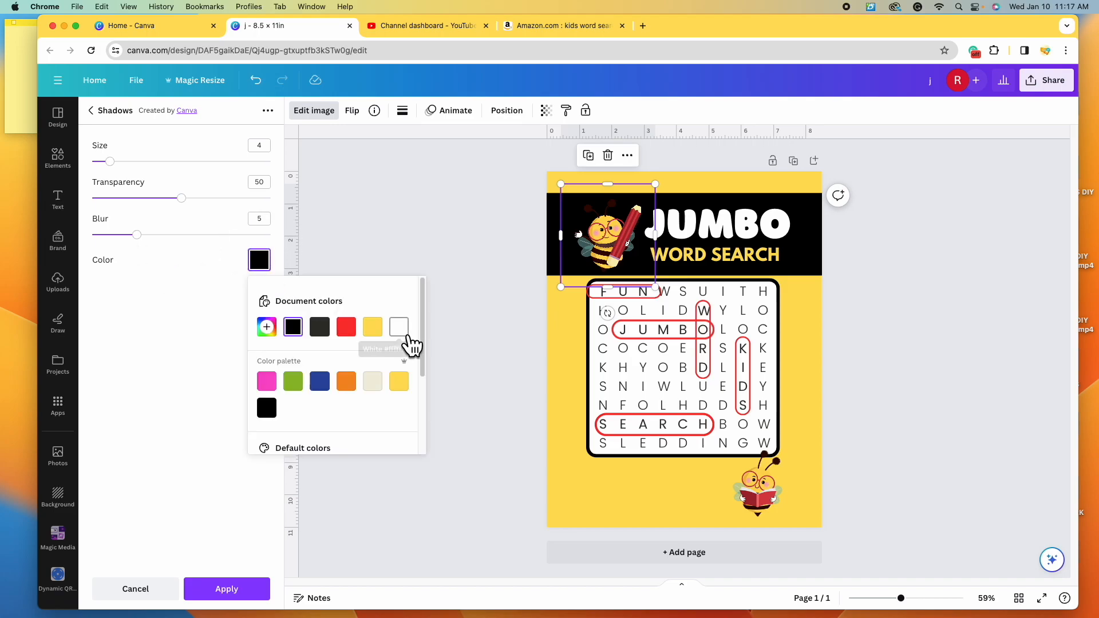
{"action": "left_click", "coordinate": [346, 330]}
{"action": "left_click", "coordinate": [379, 334]}
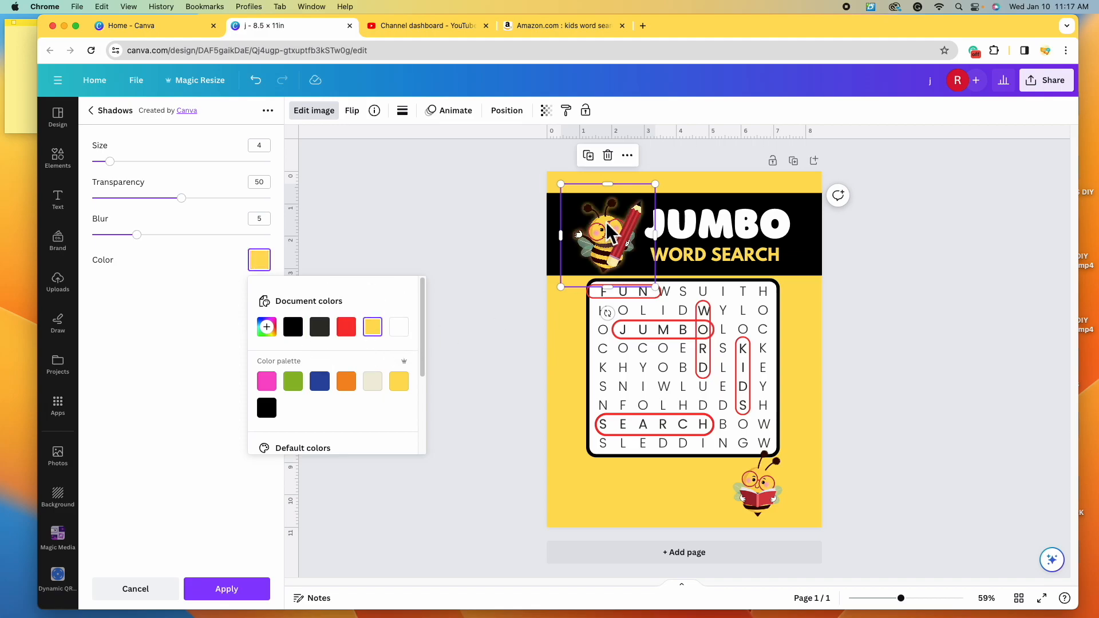
{"action": "left_click", "coordinate": [406, 333]}
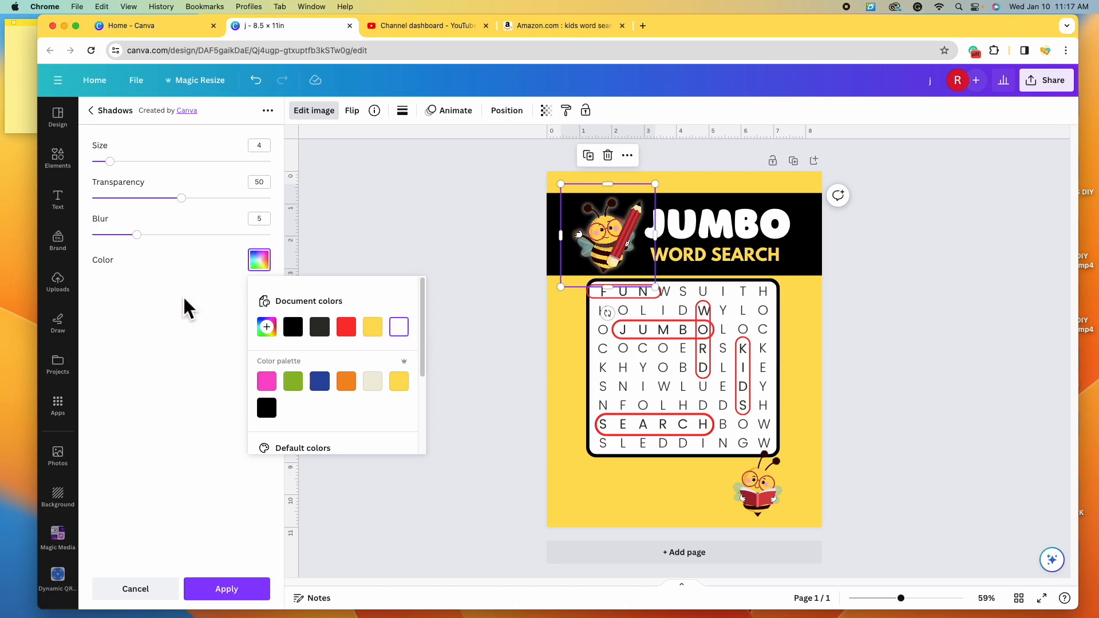
{"action": "left_click", "coordinate": [148, 147]}
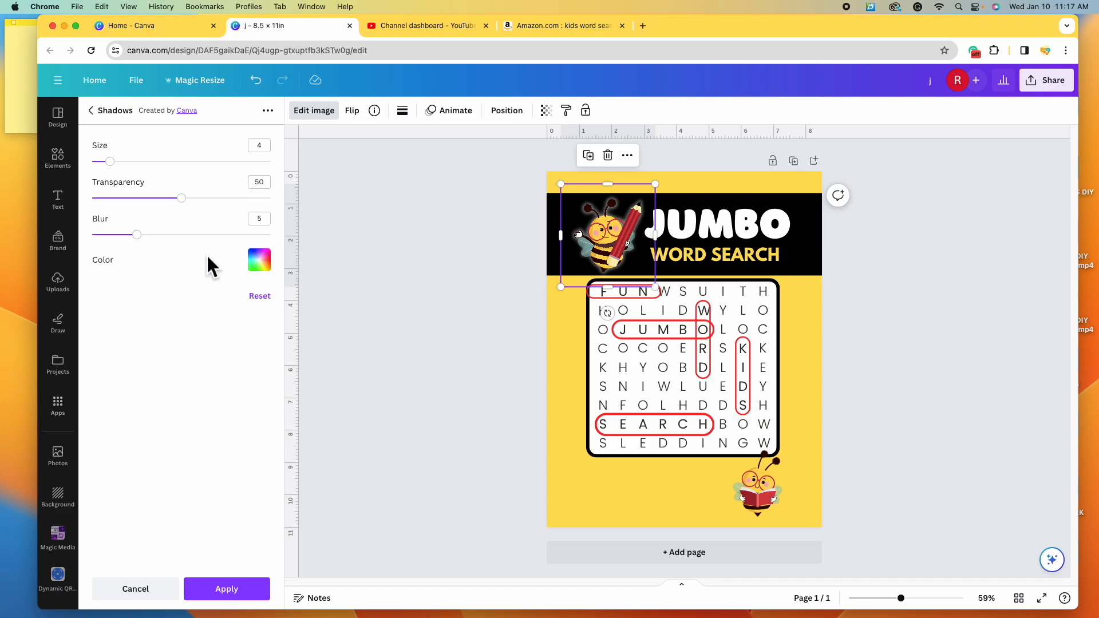
Set the bee's glow to blur 0, transparency 100 and size 5, and apply the effect.
{"action": "left_click_drag", "start_coordinate": [150, 245], "coordinate": [103, 261]}
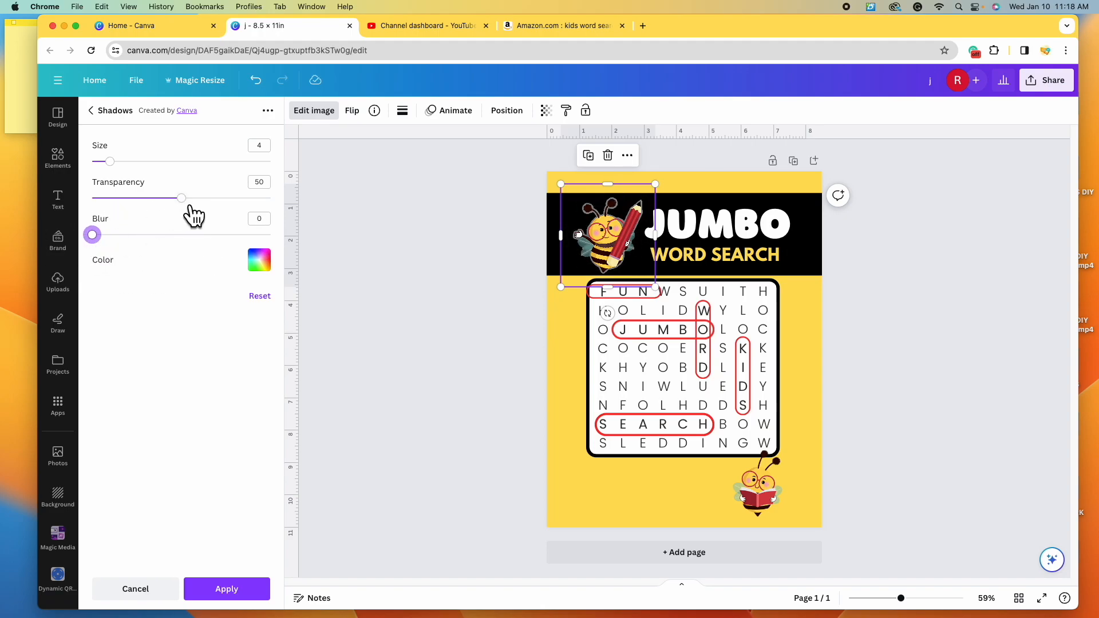
{"action": "left_click_drag", "start_coordinate": [194, 204], "coordinate": [299, 221]}
{"action": "mouse_move", "coordinate": [122, 169]}
{"action": "left_mouse_down"}
{"action": "mouse_move", "coordinate": [148, 171]}
{"action": "mouse_move", "coordinate": [130, 182]}
{"action": "left_mouse_up"}
{"action": "left_click", "coordinate": [259, 588]}
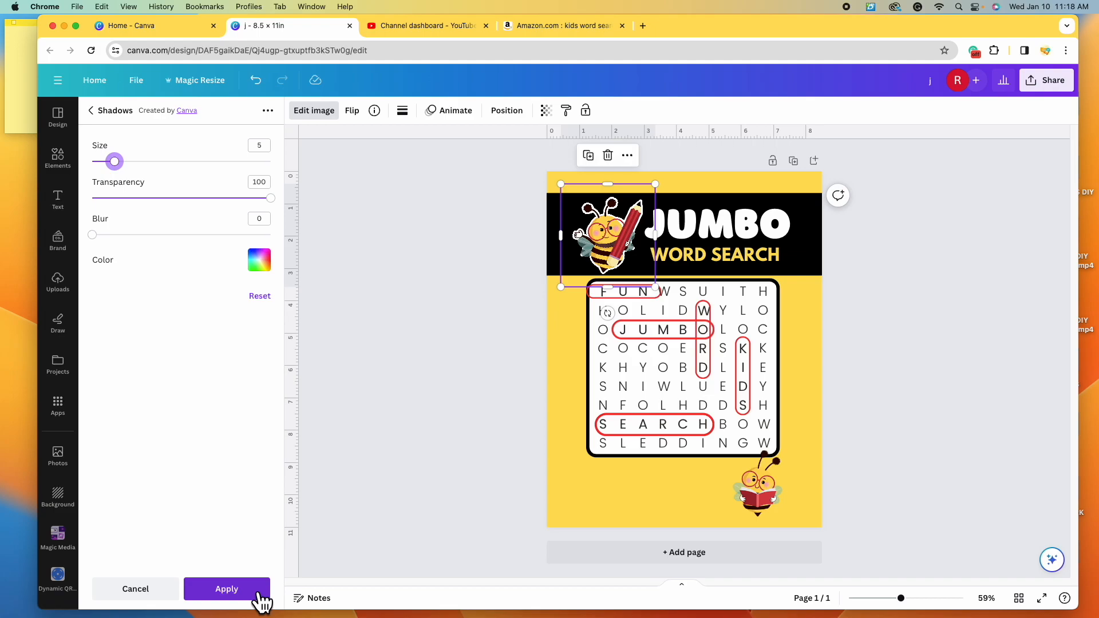
{"action": "left_click", "coordinate": [430, 474]}
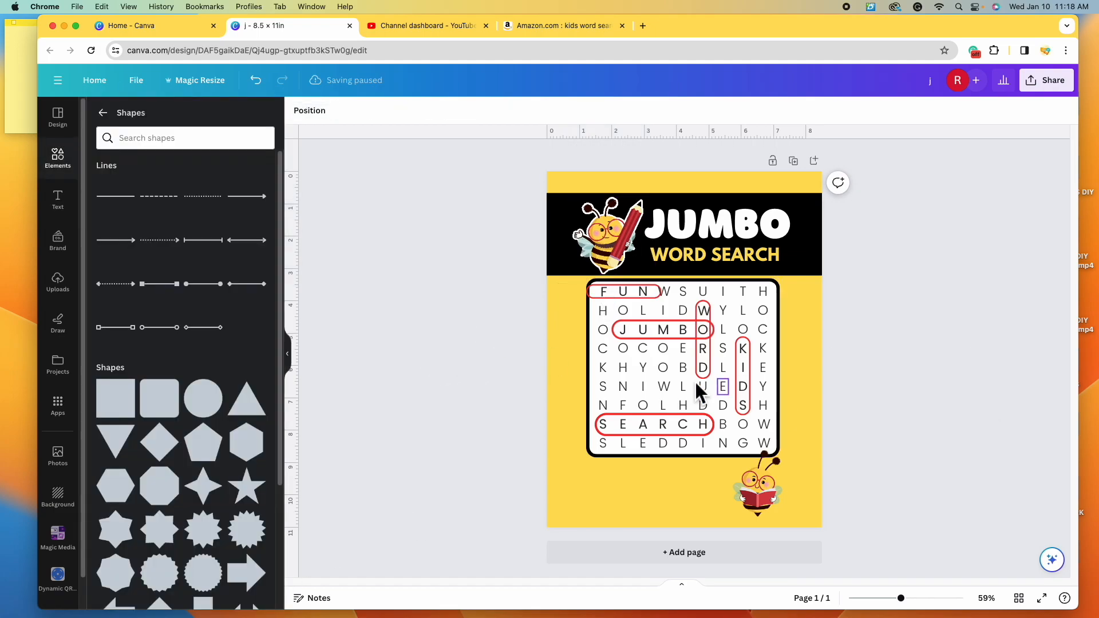
Fine-tune the size and position of the outlined pencil bee beside the JUMBO title.
{"action": "left_click", "coordinate": [628, 255]}
{"action": "left_click_drag", "start_coordinate": [646, 196], "coordinate": [643, 199]}
{"action": "left_click_drag", "start_coordinate": [625, 241], "coordinate": [626, 242]}
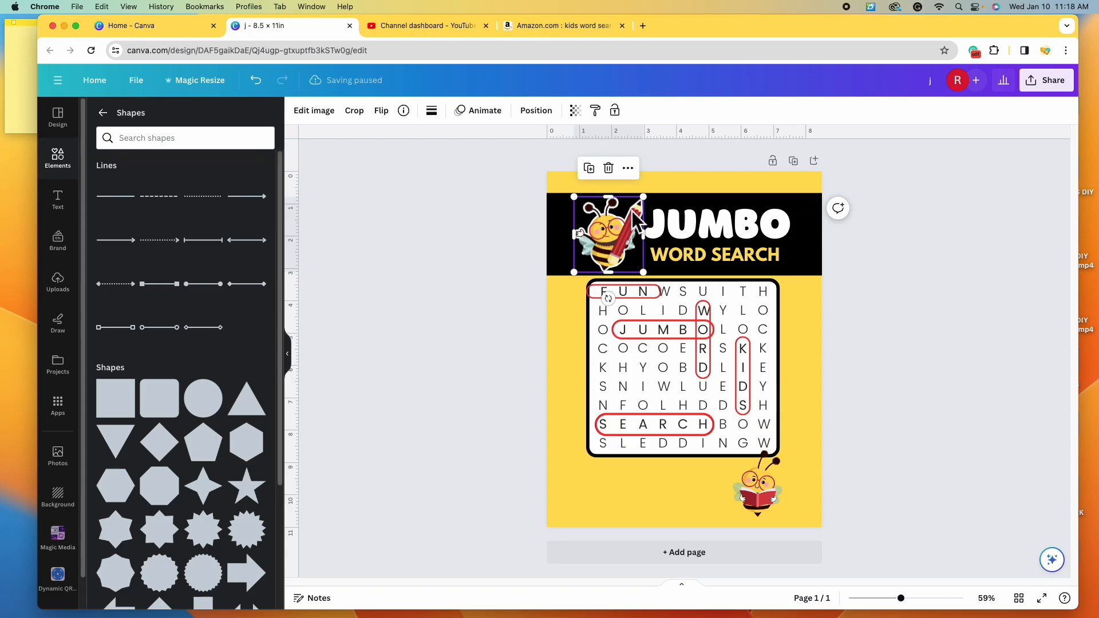
Examine the bee's white outline, the title and the circled-word grid at 90% magnification.
{"action": "left_click", "coordinate": [910, 600]}
{"action": "left_click_drag", "start_coordinate": [923, 603], "coordinate": [913, 599]}
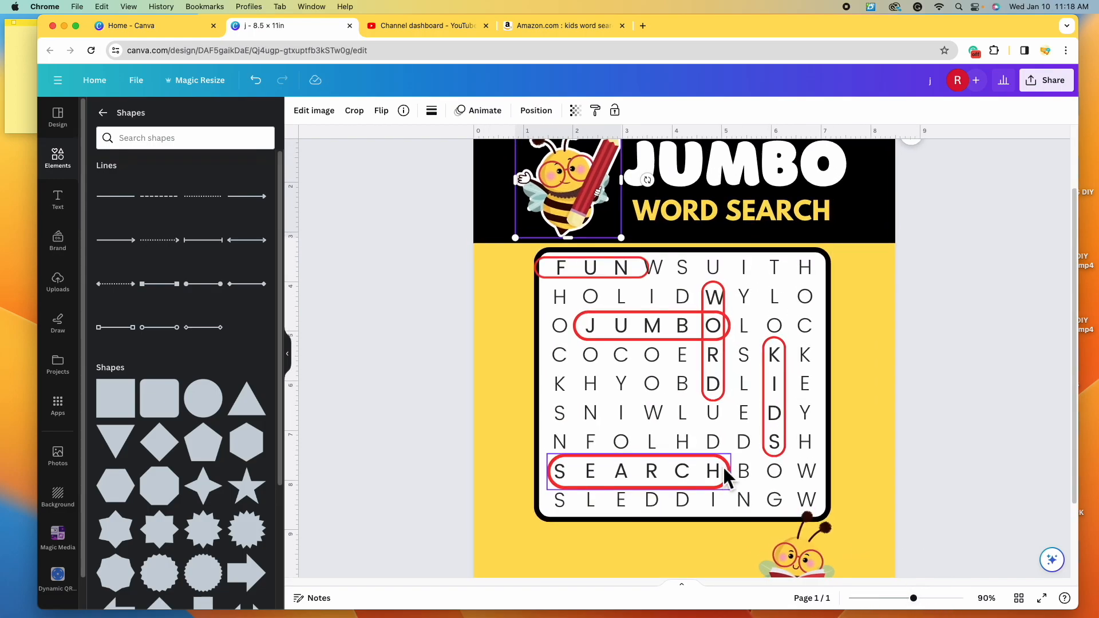
{"action": "scroll", "coordinate": [723, 466], "scroll_direction": "up", "scroll_amount": 3}
{"action": "scroll", "coordinate": [723, 465], "scroll_direction": "down", "scroll_amount": 2}
{"action": "scroll", "coordinate": [723, 466], "scroll_direction": "up", "scroll_amount": 1}
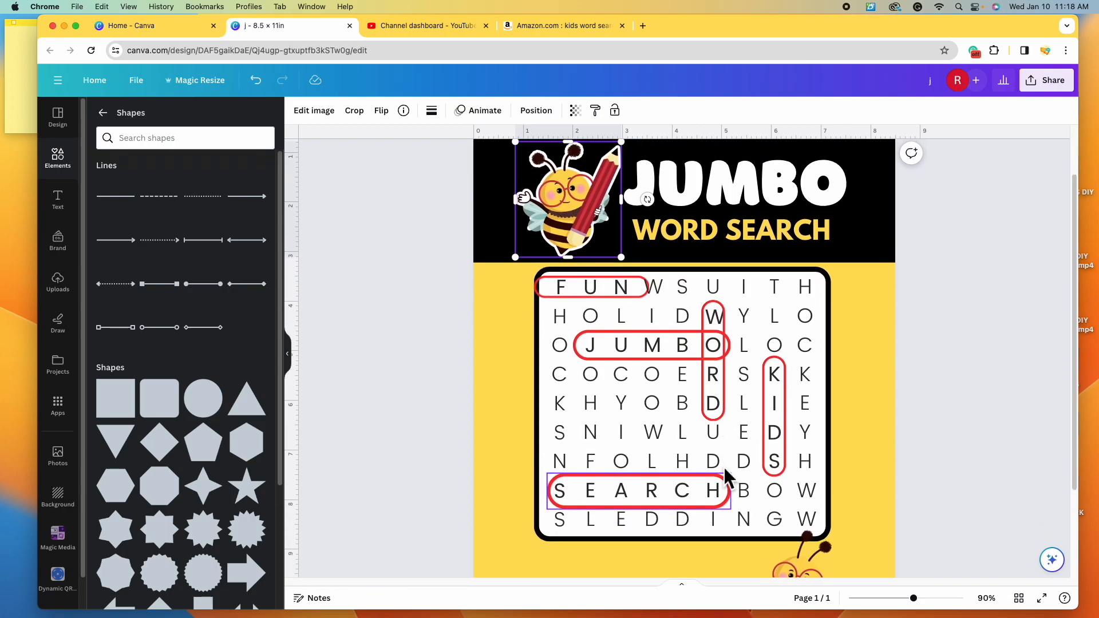
{"action": "left_click", "coordinate": [902, 598]}
{"action": "left_click", "coordinate": [472, 279]}
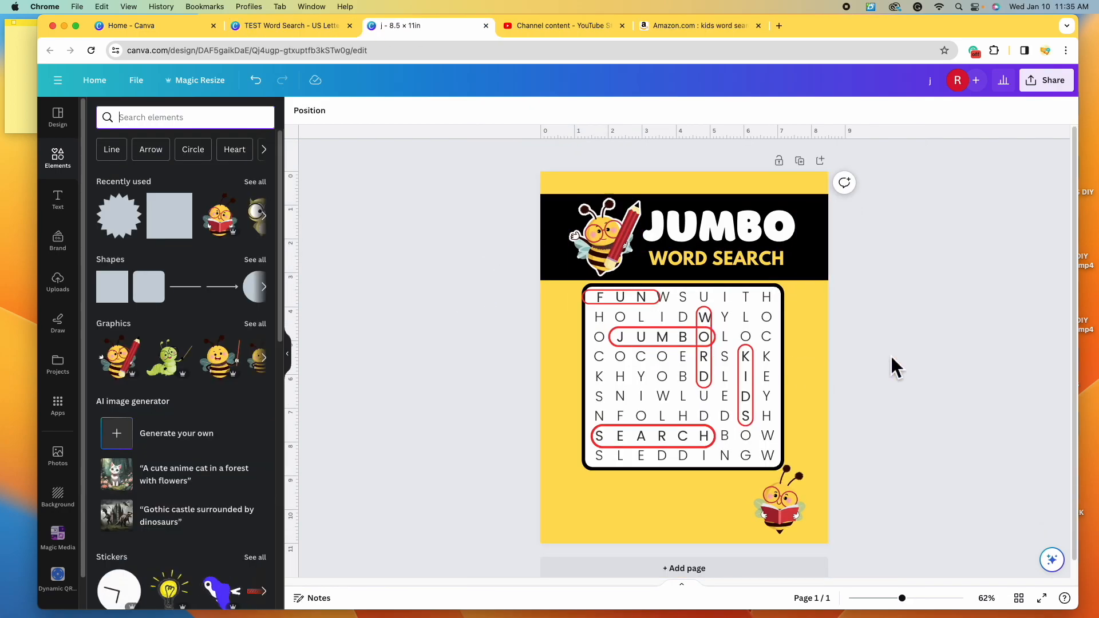
Duplicate the black title band, place the copy below the word grid and shorten it to about 1.8 in high.
{"action": "left_click", "coordinate": [817, 267]}
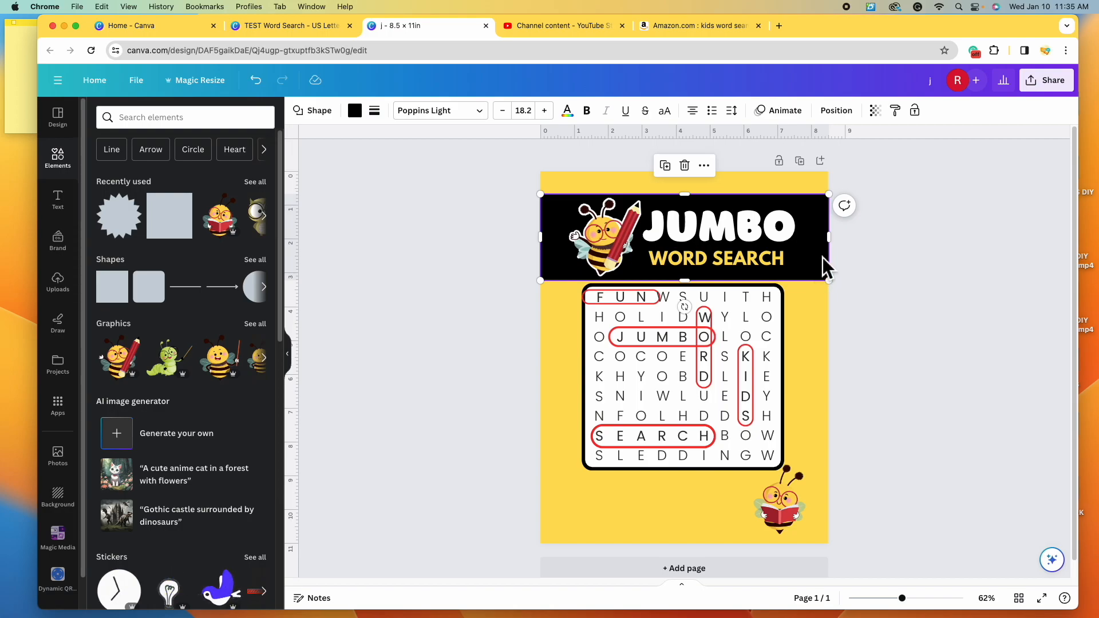
{"action": "left_click", "coordinate": [672, 171]}
{"action": "left_click_drag", "start_coordinate": [802, 238], "coordinate": [801, 493]}
{"action": "left_click_drag", "start_coordinate": [697, 457], "coordinate": [698, 483]}
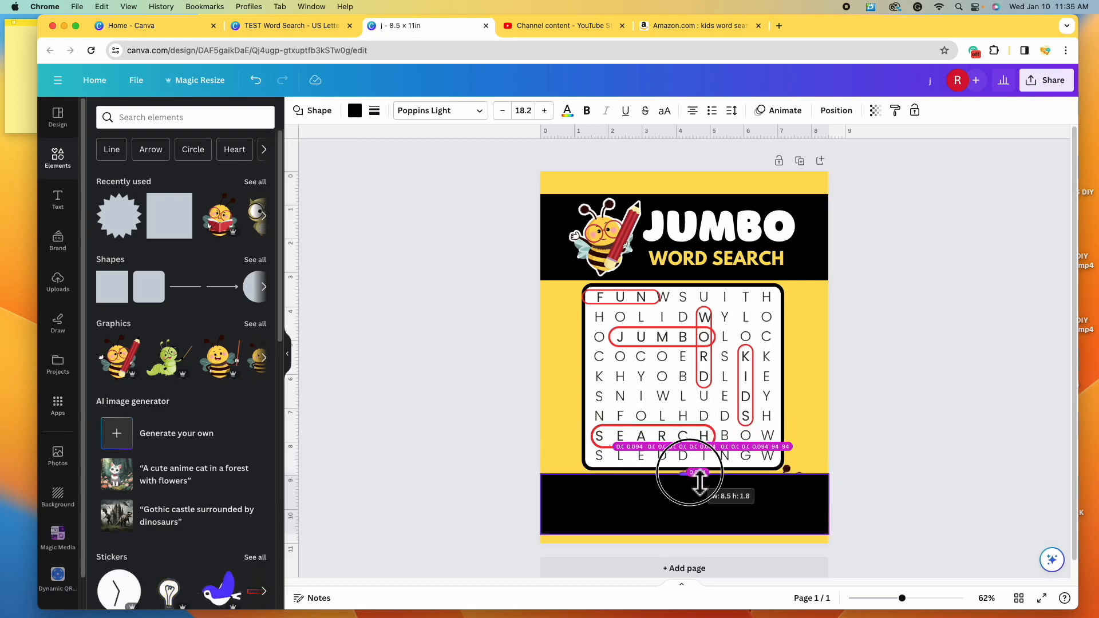
Reorder the bottom black band's layer so it sits directly beneath the two bee graphics.
{"action": "left_click_drag", "start_coordinate": [698, 483], "coordinate": [699, 483]}
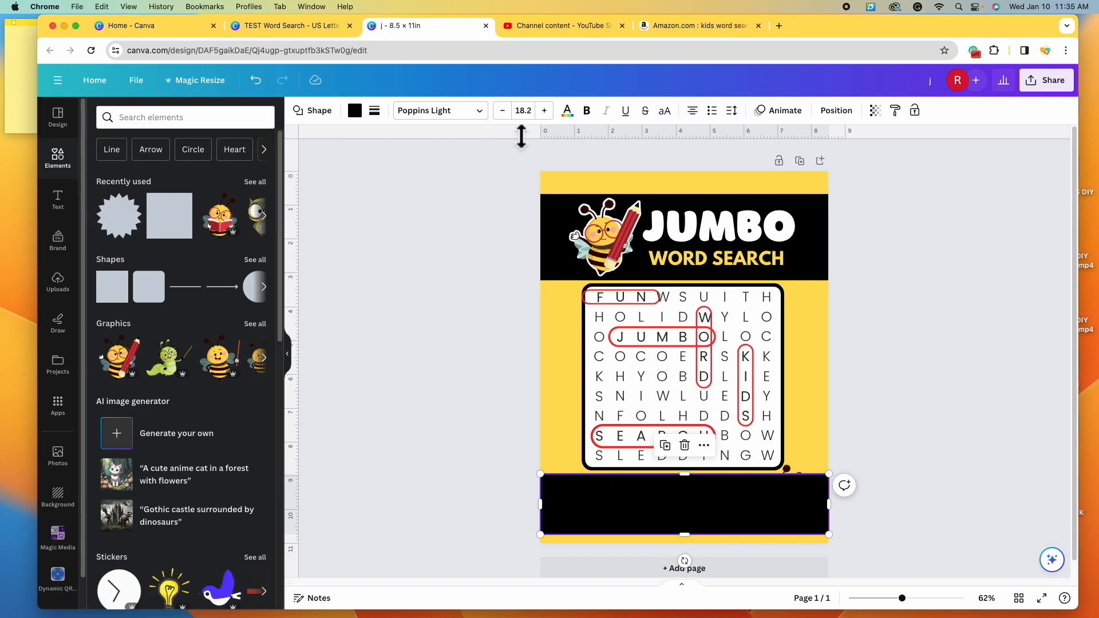
{"action": "left_click", "coordinate": [851, 113]}
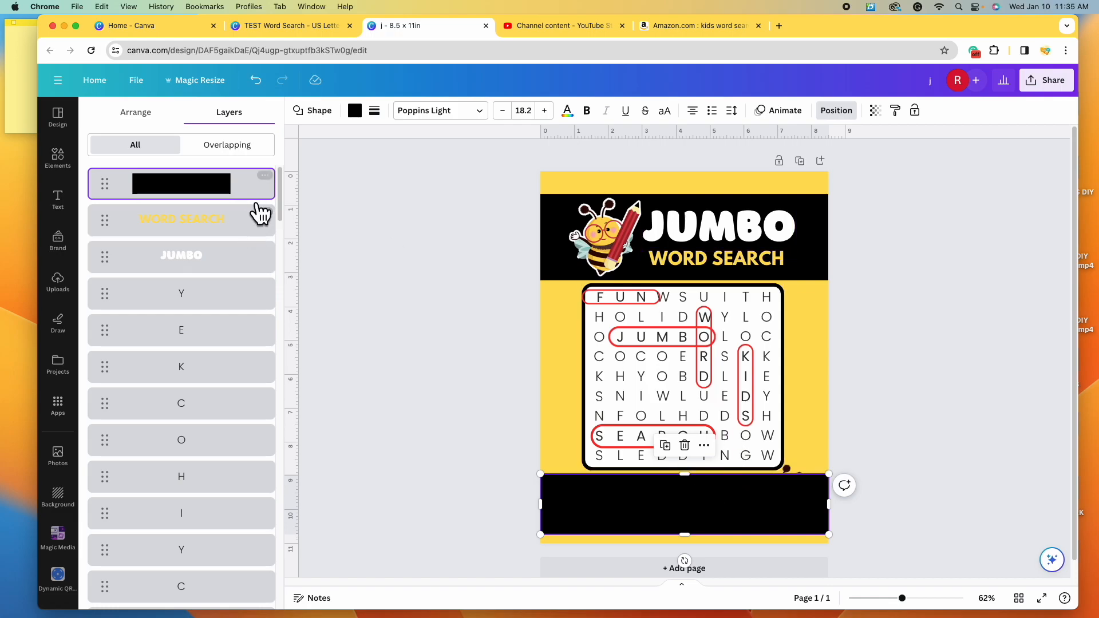
{"action": "left_click_drag", "start_coordinate": [259, 198], "coordinate": [240, 365]}
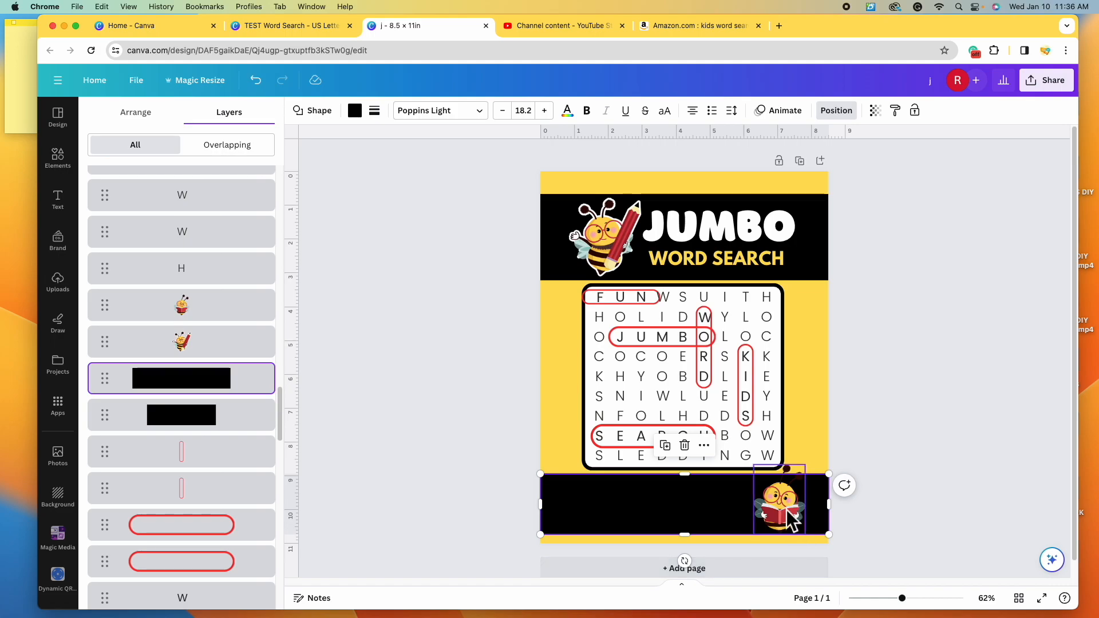
{"action": "left_click", "coordinate": [947, 469]}
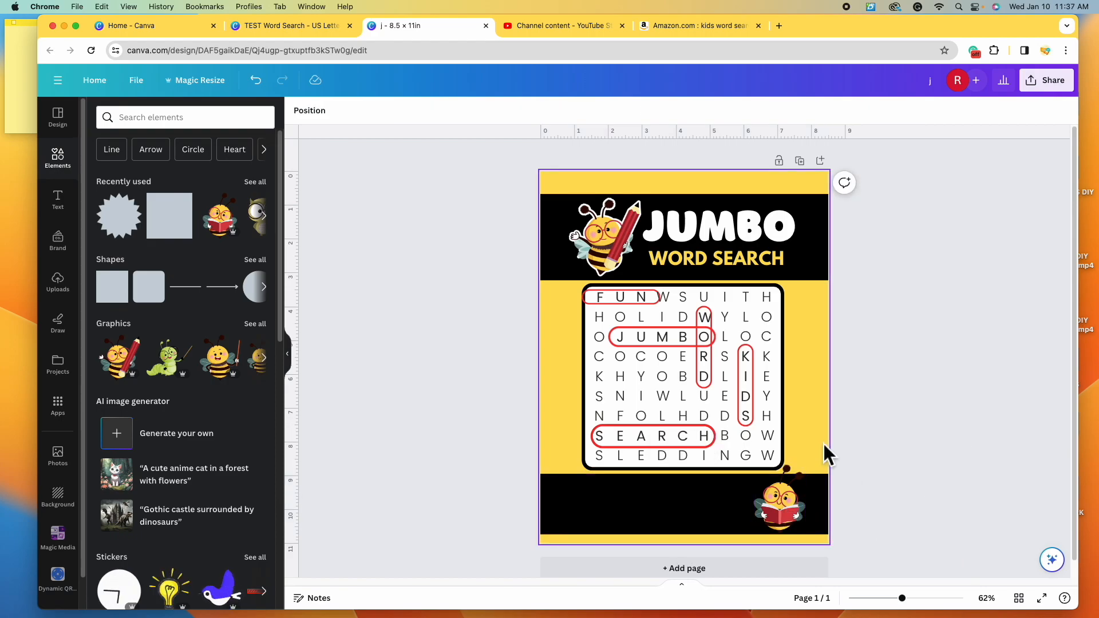
Add a Glow shadow to the reading bee on the bottom band and open the glow's settings.
{"action": "left_click", "coordinate": [795, 517]}
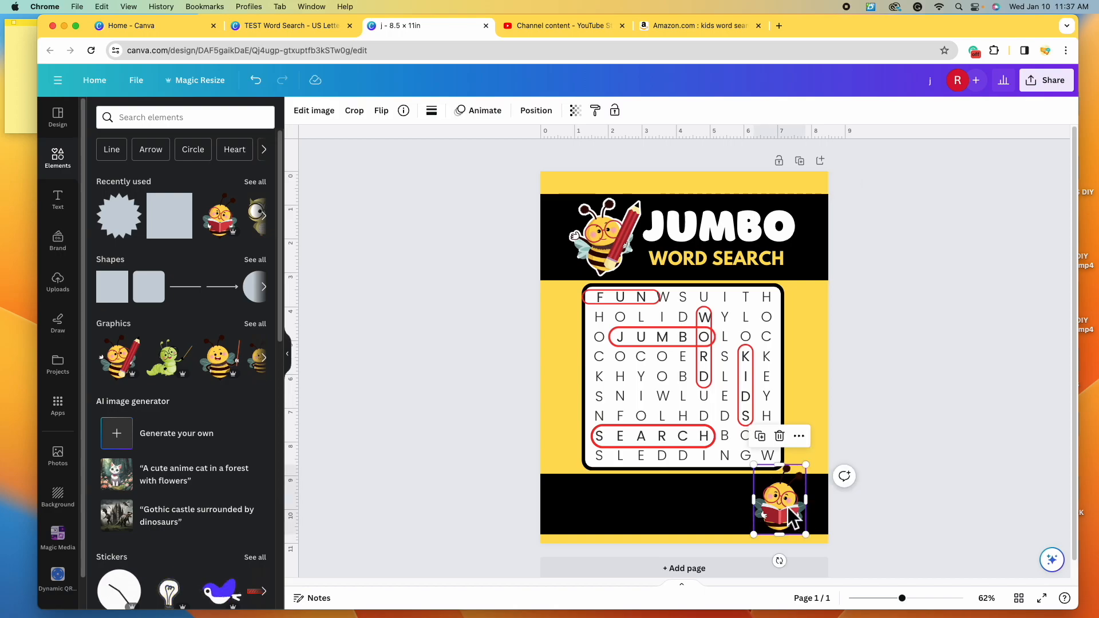
{"action": "left_click", "coordinate": [338, 114]}
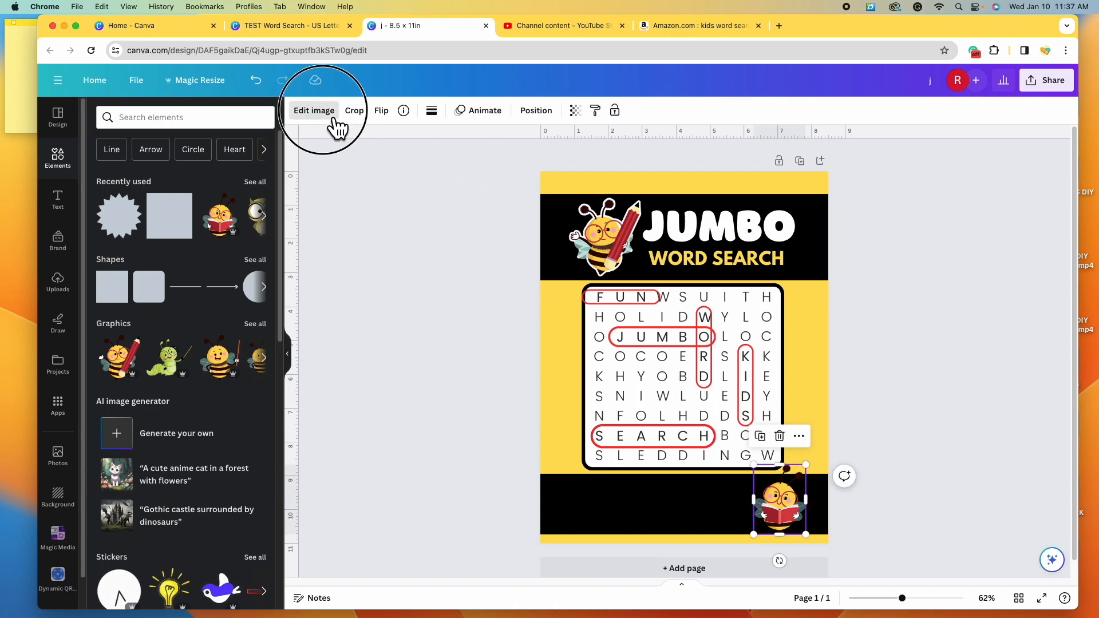
{"action": "scroll", "coordinate": [194, 375], "scroll_direction": "down", "scroll_amount": 2}
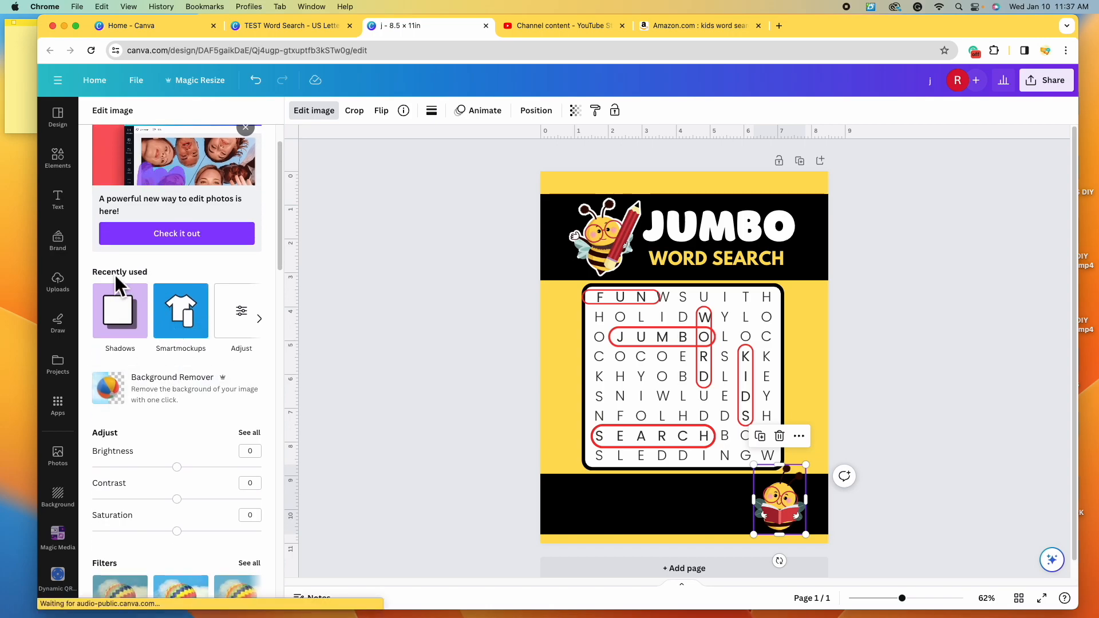
{"action": "left_click", "coordinate": [127, 318]}
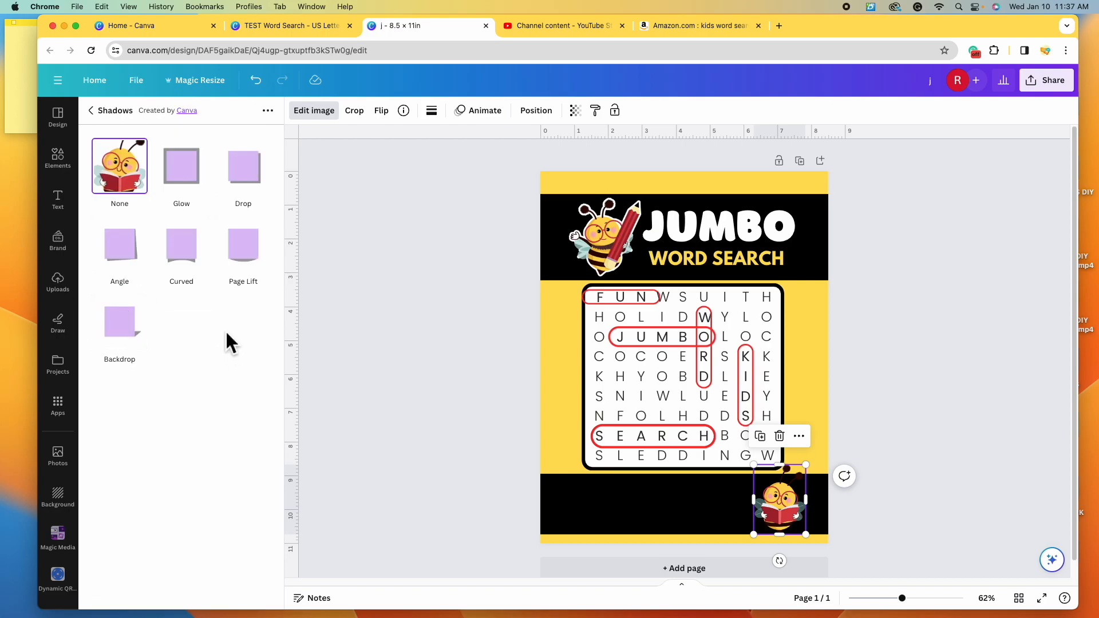
{"action": "left_click", "coordinate": [195, 176]}
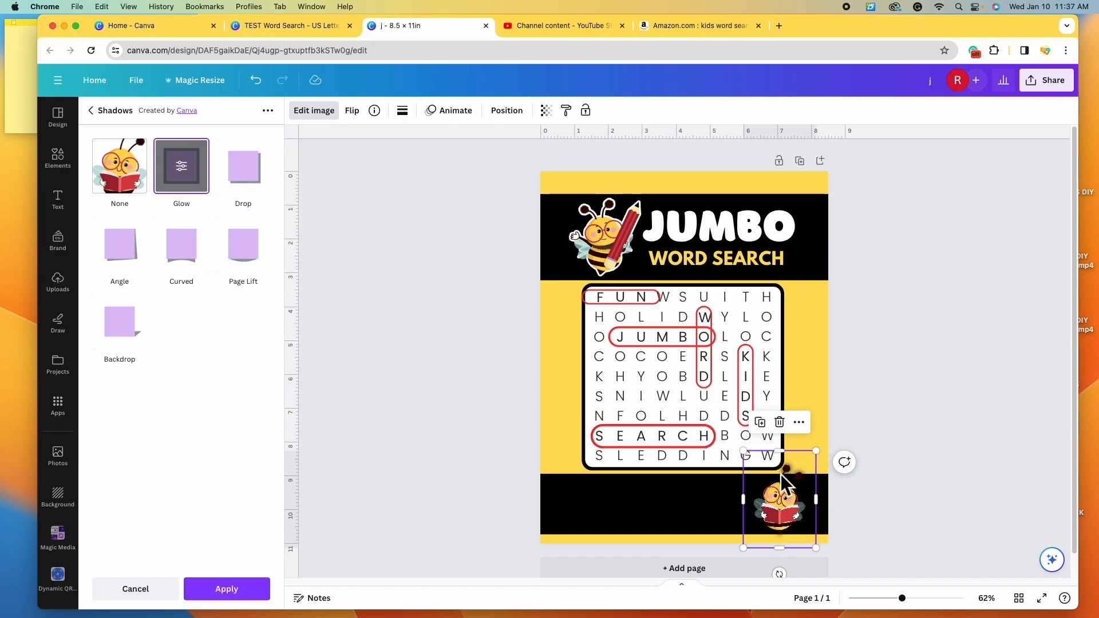
{"action": "left_click", "coordinate": [183, 167]}
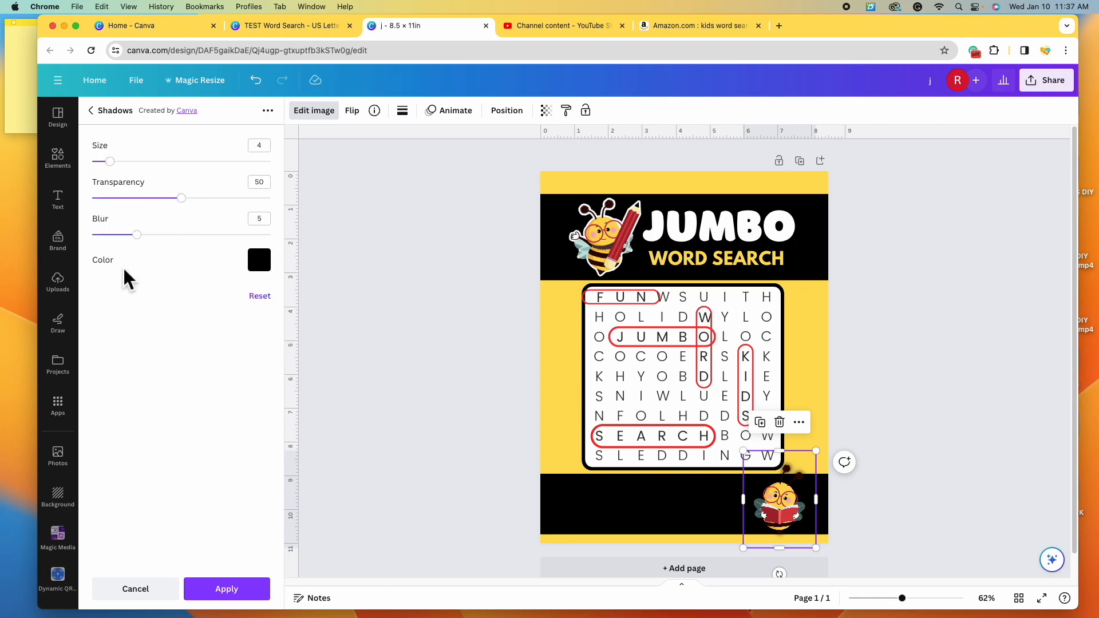
Set the reading bee's glow to blur 0, transparency 100, white and size 5, apply it, and fine-tune the bee's placement.
{"action": "left_click_drag", "start_coordinate": [148, 242], "coordinate": [77, 252]}
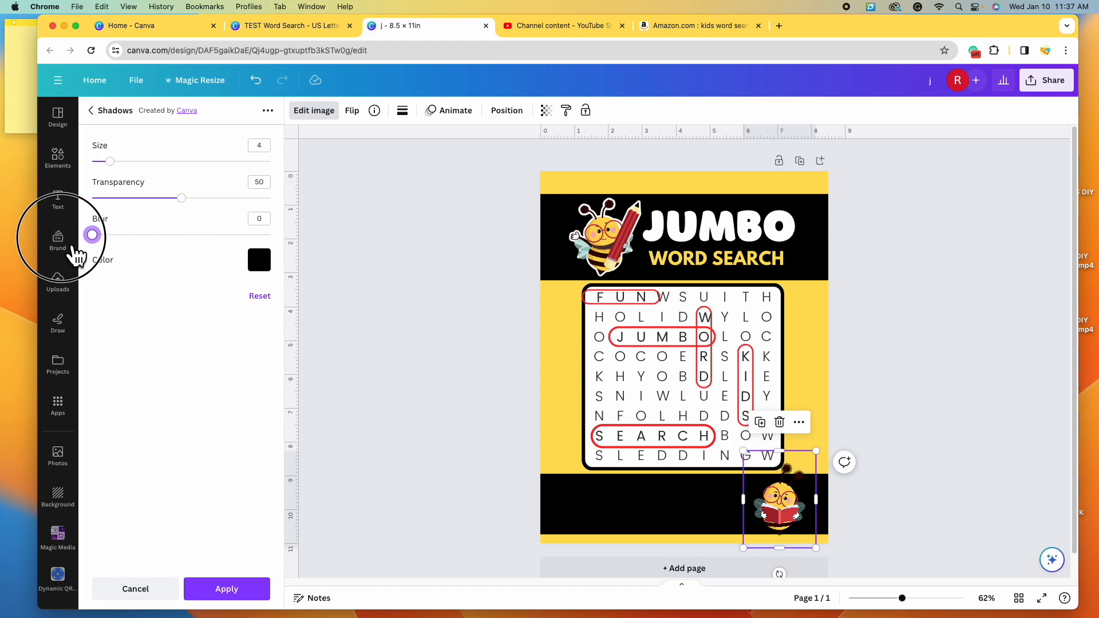
{"action": "left_click_drag", "start_coordinate": [182, 198], "coordinate": [287, 209]}
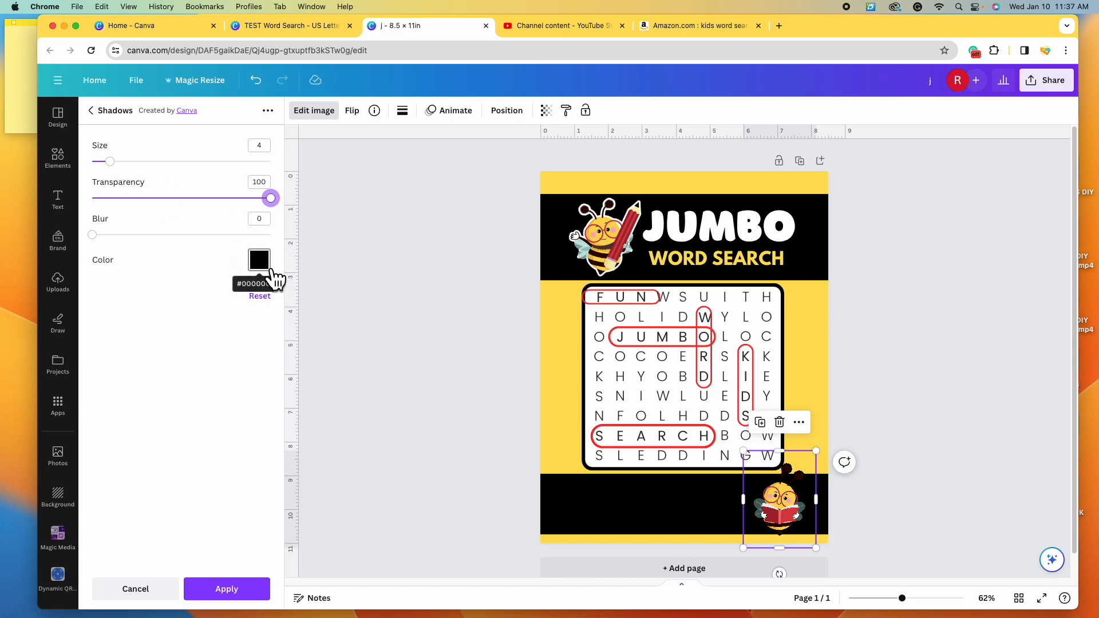
{"action": "left_click", "coordinate": [269, 267]}
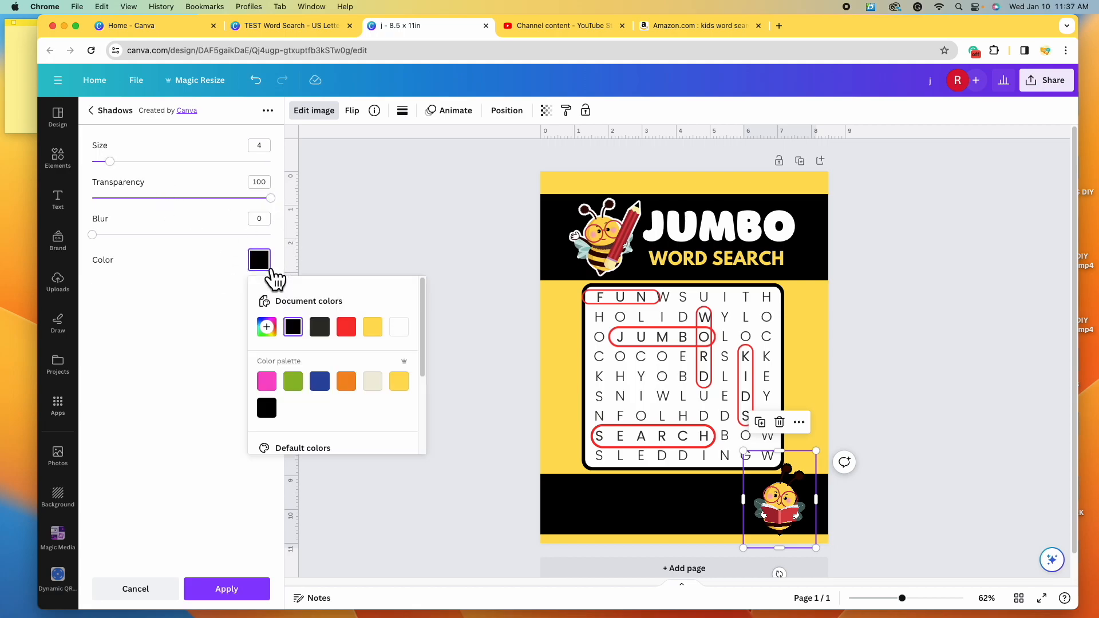
{"action": "left_click", "coordinate": [400, 330]}
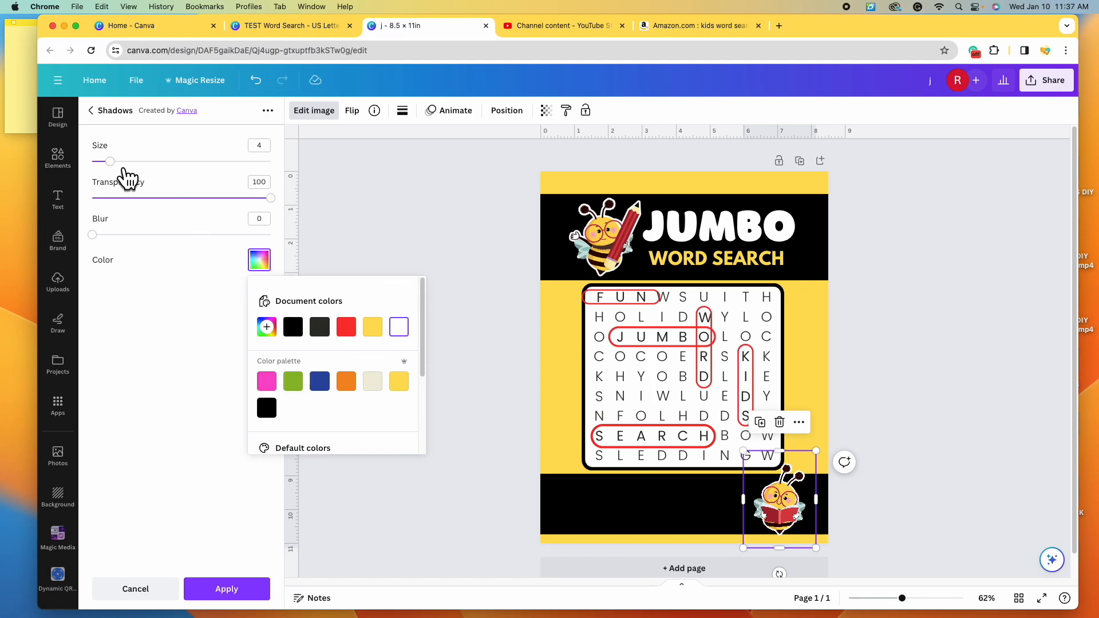
{"action": "mouse_move", "coordinate": [126, 178]}
{"action": "left_mouse_down"}
{"action": "mouse_move", "coordinate": [148, 182]}
{"action": "mouse_move", "coordinate": [131, 182]}
{"action": "left_mouse_up"}
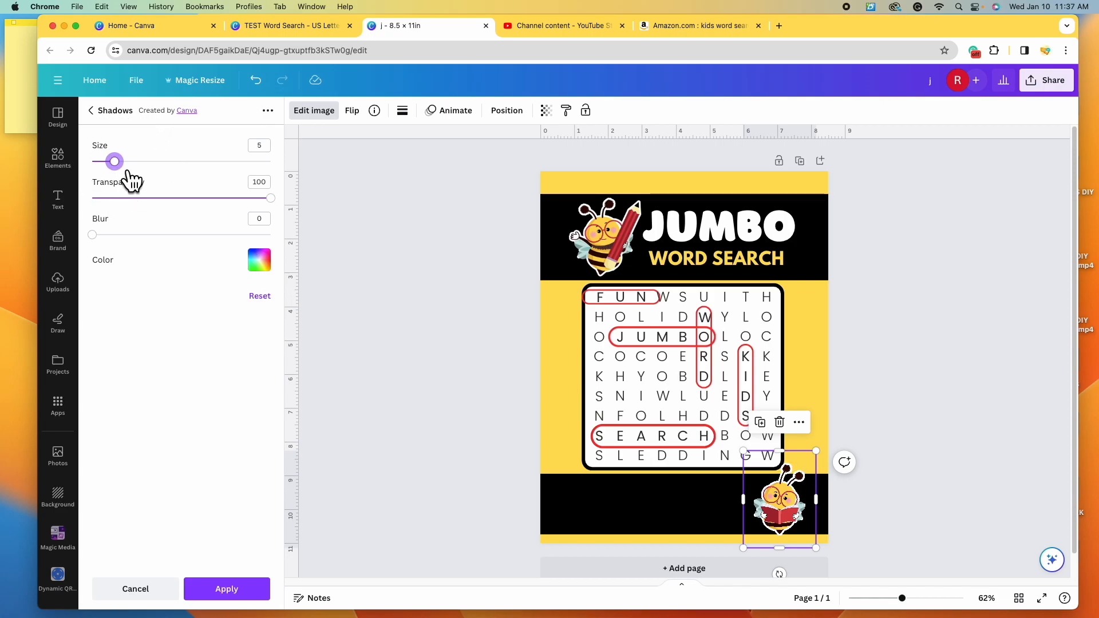
{"action": "left_click", "coordinate": [244, 586]}
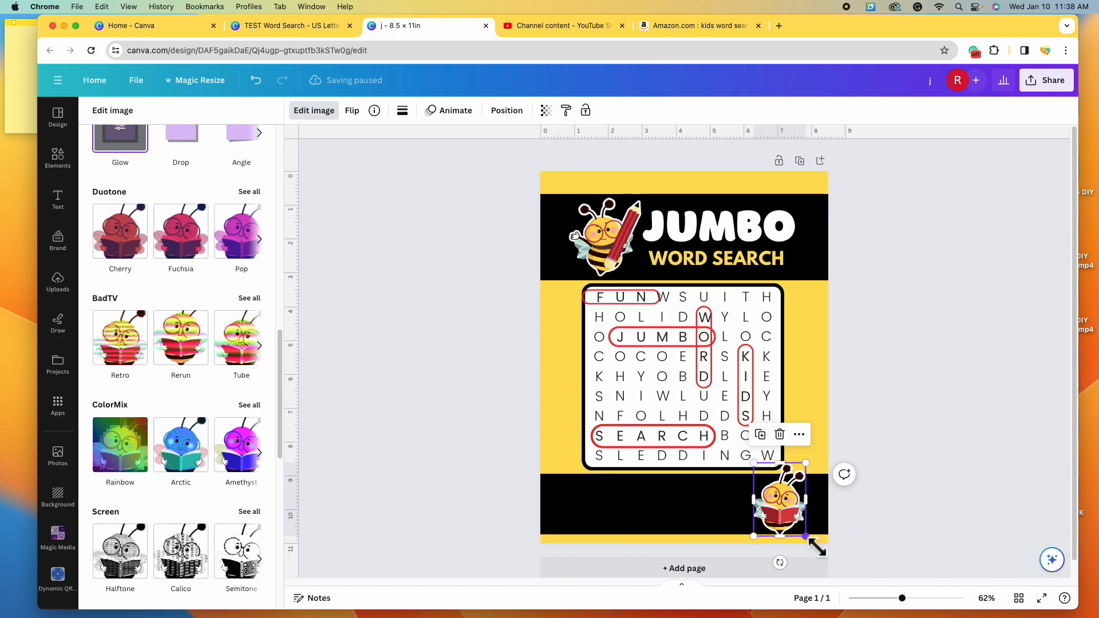
{"action": "left_click_drag", "start_coordinate": [806, 536], "coordinate": [790, 505]}
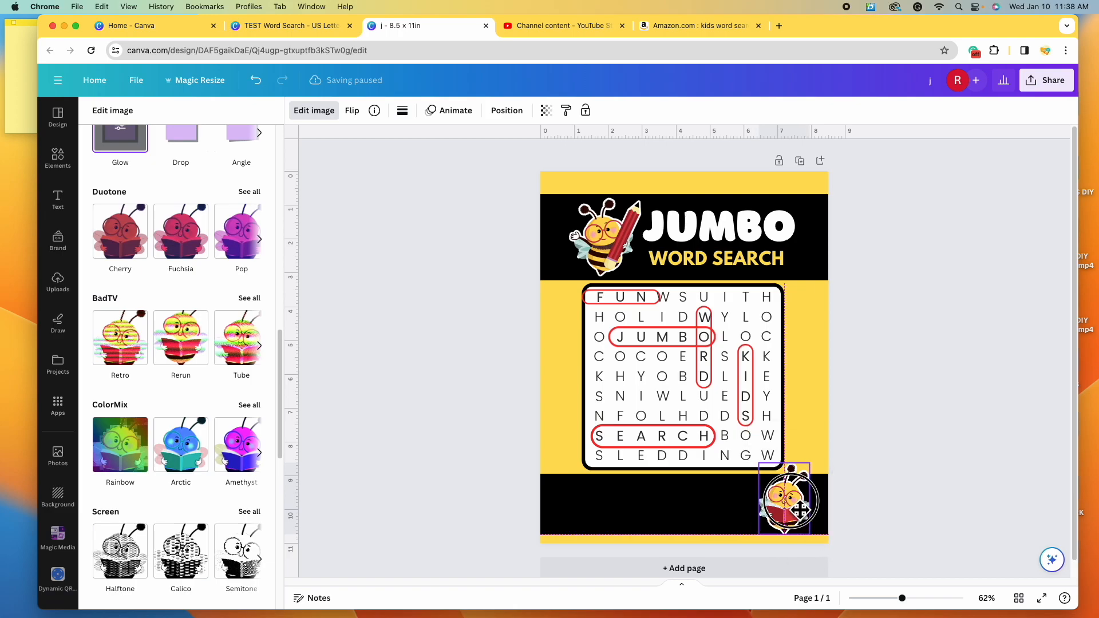
{"action": "left_click", "coordinate": [809, 484]}
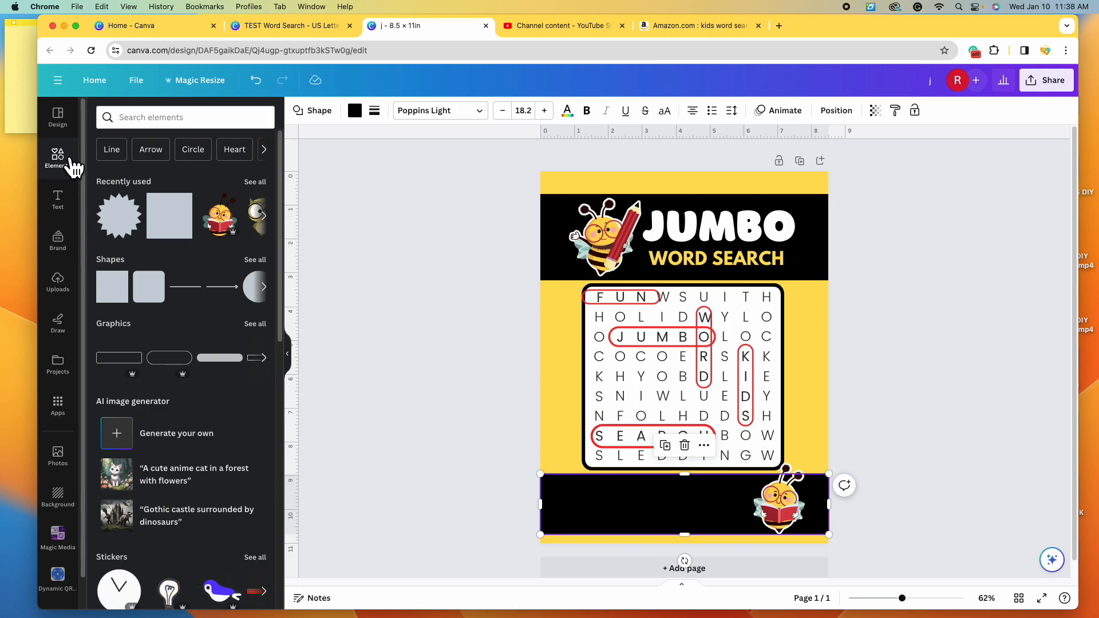
Search the elements for "shape" and place the green rough-edged circle graphic over the bottom band, opposite the reading bee.
{"action": "left_click", "coordinate": [172, 121]}
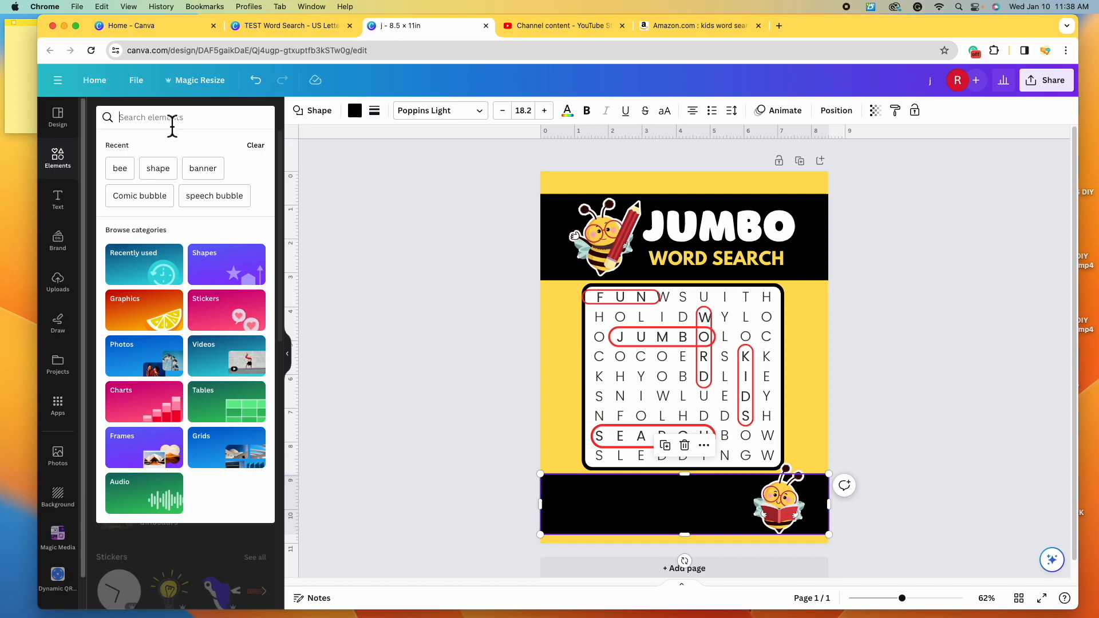
{"action": "type", "text": "shap"}
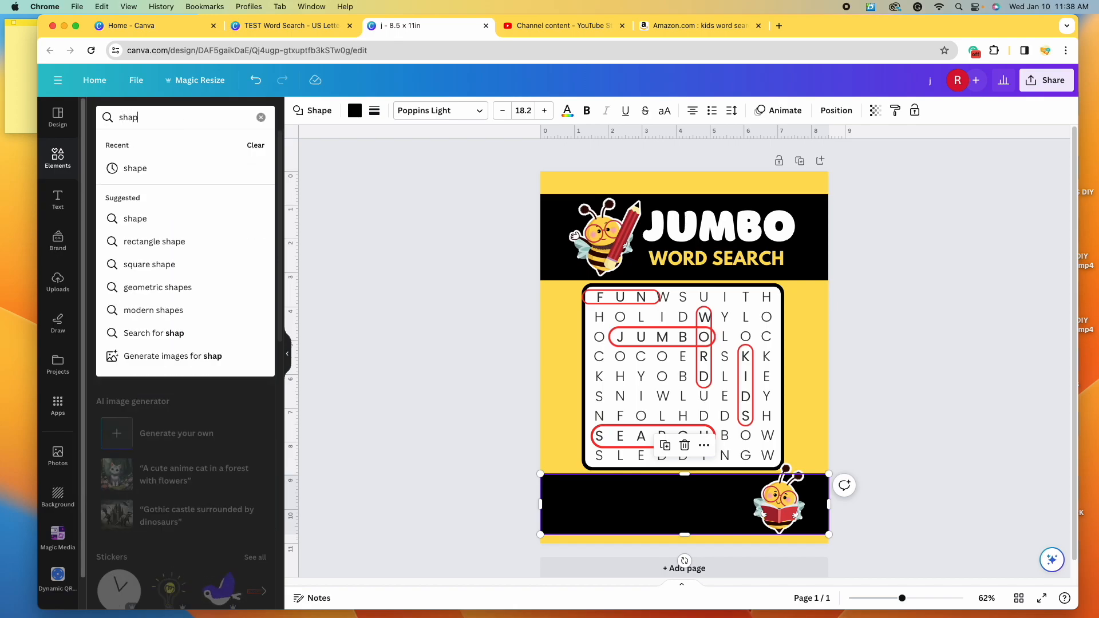
{"action": "key", "text": "Return"}
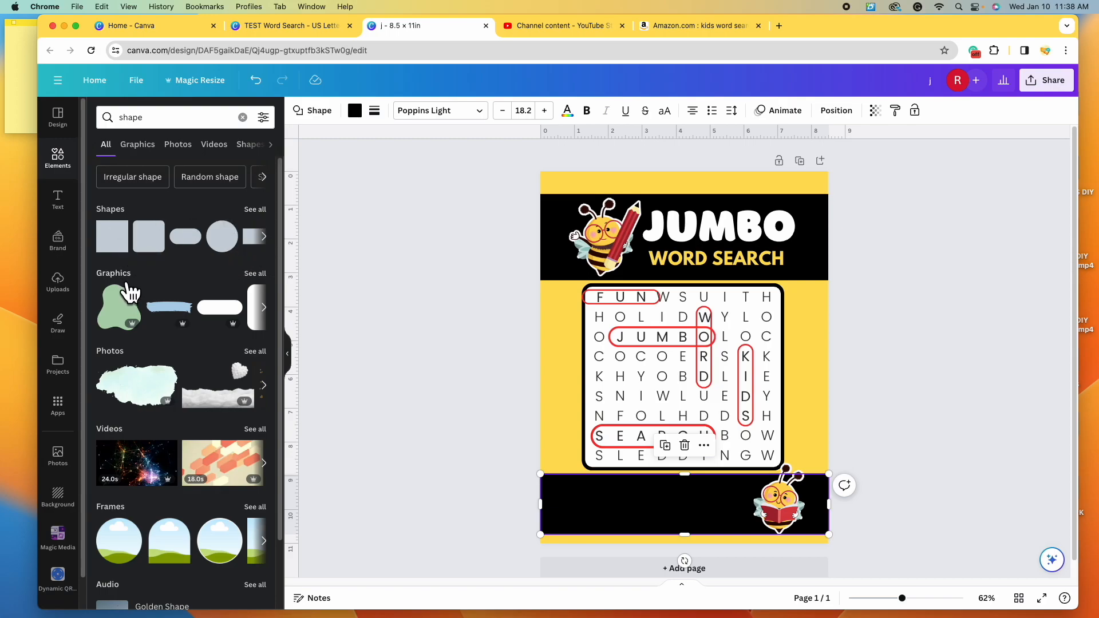
{"action": "left_click", "coordinate": [254, 274]}
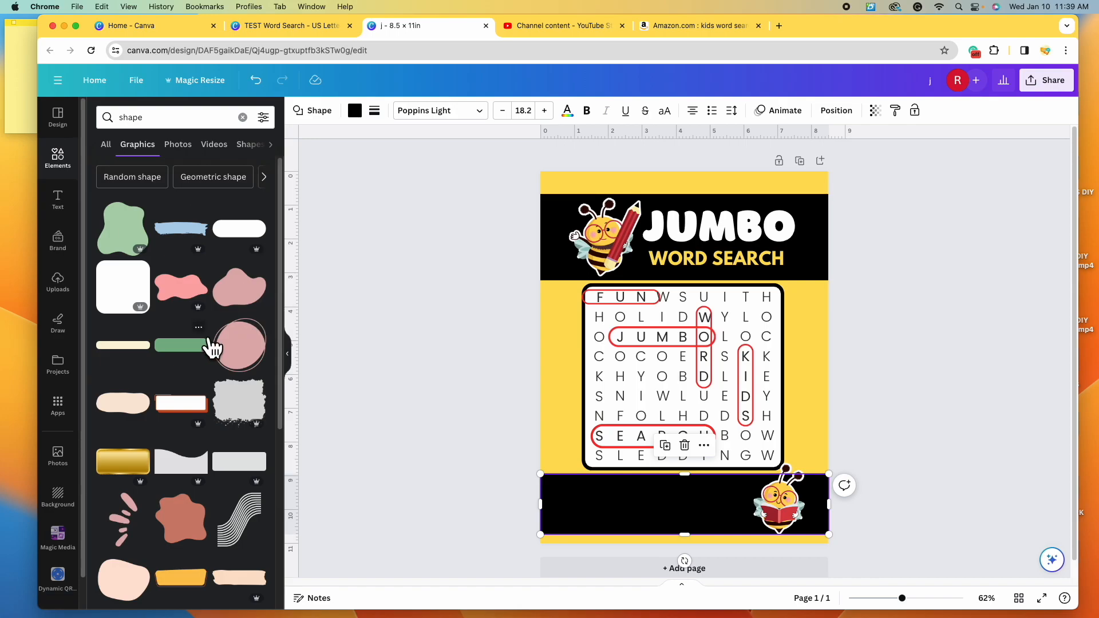
{"action": "scroll", "coordinate": [157, 326], "scroll_direction": "down", "scroll_amount": 10}
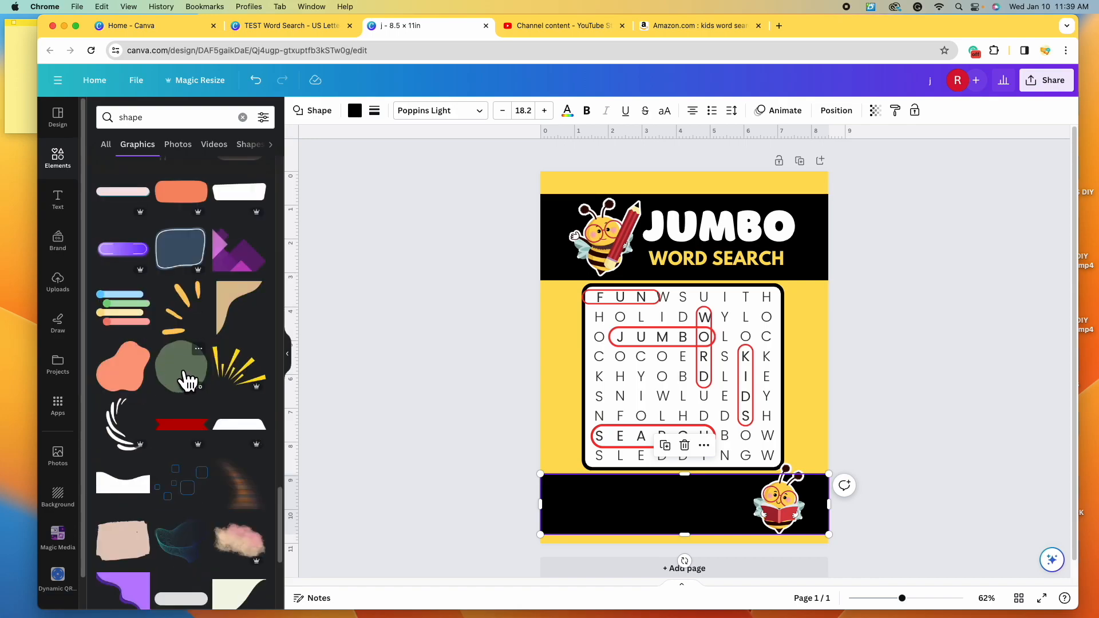
{"action": "left_click", "coordinate": [182, 380]}
{"action": "left_click_drag", "start_coordinate": [712, 361], "coordinate": [634, 483]}
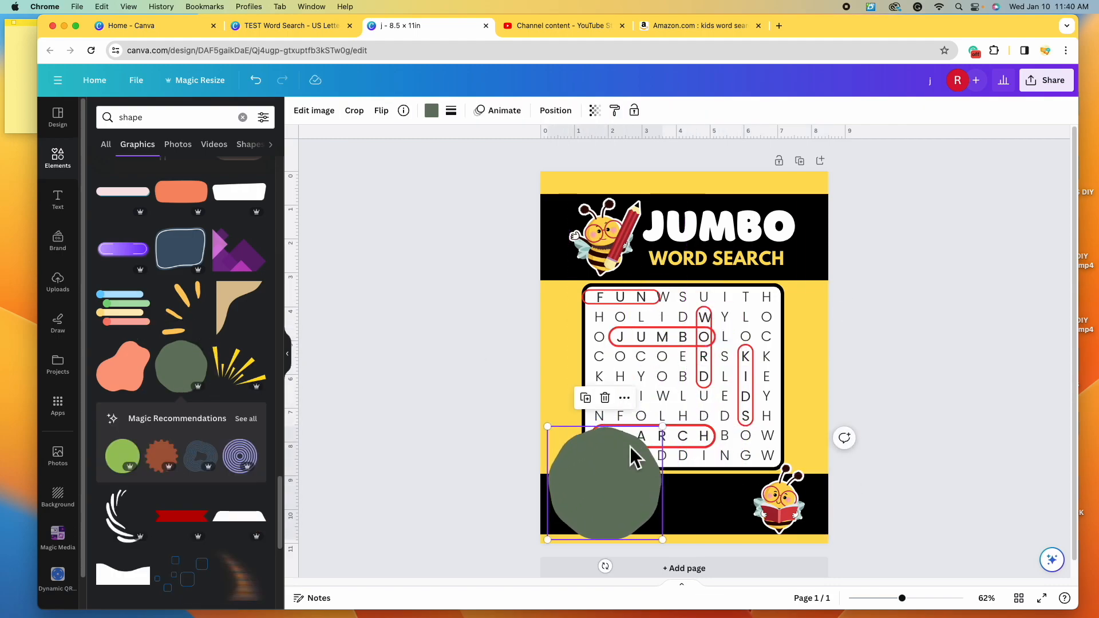
Recolor the rough-edged circle red and shrink it to about 2 in wide, positioned on the bottom band opposite the bee.
{"action": "left_click", "coordinate": [445, 118]}
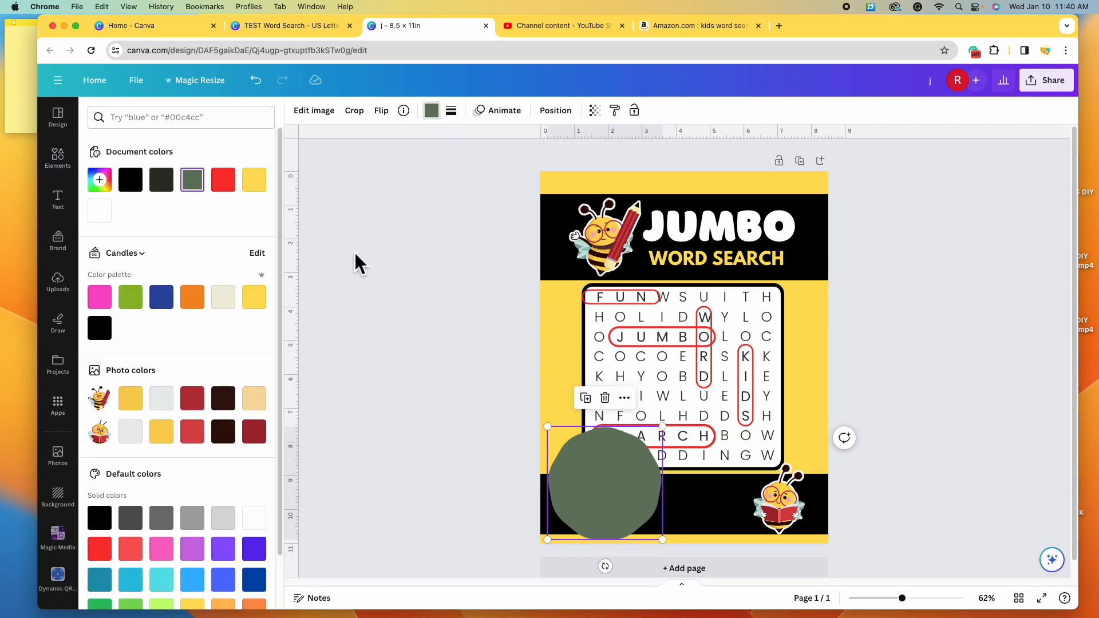
{"action": "left_click", "coordinate": [223, 180]}
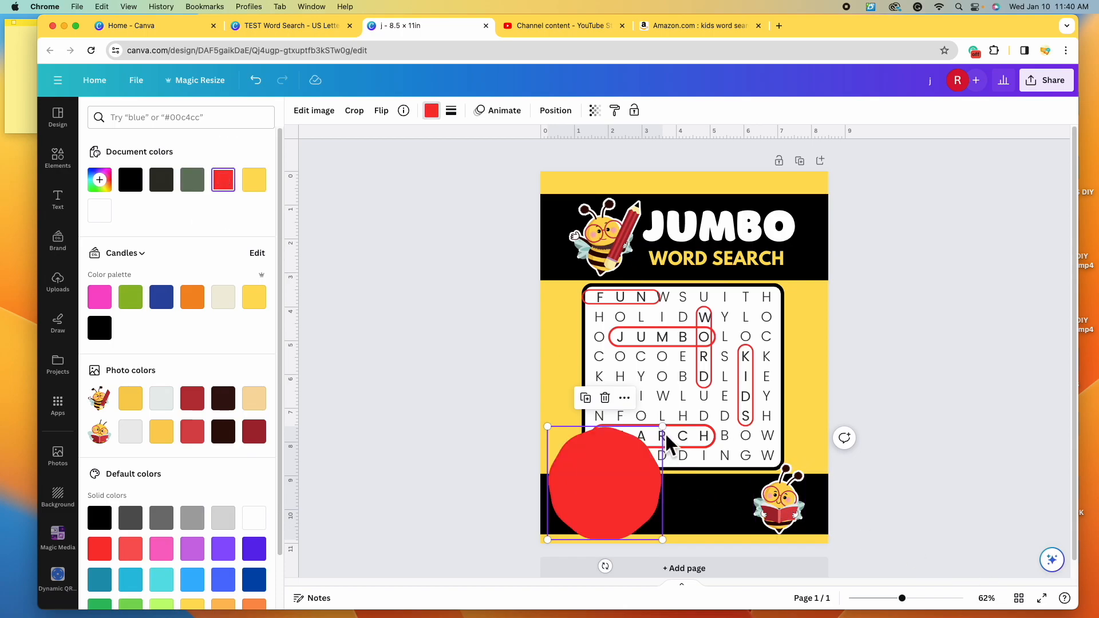
{"action": "left_click_drag", "start_coordinate": [676, 436], "coordinate": [670, 439]}
{"action": "left_click_drag", "start_coordinate": [643, 459], "coordinate": [632, 477]}
{"action": "left_click", "coordinate": [494, 492]}
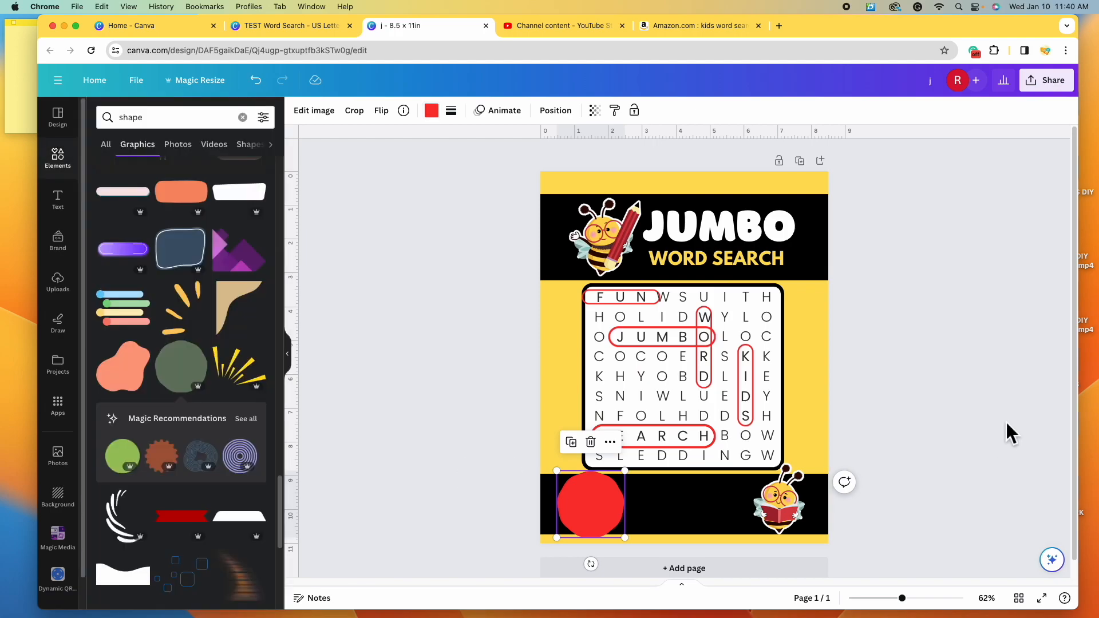
{"action": "left_click", "coordinate": [928, 449]}
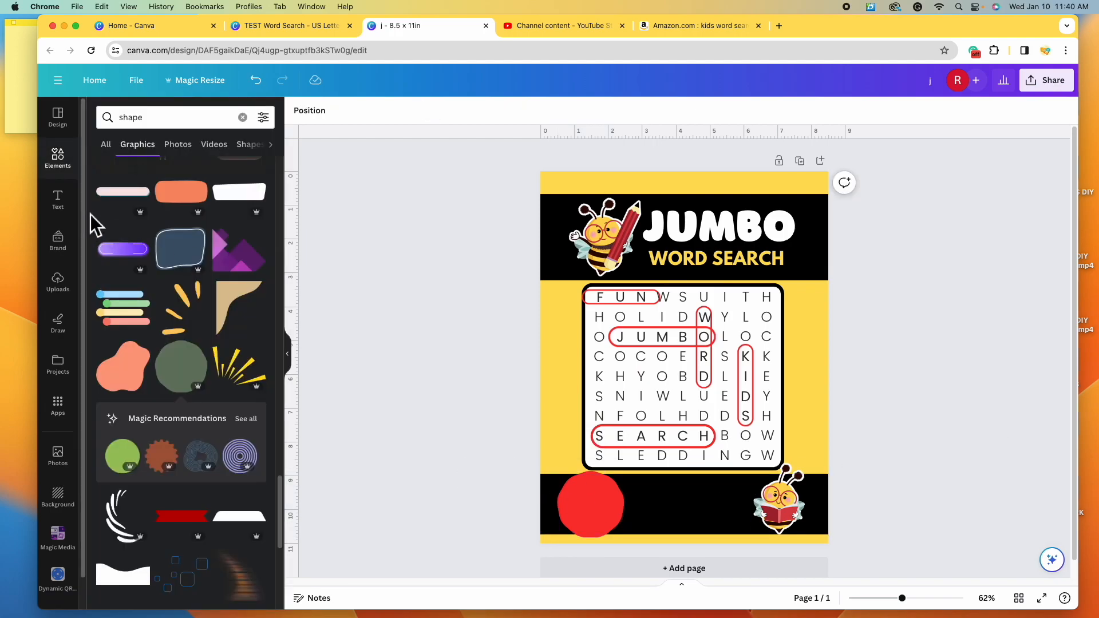
Add a subheading text box and place it over the red circle on the bottom band.
{"action": "left_click", "coordinate": [67, 213]}
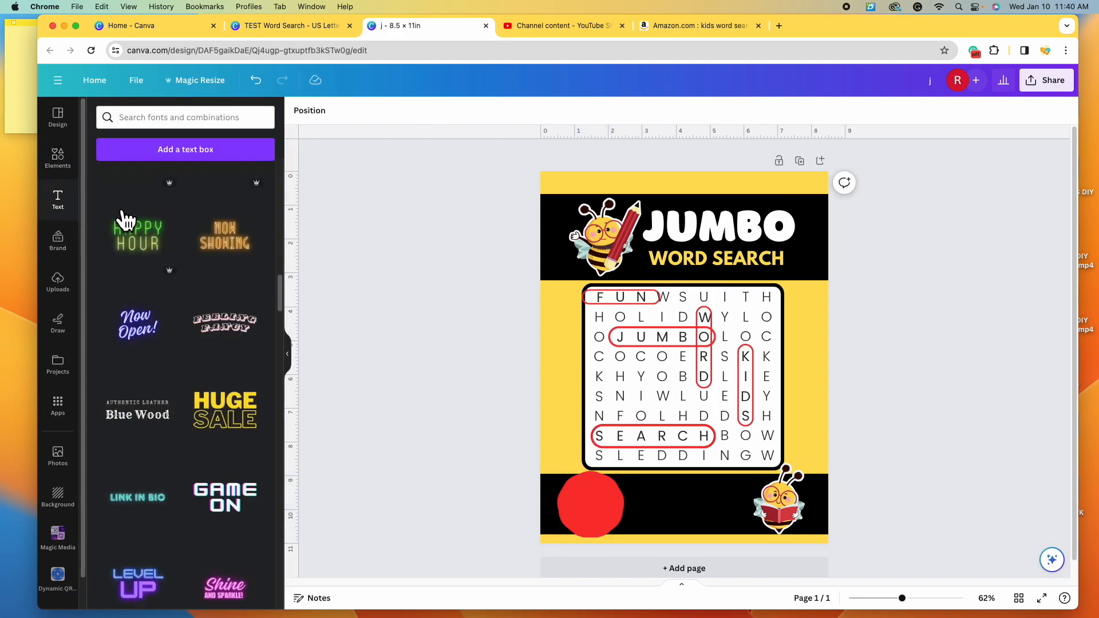
{"action": "scroll", "coordinate": [183, 280], "scroll_direction": "up", "scroll_amount": 10}
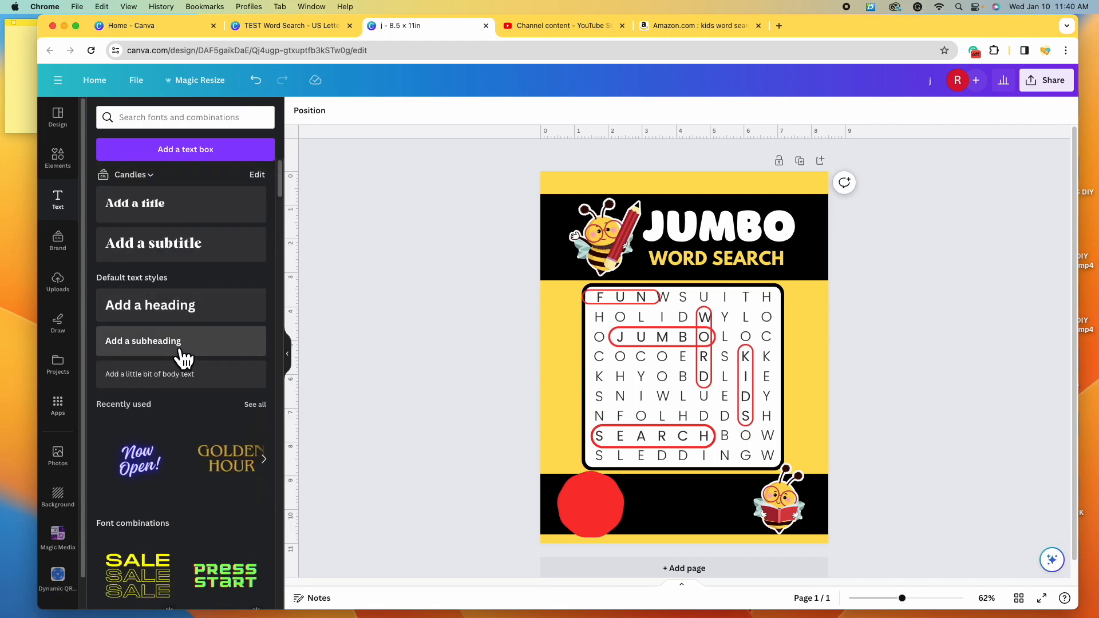
{"action": "left_click", "coordinate": [184, 359]}
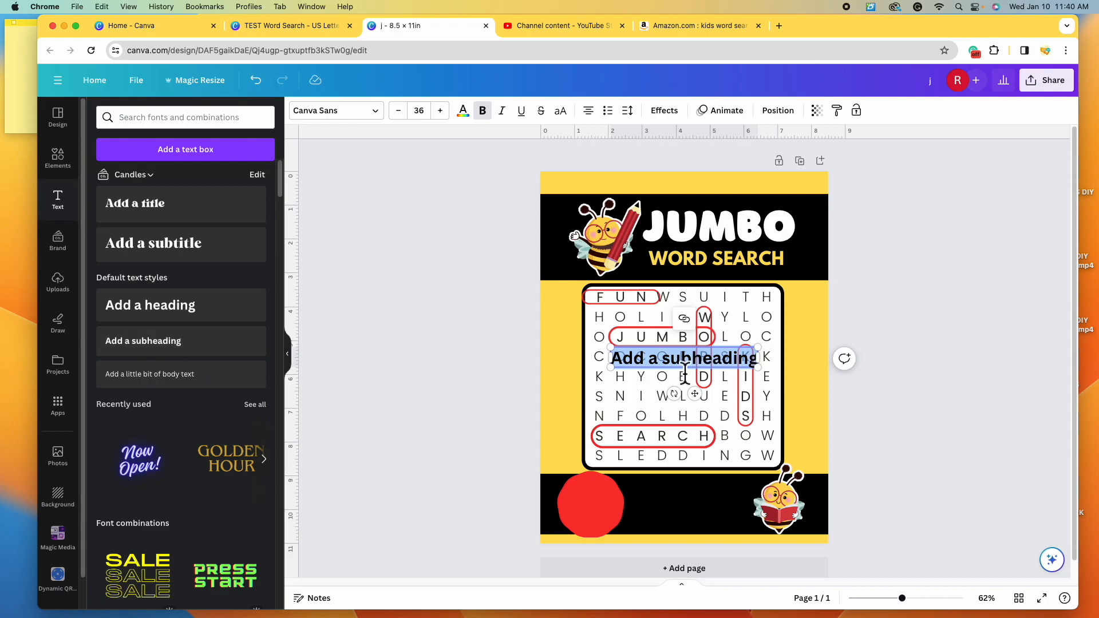
{"action": "left_click", "coordinate": [897, 420]}
{"action": "left_click_drag", "start_coordinate": [732, 373], "coordinate": [667, 510]}
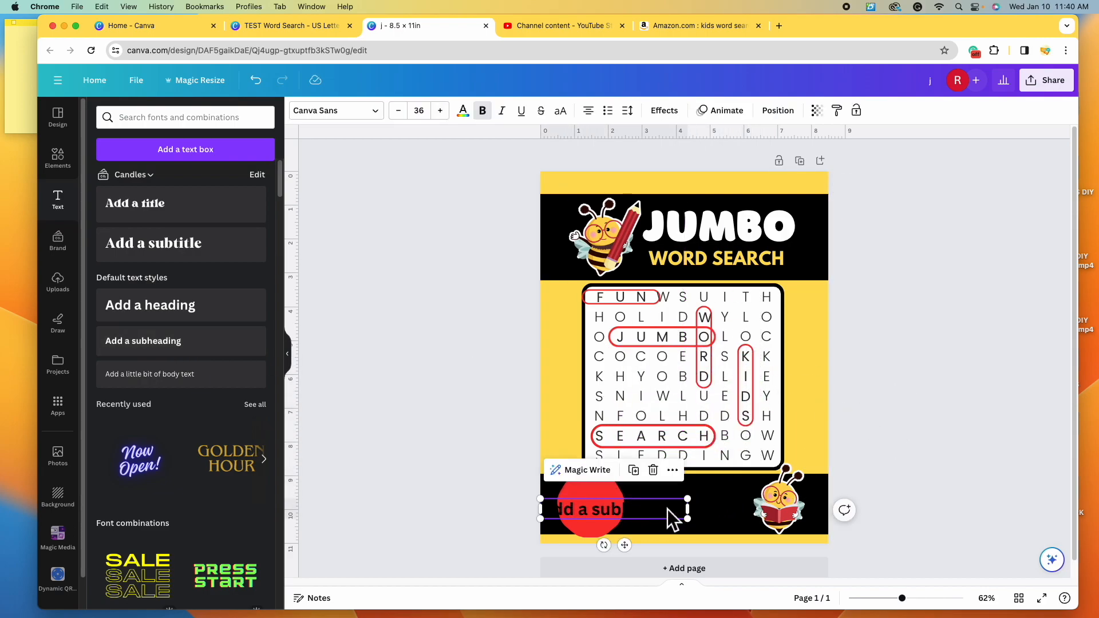
Make the subheading white and replace its text with "100 PAGES!", fitted on two lines inside the red circle.
{"action": "left_click", "coordinate": [465, 113]}
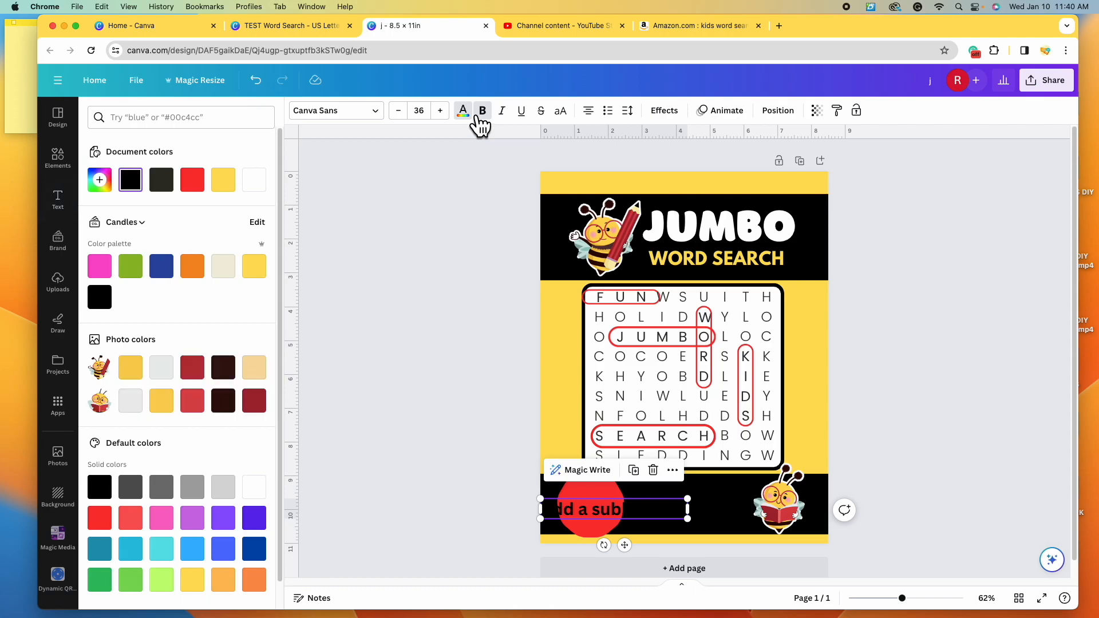
{"action": "left_click", "coordinate": [262, 185]}
{"action": "left_click", "coordinate": [647, 517]}
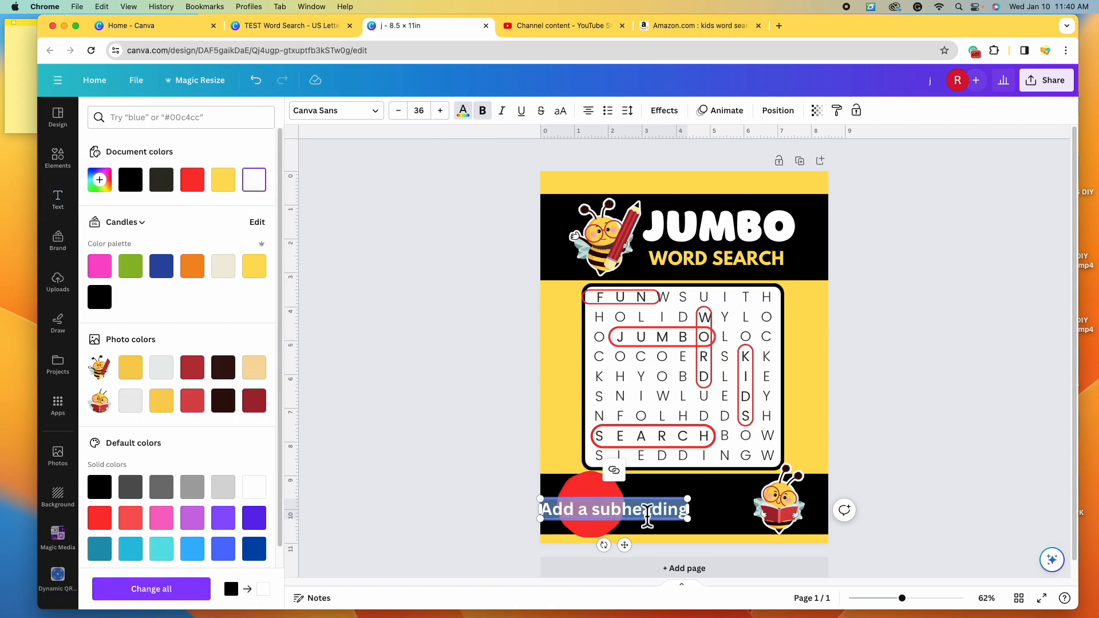
{"action": "key", "text": "BackSpace"}
{"action": "type", "text": "100 PAGES!"}
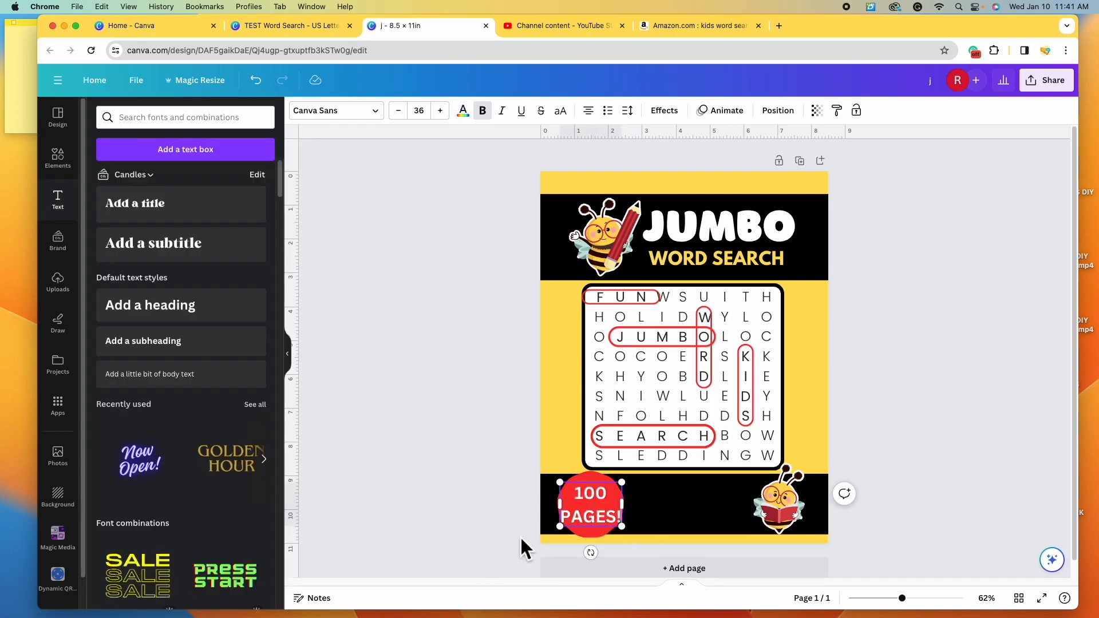
Set the font of the "100 PAGES!" badge text to Borsok to match the "JUMBO" title.
{"action": "left_click", "coordinate": [417, 456]}
{"action": "left_click", "coordinate": [602, 512]}
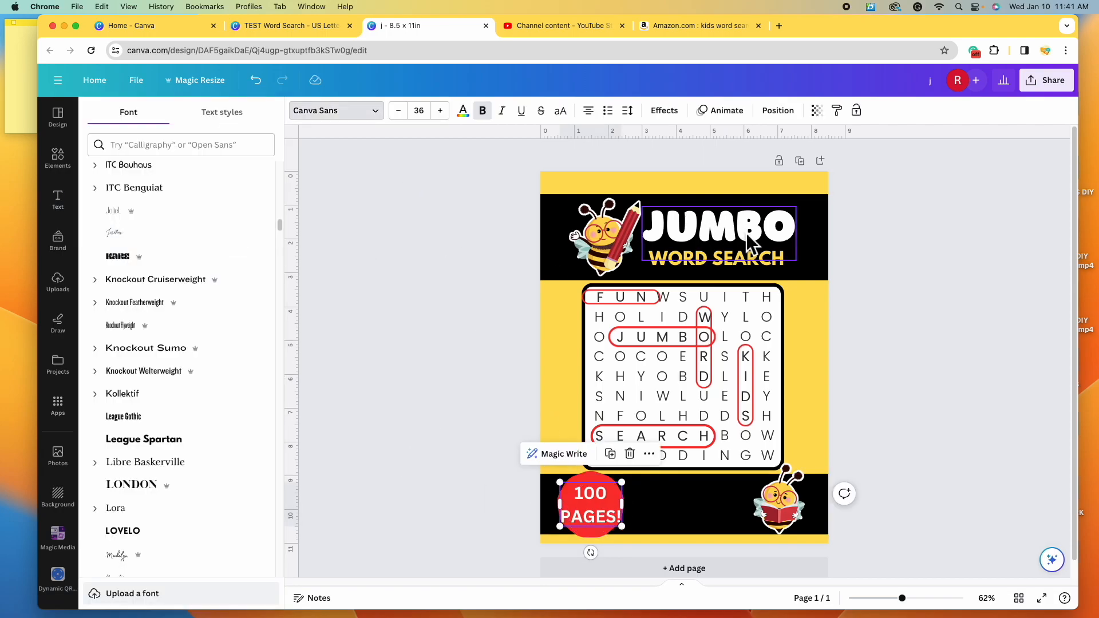
{"action": "left_click", "coordinate": [777, 235]}
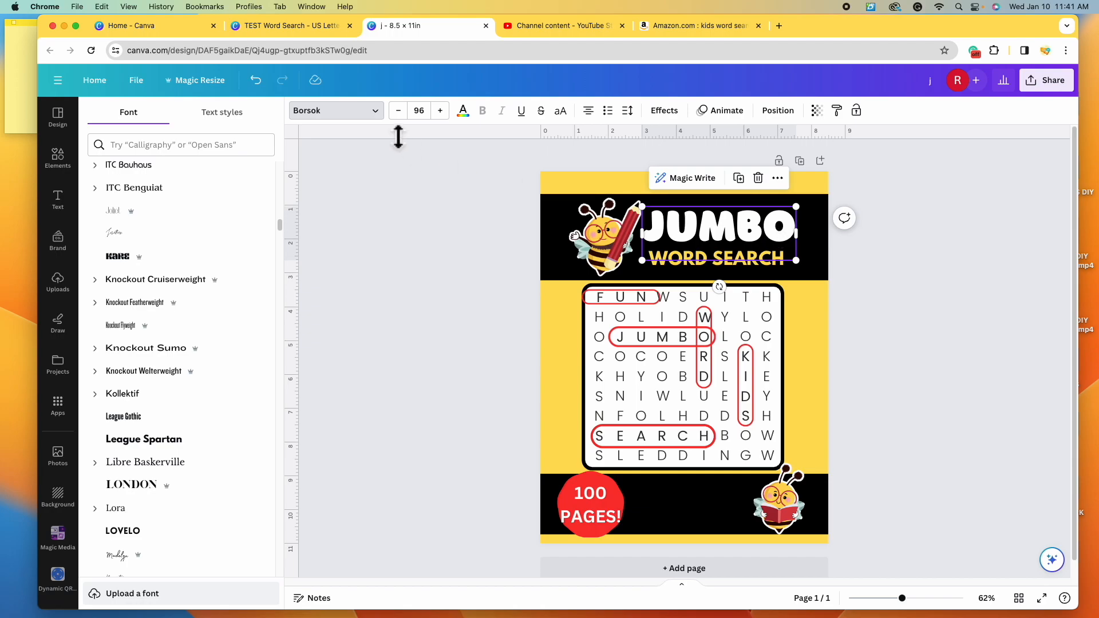
{"action": "left_click_drag", "start_coordinate": [283, 221], "coordinate": [284, 160]}
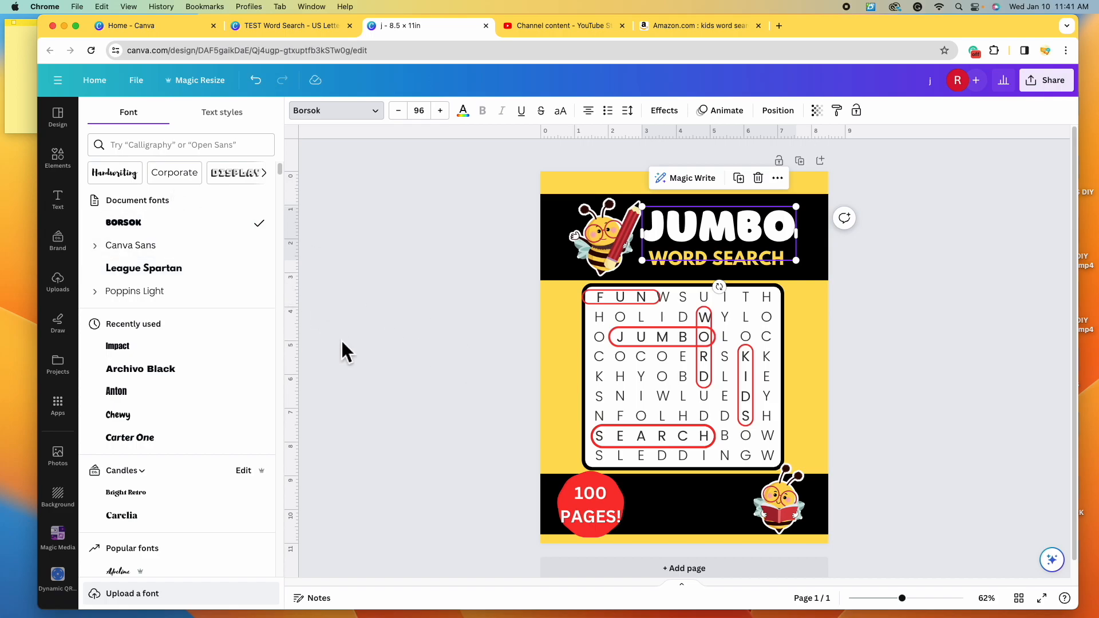
{"action": "left_click", "coordinate": [606, 506]}
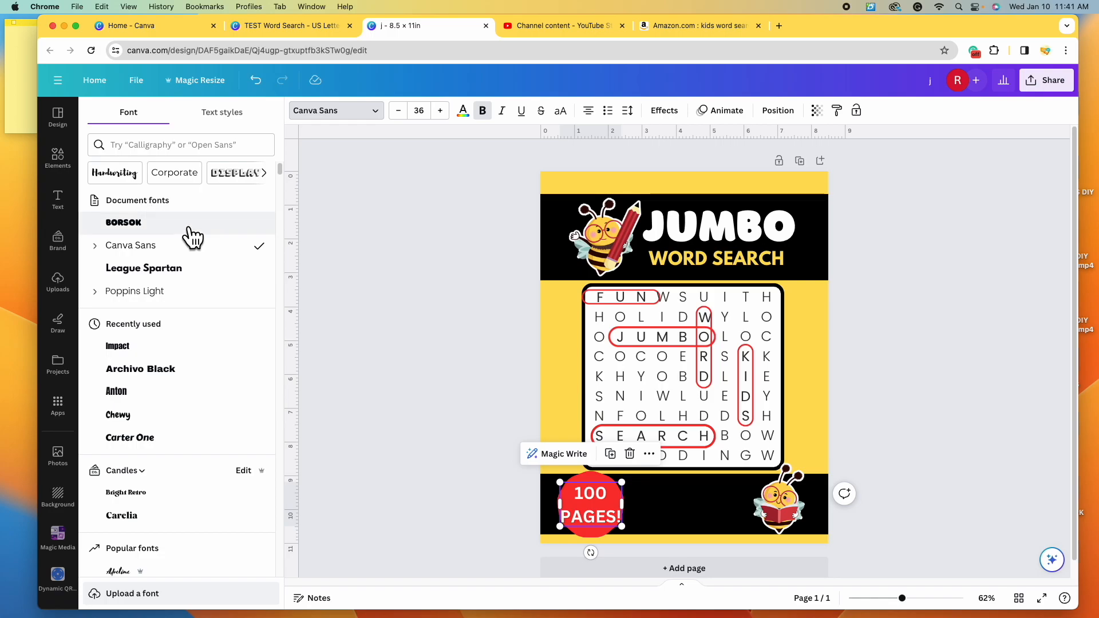
{"action": "left_click", "coordinate": [217, 226]}
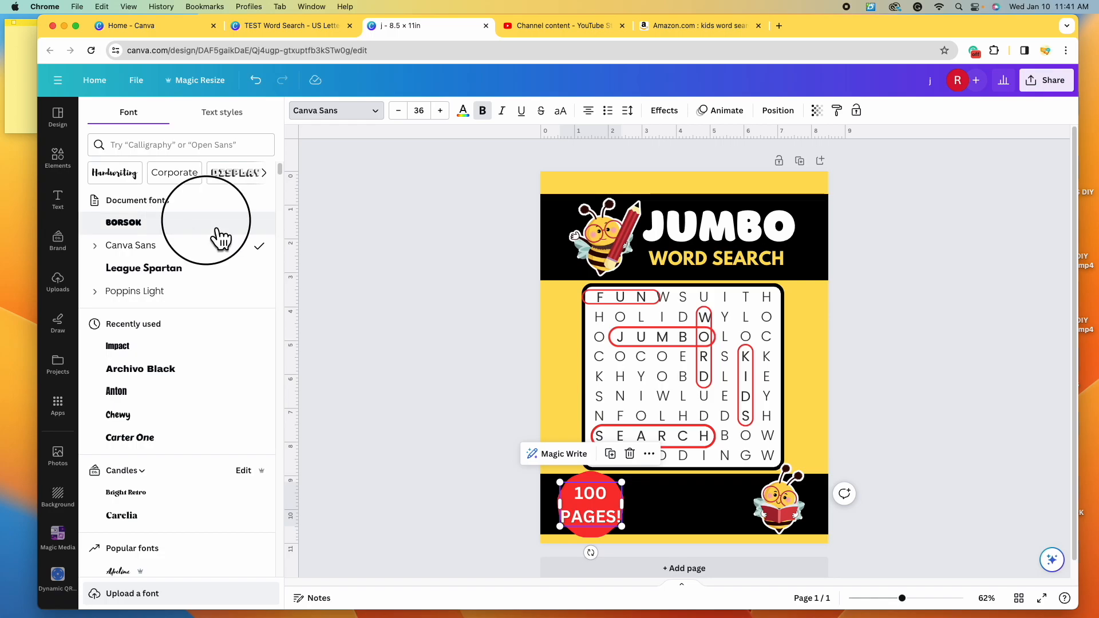
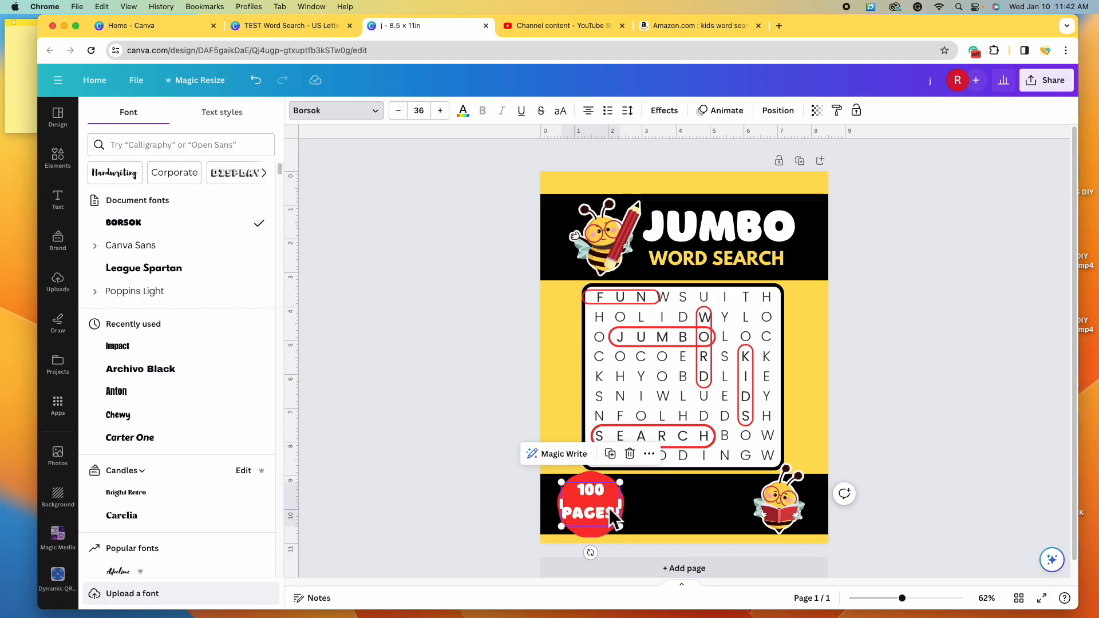
Duplicate the badge text outside the red circle and delete "100" from the original, leaving "PAGES!".
{"action": "left_click_drag", "start_coordinate": [604, 493], "coordinate": [572, 410]}
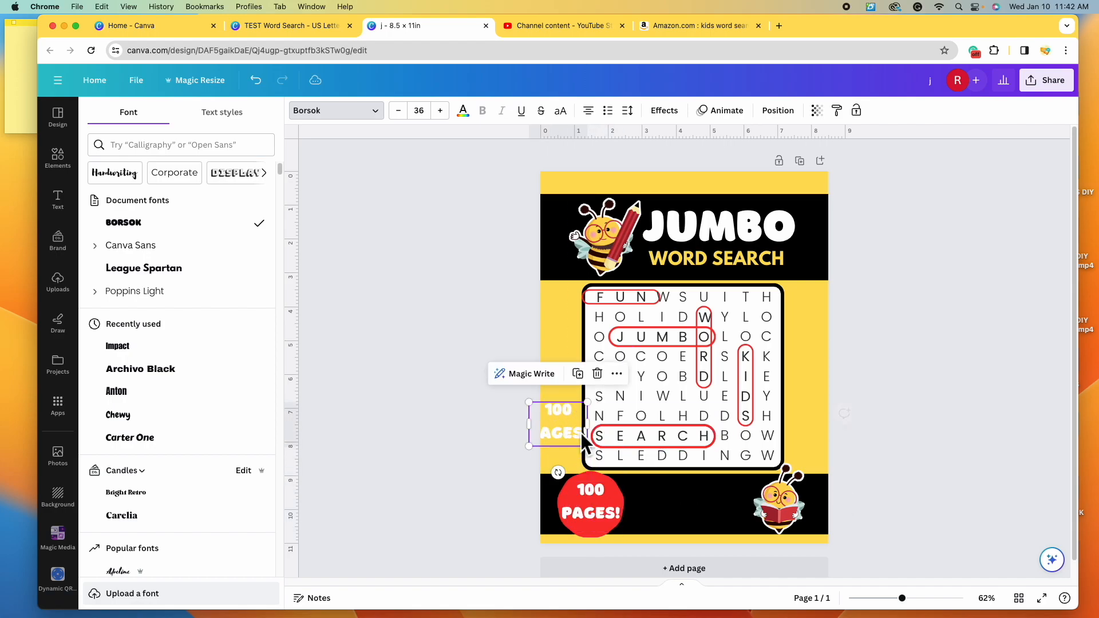
{"action": "left_click", "coordinate": [568, 515]}
{"action": "left_click", "coordinate": [571, 516]}
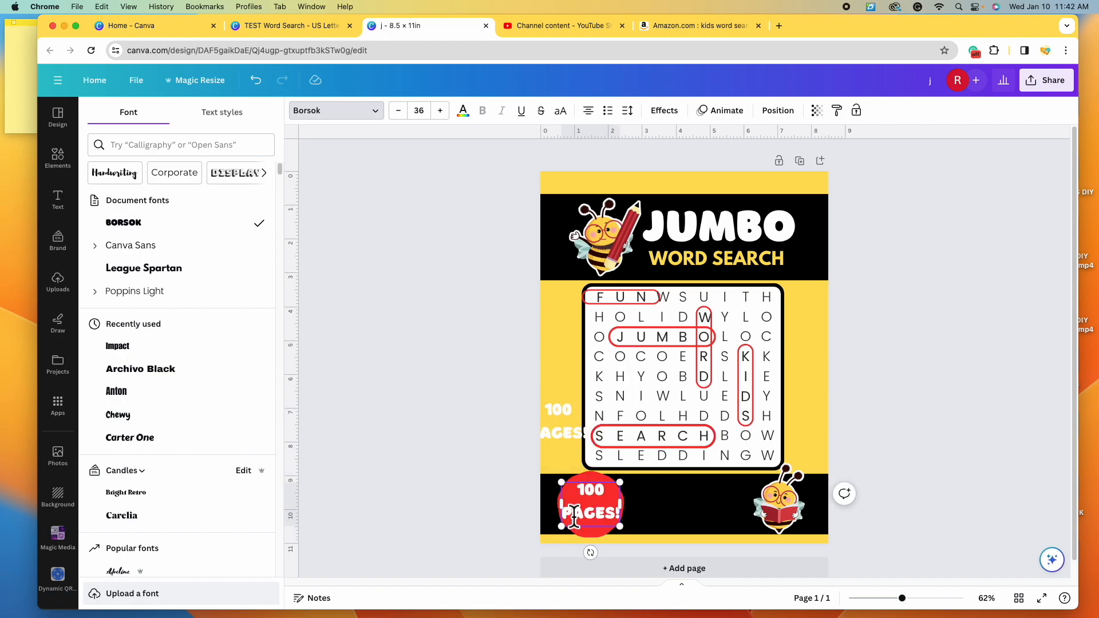
{"action": "key", "text": "BackSpace"}
{"action": "key", "text": "BackSpace"}
{"action": "key", "text": "BackSpace"}
{"action": "key", "text": "BackSpace"}
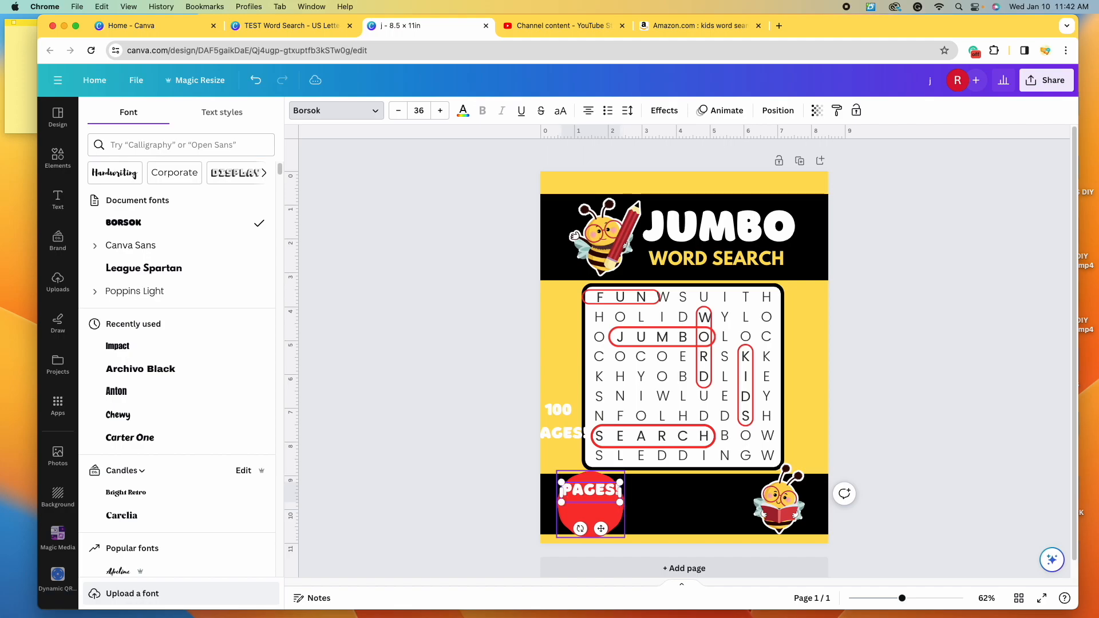
Lower "PAGES!" within the red circle and delete that word from the duplicate text, leaving only "100".
{"action": "left_click", "coordinate": [478, 470]}
{"action": "left_click", "coordinate": [496, 474]}
{"action": "left_click_drag", "start_coordinate": [588, 497], "coordinate": [595, 525]}
{"action": "left_click_drag", "start_coordinate": [570, 430], "coordinate": [584, 446]}
{"action": "double_click", "coordinate": [592, 457]}
{"action": "left_click", "coordinate": [599, 455]}
{"action": "left_click_drag", "start_coordinate": [601, 455], "coordinate": [548, 454]}
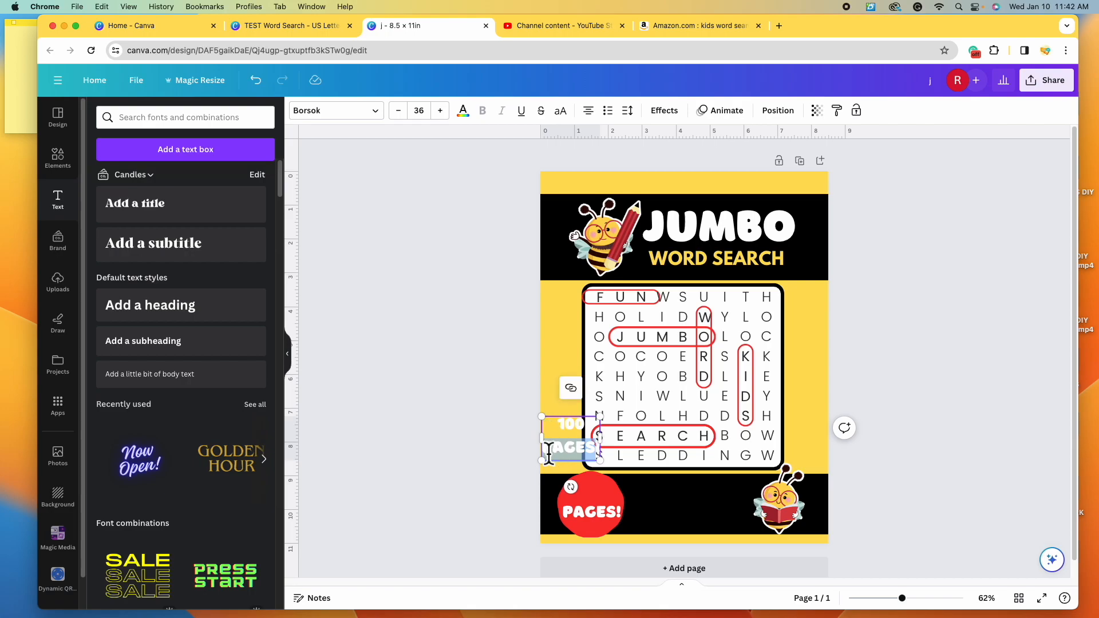
{"action": "key", "text": "BackSpace"}
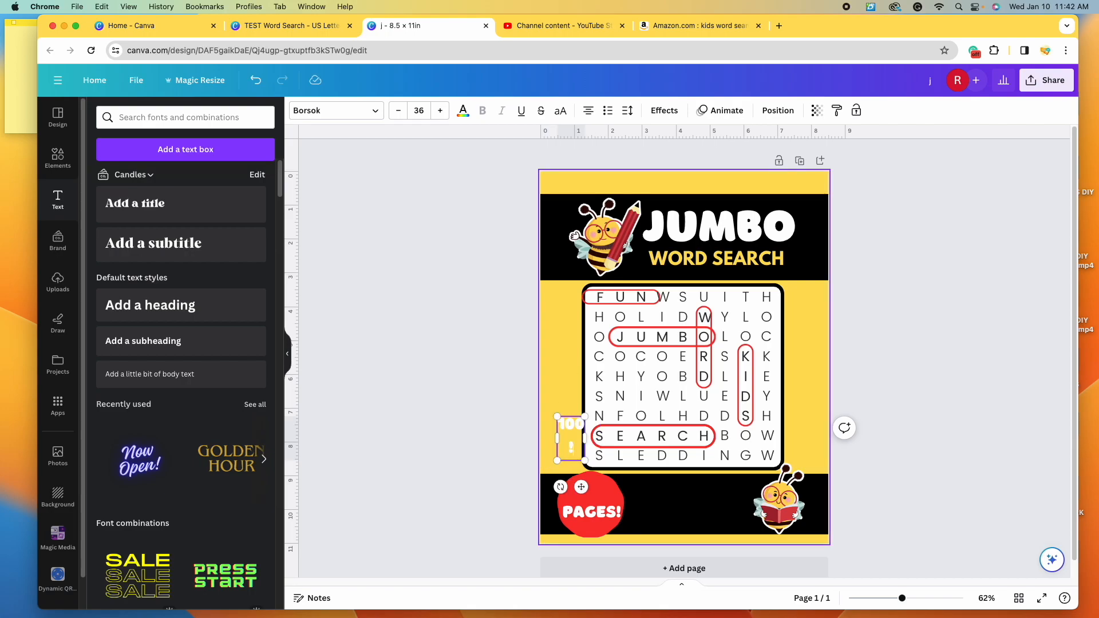
{"action": "key", "text": "BackSpace"}
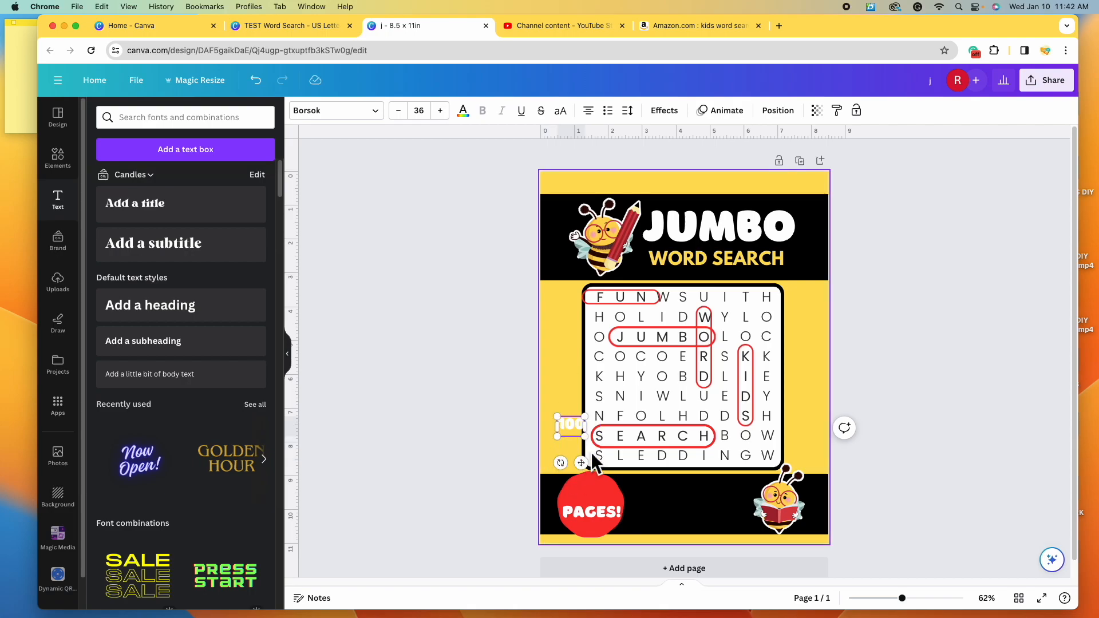
Enlarge "100" to a font size of about 70.5, stack it above "PAGES!" in the red circle and group both texts.
{"action": "left_click_drag", "start_coordinate": [585, 436], "coordinate": [602, 505]}
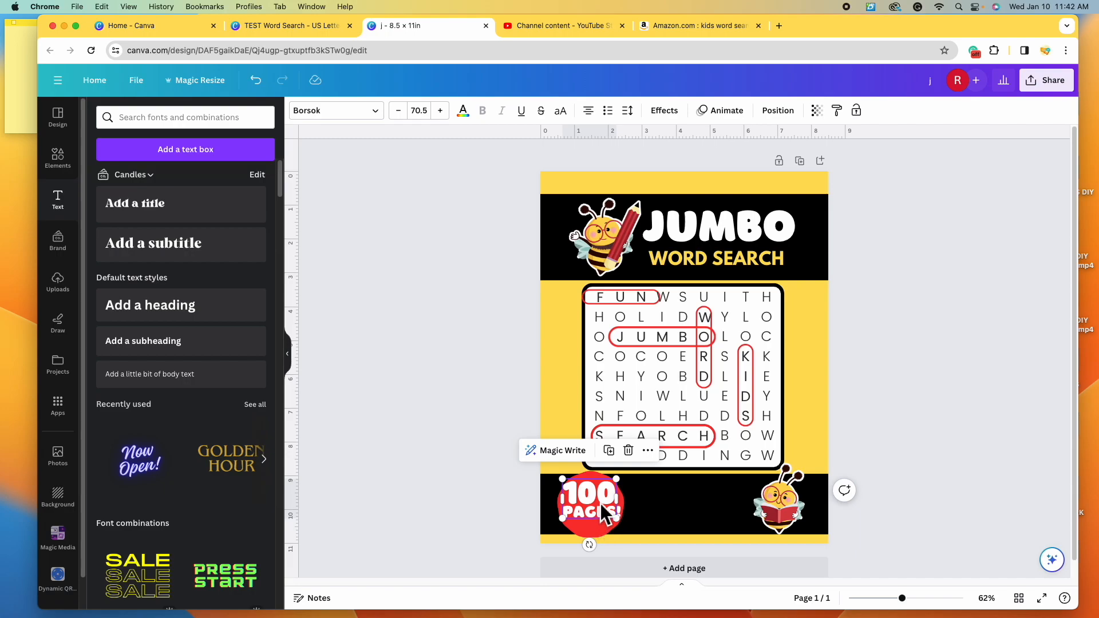
{"action": "left_click", "coordinate": [622, 525]}
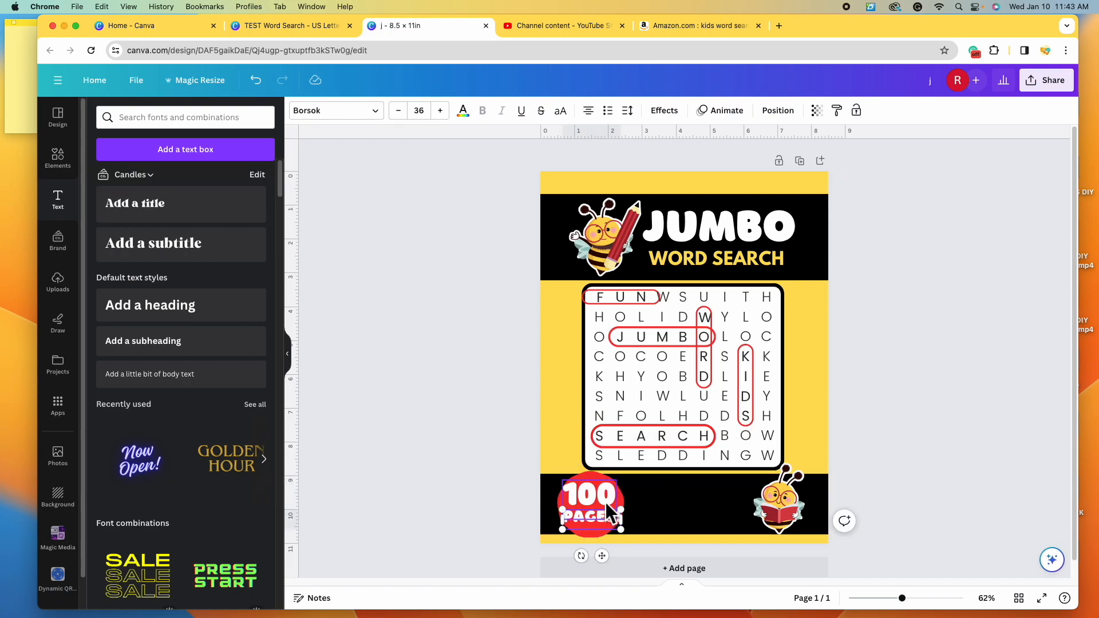
{"action": "left_click", "coordinate": [605, 503], "text": "shift"}
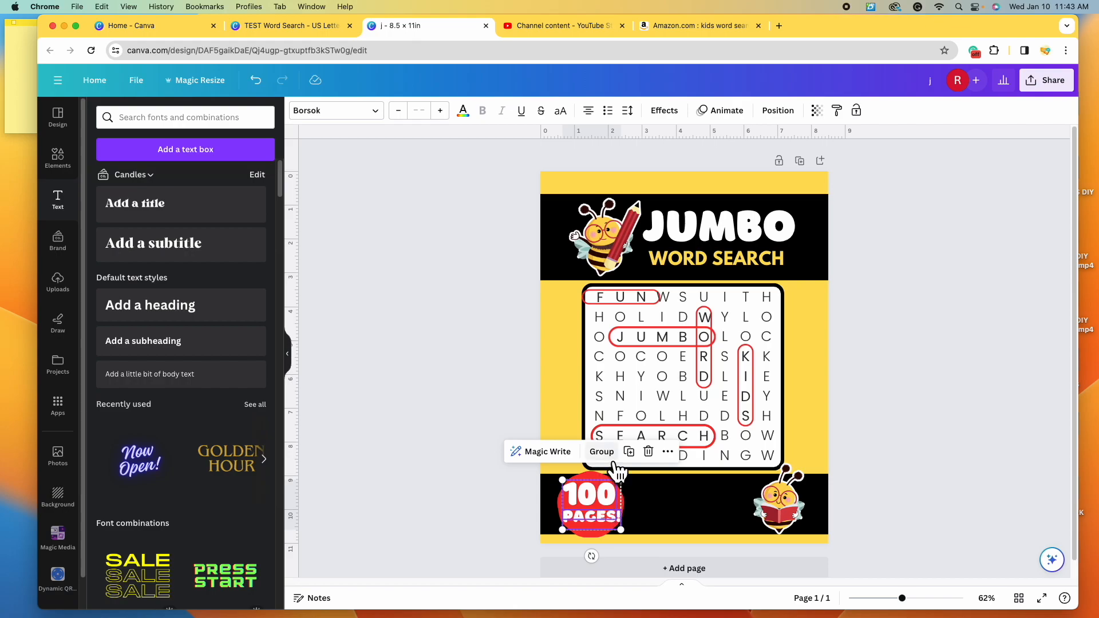
{"action": "key", "text": "super+g"}
Shrink the grouped "100 PAGES!" text slightly to fit inside the red circle, and group it with the circle.
{"action": "left_click", "coordinate": [486, 503]}
{"action": "mouse_move", "coordinate": [589, 507]}
{"action": "left_mouse_down"}
{"action": "mouse_move", "coordinate": [605, 509]}
{"action": "mouse_move", "coordinate": [596, 518]}
{"action": "left_mouse_up"}
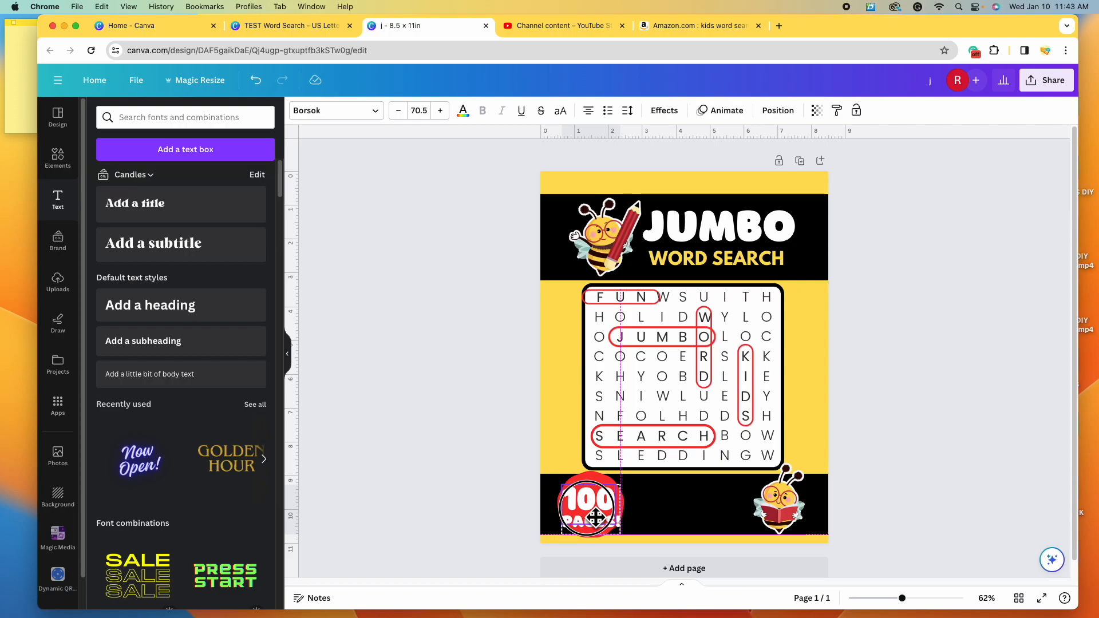
{"action": "left_click_drag", "start_coordinate": [620, 533], "coordinate": [616, 524]}
{"action": "scroll", "coordinate": [610, 507], "scroll_direction": "down", "scroll_amount": 1}
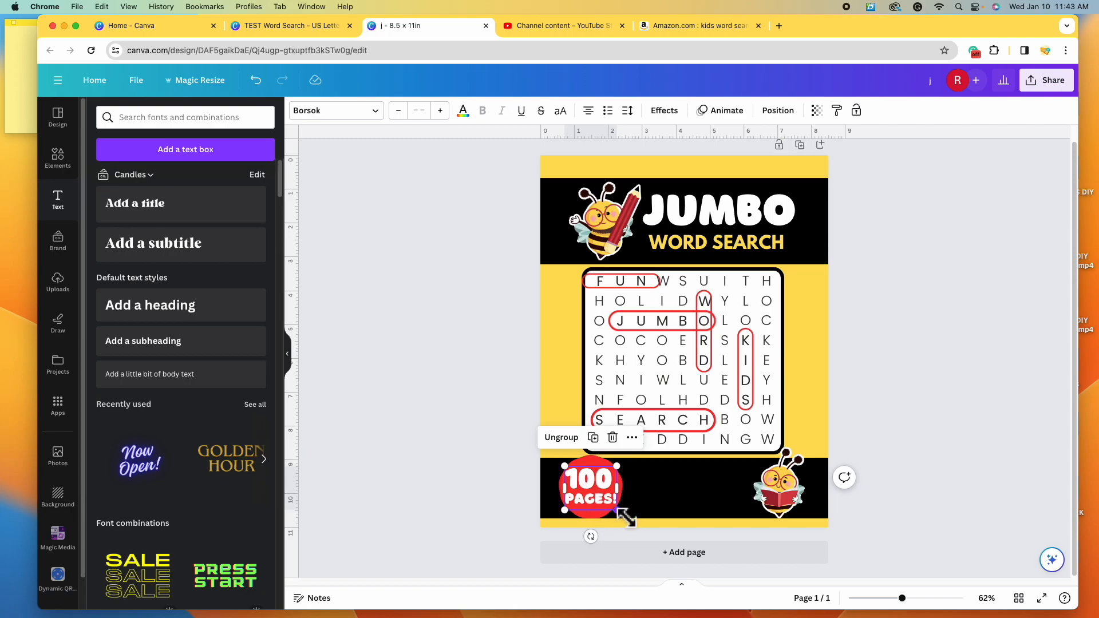
{"action": "left_click", "coordinate": [598, 518], "text": "shift"}
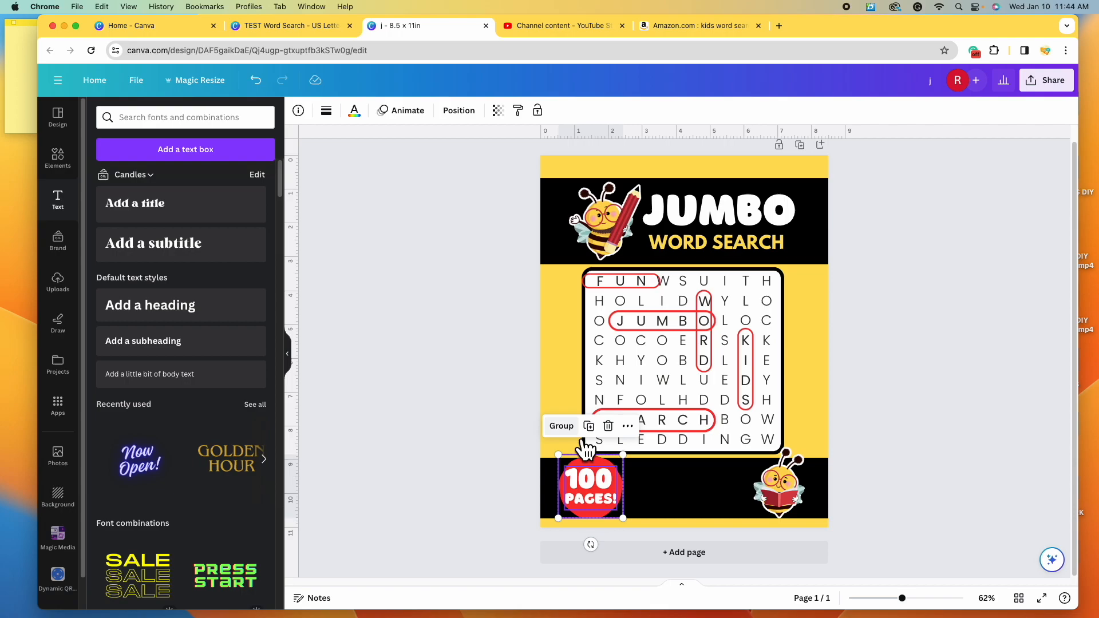
{"action": "left_click", "coordinate": [561, 426]}
Enlarge the "100 PAGES!" badge, move it up to overlap the grid's lower corner, and center the reading bee on the bottom band.
{"action": "left_click_drag", "start_coordinate": [598, 499], "coordinate": [635, 516]}
{"action": "left_click_drag", "start_coordinate": [596, 483], "coordinate": [602, 482]}
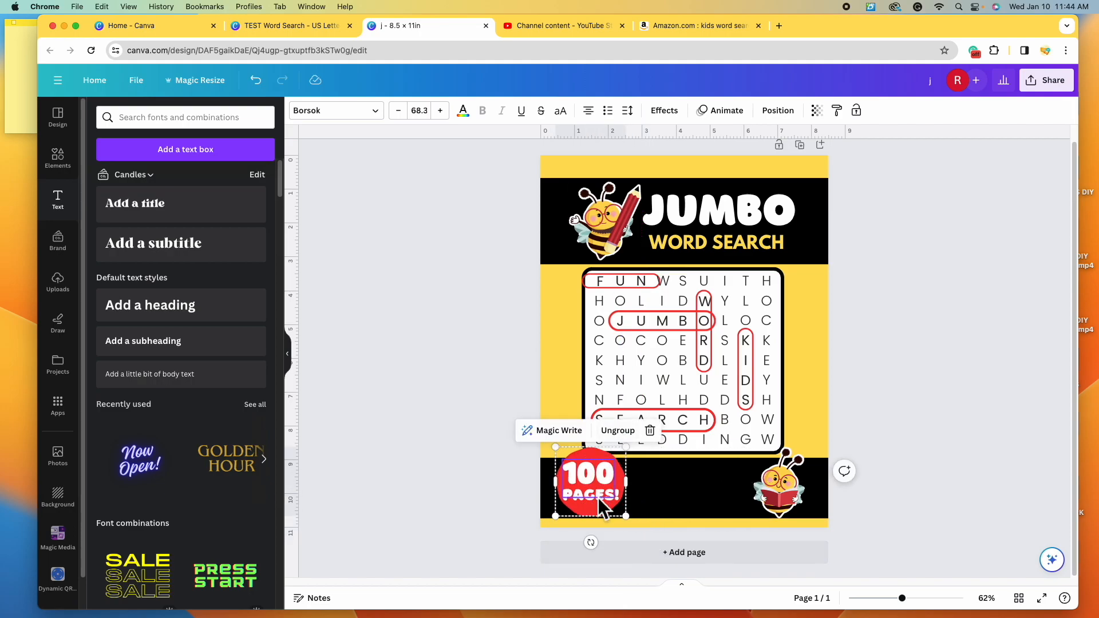
{"action": "left_click", "coordinate": [618, 488]}
{"action": "left_click_drag", "start_coordinate": [601, 501], "coordinate": [601, 505]}
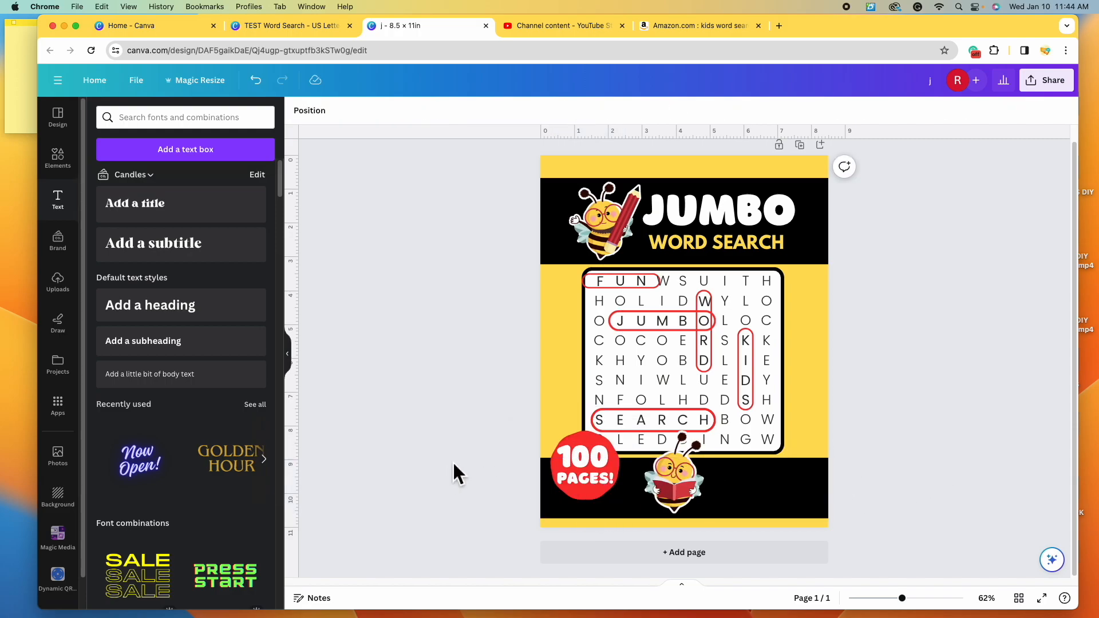
Place the white irregular blob graphic from the "shape" results on the bottom band beside the reading bee and recolor it red.
{"action": "left_click", "coordinate": [72, 164]}
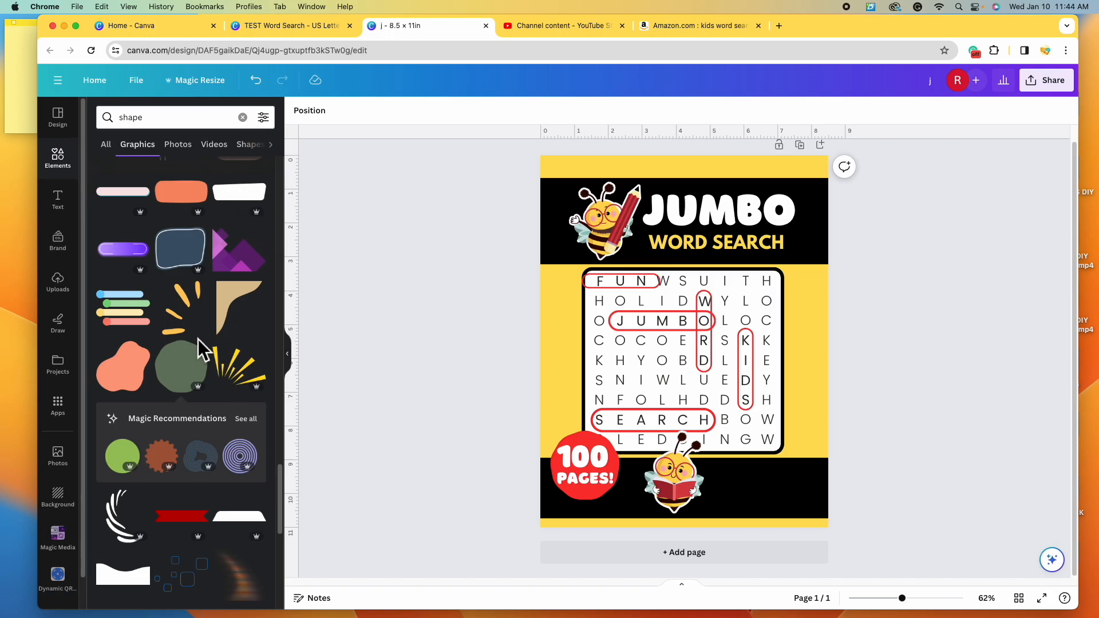
{"action": "scroll", "coordinate": [206, 353], "scroll_direction": "down", "scroll_amount": 2}
{"action": "scroll", "coordinate": [209, 349], "scroll_direction": "down", "scroll_amount": 10}
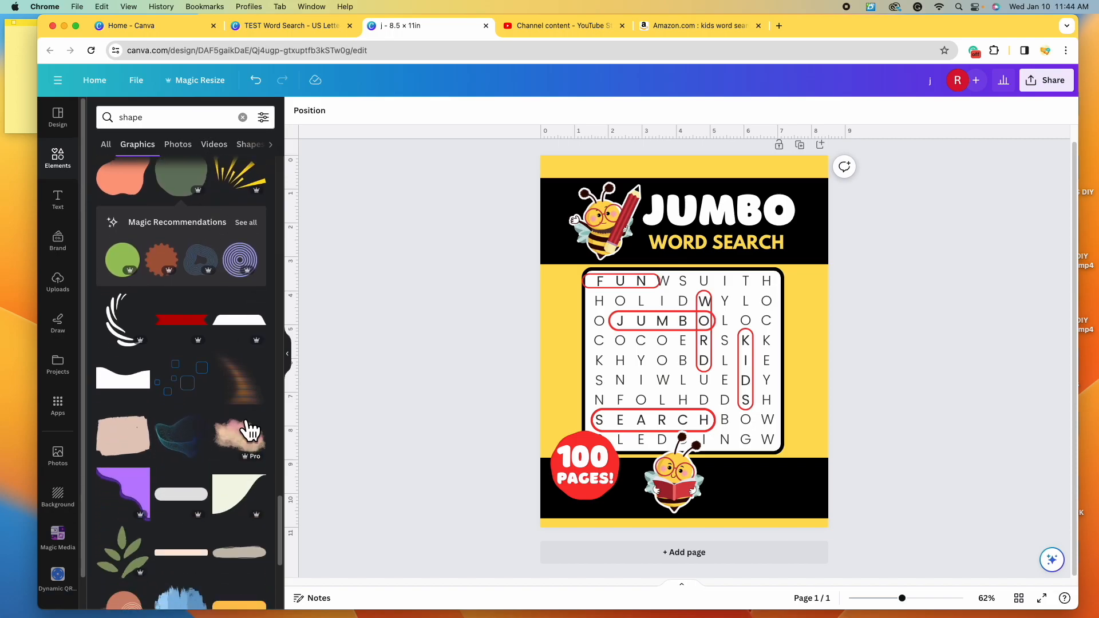
{"action": "scroll", "coordinate": [240, 412], "scroll_direction": "down", "scroll_amount": 5}
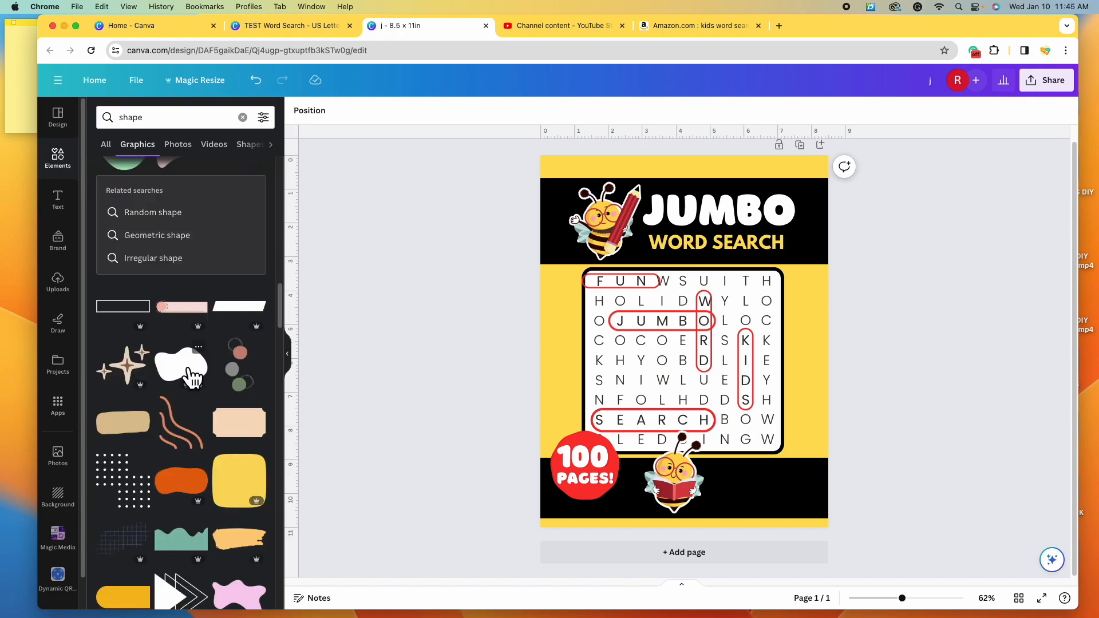
{"action": "left_click_drag", "start_coordinate": [191, 378], "coordinate": [777, 482]}
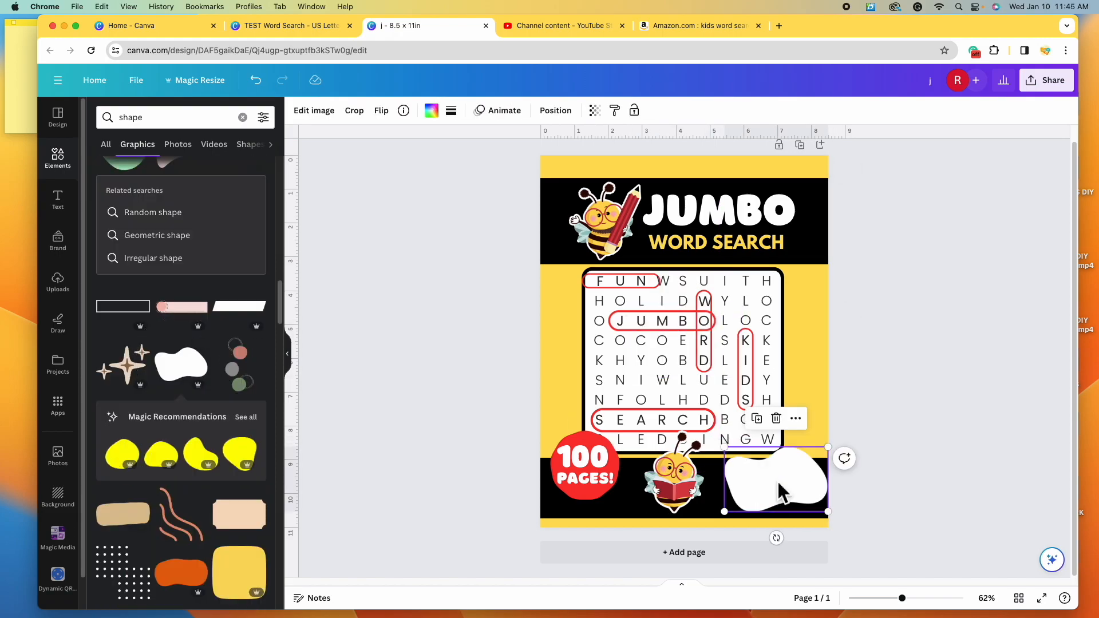
{"action": "left_click", "coordinate": [445, 123]}
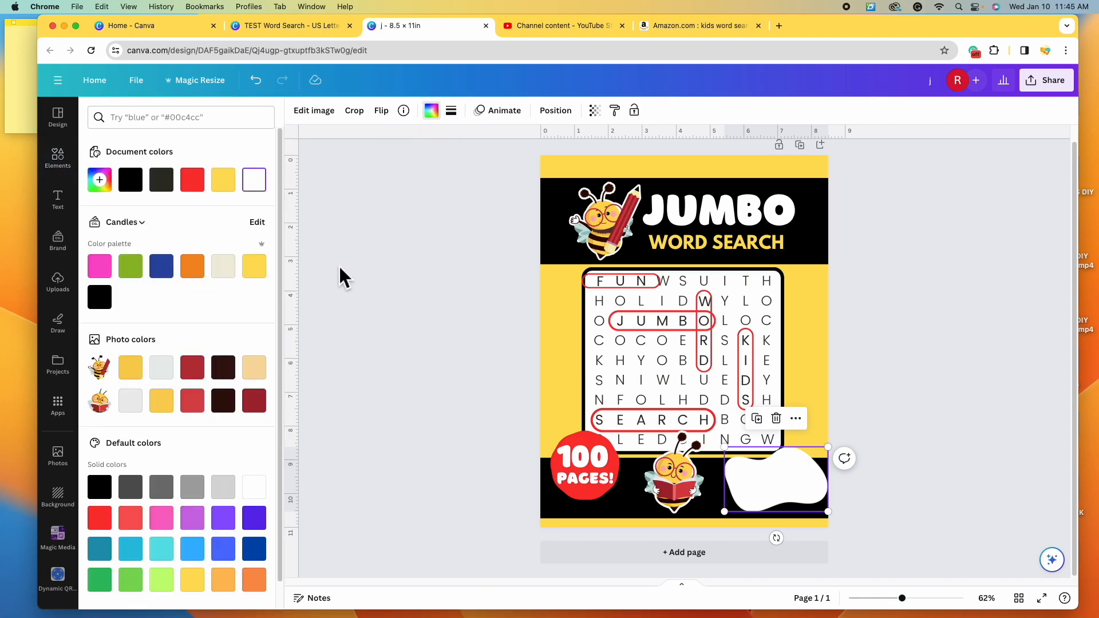
{"action": "left_click", "coordinate": [193, 182]}
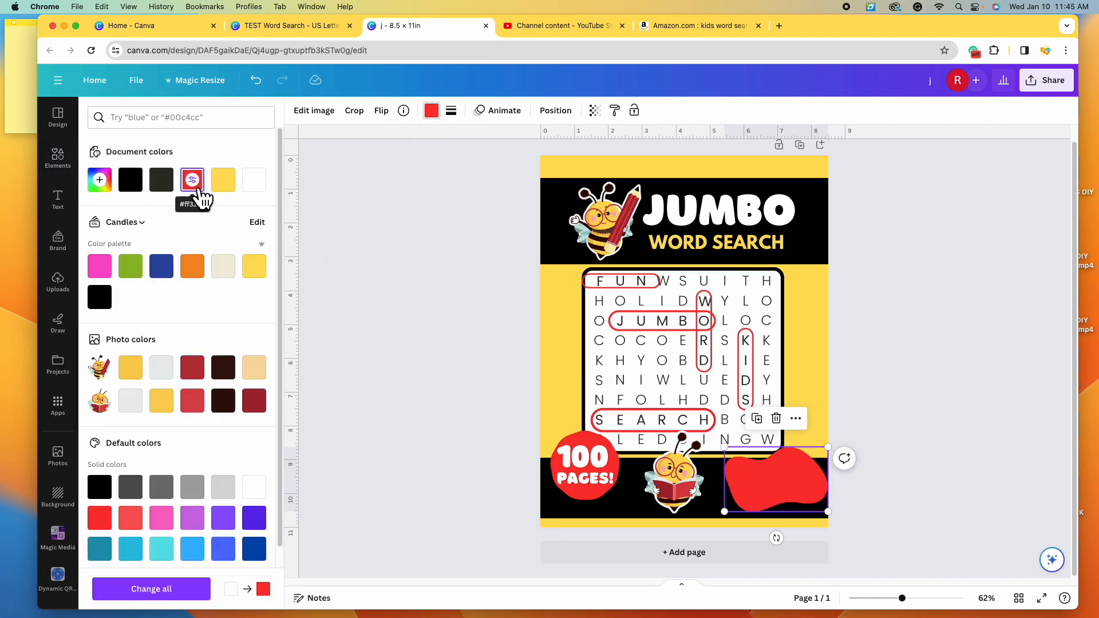
{"action": "left_click", "coordinate": [781, 486]}
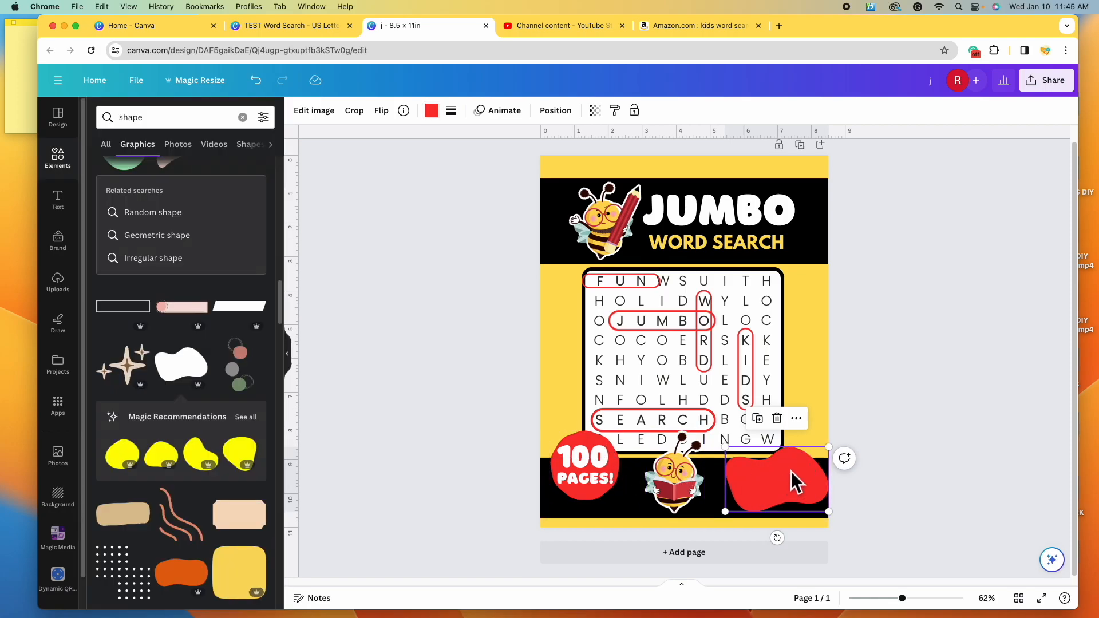
Duplicate the "JUMBO" title onto the red blob at a font size of about 38.7 and replace its text with "FOR KIDS".
{"action": "left_click", "coordinate": [752, 220]}
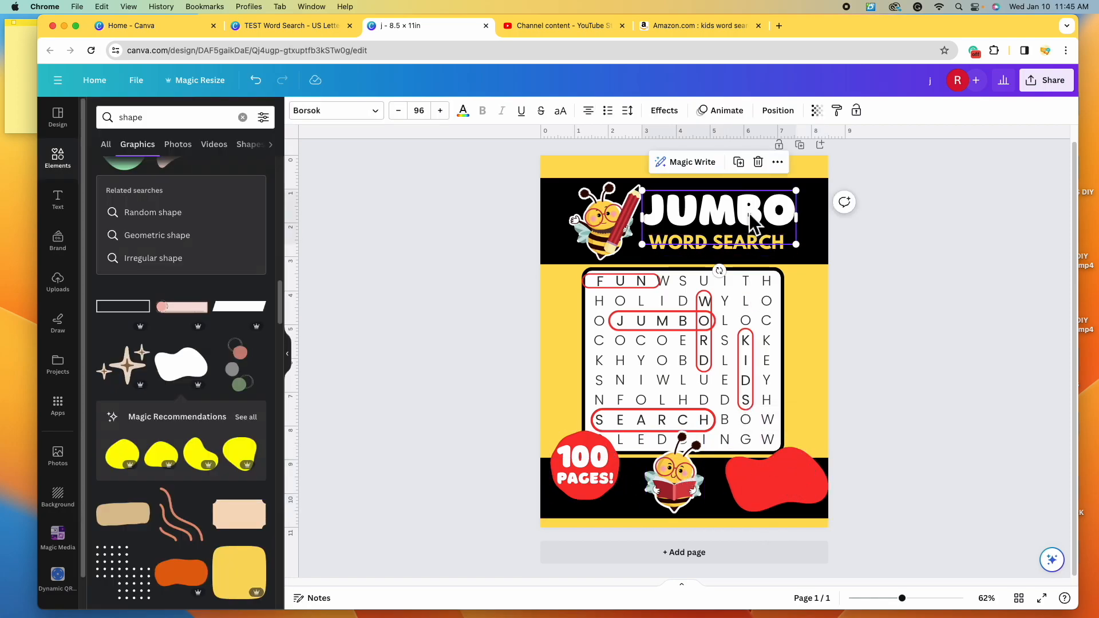
{"action": "left_click_drag", "start_coordinate": [755, 243], "coordinate": [755, 406]}
{"action": "left_click_drag", "start_coordinate": [654, 368], "coordinate": [795, 485]}
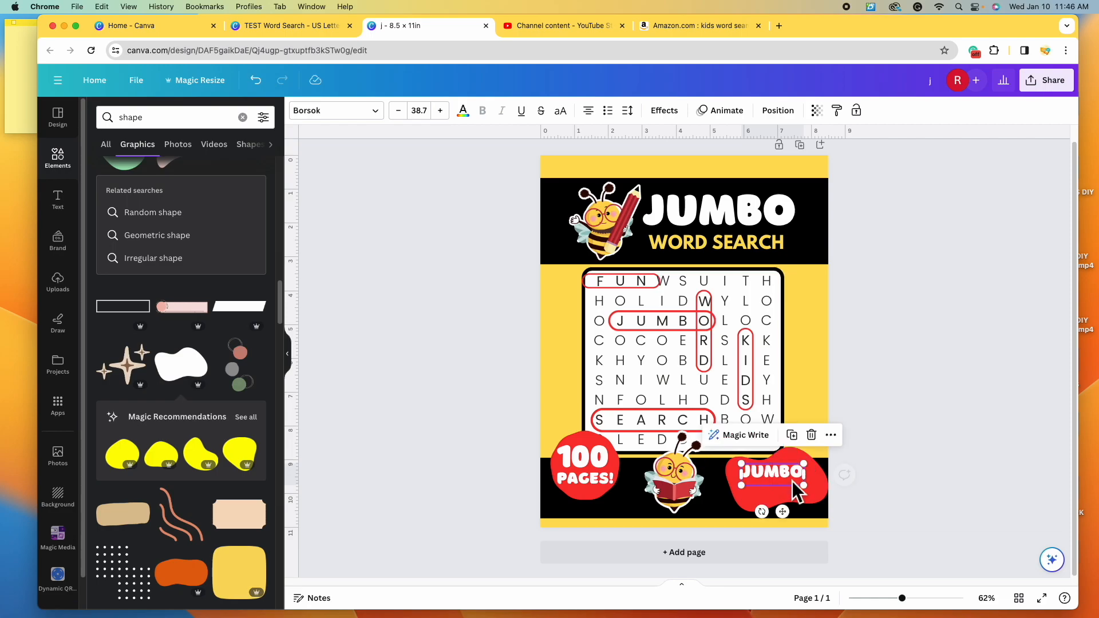
{"action": "double_click", "coordinate": [791, 475]}
{"action": "type", "text": "FOR KIDS"}
{"action": "left_click_drag", "start_coordinate": [789, 474], "coordinate": [807, 484]}
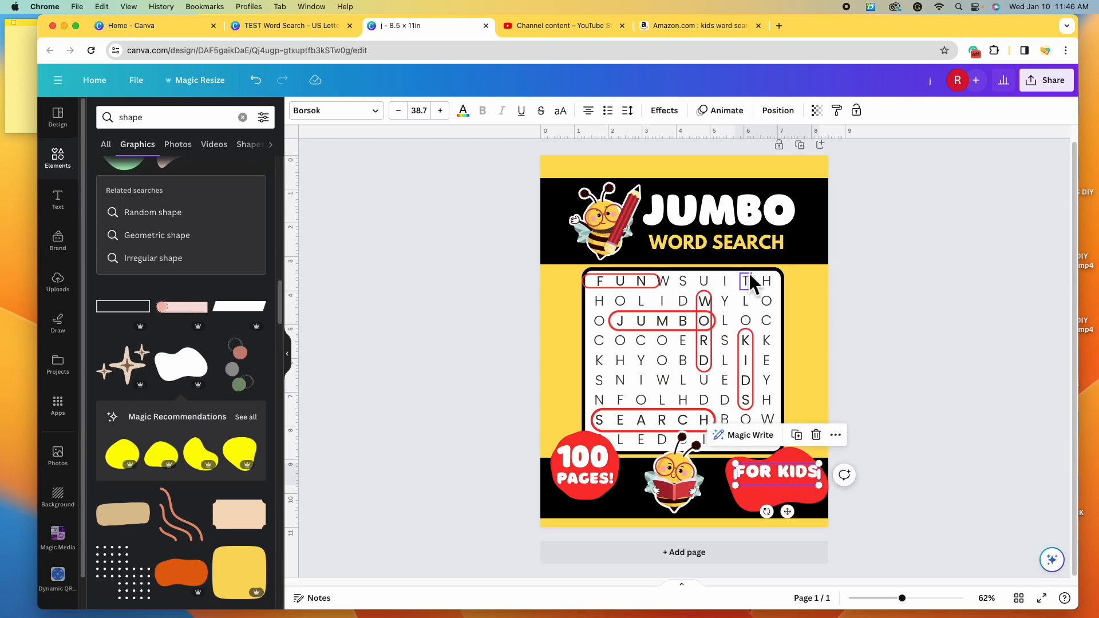
Duplicate the "WORD SEARCH" text beneath "FOR KIDS", replace its wording with "AGES 6+" and set the font size to 28.
{"action": "left_click", "coordinate": [748, 248]}
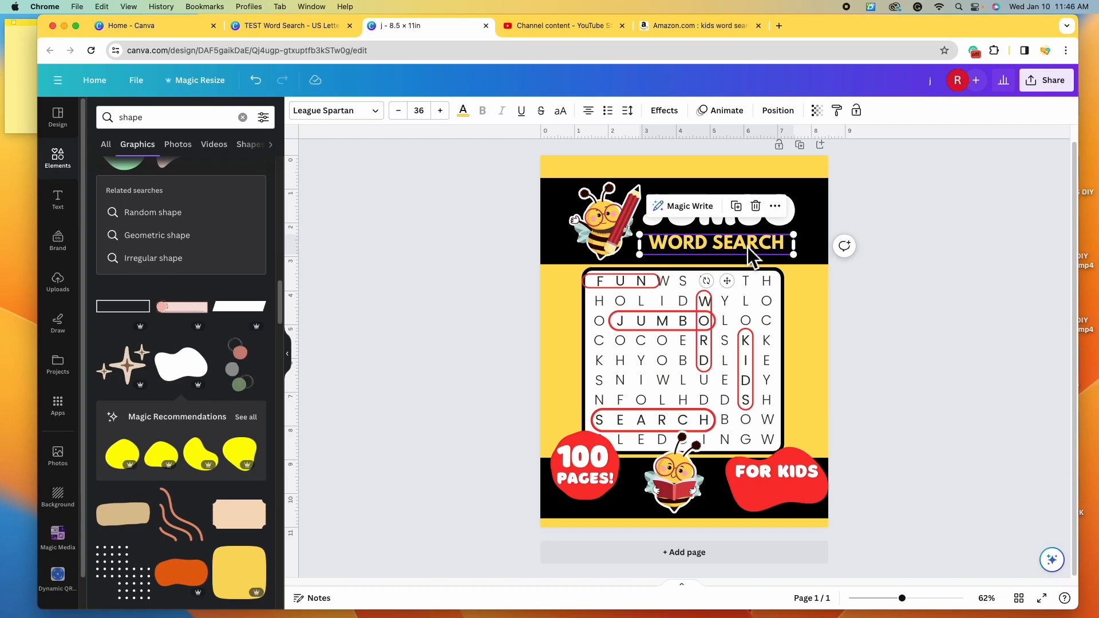
{"action": "left_click", "coordinate": [737, 206]}
{"action": "left_click_drag", "start_coordinate": [756, 275], "coordinate": [804, 500]}
{"action": "type", "text": "AGES"}
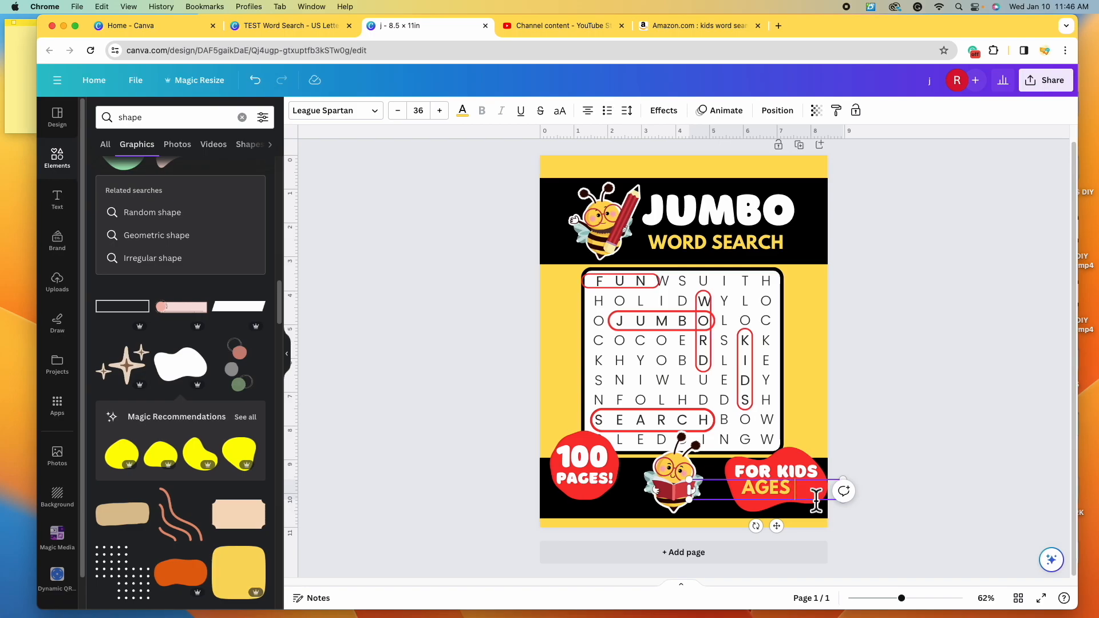
{"action": "type", "text": " 6+"}
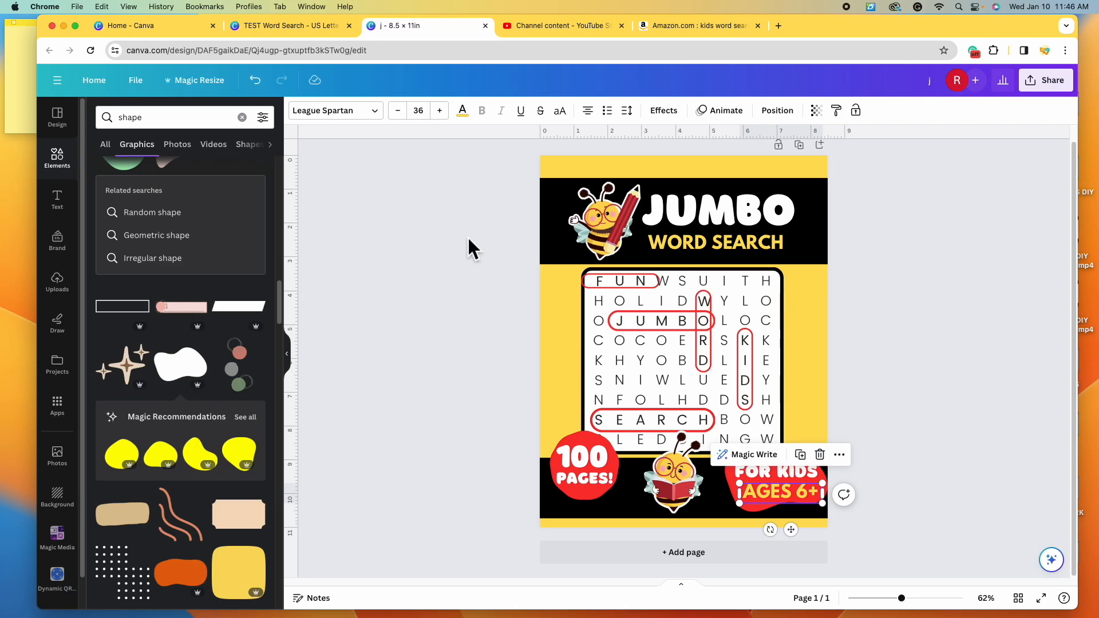
{"action": "left_click", "coordinate": [418, 111]}
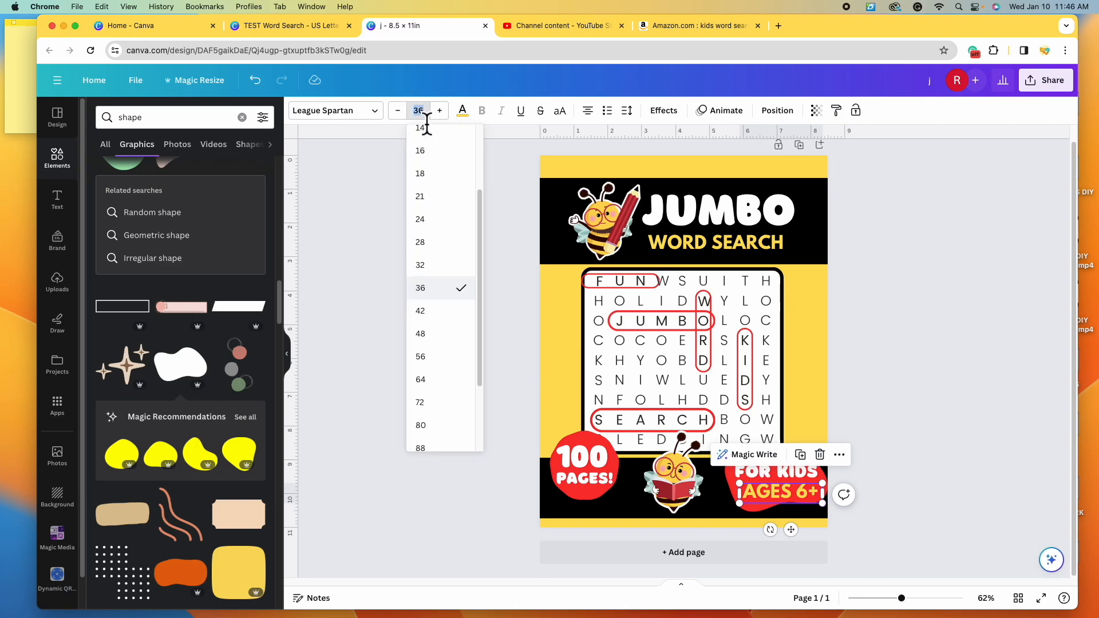
{"action": "left_click", "coordinate": [441, 244]}
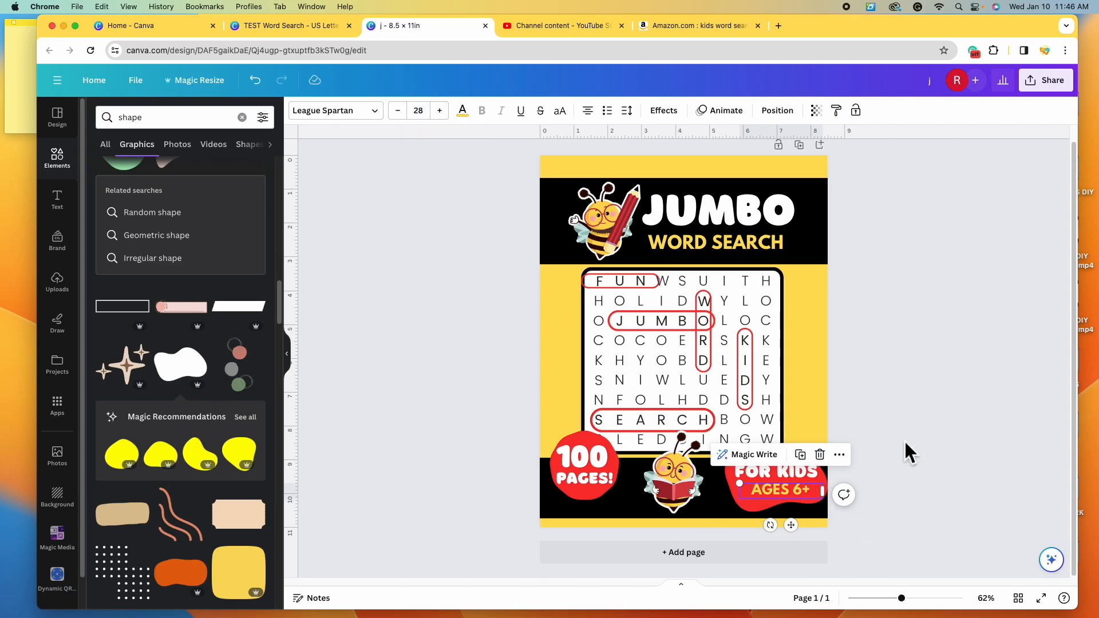
Group the "FOR KIDS" and "AGES 6+" texts and resize them slightly to fit inside the red blob.
{"action": "left_click", "coordinate": [928, 448]}
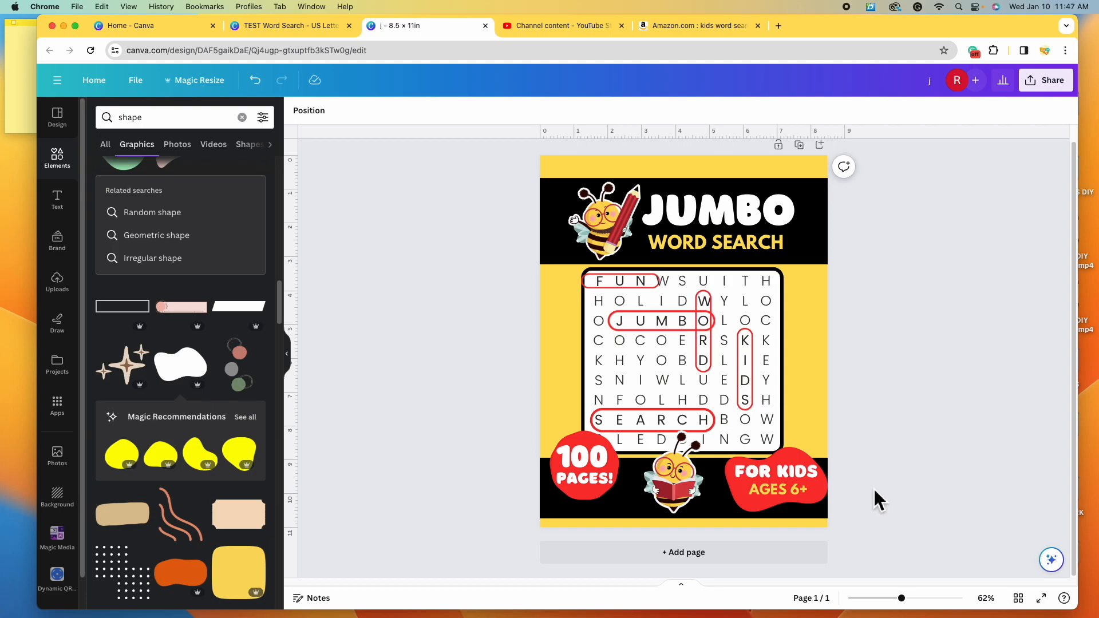
{"action": "left_click", "coordinate": [798, 472]}
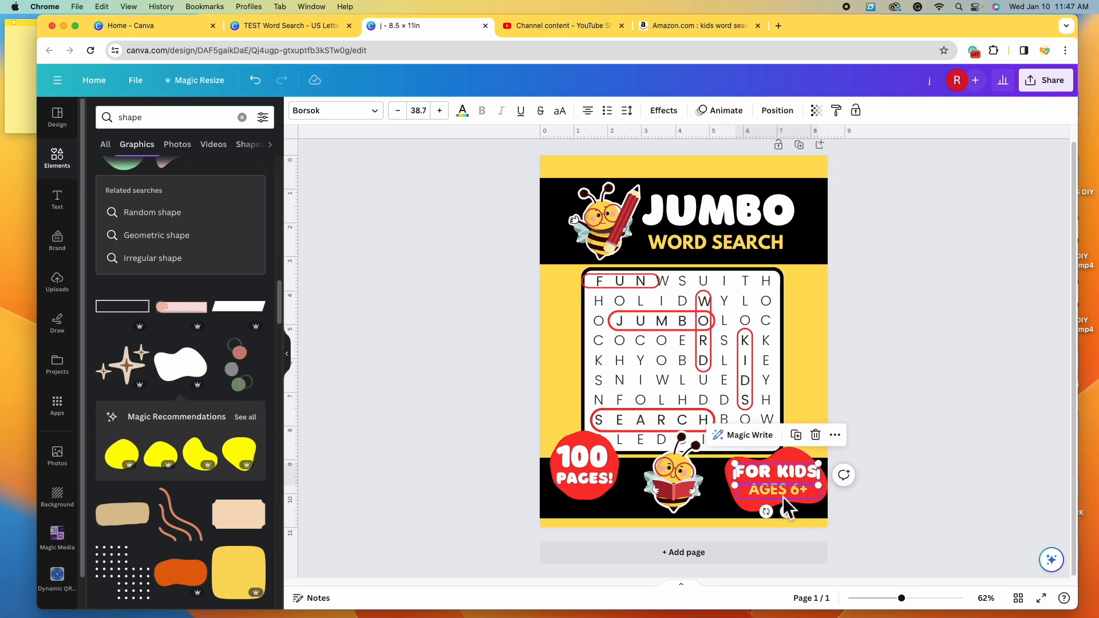
{"action": "left_click", "coordinate": [783, 495], "text": "shift"}
{"action": "left_click", "coordinate": [788, 435]}
{"action": "left_click_drag", "start_coordinate": [828, 504], "coordinate": [821, 500]}
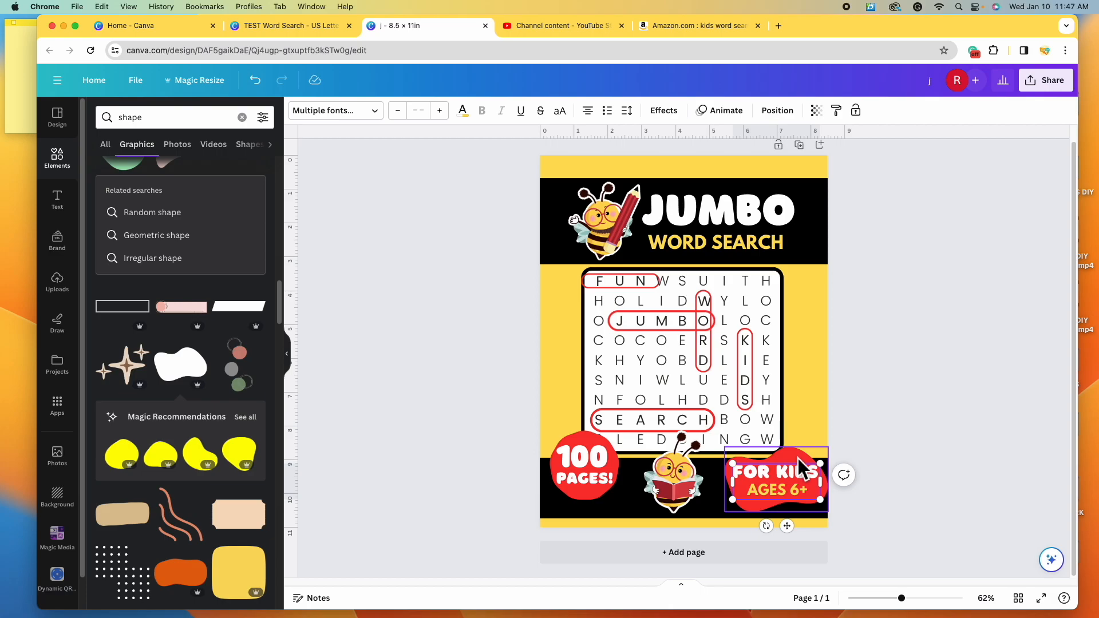
Group the badge text with its red blob and set both red badges lower on the bottom band.
{"action": "left_click", "coordinate": [798, 457], "text": "shift"}
{"action": "left_click", "coordinate": [748, 418]}
{"action": "left_click", "coordinate": [942, 491]}
{"action": "left_click_drag", "start_coordinate": [801, 493], "coordinate": [798, 486]}
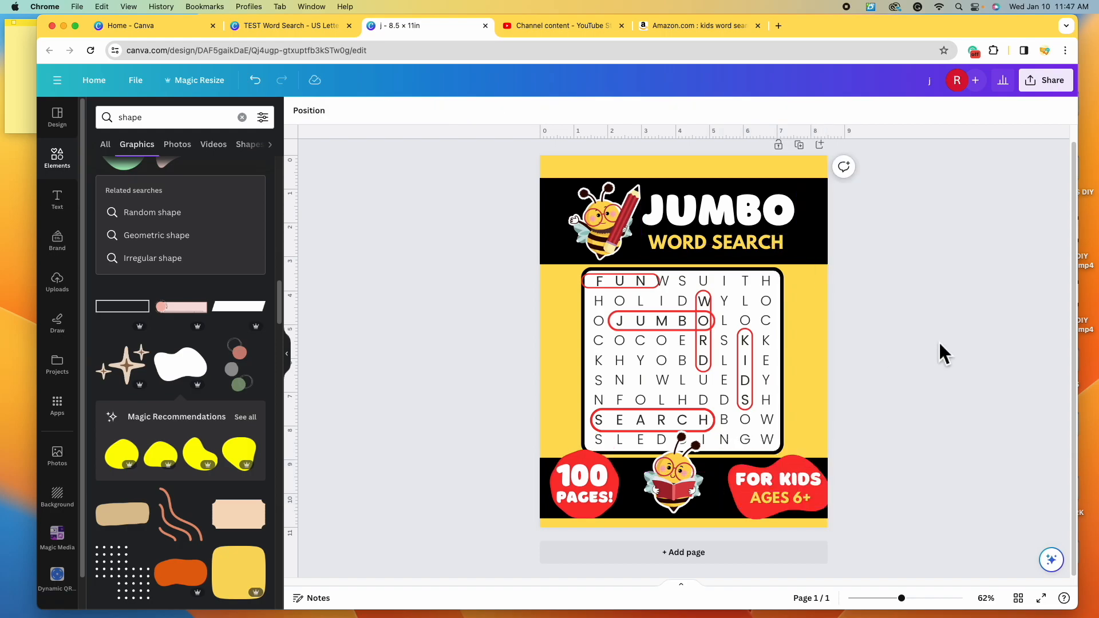
{"action": "key", "text": "ctrl+z"}
Move the black header band and the pencil bee up towards the top edge of the cover.
{"action": "left_click_drag", "start_coordinate": [566, 199], "coordinate": [571, 195]}
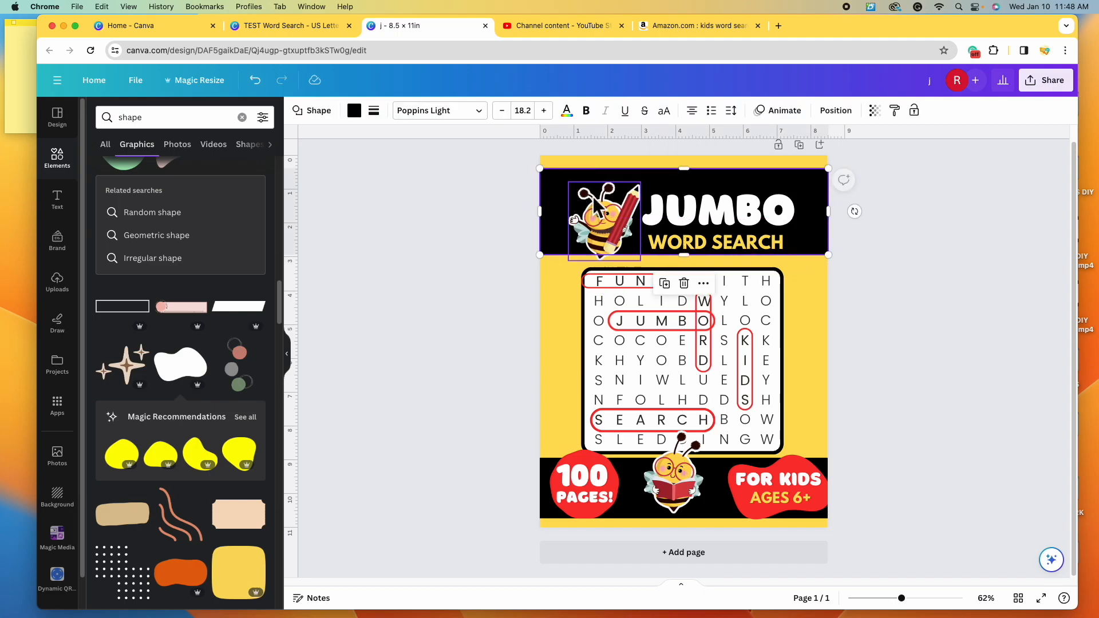
{"action": "left_click_drag", "start_coordinate": [632, 226], "coordinate": [604, 212]}
{"action": "left_click", "coordinate": [915, 287]}
Move the "JUMBO" title up and enlarge "WORD SEARCH" beneath it to match the title's width.
{"action": "left_click_drag", "start_coordinate": [734, 216], "coordinate": [735, 203]}
{"action": "left_click_drag", "start_coordinate": [755, 243], "coordinate": [822, 214]}
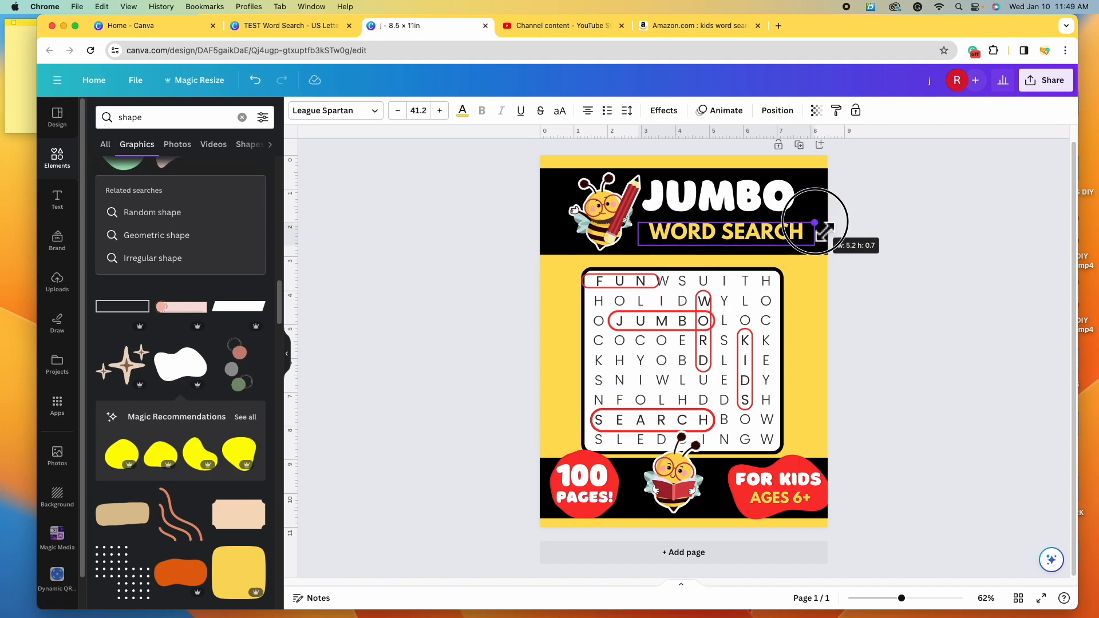
{"action": "key", "text": "Escape"}
Lower the reading bee past the page's bottom edge and shift the whole word search grid up slightly.
{"action": "left_click_drag", "start_coordinate": [687, 499], "coordinate": [693, 529]}
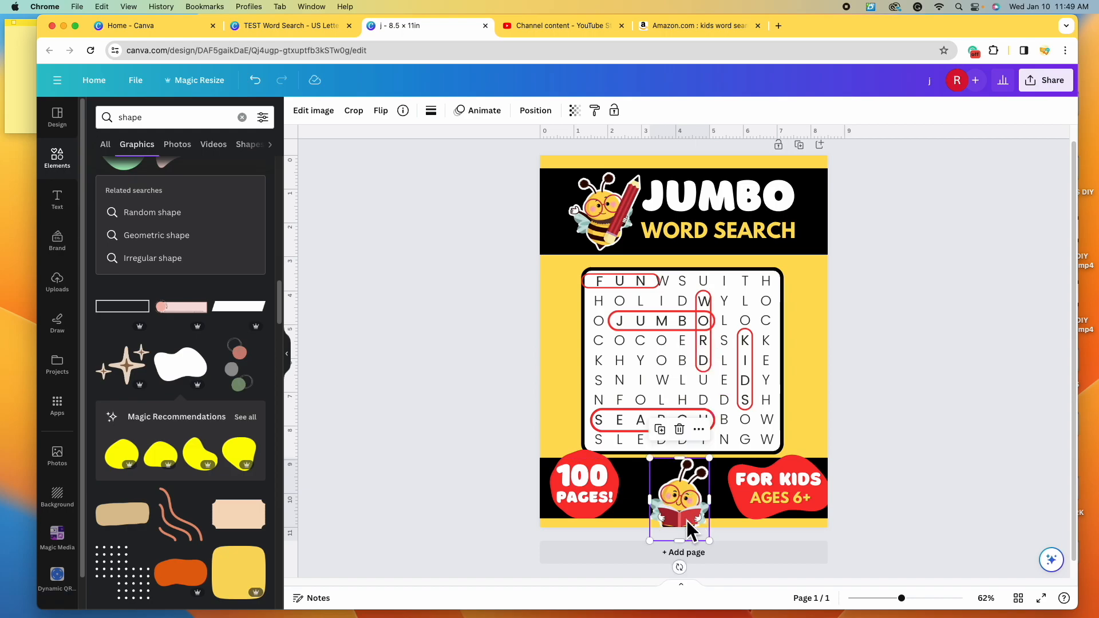
{"action": "left_click", "coordinate": [563, 280]}
{"action": "left_click_drag", "start_coordinate": [562, 269], "coordinate": [811, 445]}
{"action": "left_click_drag", "start_coordinate": [691, 368], "coordinate": [688, 365]}
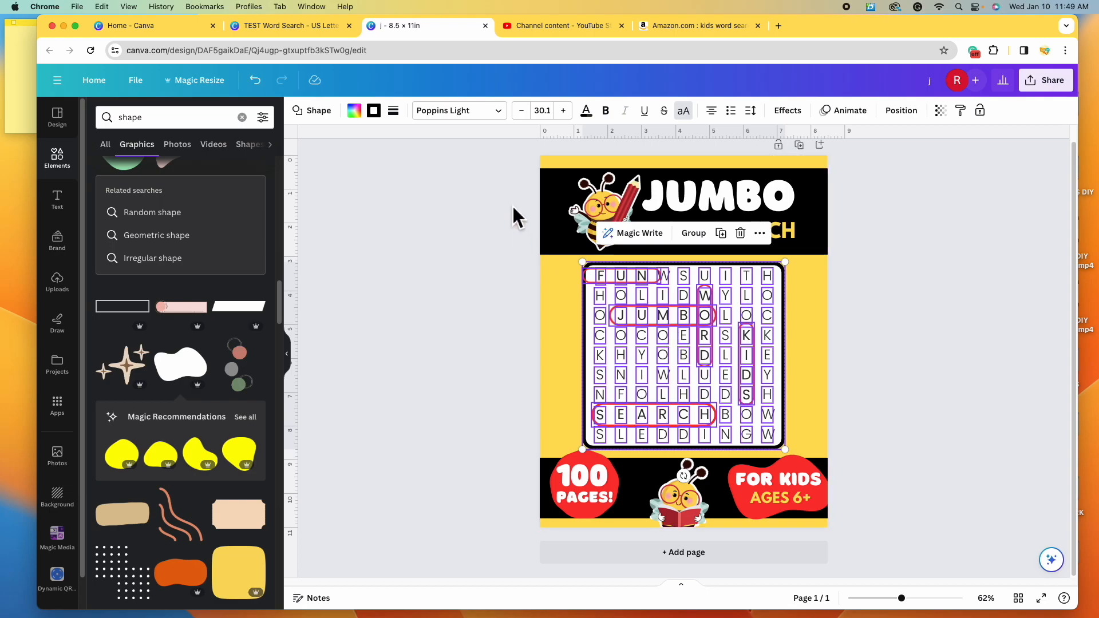
Change the font of all word search grid letters to League Spartan.
{"action": "left_click", "coordinate": [505, 124]}
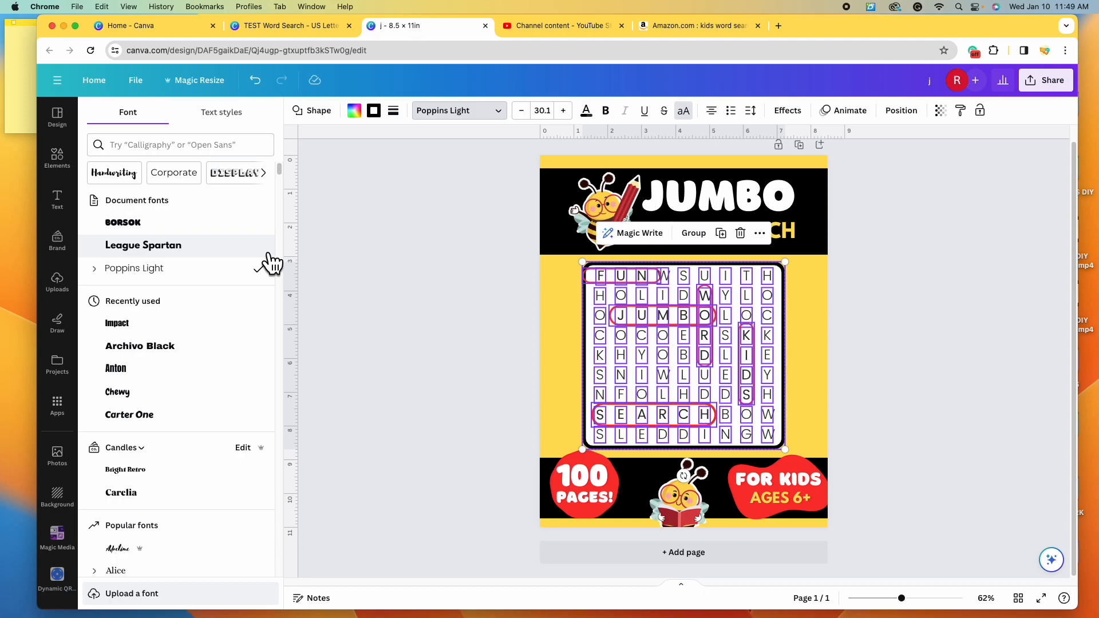
{"action": "left_click", "coordinate": [267, 253]}
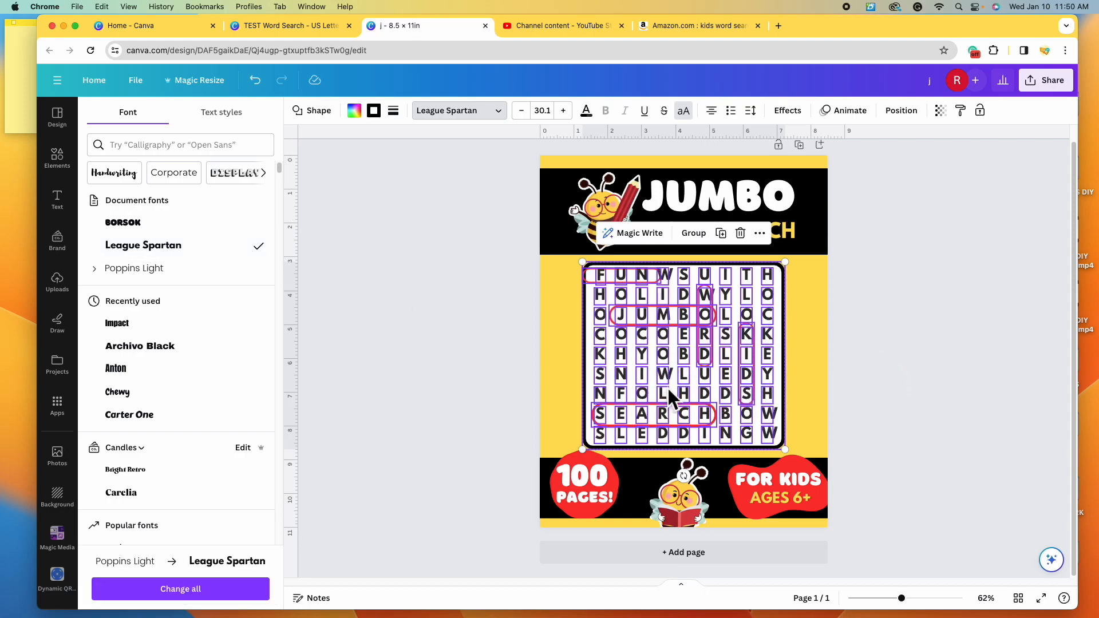
{"action": "key", "text": "Escape"}
{"action": "key", "text": "Escape"}
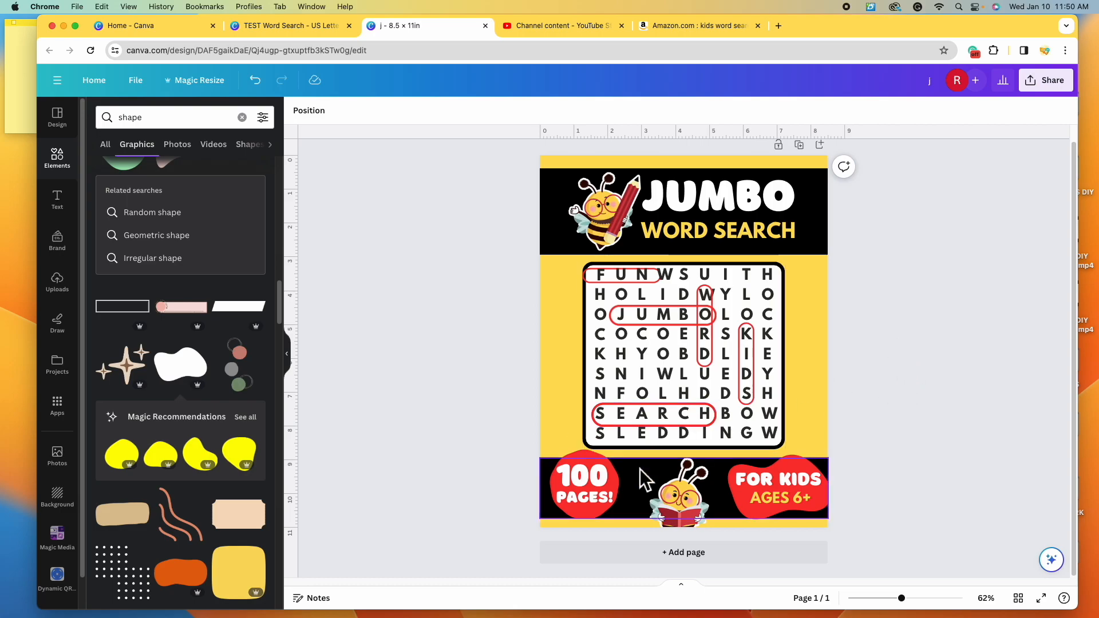
Group all word search grid elements and center the grid between the two black bands.
{"action": "left_click_drag", "start_coordinate": [569, 263], "coordinate": [790, 435]}
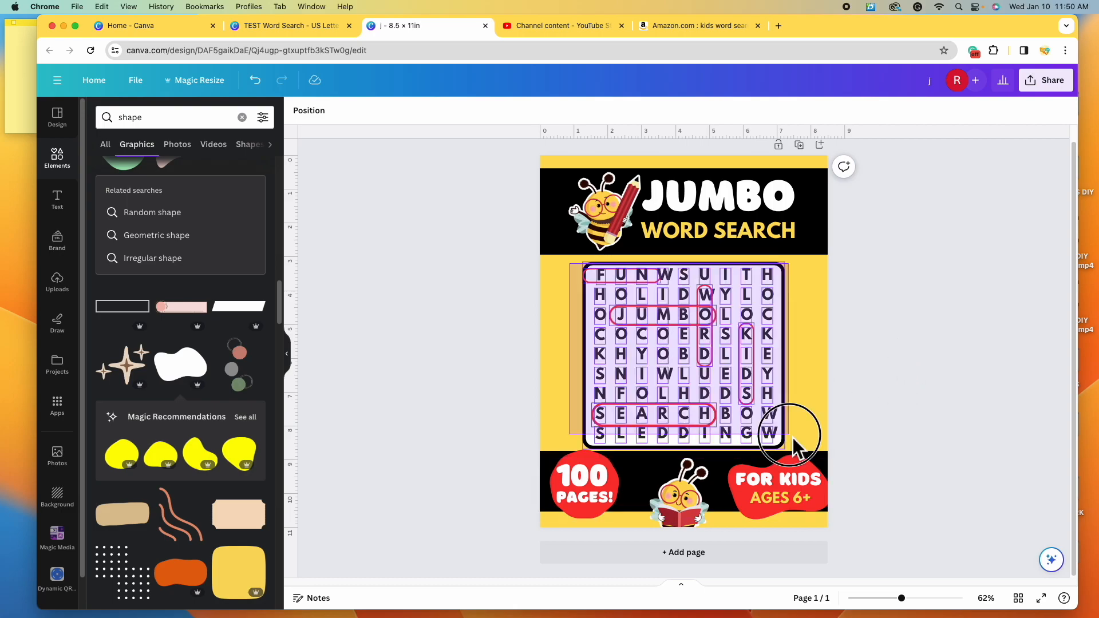
{"action": "left_click_drag", "start_coordinate": [793, 438], "coordinate": [793, 439]}
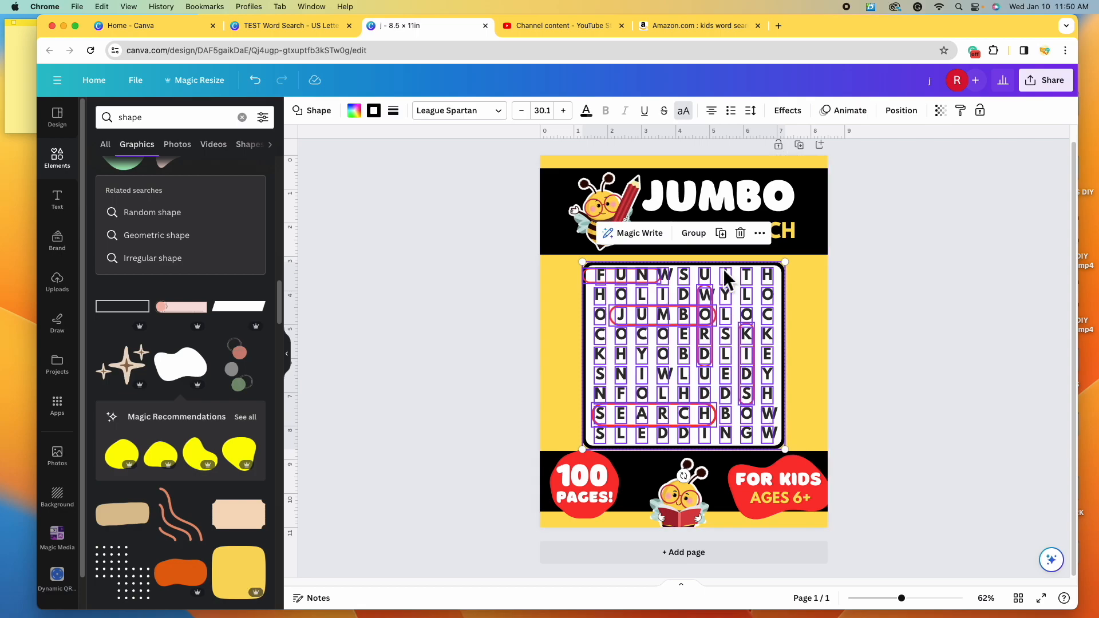
{"action": "left_click", "coordinate": [694, 233]}
{"action": "mouse_move", "coordinate": [741, 386]}
{"action": "left_mouse_down"}
{"action": "mouse_move", "coordinate": [724, 384]}
{"action": "mouse_move", "coordinate": [733, 381]}
{"action": "left_mouse_up"}
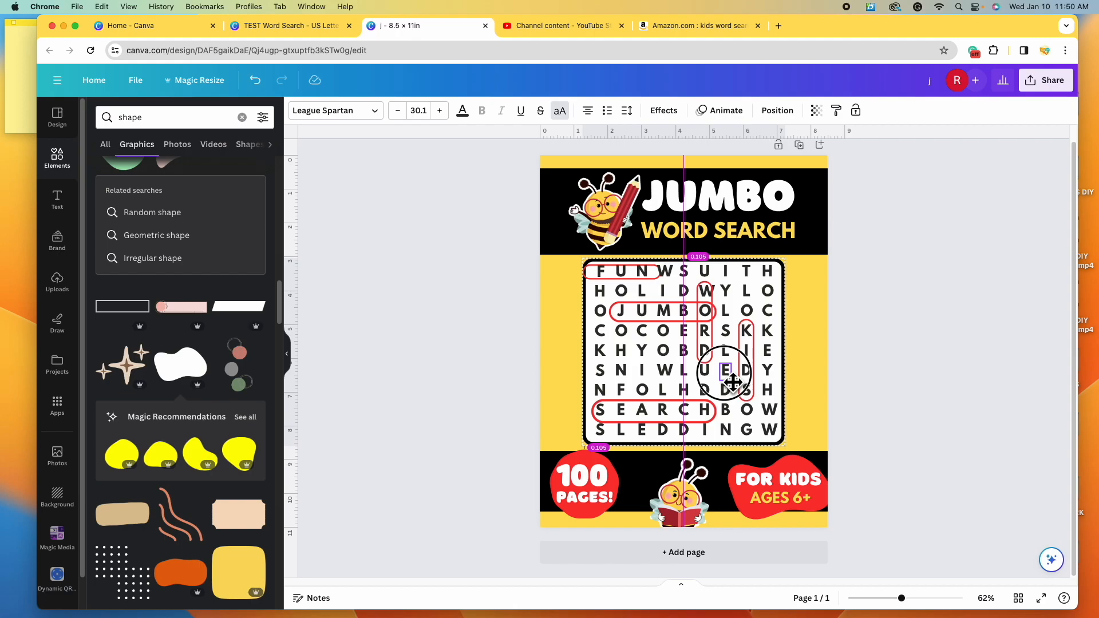
{"action": "left_click_drag", "start_coordinate": [734, 383], "coordinate": [732, 384]}
Raise the bottom black band slightly, enlarge the reading bee on it, and shift both red badges up to match.
{"action": "left_click", "coordinate": [727, 465]}
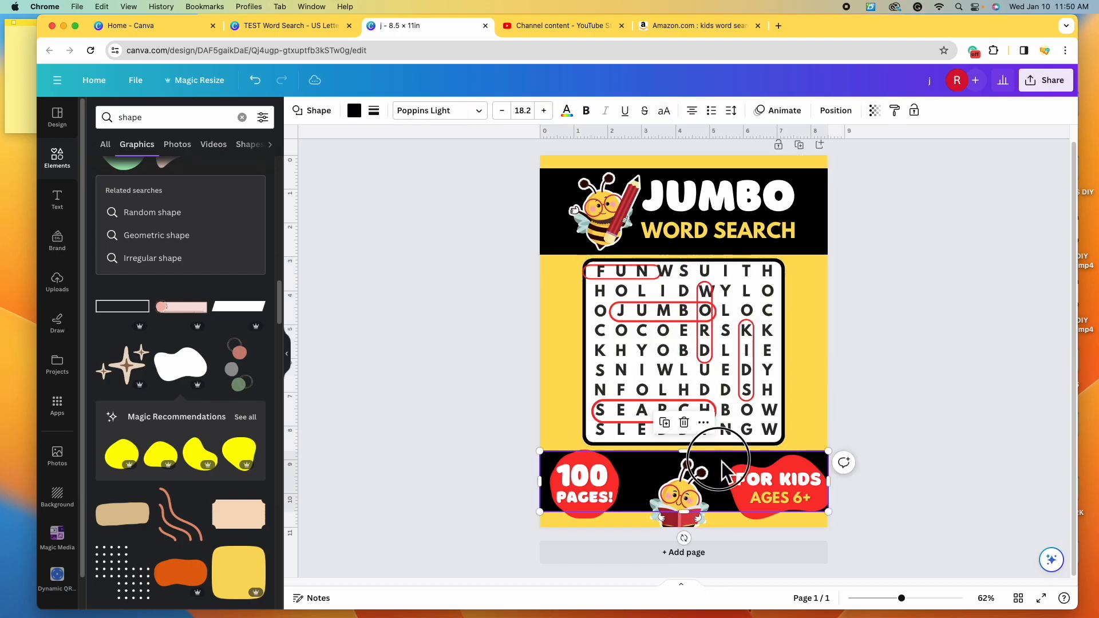
{"action": "left_click", "coordinate": [710, 460]}
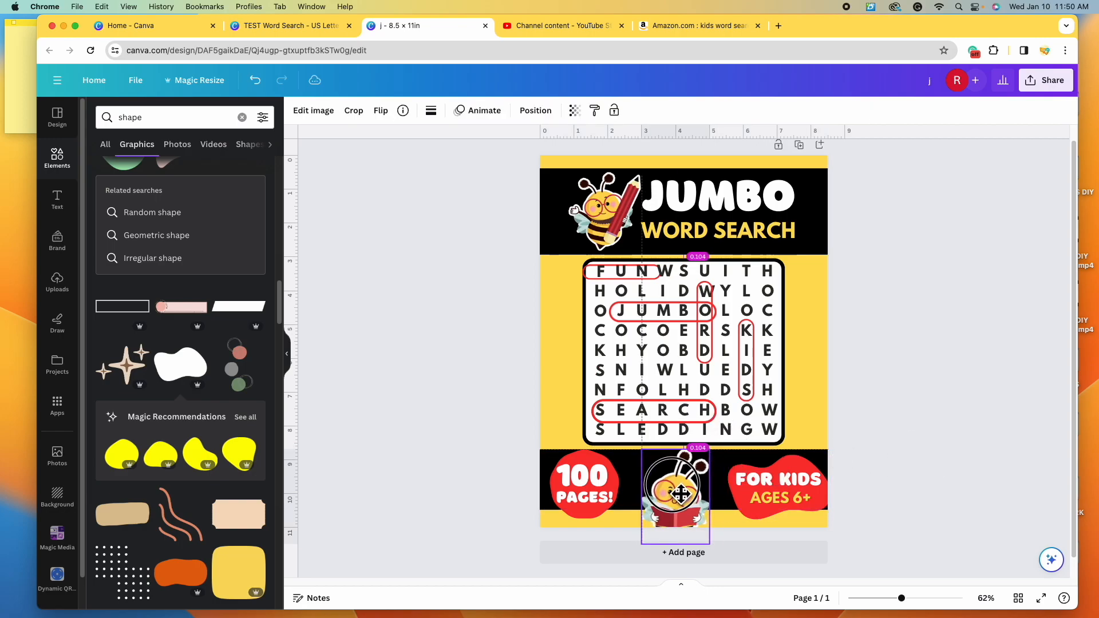
{"action": "left_click", "coordinate": [879, 497]}
{"action": "left_click_drag", "start_coordinate": [781, 499], "coordinate": [787, 494]}
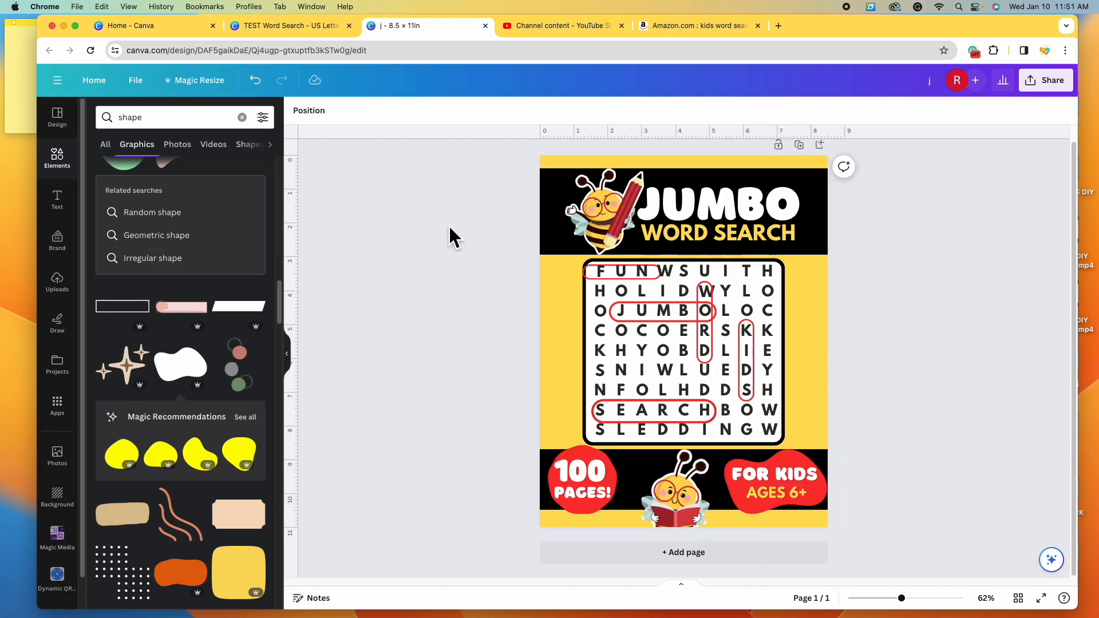
Search the graphics for "dotted line" and place the wavy dashed line beside the grid, below the pencil bee.
{"action": "left_click", "coordinate": [242, 116]}
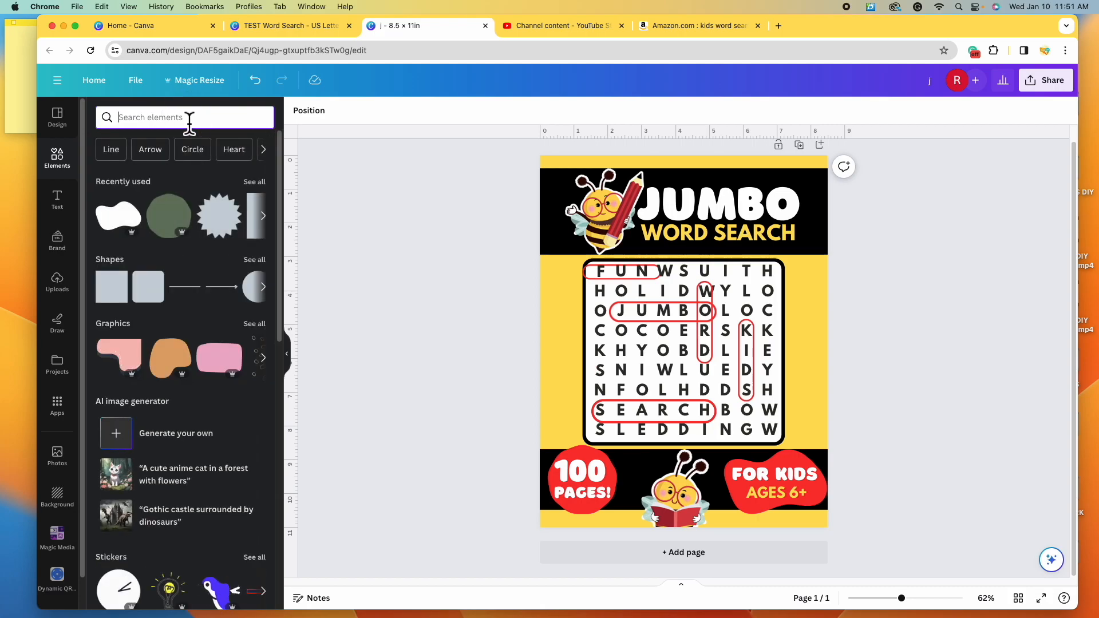
{"action": "type", "text": "DOT"}
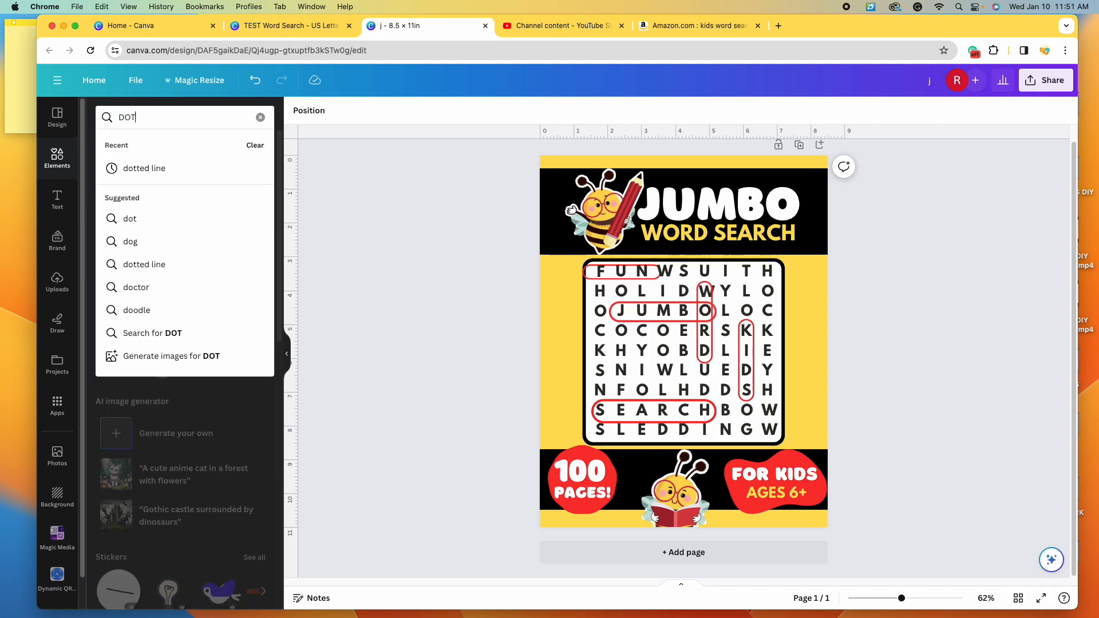
{"action": "type", "text": "TED"}
{"action": "left_click", "coordinate": [151, 218]}
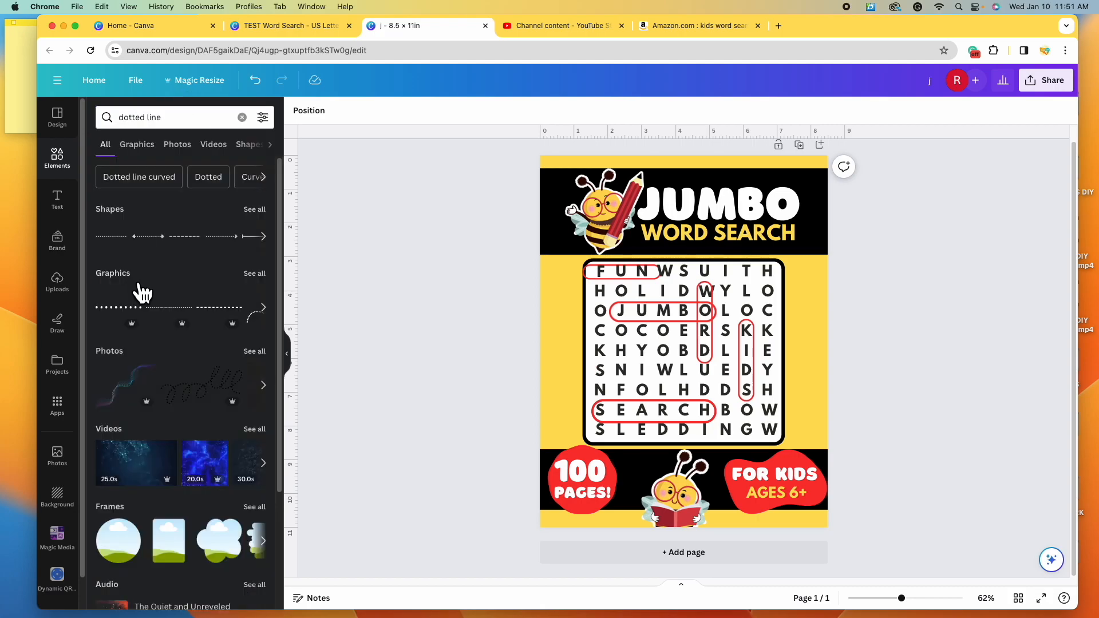
{"action": "left_click", "coordinate": [257, 275]}
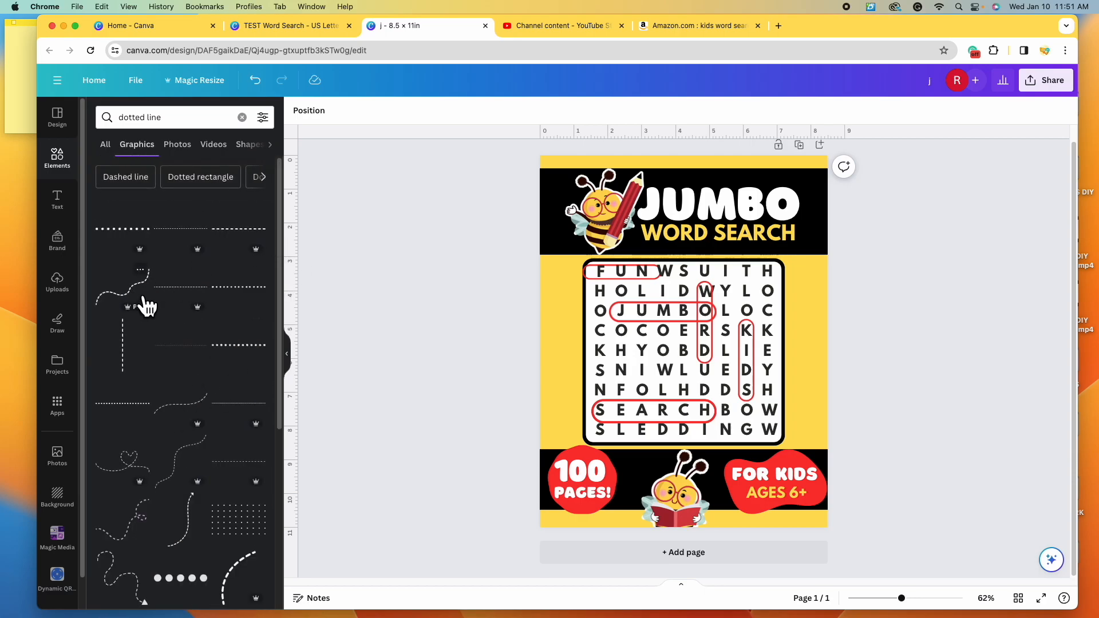
{"action": "left_click", "coordinate": [141, 298]}
{"action": "mouse_move", "coordinate": [738, 338]}
{"action": "left_mouse_down"}
{"action": "mouse_move", "coordinate": [629, 324]}
{"action": "mouse_move", "coordinate": [607, 292]}
{"action": "mouse_move", "coordinate": [613, 276]}
{"action": "mouse_move", "coordinate": [593, 271]}
{"action": "left_mouse_up"}
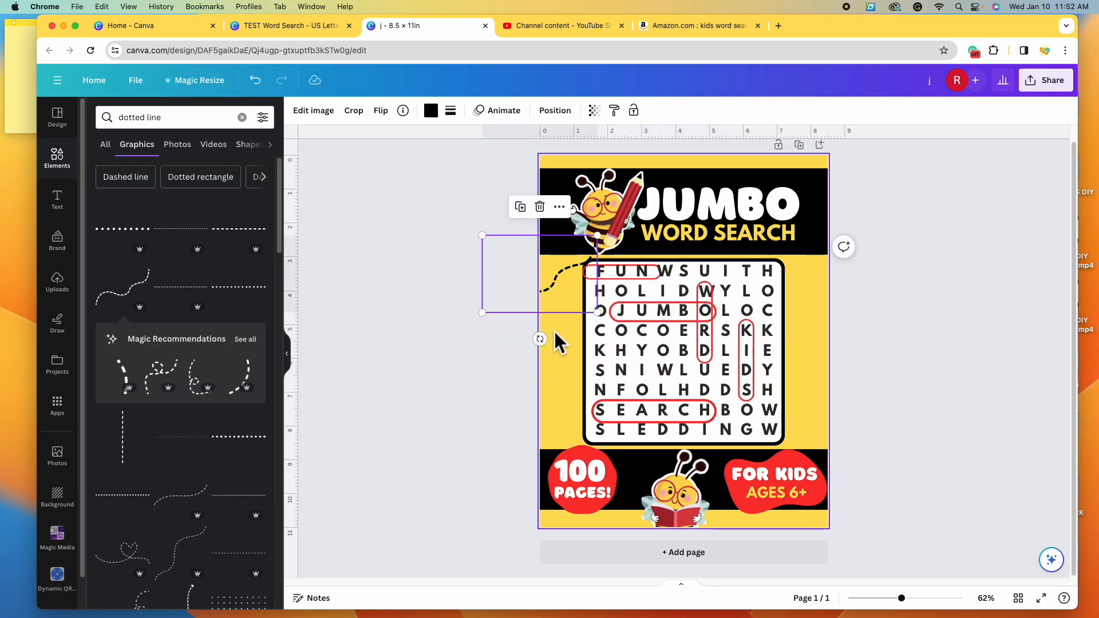
Flip the dashed line vertically and rotate it so it trails from the pencil bee down the cover's side margin.
{"action": "left_click_drag", "start_coordinate": [540, 339], "coordinate": [568, 362]}
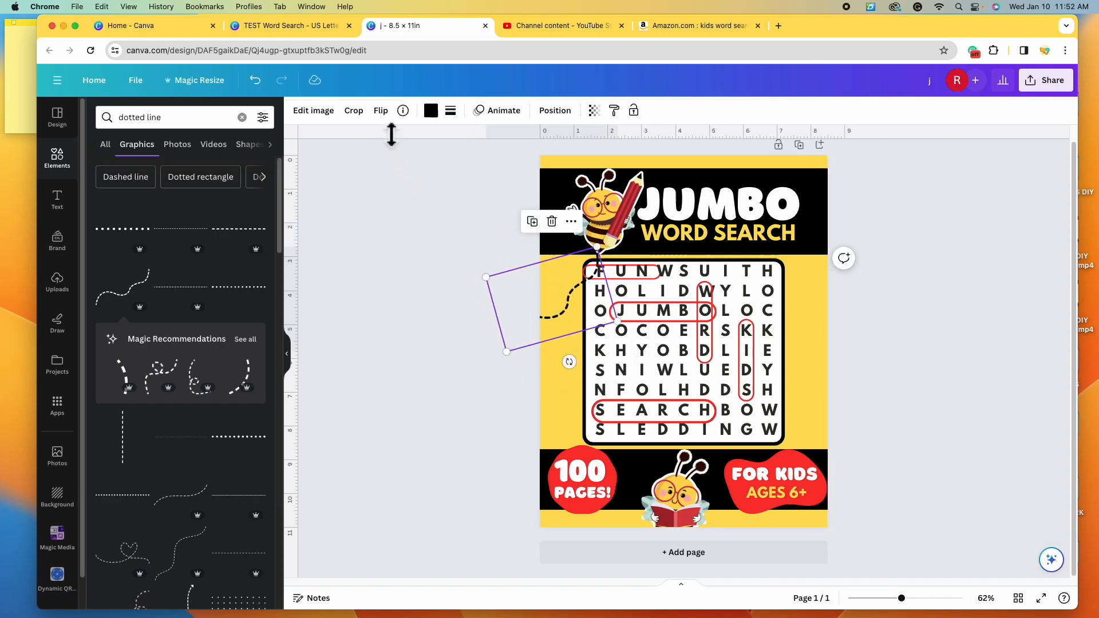
{"action": "left_click", "coordinate": [381, 111]}
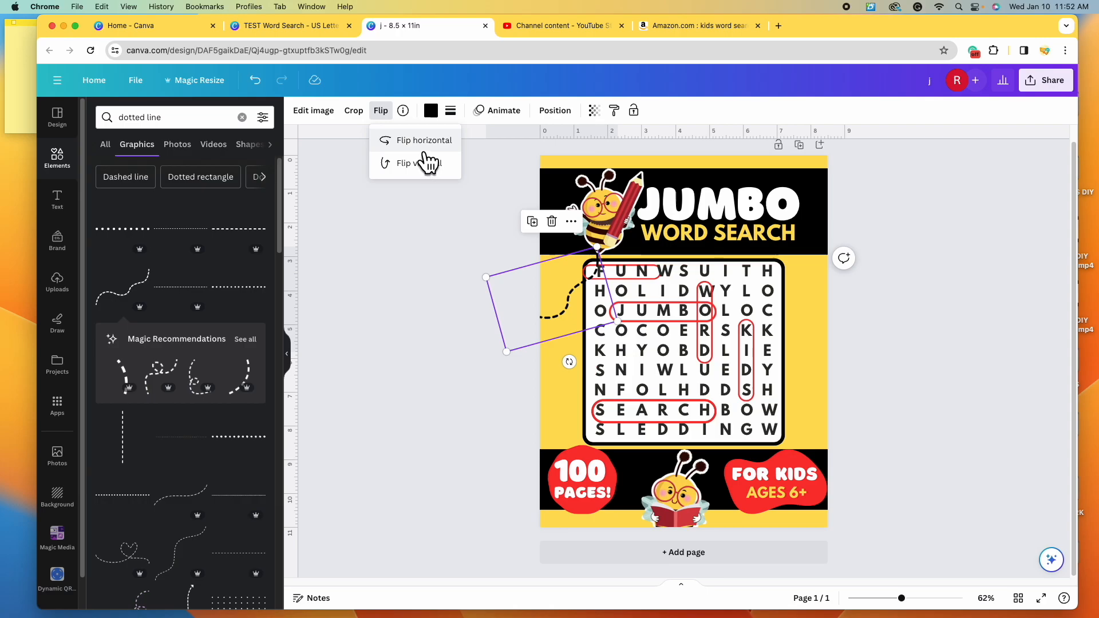
{"action": "left_click", "coordinate": [428, 169]}
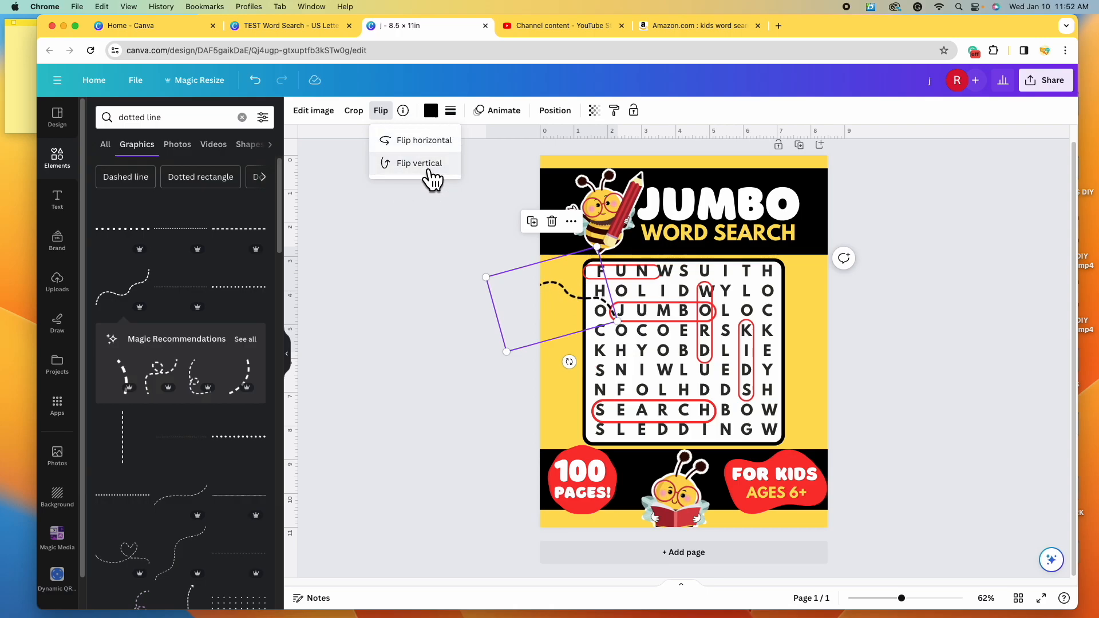
{"action": "left_click_drag", "start_coordinate": [569, 361], "coordinate": [581, 325]}
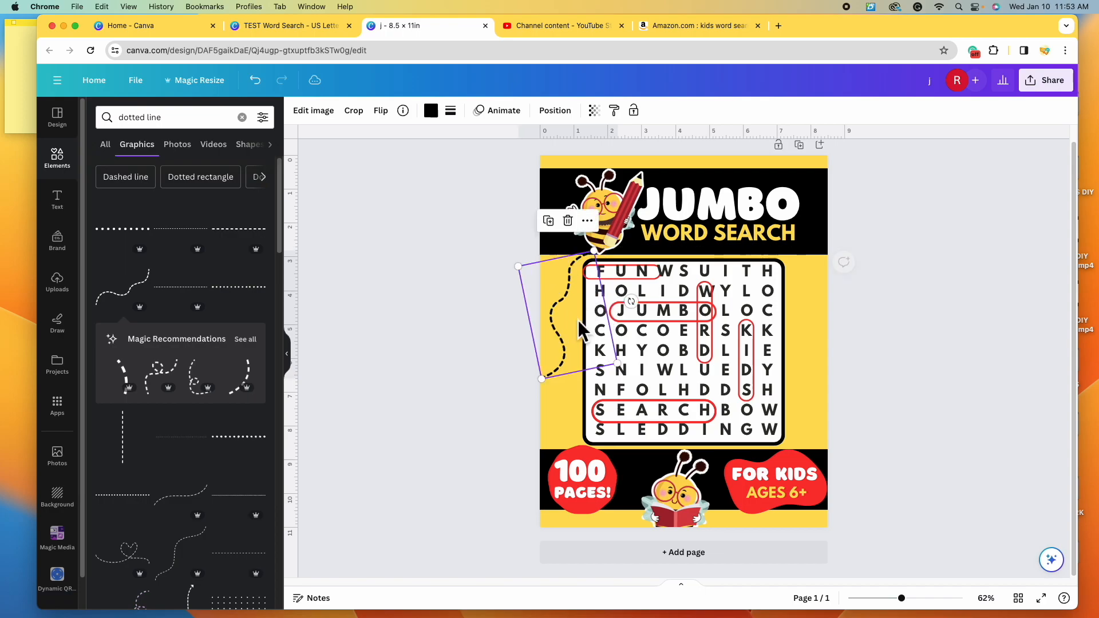
{"action": "left_click", "coordinate": [926, 407]}
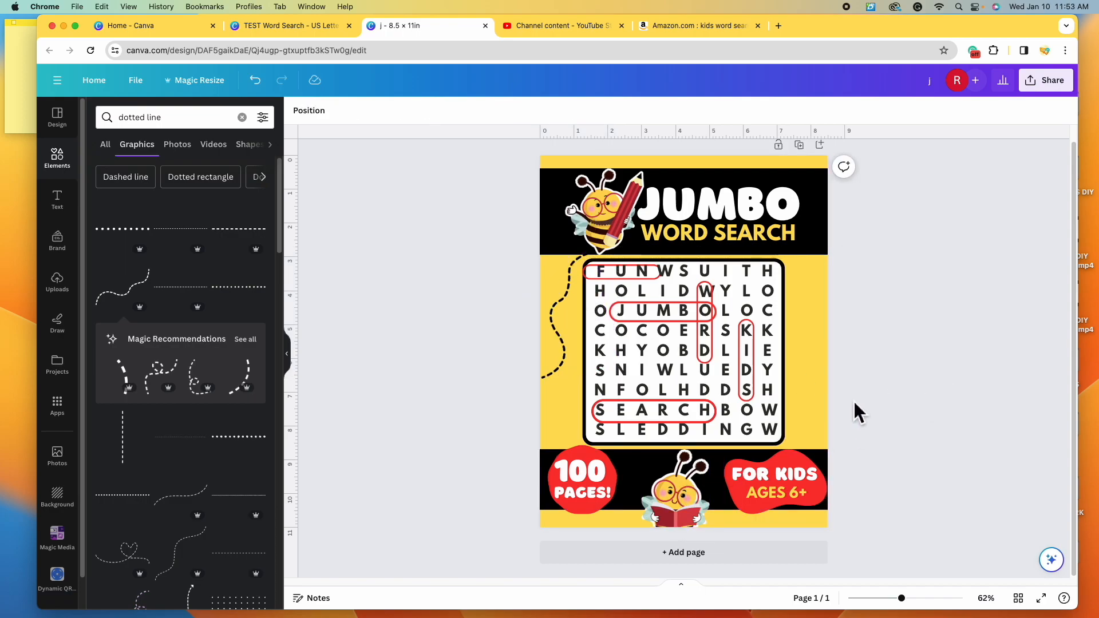
Place a copy of the dashed line over the "FOR KIDS" badge, flip it vertically and rotate it towards the page's lower corner.
{"action": "left_click_drag", "start_coordinate": [786, 506], "coordinate": [815, 475]}
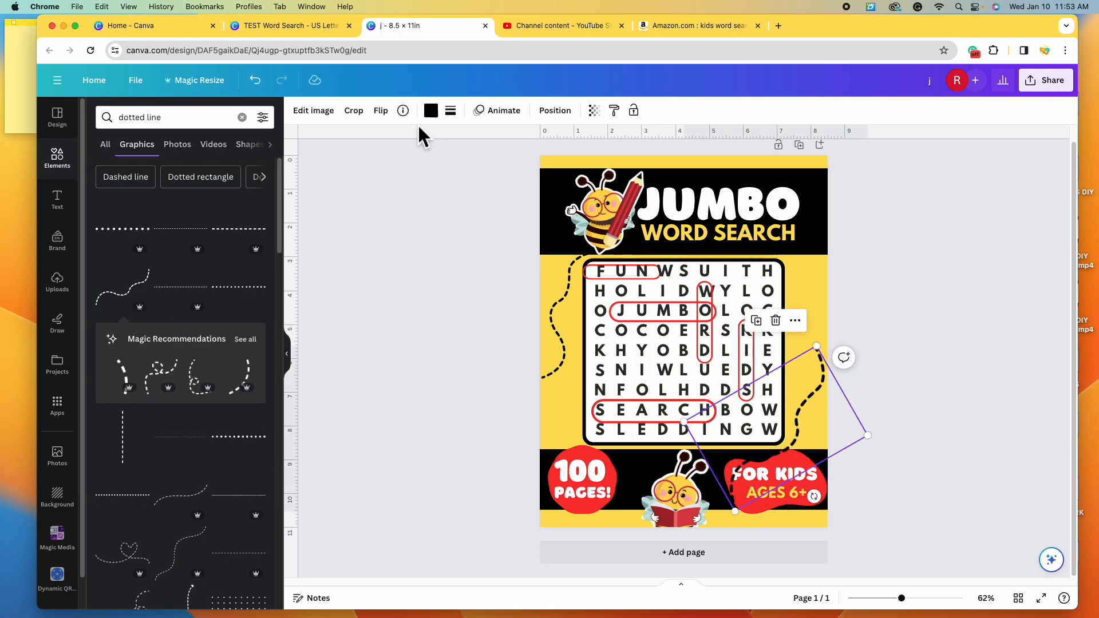
{"action": "left_click", "coordinate": [391, 120]}
{"action": "left_click", "coordinate": [425, 172]}
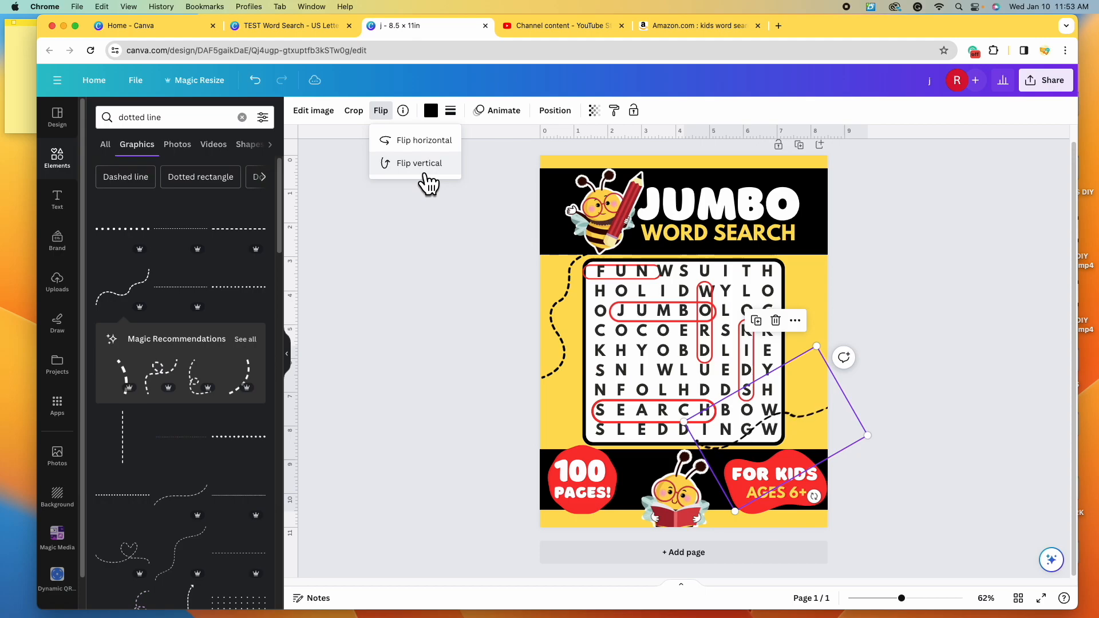
{"action": "left_click_drag", "start_coordinate": [814, 495], "coordinate": [778, 492]}
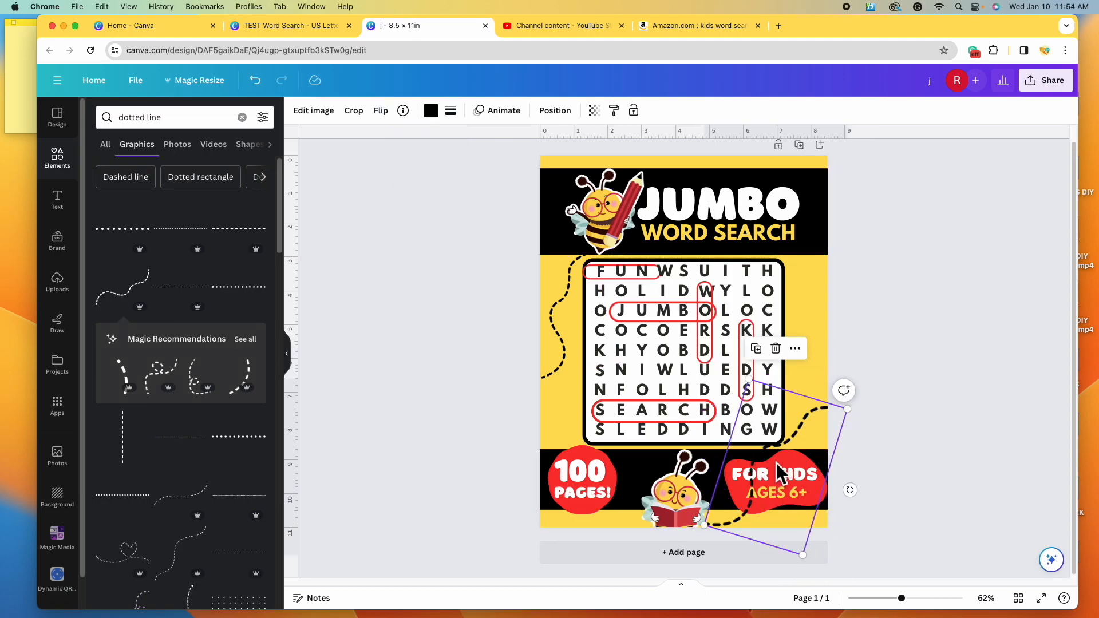
Move the second dashed line's layer below the "FOR KIDS" badge and fine-tune its position and rotation.
{"action": "left_click", "coordinate": [555, 111]}
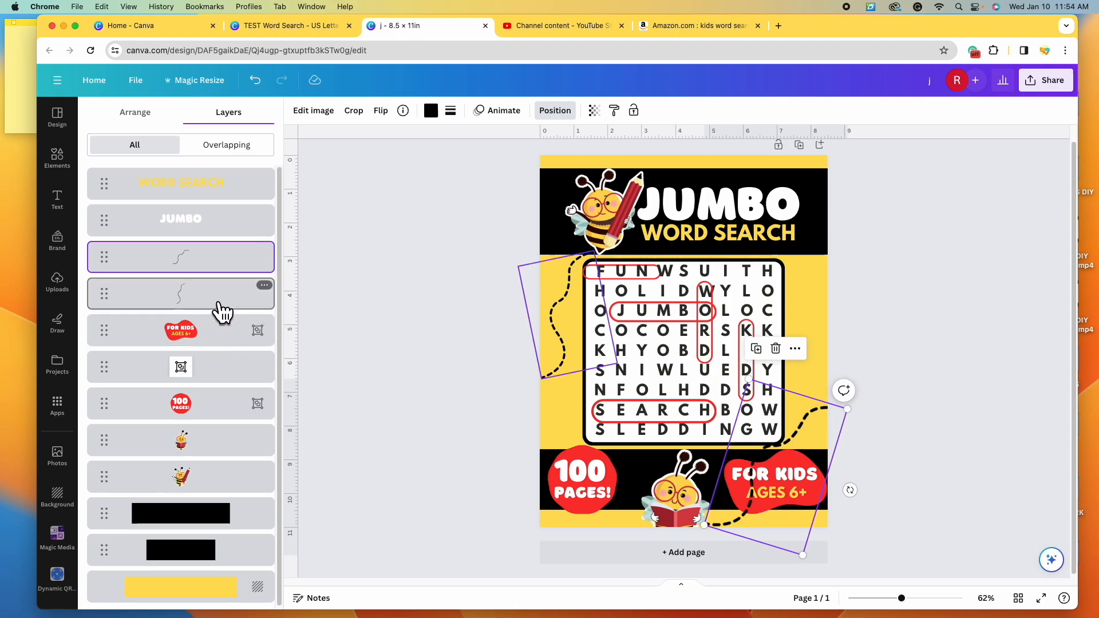
{"action": "left_click_drag", "start_coordinate": [217, 288], "coordinate": [226, 368]}
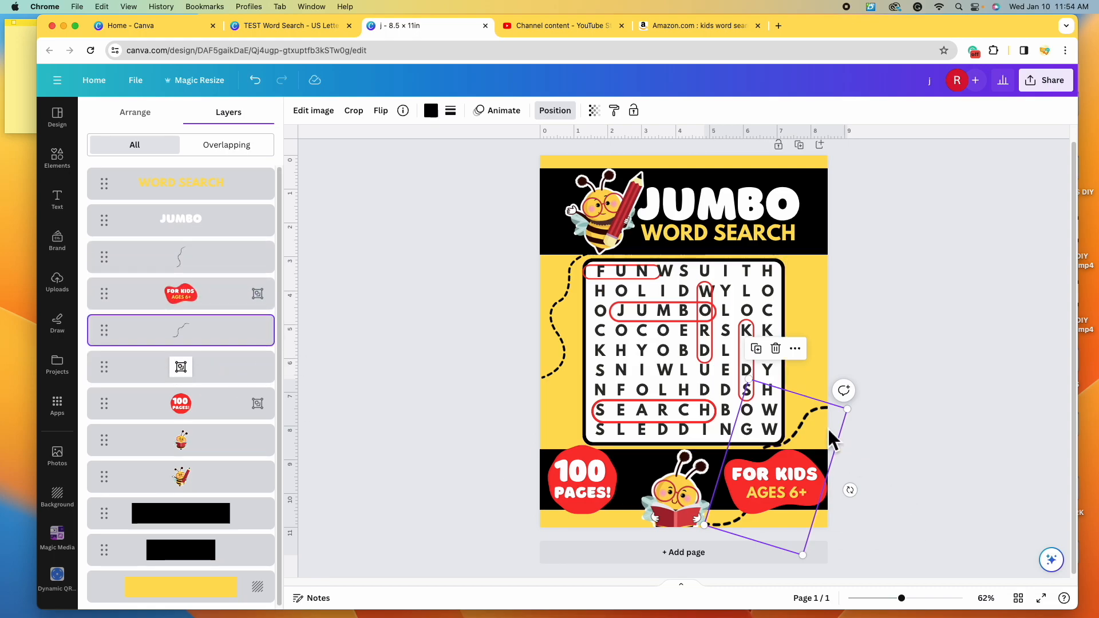
{"action": "left_click_drag", "start_coordinate": [840, 441], "coordinate": [831, 442]}
{"action": "left_click_drag", "start_coordinate": [850, 490], "coordinate": [858, 507]}
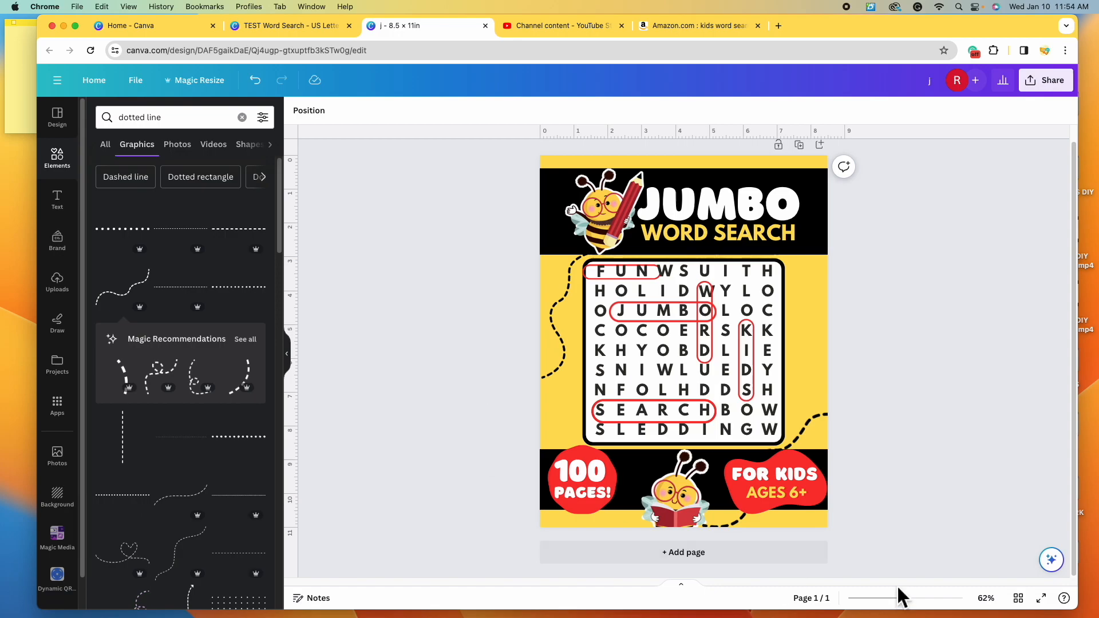
Add a body text reading "FUN HOUSE PUBLISHING" in the yellow strip at the cover's lower edge.
{"action": "left_click", "coordinate": [57, 200]}
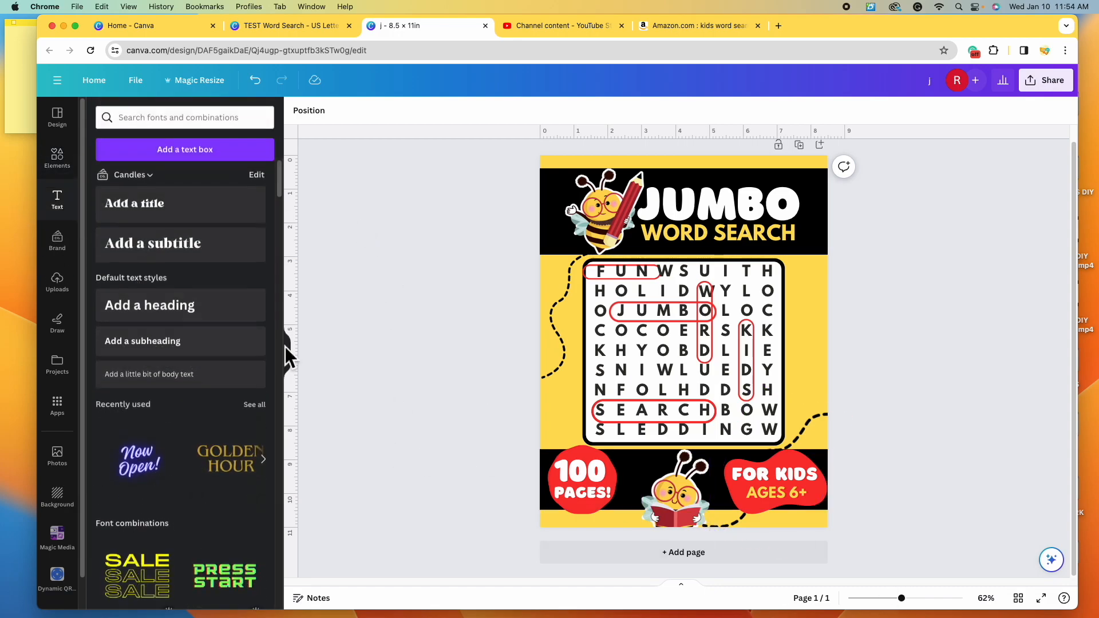
{"action": "left_click", "coordinate": [195, 391]}
{"action": "left_click_drag", "start_coordinate": [716, 340], "coordinate": [651, 524]}
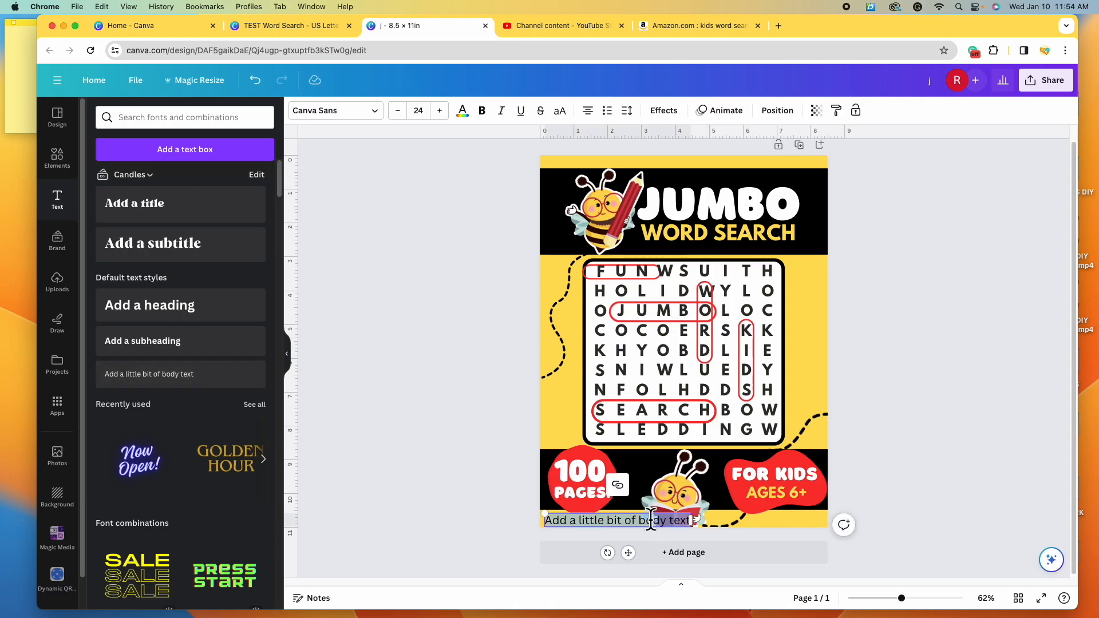
{"action": "type", "text": "FUN"}
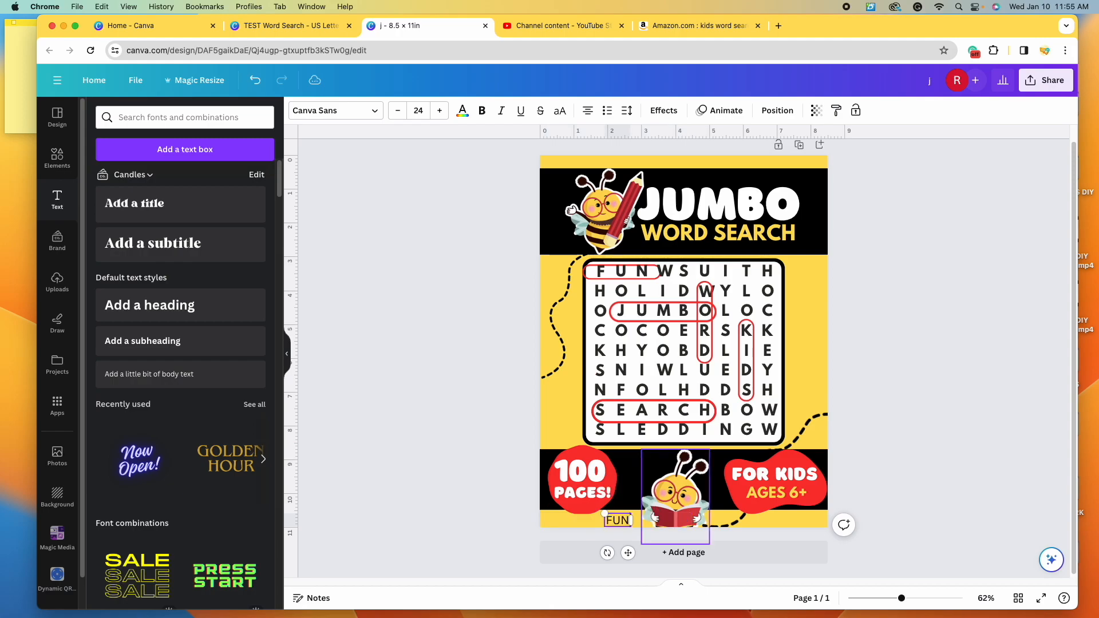
{"action": "type", "text": " HOUSE PUBLISHING"}
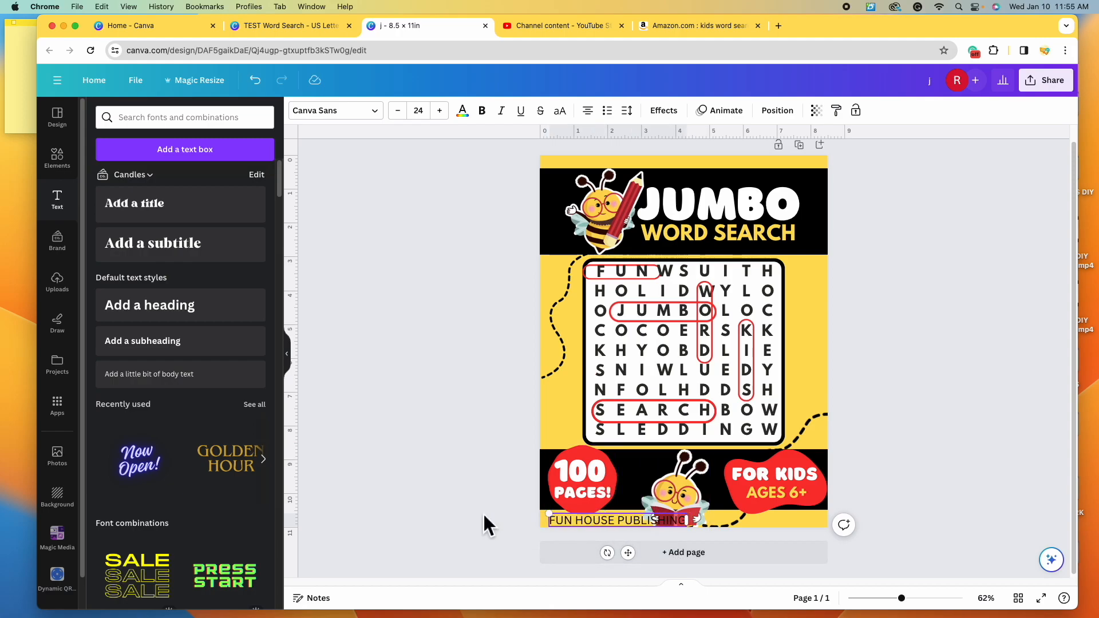
Set the publisher text in League Spartan, shrink it to about size 14.8 and move it to the yellow strip above the title.
{"action": "left_click", "coordinate": [608, 520]}
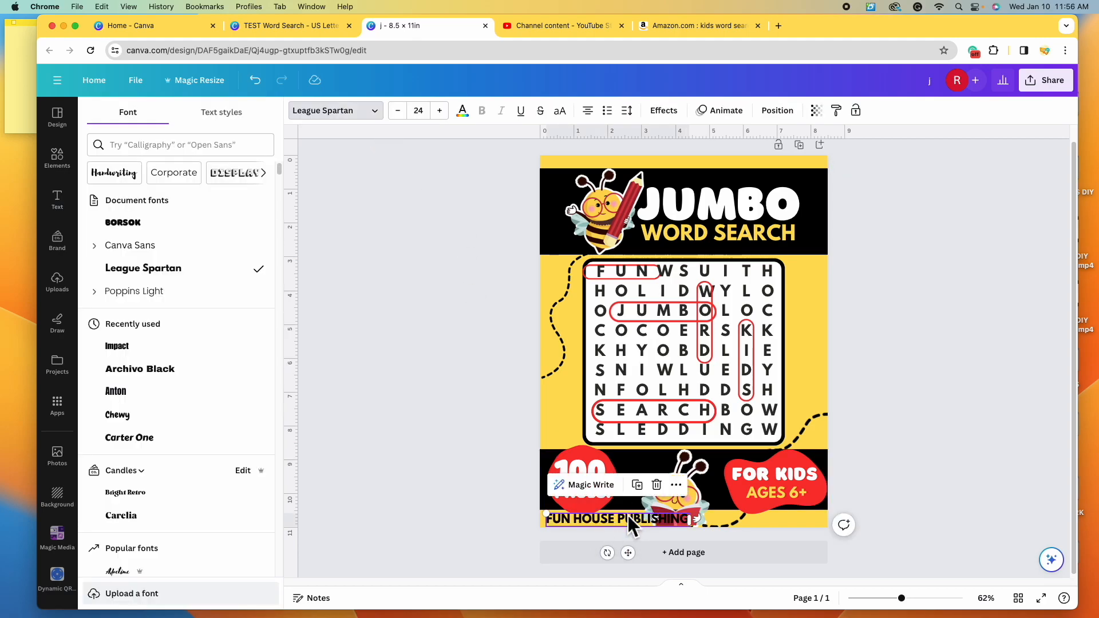
{"action": "left_click", "coordinate": [624, 523]}
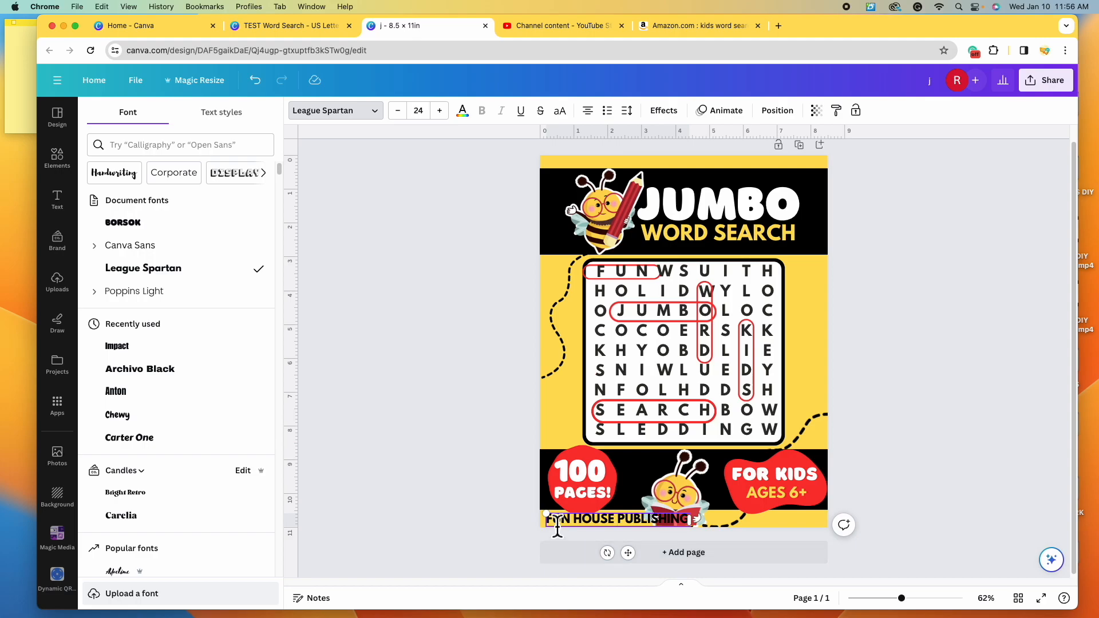
{"action": "left_click_drag", "start_coordinate": [555, 522], "coordinate": [594, 528]}
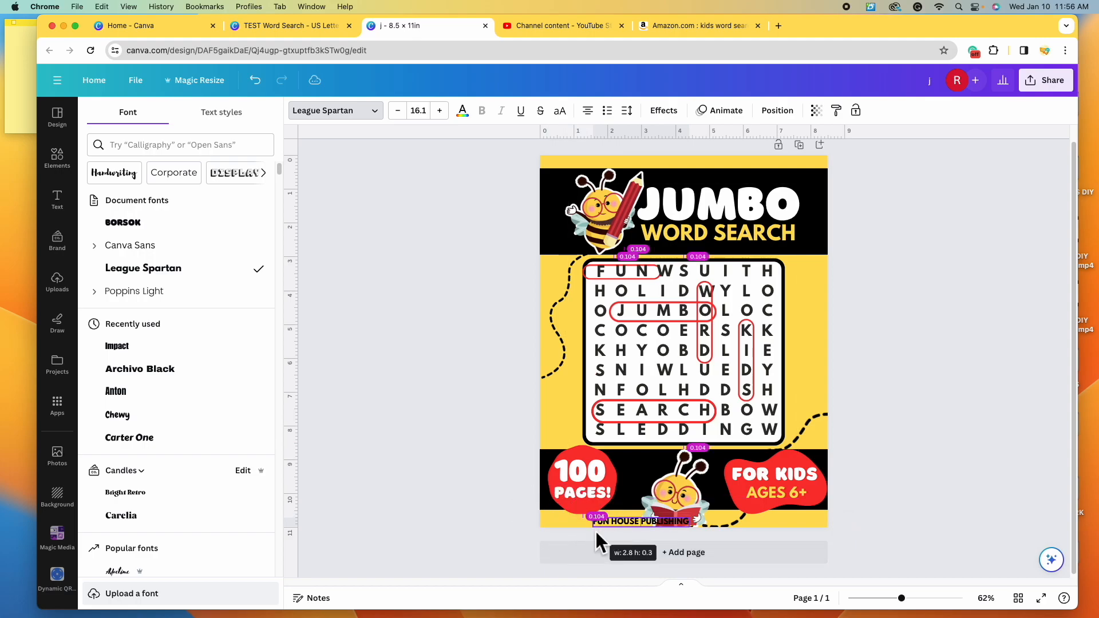
{"action": "left_click", "coordinate": [927, 515]}
{"action": "left_click_drag", "start_coordinate": [652, 522], "coordinate": [709, 170]}
{"action": "left_click", "coordinate": [915, 304]}
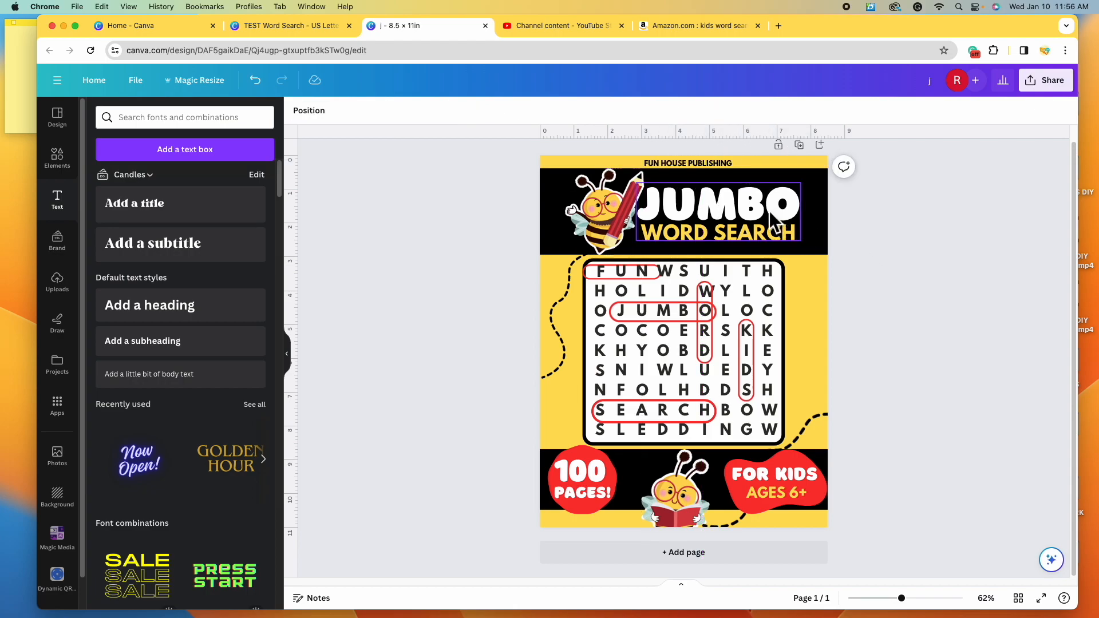
Search the graphics for "copyright symbol", add the bold black one and shrink it to sit in front of the publisher text.
{"action": "left_click", "coordinate": [72, 166]}
{"action": "left_click", "coordinate": [251, 125]}
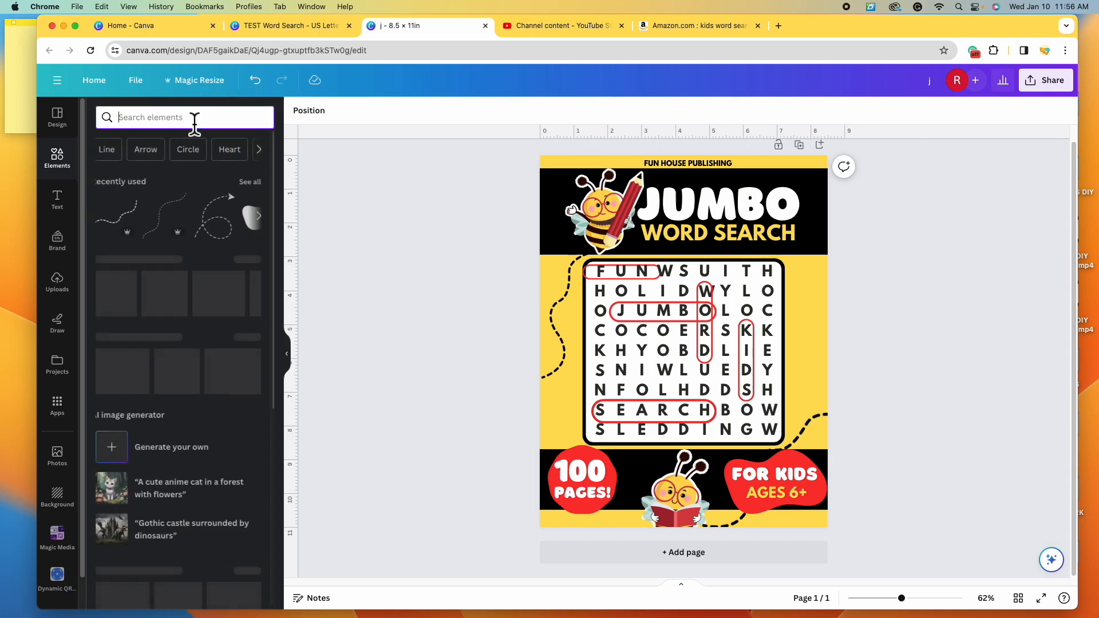
{"action": "type", "text": "COPY"}
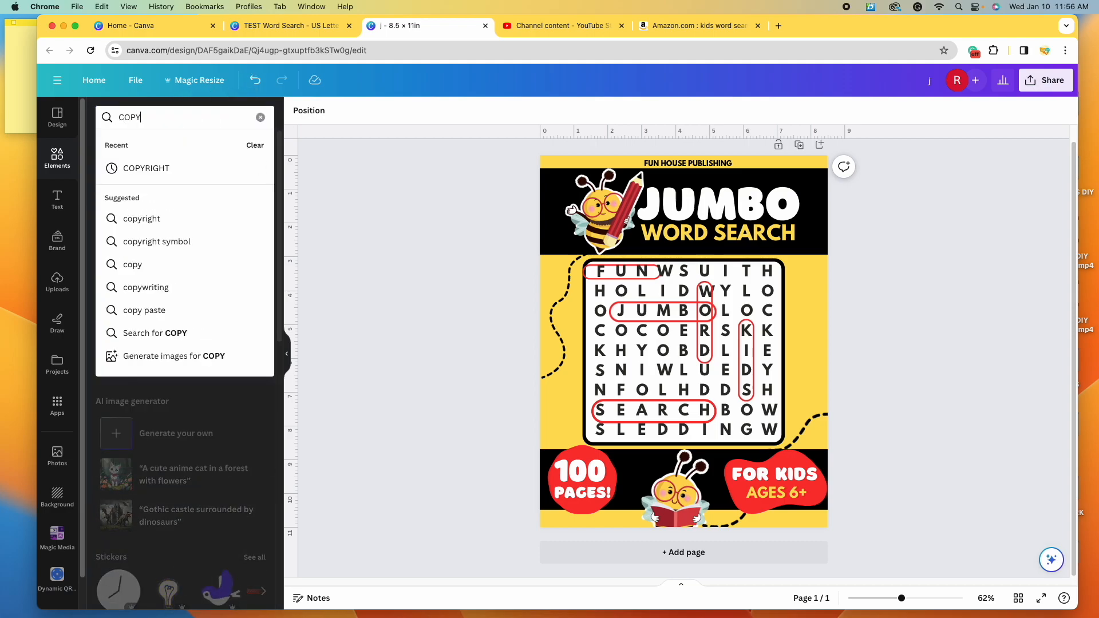
{"action": "left_click", "coordinate": [201, 246]}
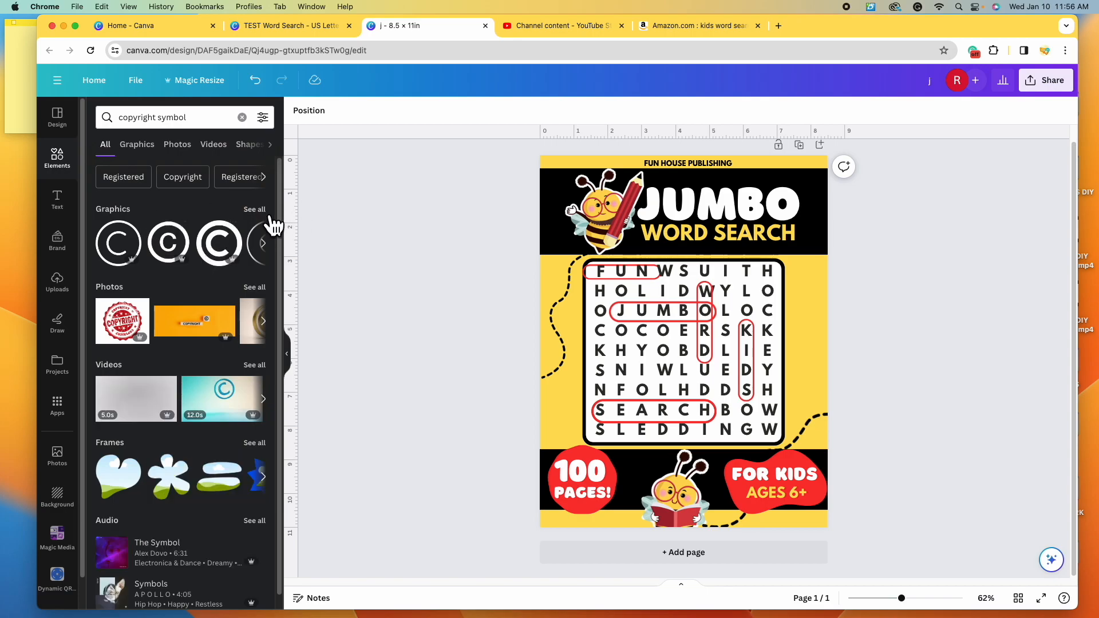
{"action": "left_click", "coordinate": [254, 209]}
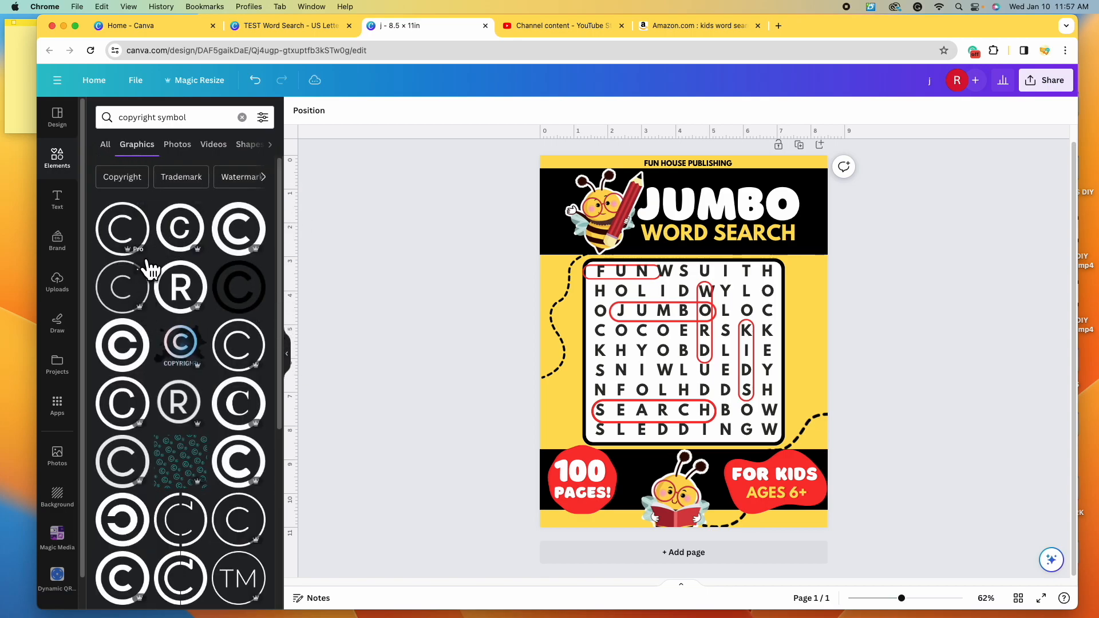
{"action": "left_click", "coordinate": [137, 354]}
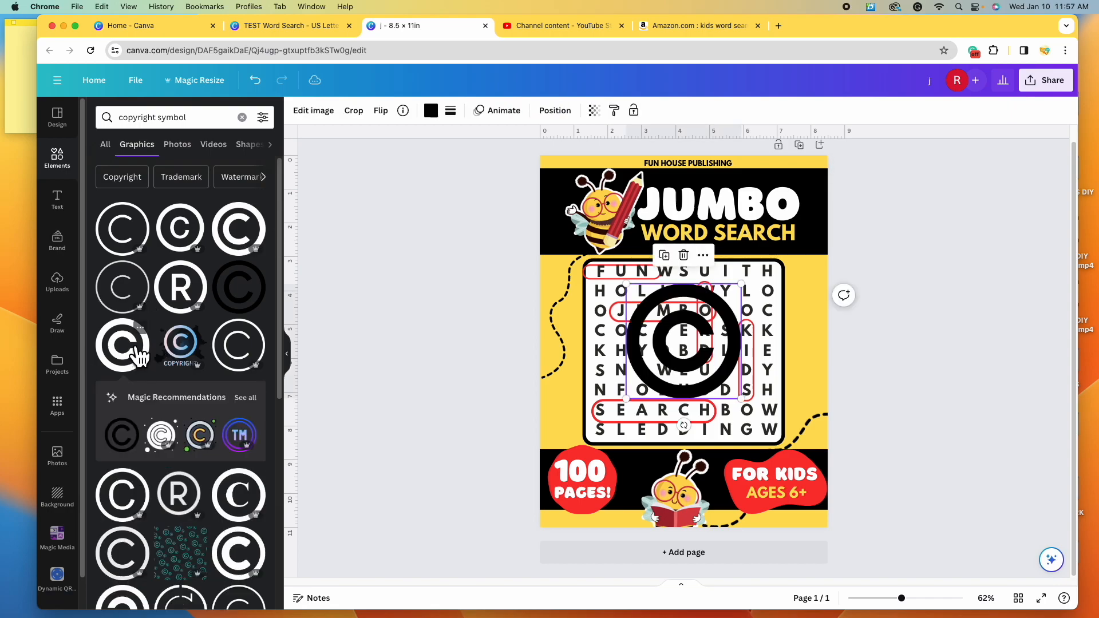
{"action": "left_click_drag", "start_coordinate": [723, 388], "coordinate": [635, 205]}
Insert "2024" before "FUN HOUSE PUBLISHING" in the publisher text.
{"action": "left_click_drag", "start_coordinate": [901, 598], "coordinate": [939, 607]}
{"action": "scroll", "coordinate": [809, 449], "scroll_direction": "up", "scroll_amount": 5}
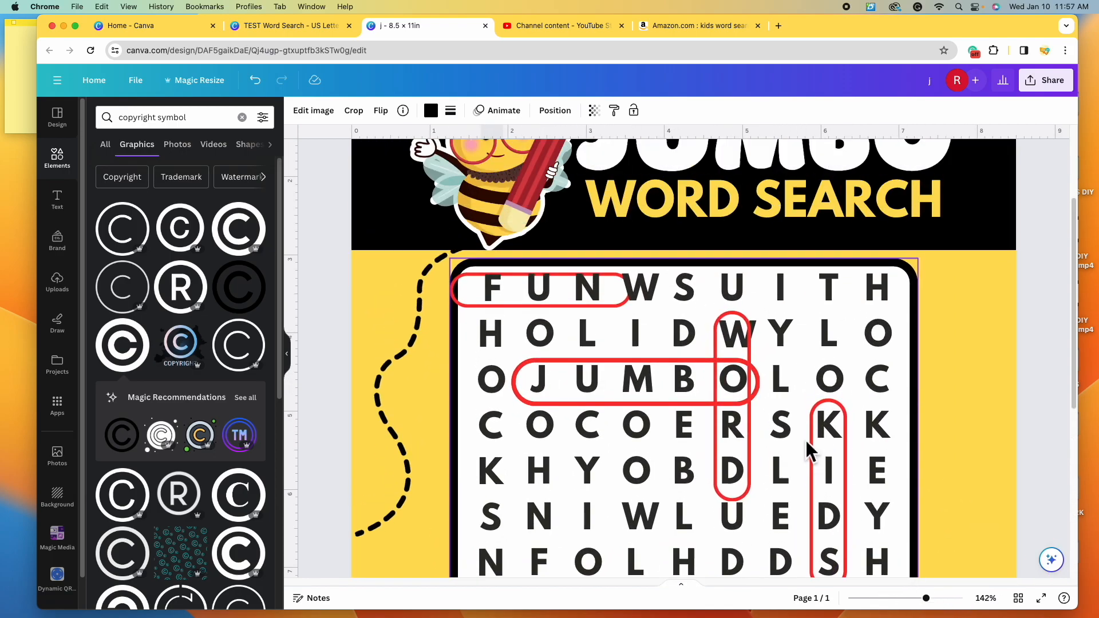
{"action": "left_click", "coordinate": [602, 195]}
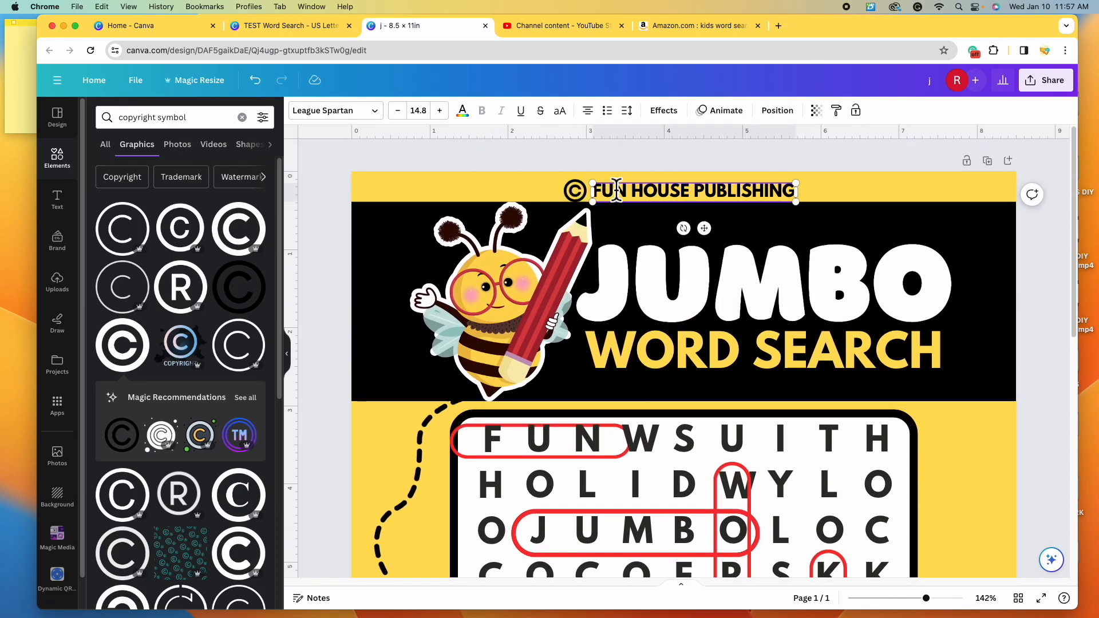
{"action": "left_click", "coordinate": [595, 190]}
{"action": "type", "text": "2024"}
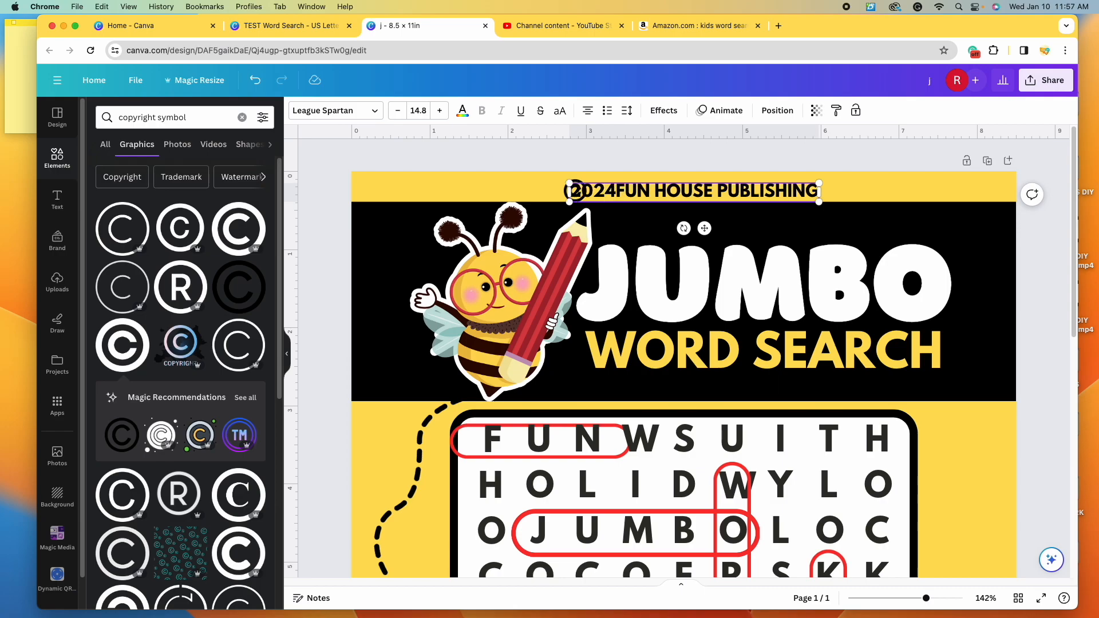
Group the copyright symbol with the publisher text and center the group horizontally in the yellow strip above the title.
{"action": "left_click", "coordinate": [582, 195]}
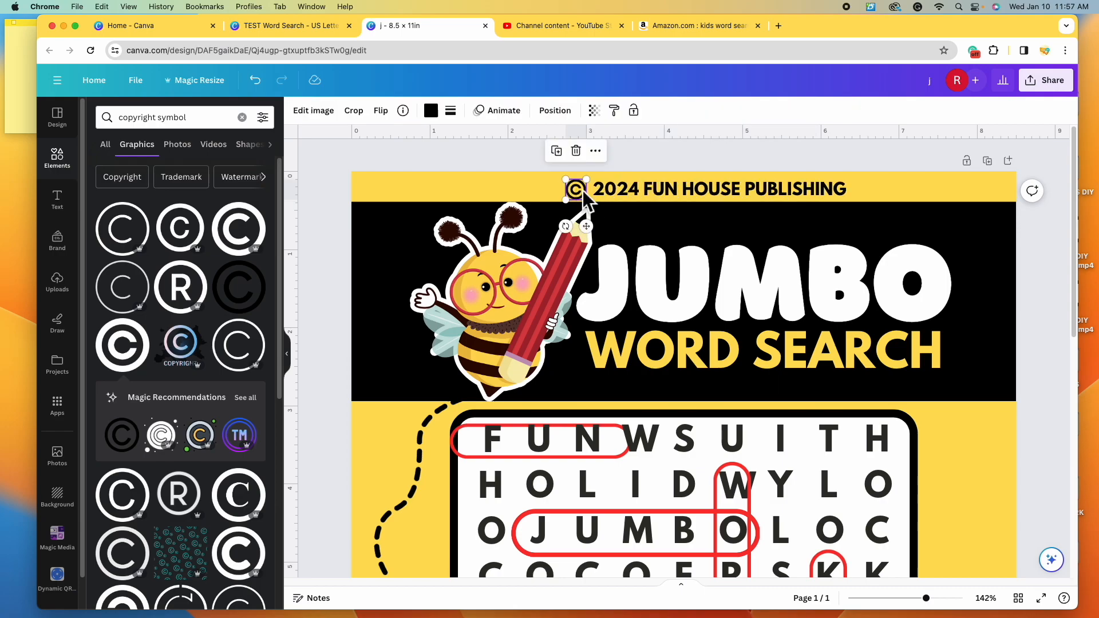
{"action": "left_click", "coordinate": [652, 190], "text": "shift"}
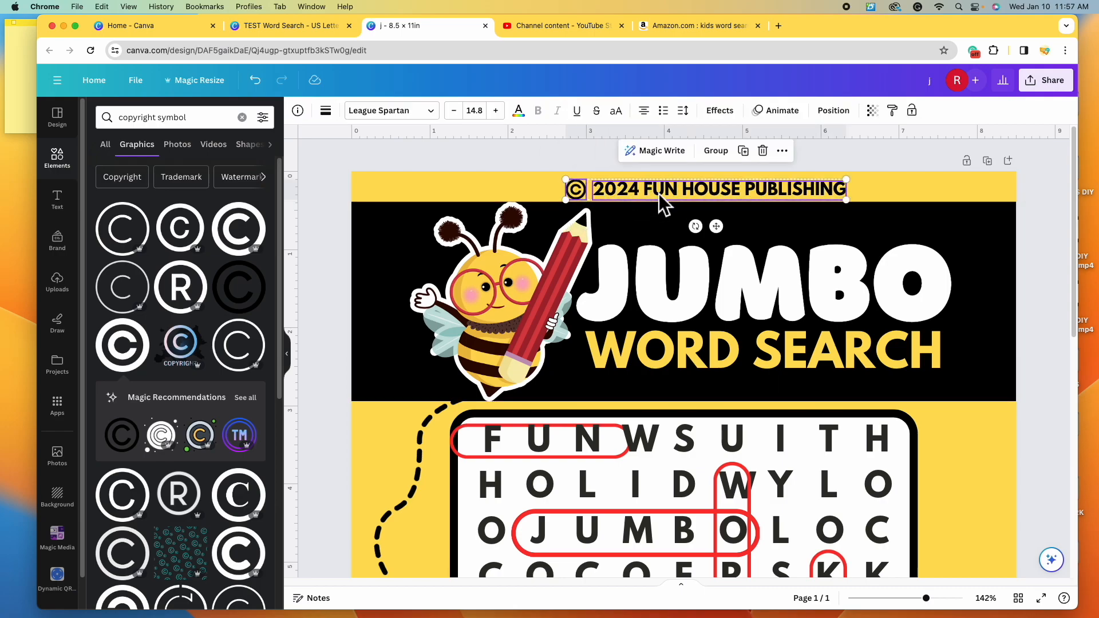
{"action": "left_click", "coordinate": [716, 151]}
{"action": "mouse_move", "coordinate": [774, 199]}
{"action": "left_mouse_down"}
{"action": "mouse_move", "coordinate": [802, 201]}
{"action": "mouse_move", "coordinate": [756, 201]}
{"action": "left_mouse_up"}
{"action": "left_click_drag", "start_coordinate": [934, 604], "coordinate": [905, 598]}
{"action": "left_click", "coordinate": [695, 187]}
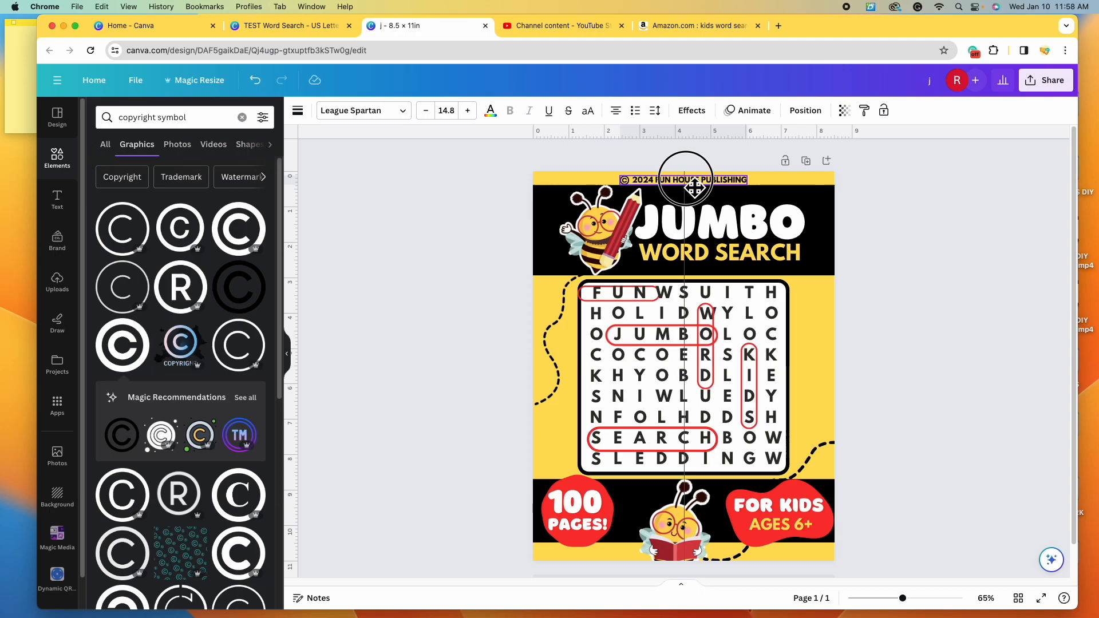
{"action": "left_click", "coordinate": [948, 313]}
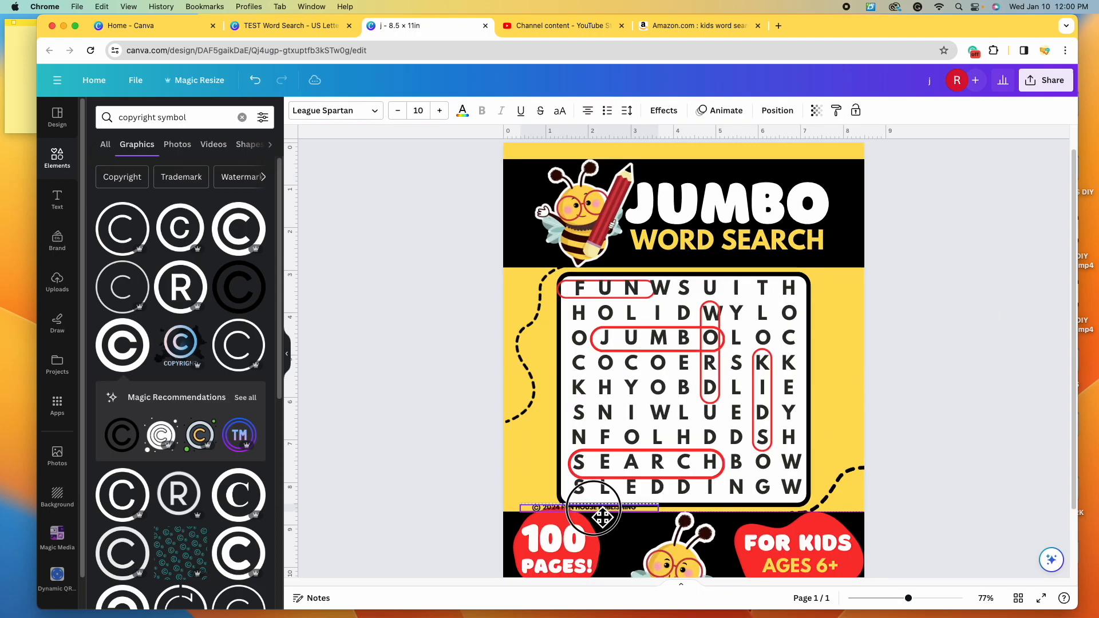
Move the copyright line to the yellow strip below the "100 PAGES!" badge, near the cover's lower-left corner.
{"action": "scroll", "coordinate": [613, 508], "scroll_direction": "down", "scroll_amount": 2}
{"action": "left_click_drag", "start_coordinate": [616, 432], "coordinate": [598, 525]}
{"action": "left_click", "coordinate": [1008, 458]}
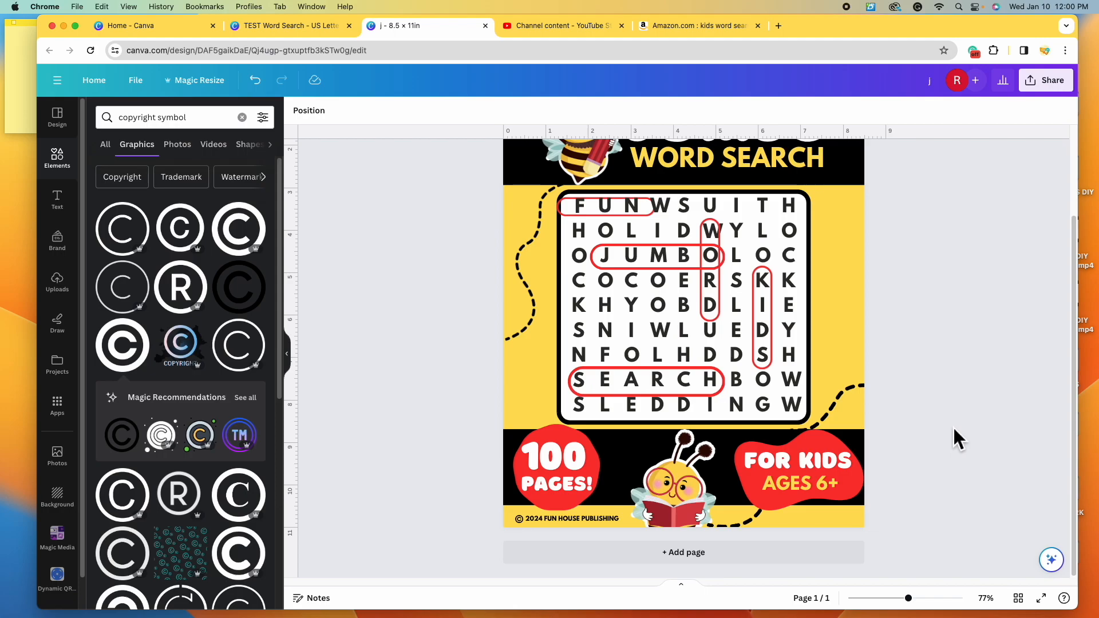
{"action": "scroll", "coordinate": [977, 445], "scroll_direction": "up", "scroll_amount": 4}
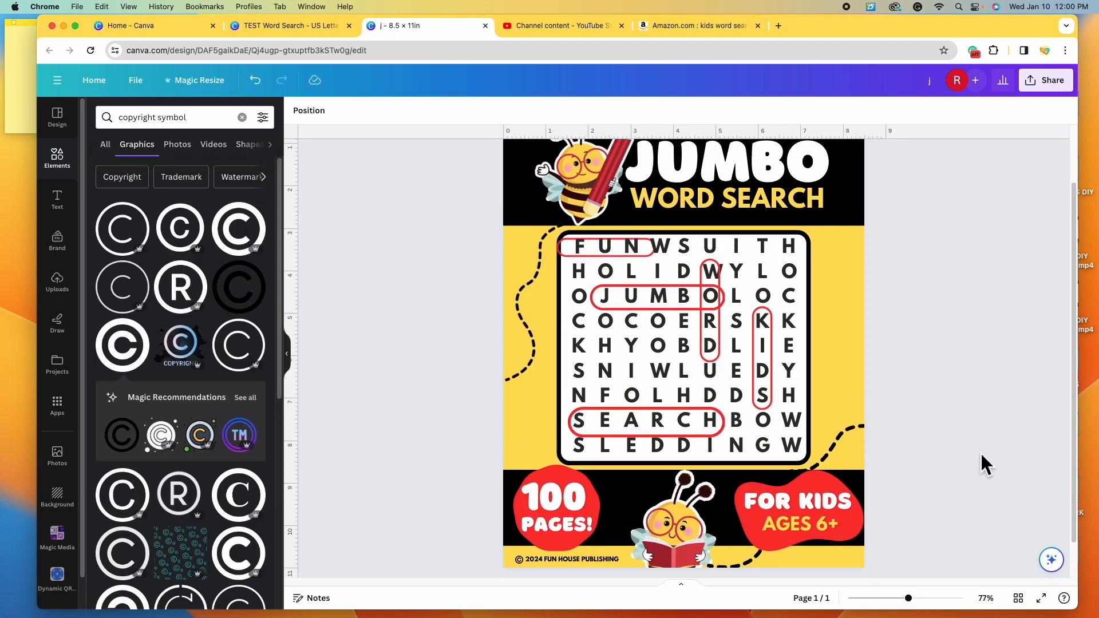
{"action": "scroll", "coordinate": [993, 369], "scroll_direction": "down", "scroll_amount": 3}
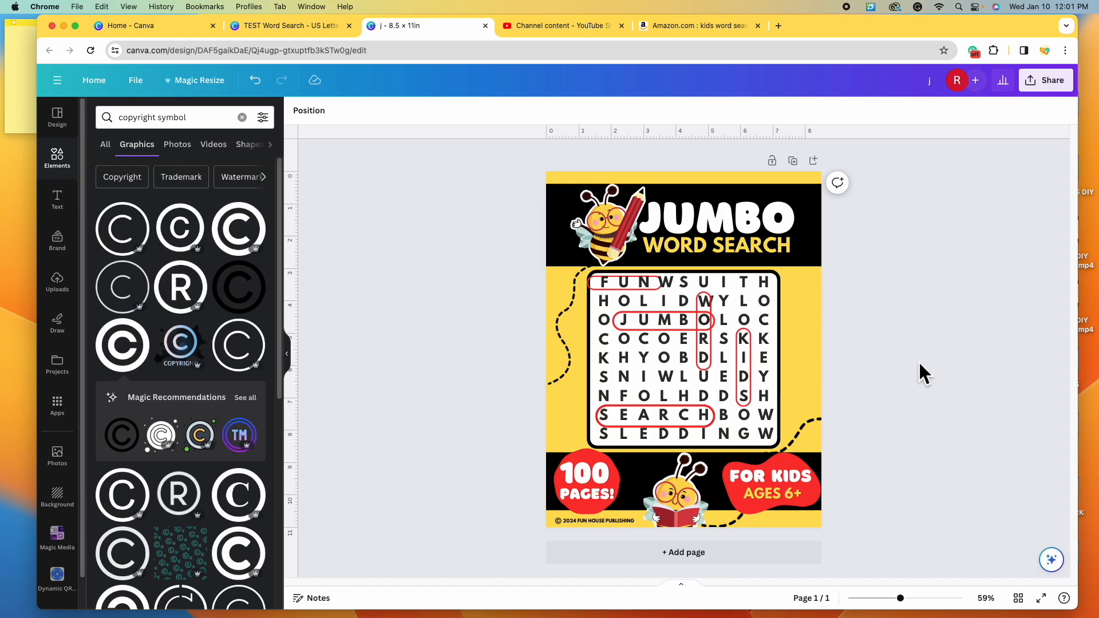
Rename the design as "Jumbo Word Search Book Cover".
{"action": "left_click", "coordinate": [936, 85]}
{"action": "type", "text": "Jumbo Word Search Book Cover"}
{"action": "key", "text": "Return"}
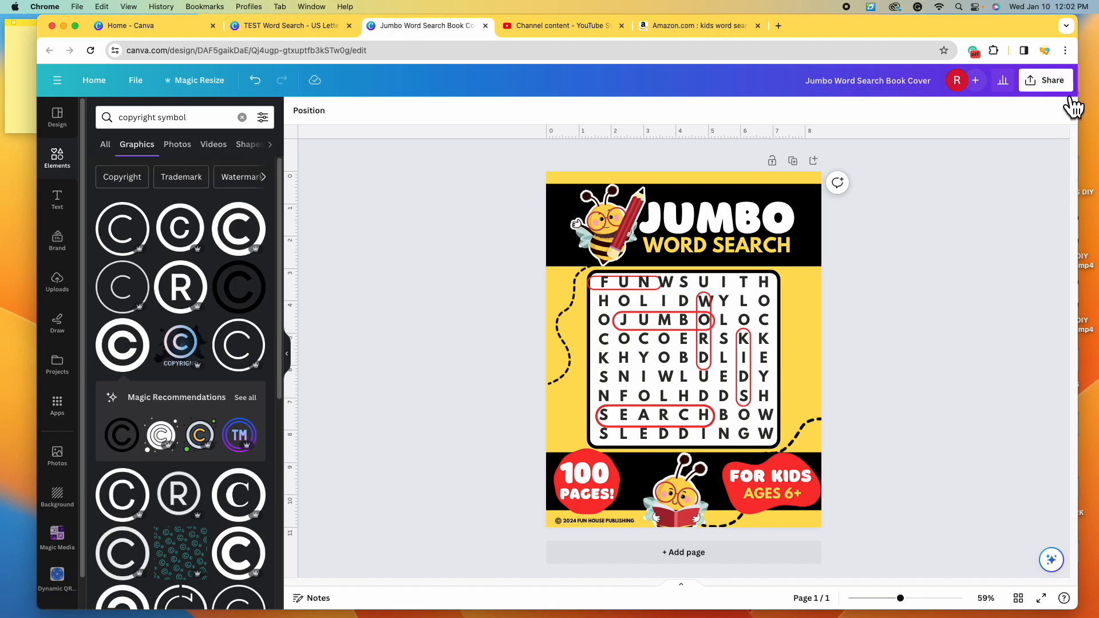
Download the cover as a PNG at size 1.
{"action": "left_click", "coordinate": [1052, 83]}
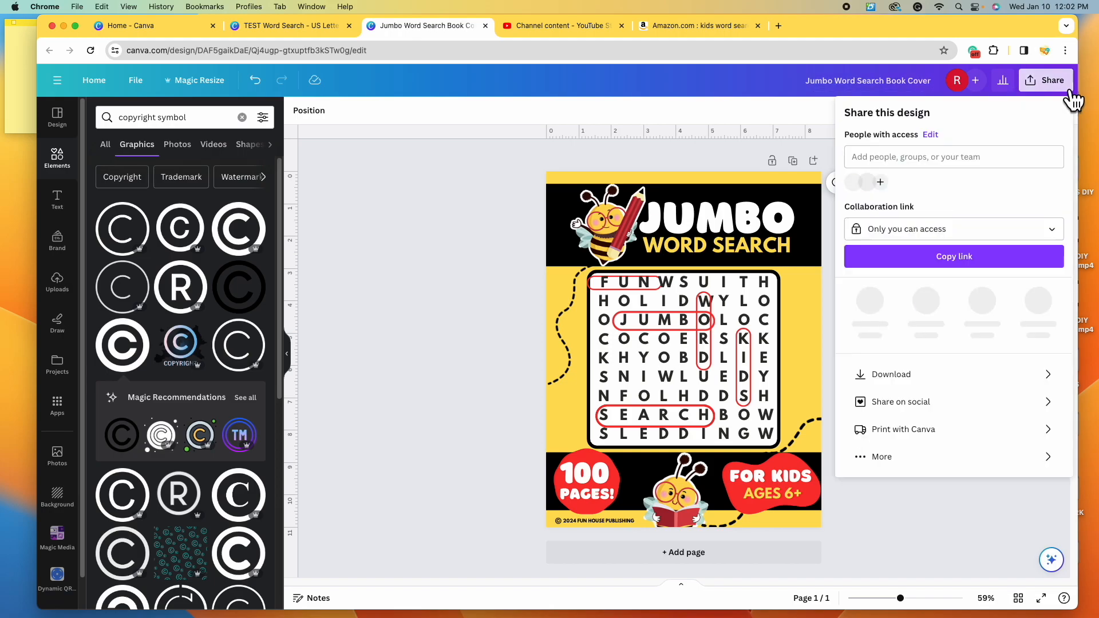
{"action": "left_click", "coordinate": [951, 370]}
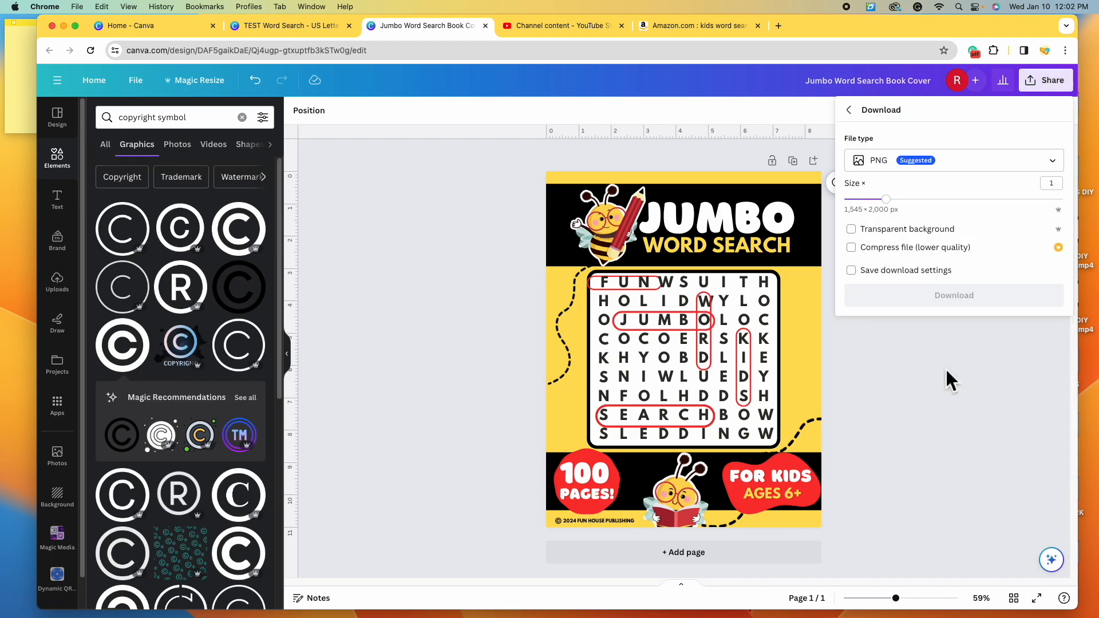
{"action": "left_click", "coordinate": [1037, 170]}
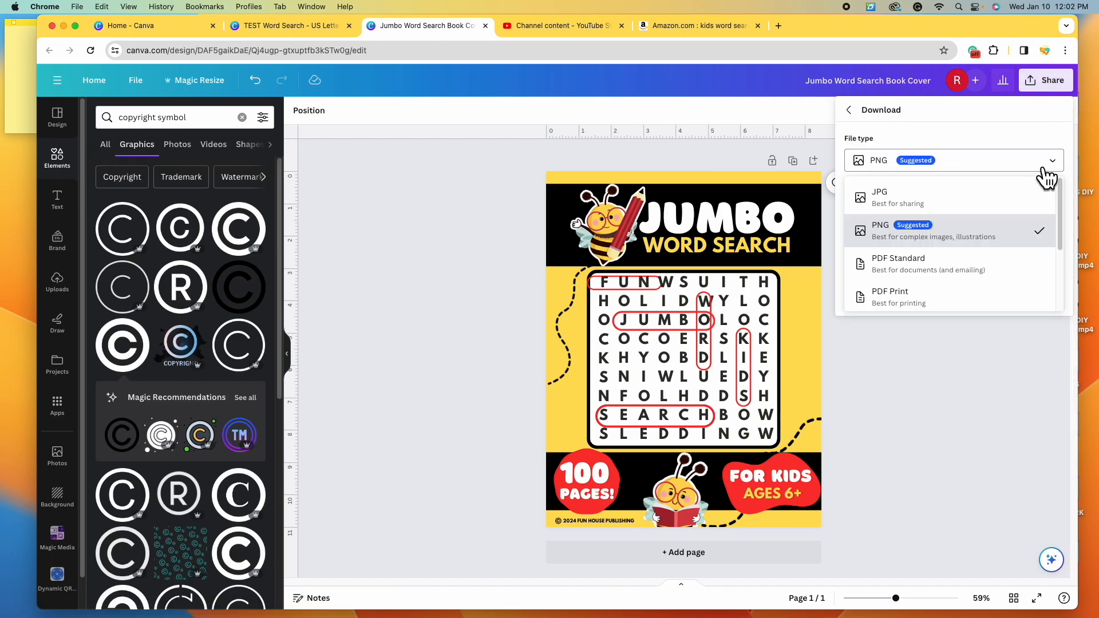
{"action": "scroll", "coordinate": [947, 292], "scroll_direction": "down", "scroll_amount": 1}
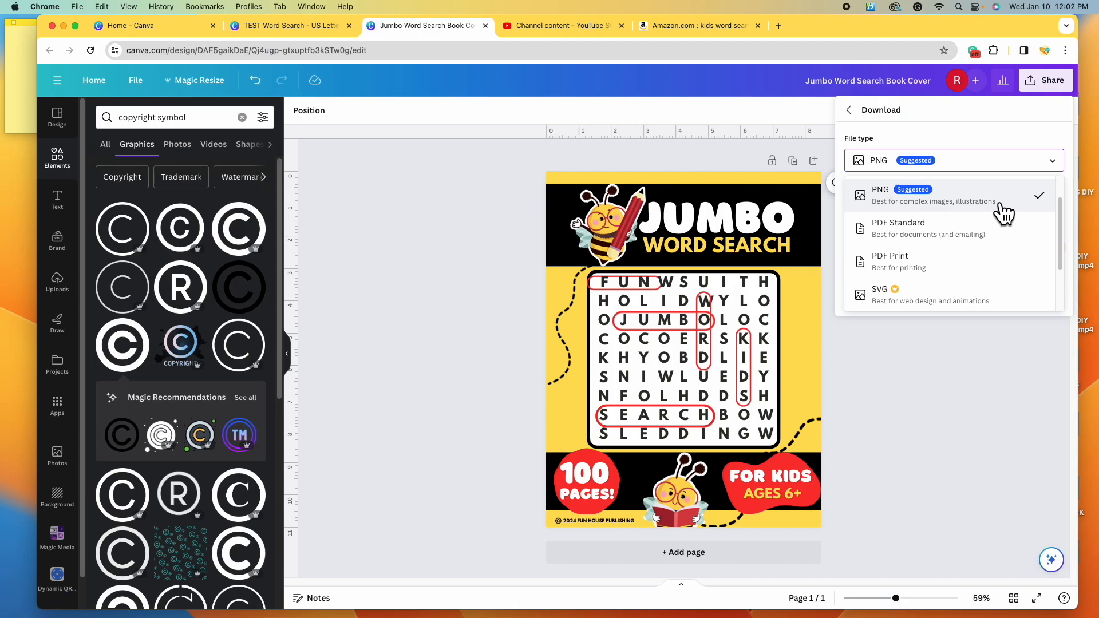
{"action": "left_click", "coordinate": [1018, 196]}
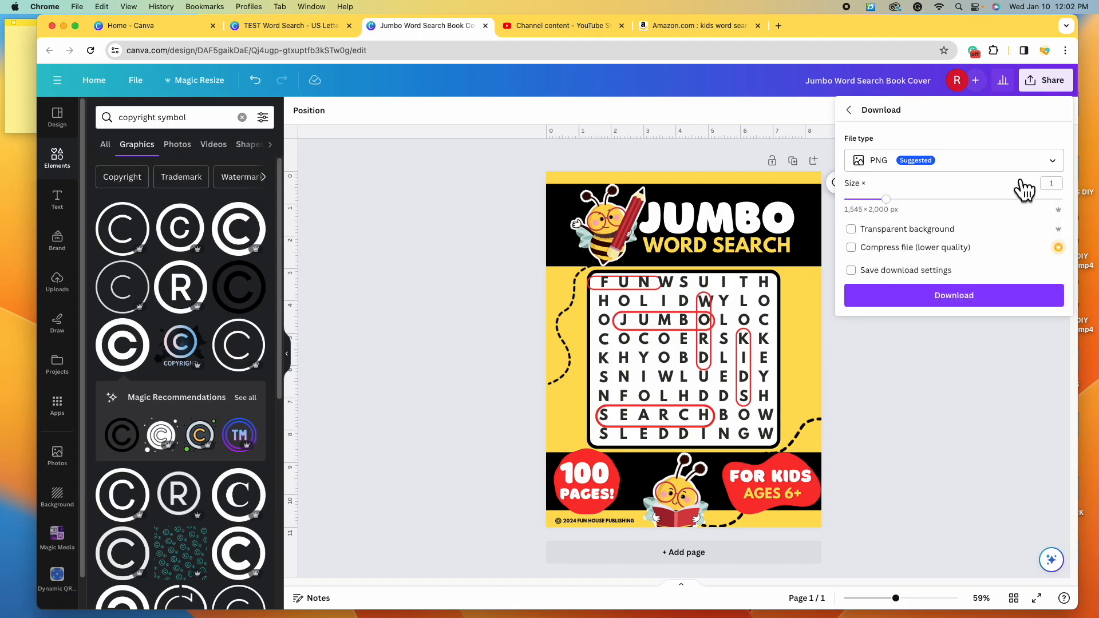
{"action": "left_click", "coordinate": [967, 299]}
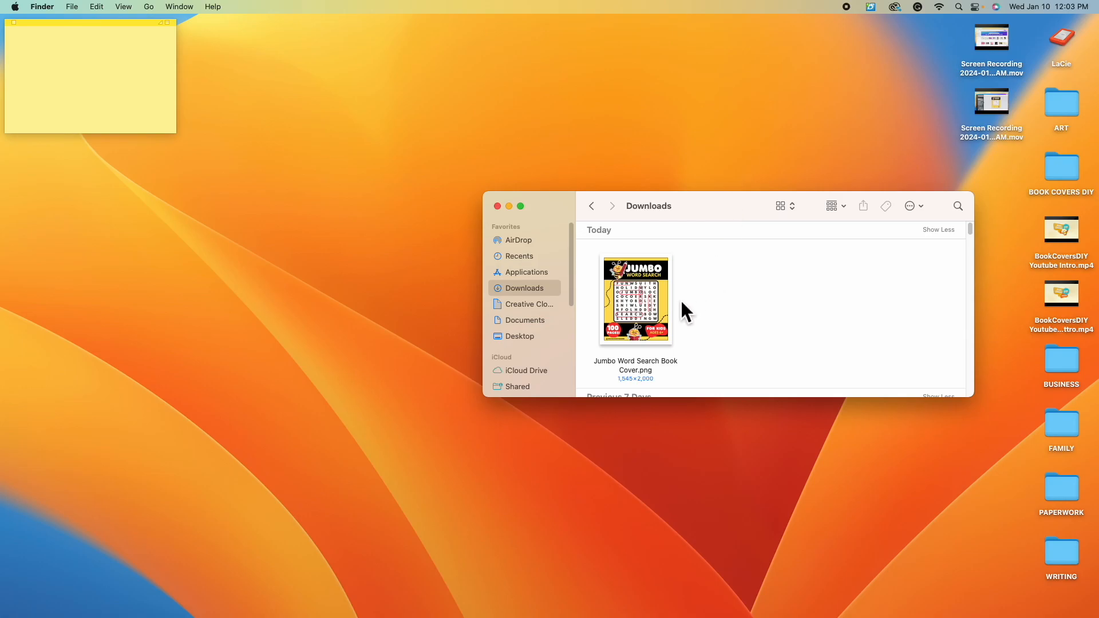
Open the downloaded "Jumbo Word Search Book Cover.png" in Preview, minimize the Downloads window and center the image on the desktop.
{"action": "left_click", "coordinate": [663, 314]}
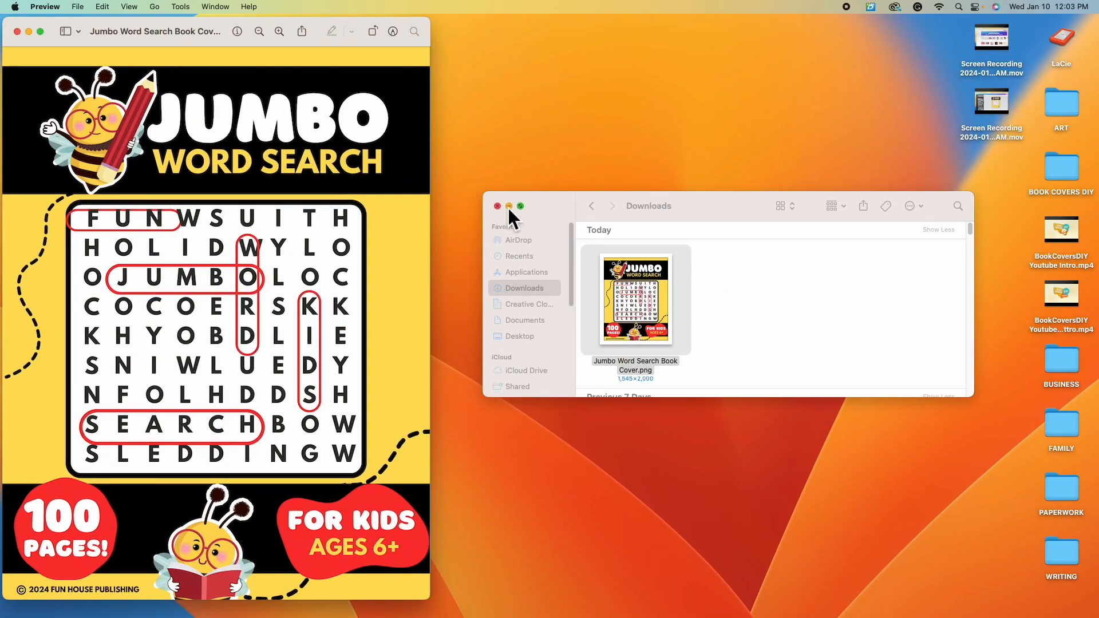
{"action": "left_click", "coordinate": [508, 206]}
{"action": "left_click_drag", "start_coordinate": [220, 31], "coordinate": [601, 31]}
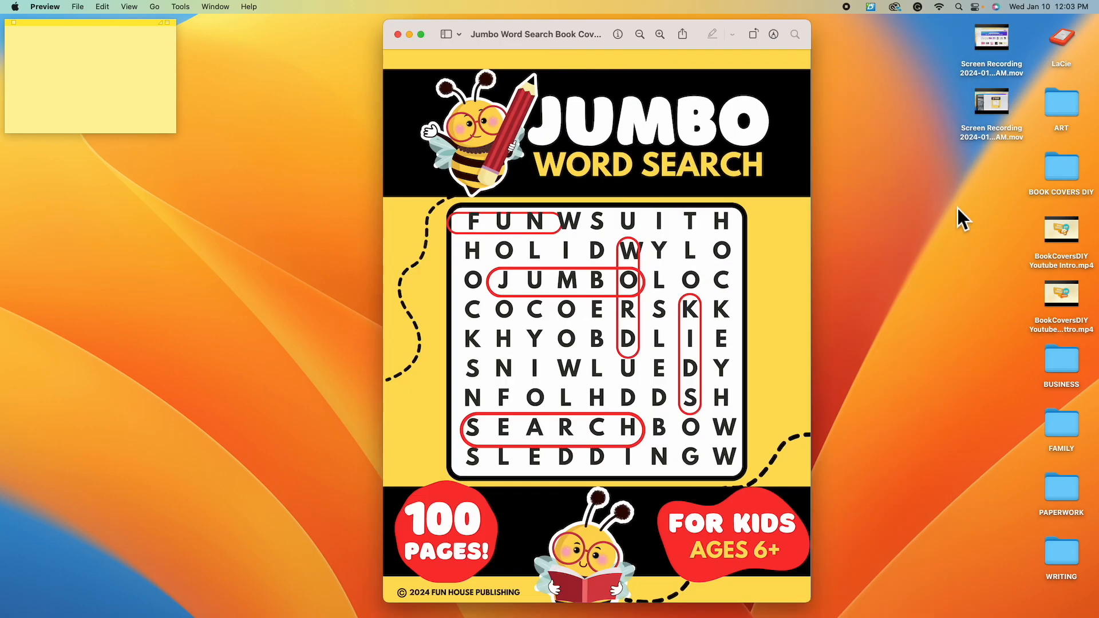